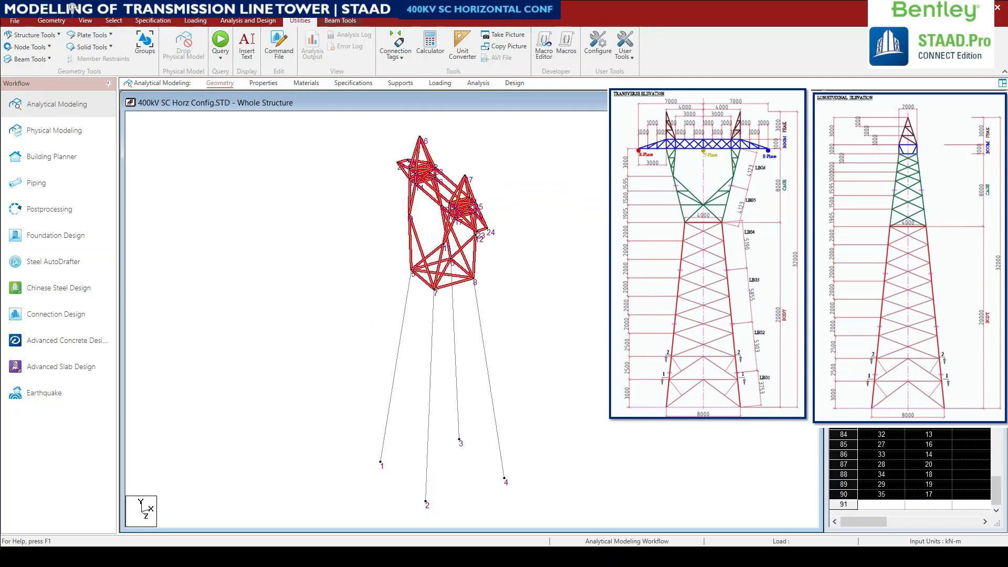
left_click(534, 385)
left_click_drag(310, 313, 332, 337)
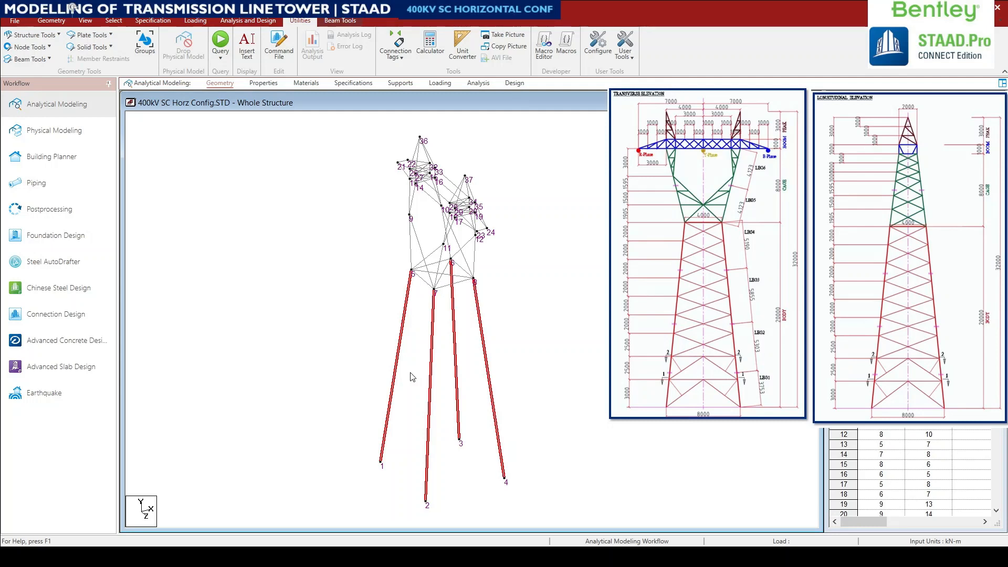
left_click(565, 401)
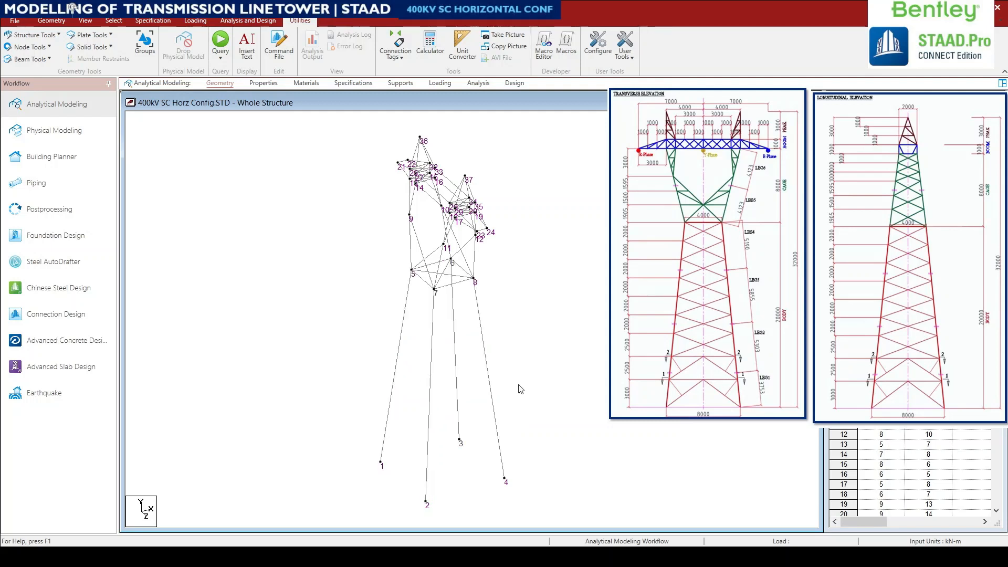
left_click_drag(534, 417, 342, 326)
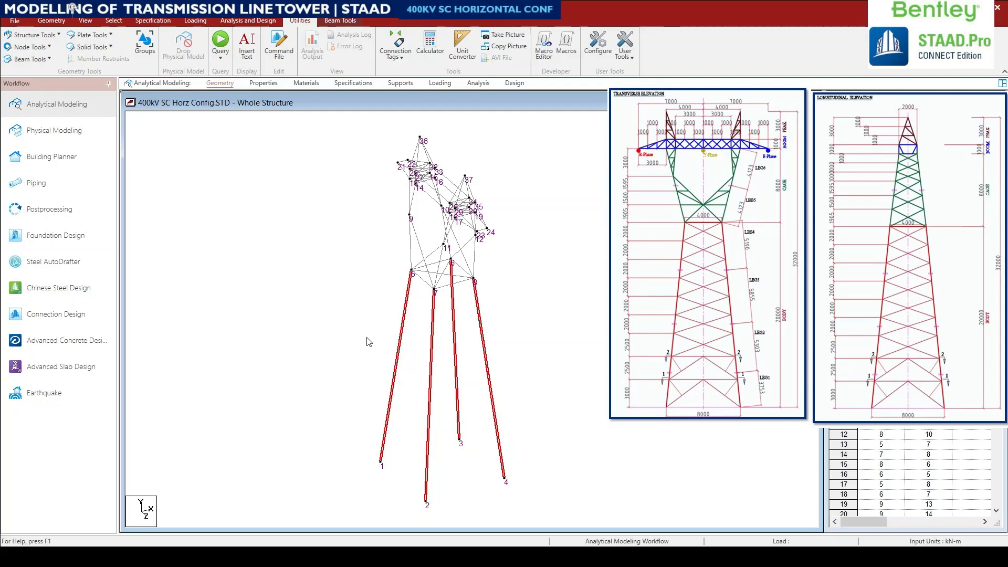
left_click(338, 353)
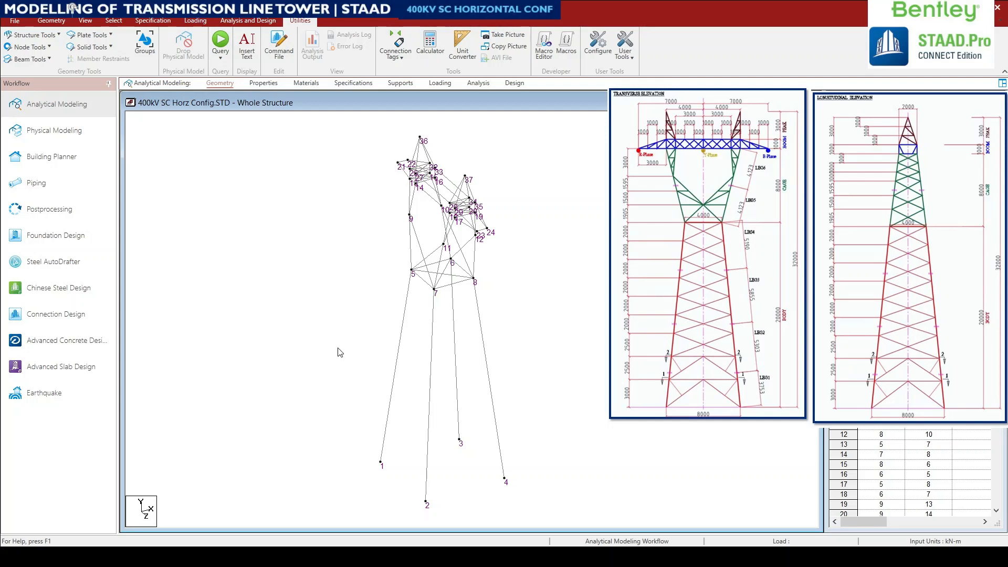
- Display the beam start and end markers and examine the direction of the four body legs
key("shift+e")
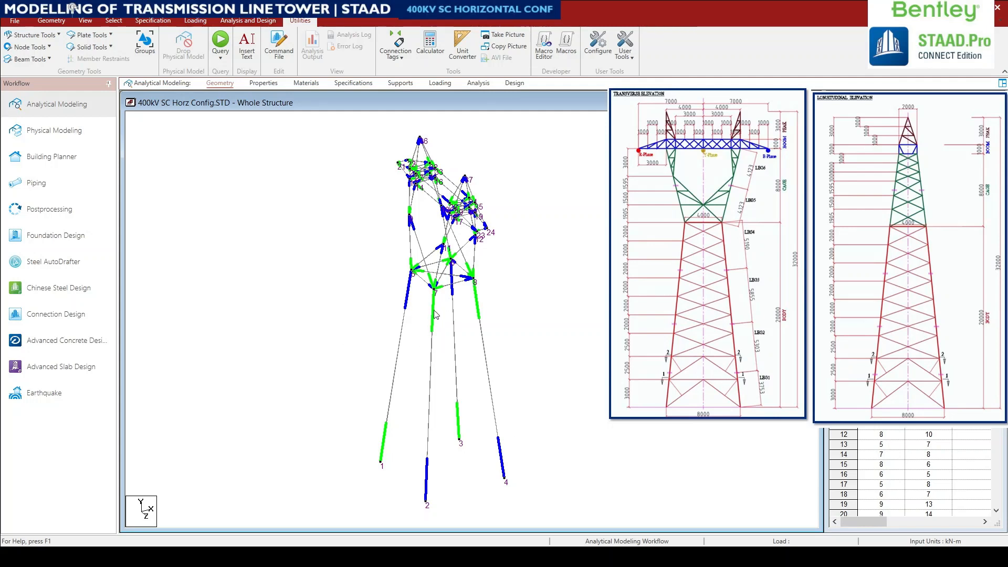
left_click_drag(531, 355, 342, 317)
left_click(455, 344)
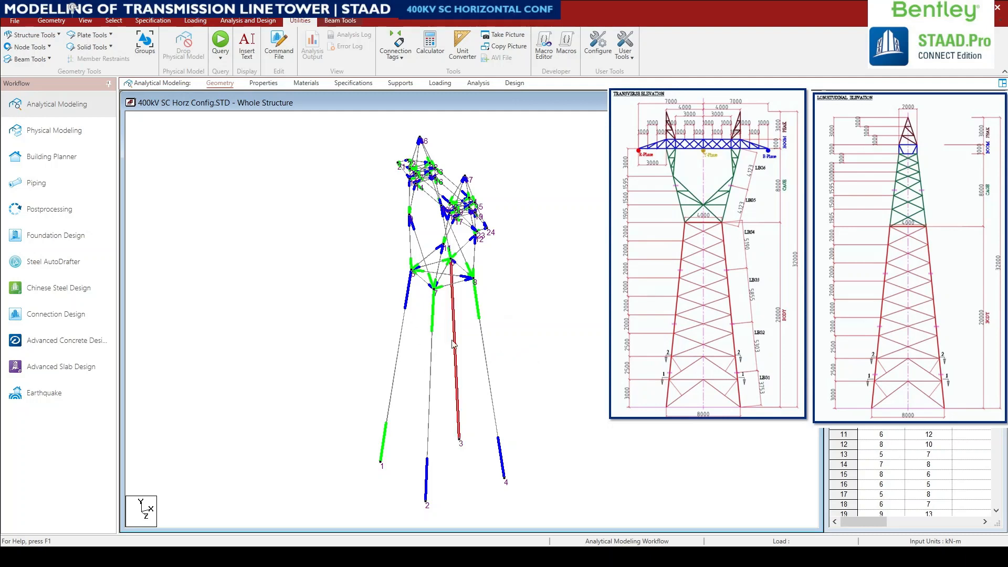
left_click(482, 397)
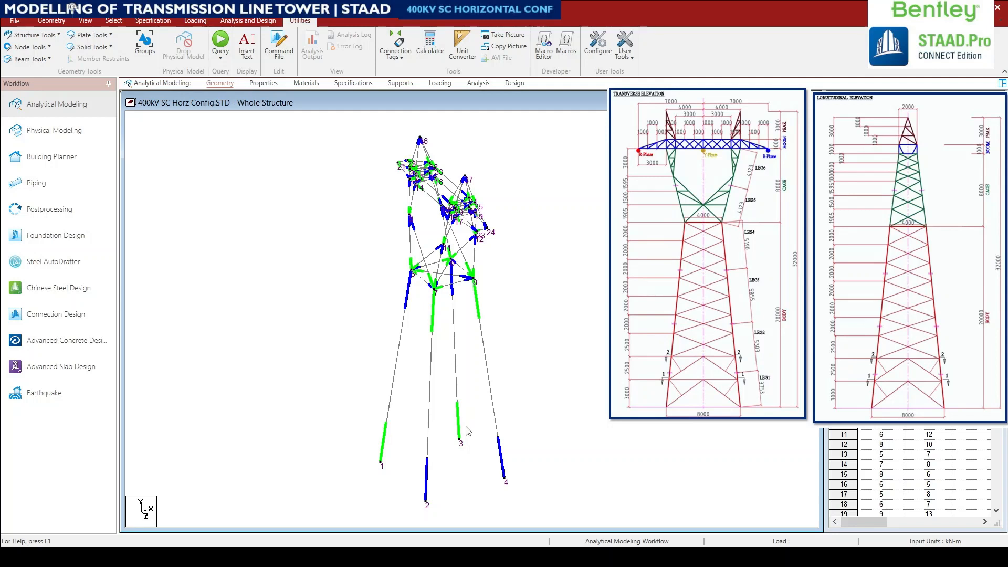
left_click_drag(521, 416, 349, 336)
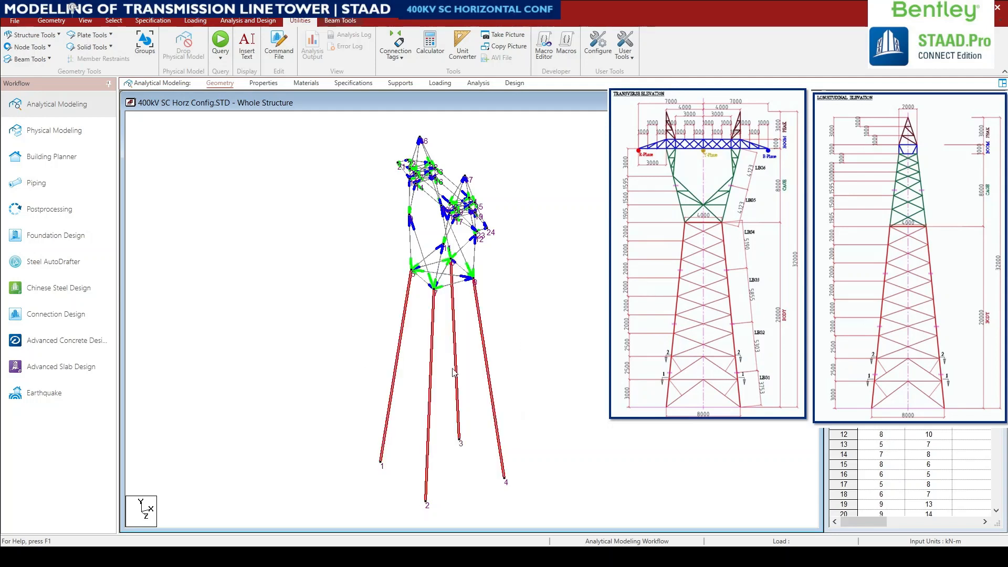
left_click(555, 380)
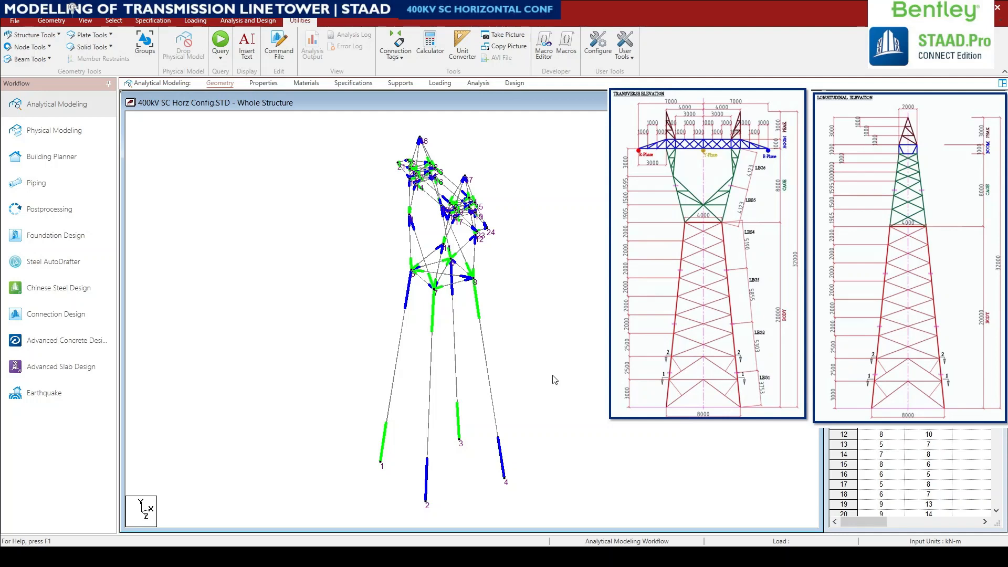
left_click_drag(554, 423, 292, 333)
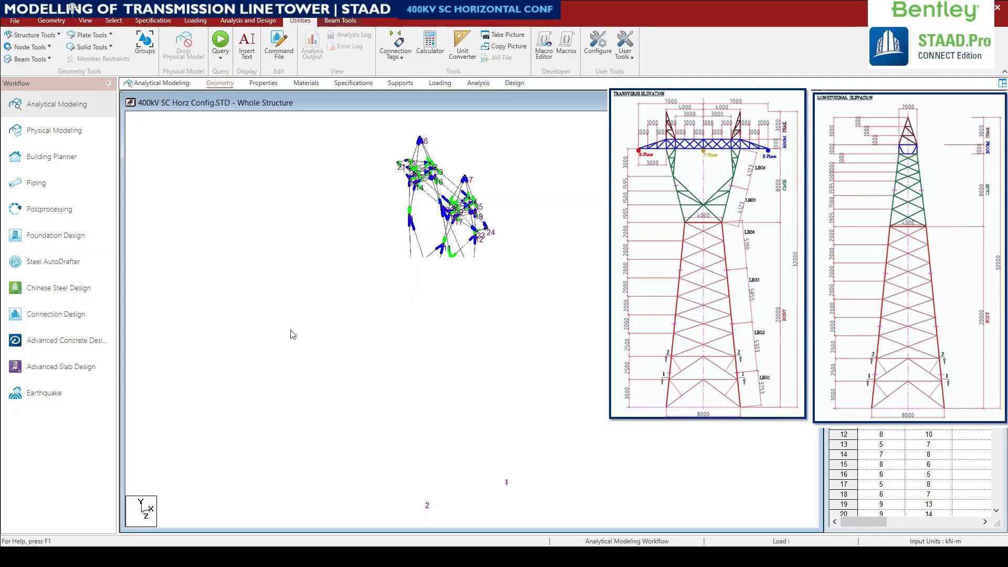
left_click(567, 422)
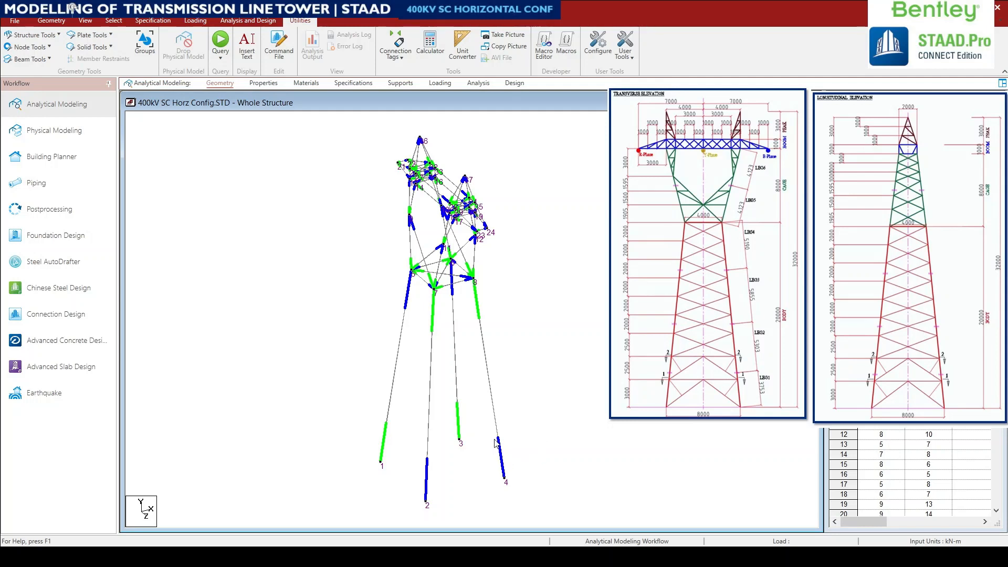
left_click_drag(558, 475, 304, 339)
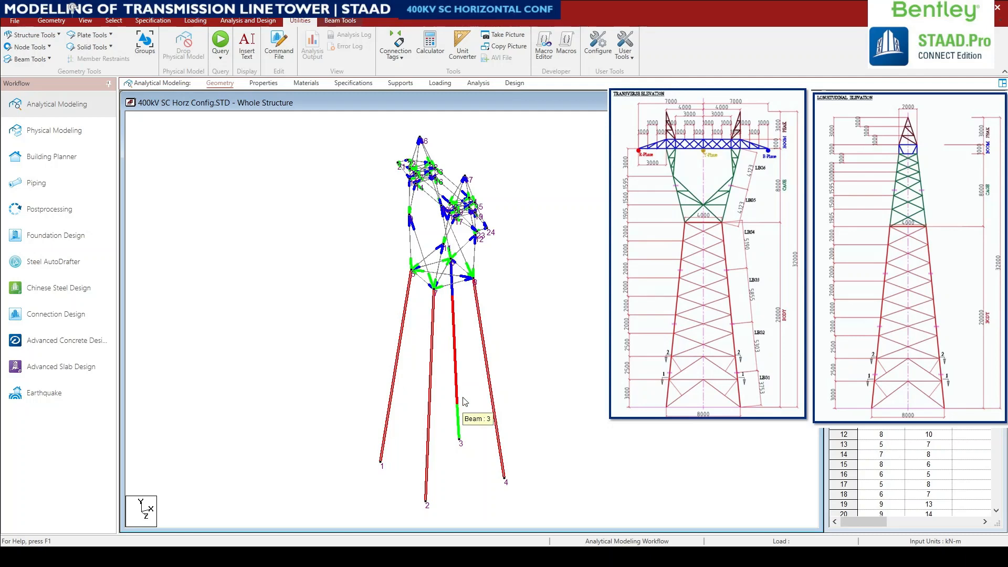
left_click(504, 425)
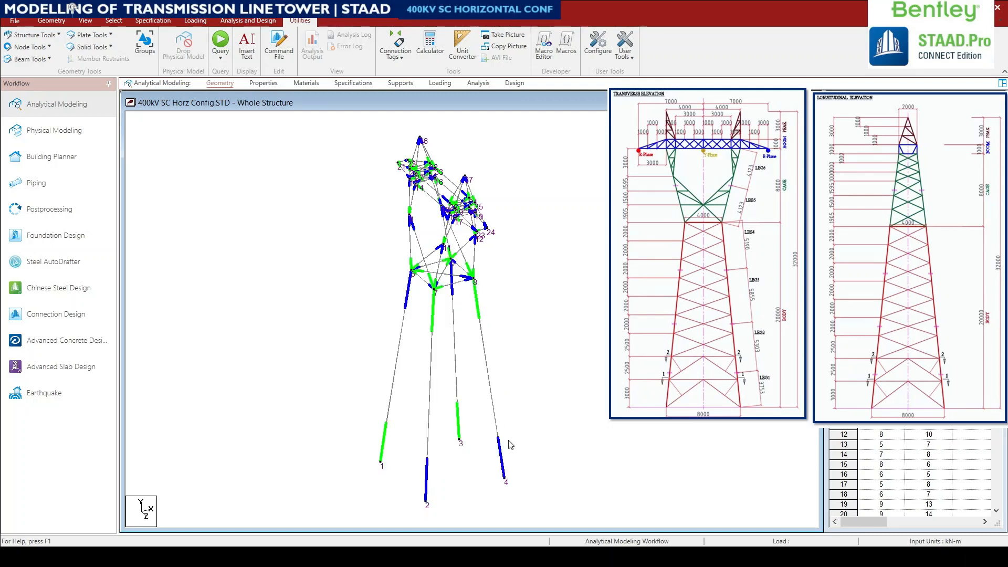
left_click(503, 467)
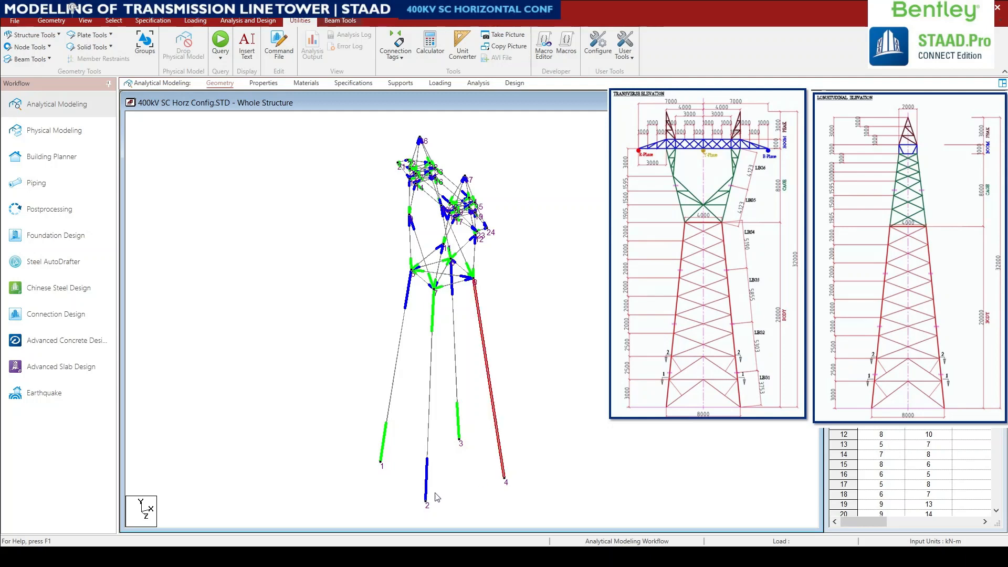
left_click(544, 447)
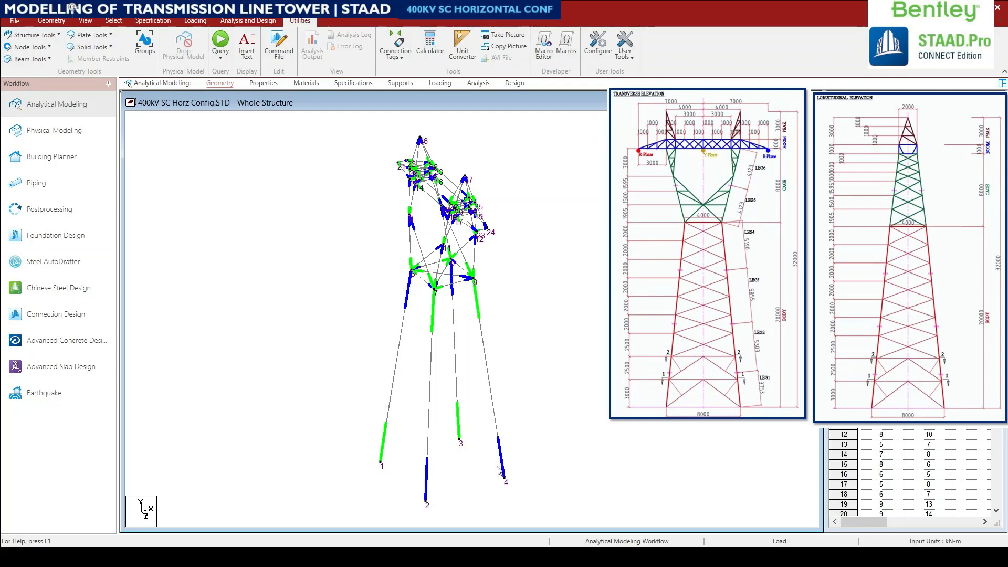
- Display the beam numbers on the tower model
left_click(501, 469)
left_click(534, 448)
key("shift+b")
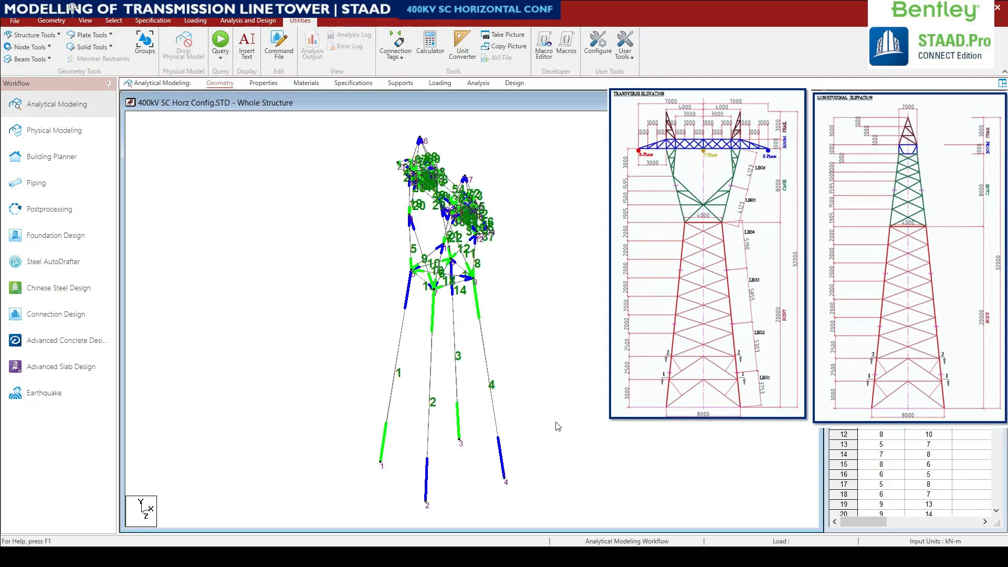
scroll(536, 504, "up", 1)
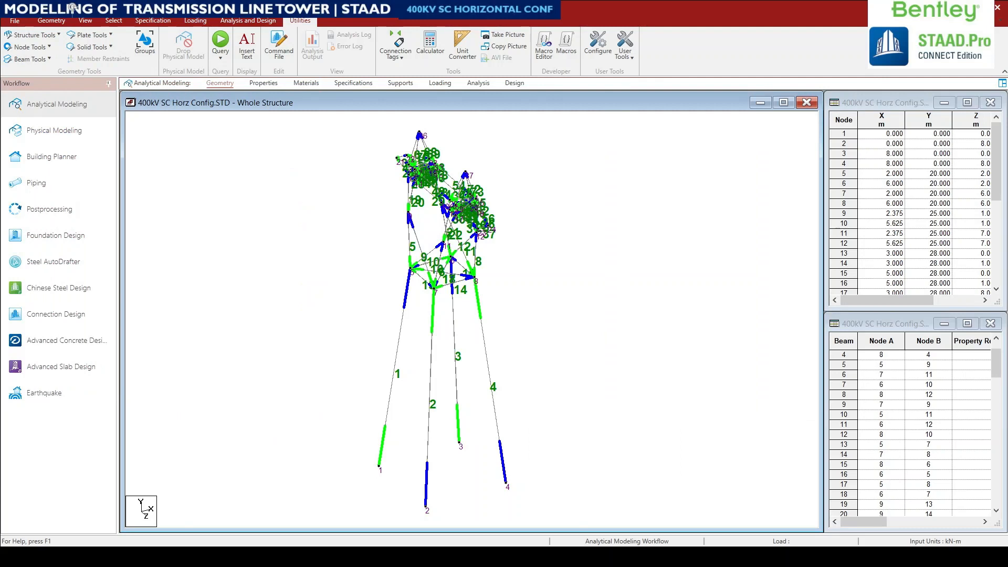
- Open the model's command file in a widened editor and collapse the JOINT COORDINATES block to reach MEMBER INCIDENCES
left_click(279, 47)
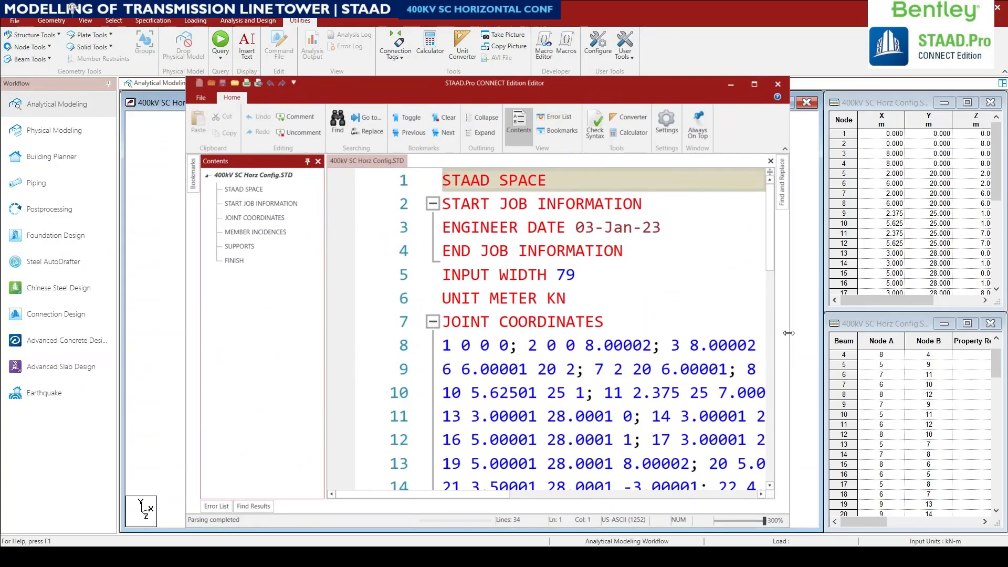
left_click_drag(789, 336, 957, 335)
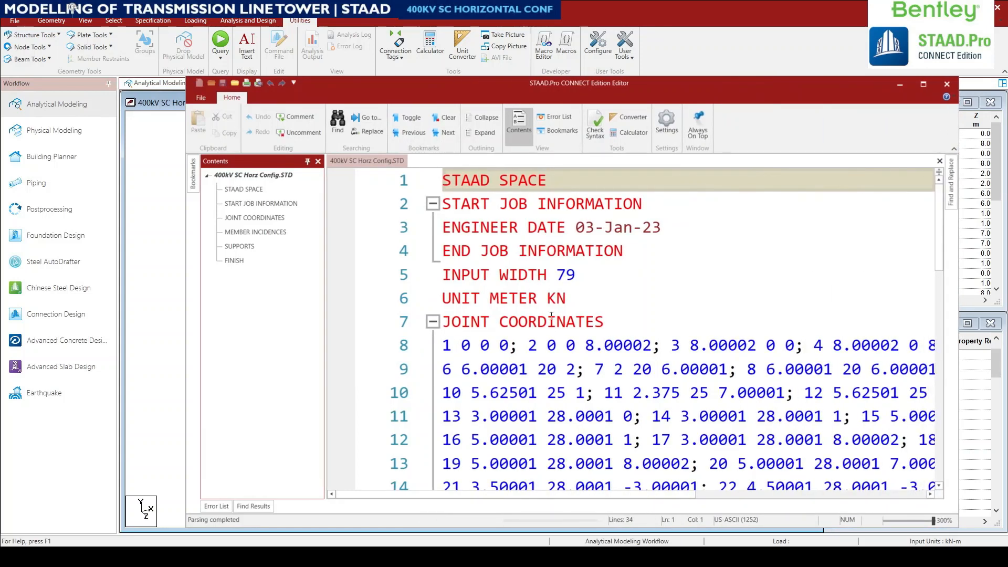
left_click(432, 322)
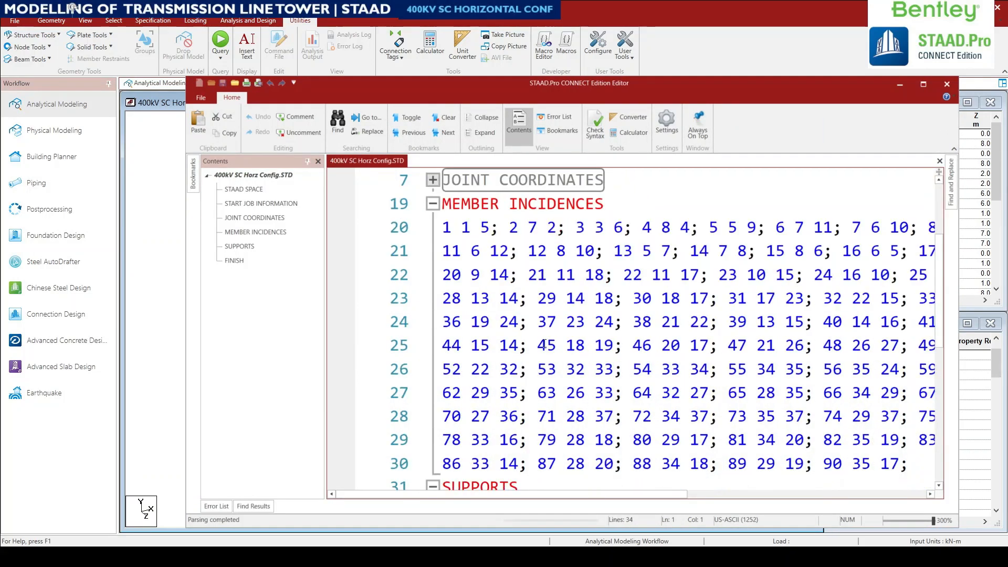
scroll(579, 298, "down", 2)
- Change the incidence of member 2 so it runs from node 2 to node 7
left_click(543, 230)
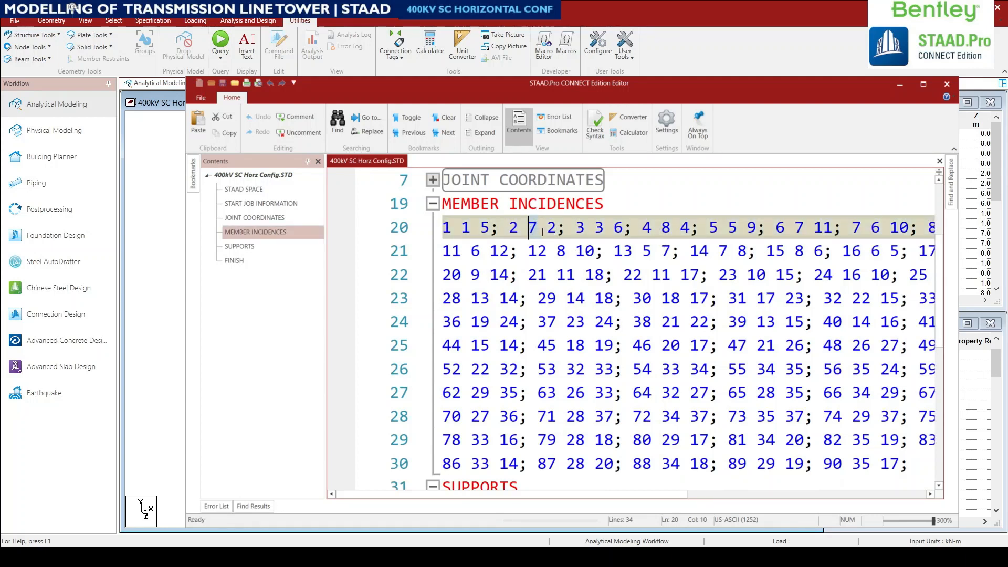
key("Delete")
type("2")
left_click(548, 228)
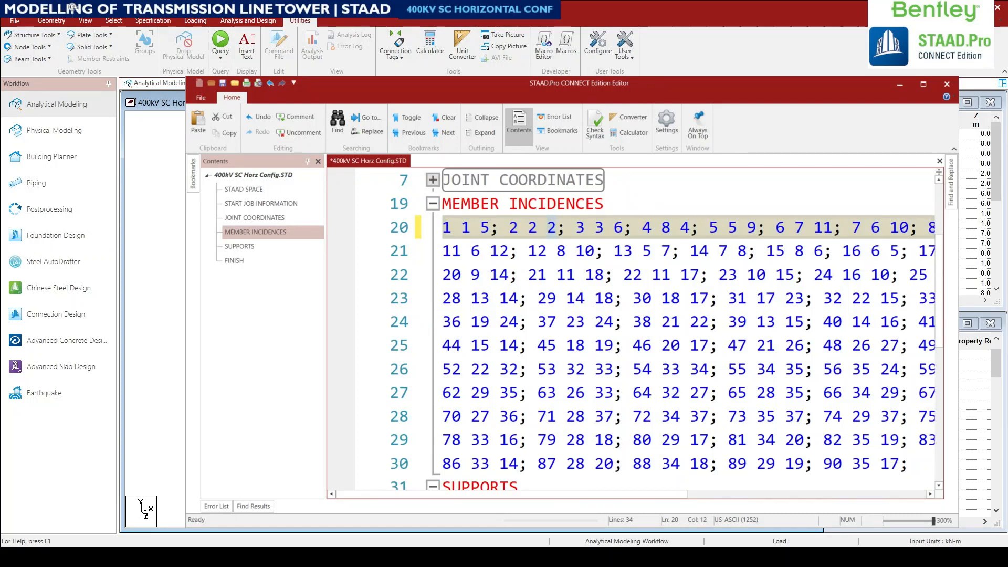
key("Delete")
type("7")
- Change the incidence of member 4 so it runs from node 4 to node 8, and close the command file with changes saved
left_click(663, 227)
key("Delete")
type("4")
key("Delete")
type("8")
left_click(946, 84)
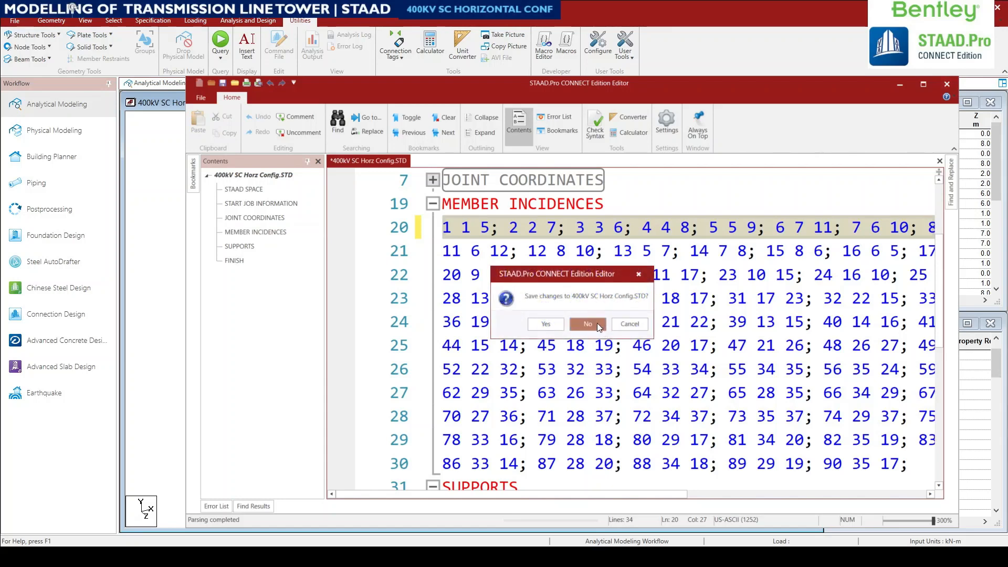
left_click(547, 324)
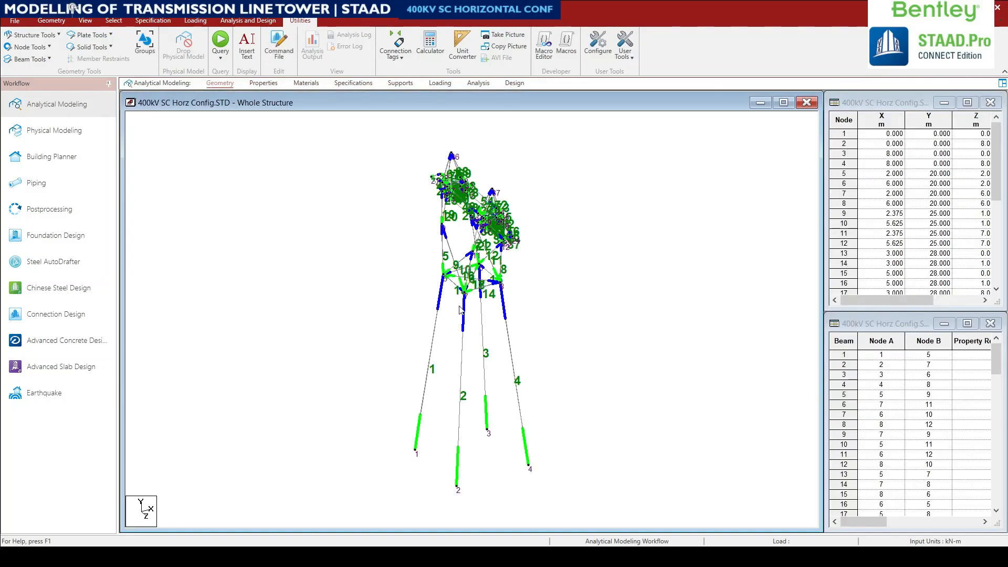
- Select the four body legs of the tower, members 1 to 4
scroll(578, 441, "up", 3)
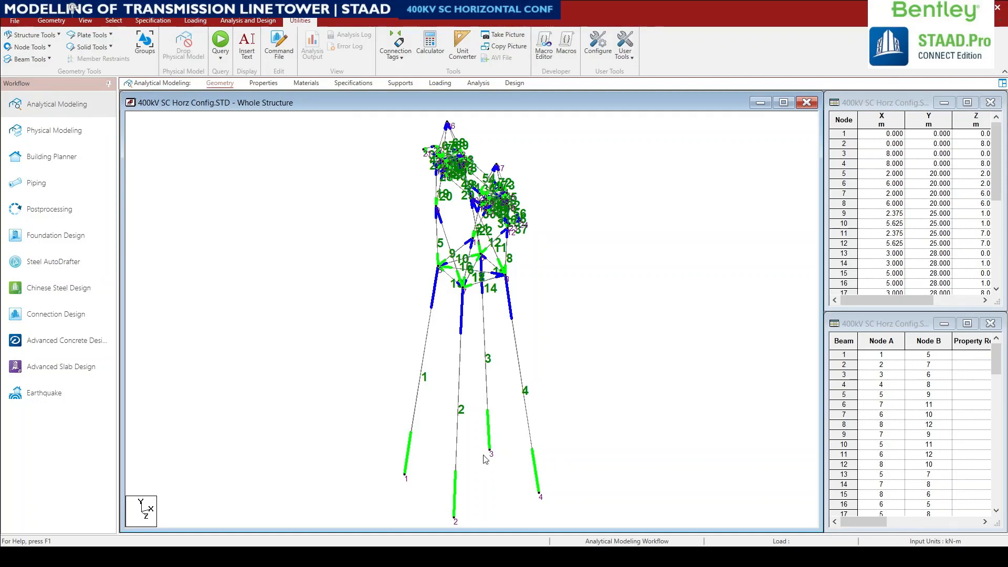
left_click_drag(588, 441, 381, 342)
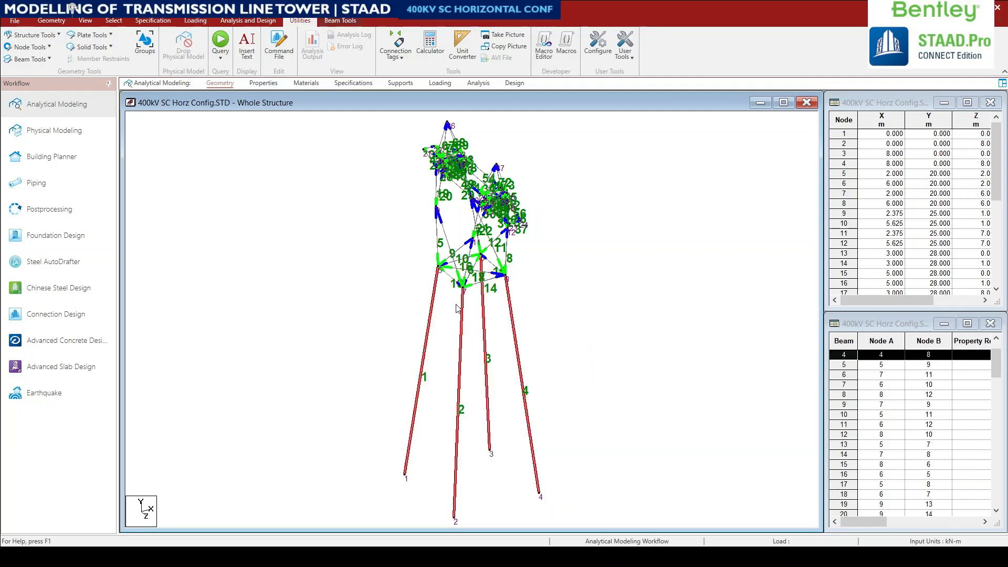
left_click(571, 355)
middle_click_drag(569, 434, 546, 398)
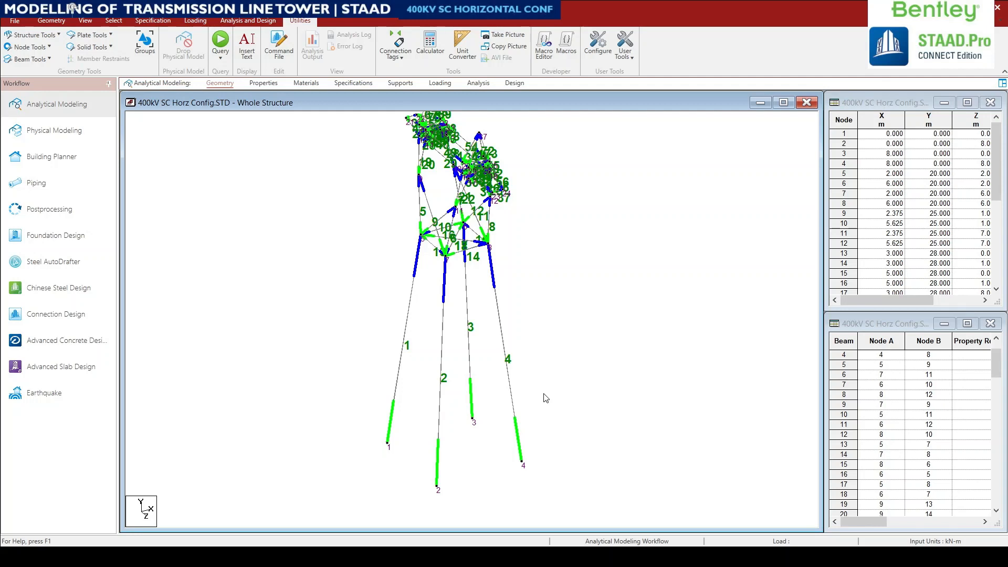
left_click_drag(569, 431, 363, 315)
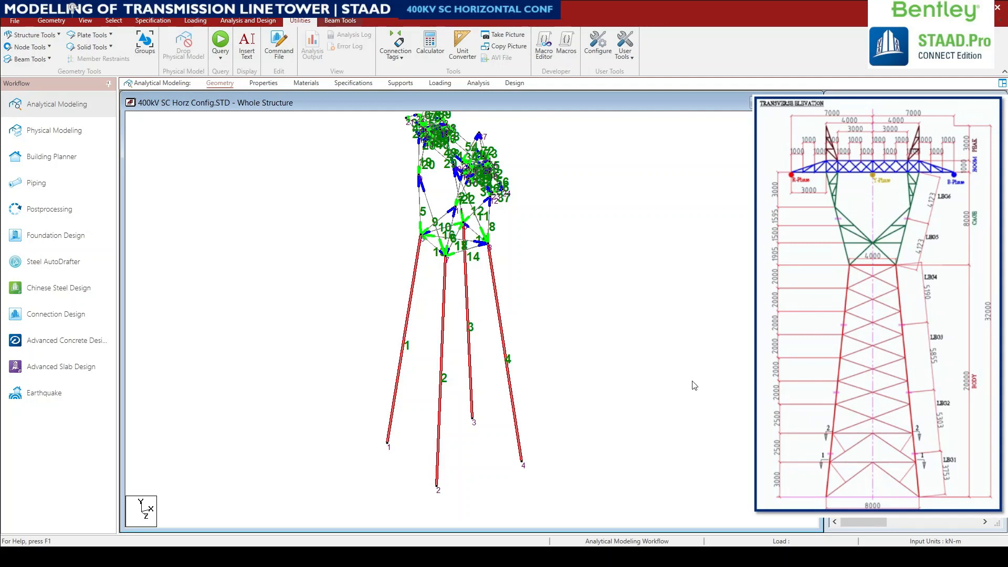
middle_click_drag(391, 313, 379, 315)
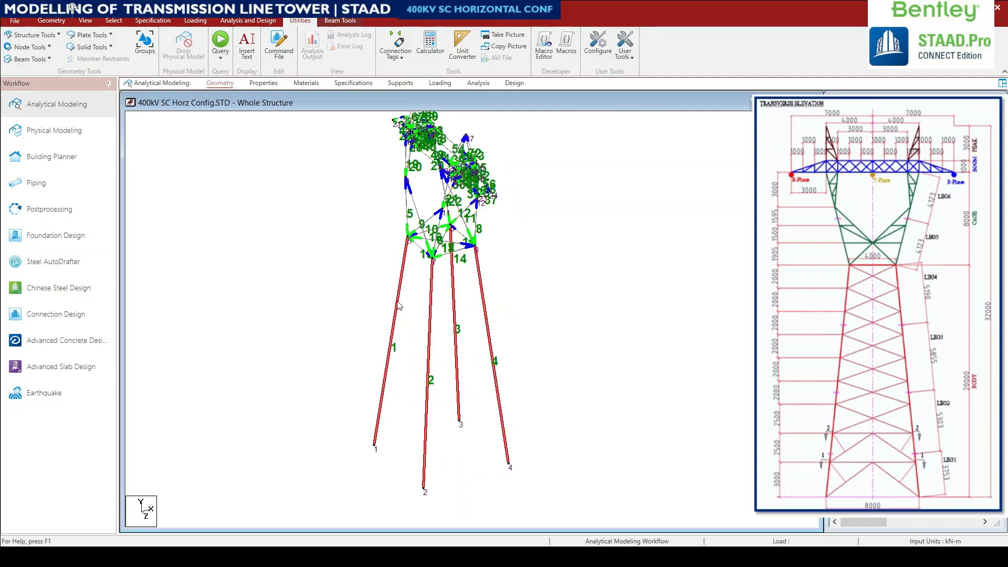
right_click(399, 310)
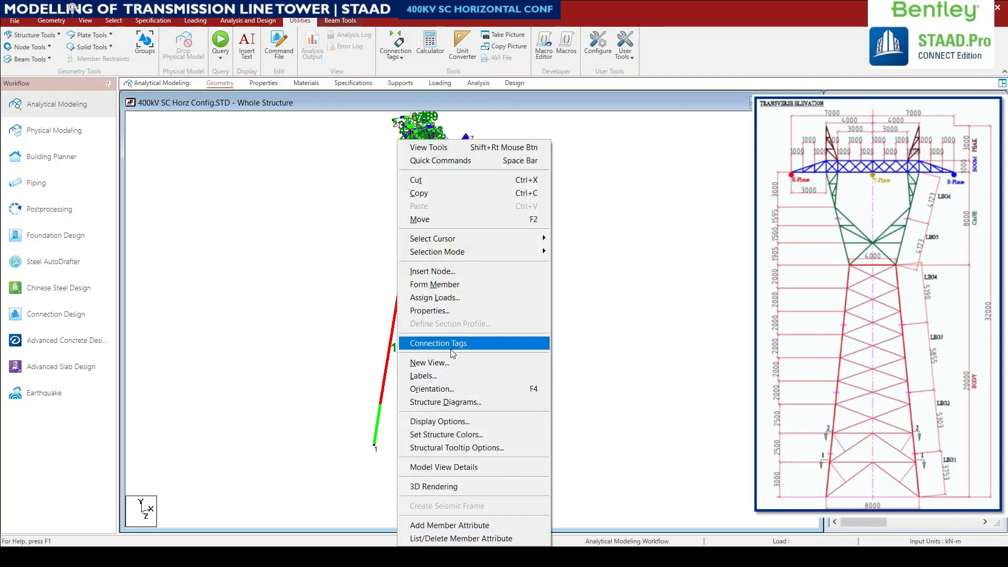
left_click(439, 272)
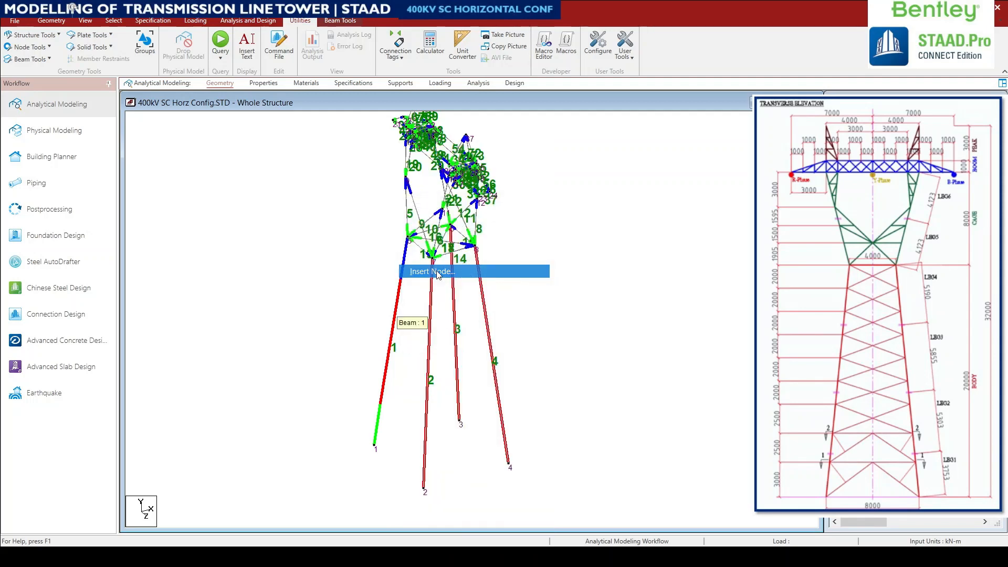
left_click(595, 213)
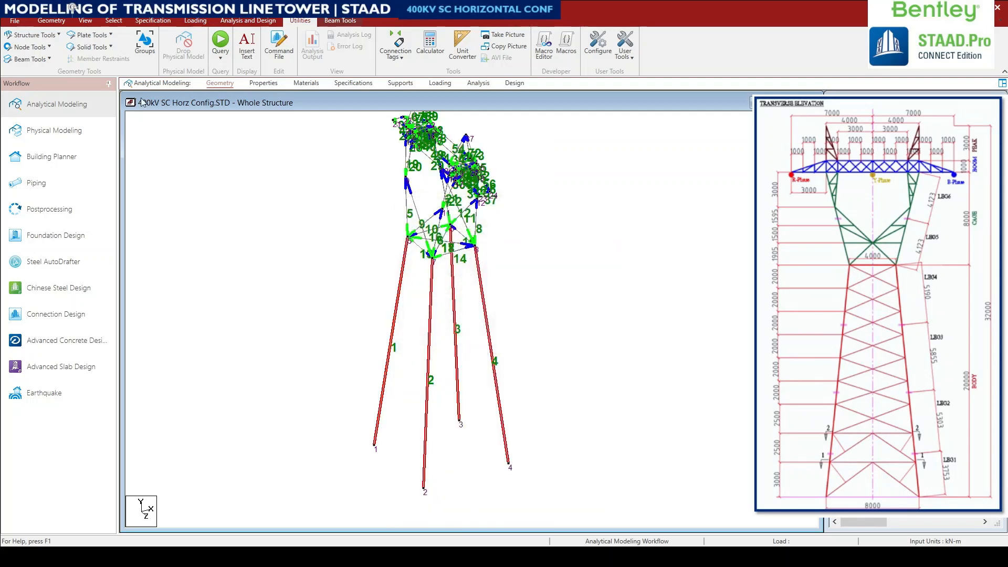
- Insert a node on each of the four selected body legs at a distance of 3 m from the base
left_click(45, 25)
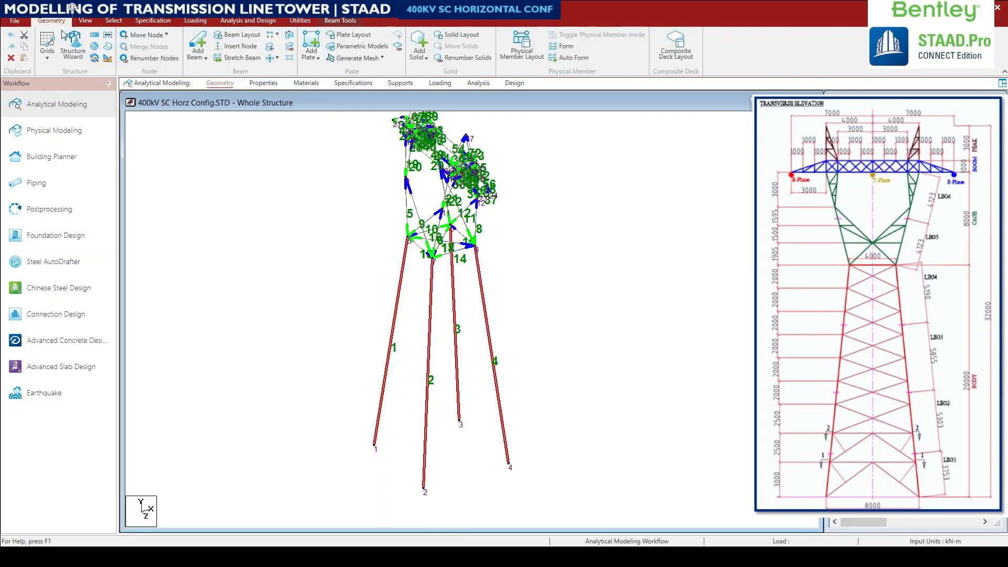
left_click(232, 51)
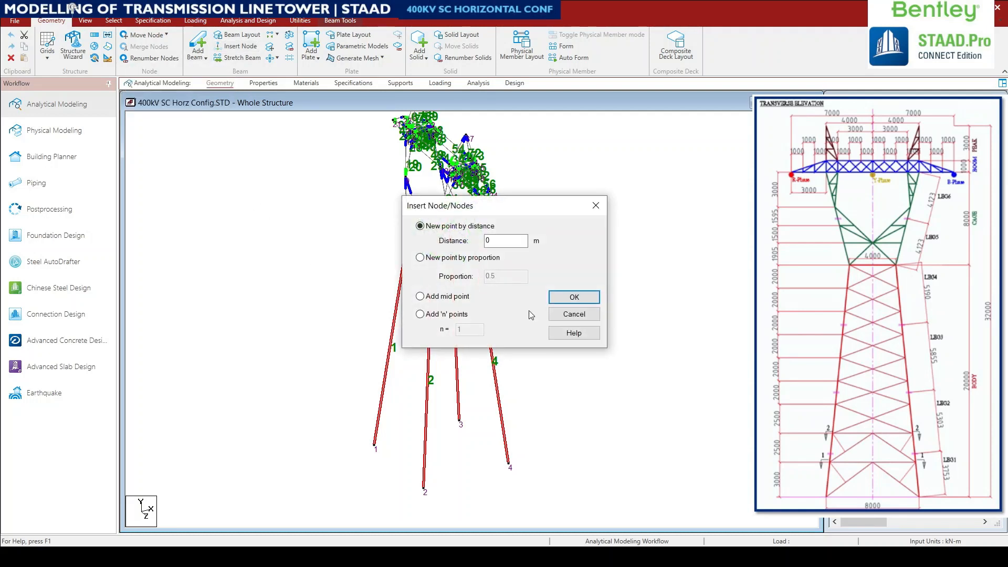
left_click_drag(491, 207, 279, 288)
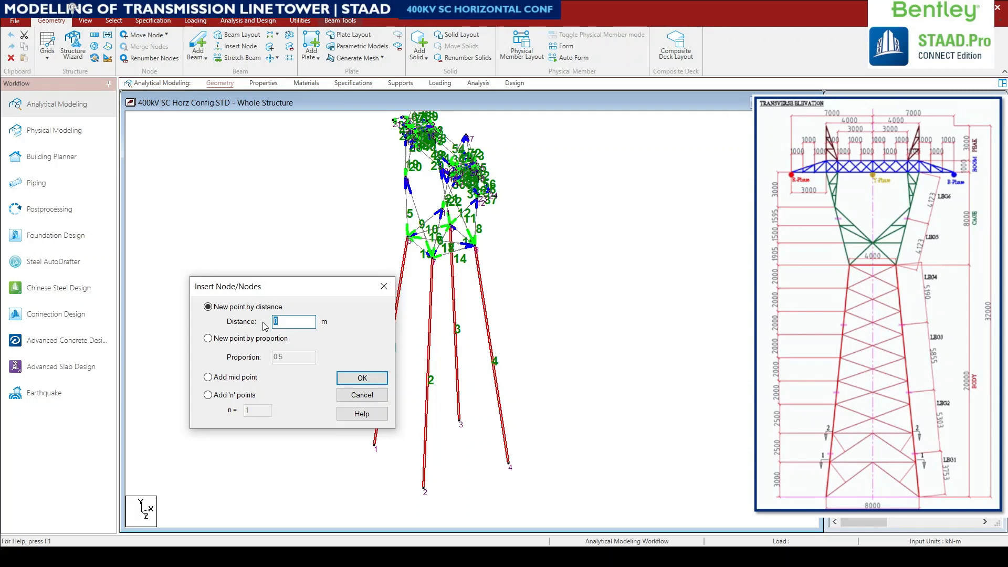
type("3")
left_click_drag(278, 322, 270, 322)
left_click(362, 379)
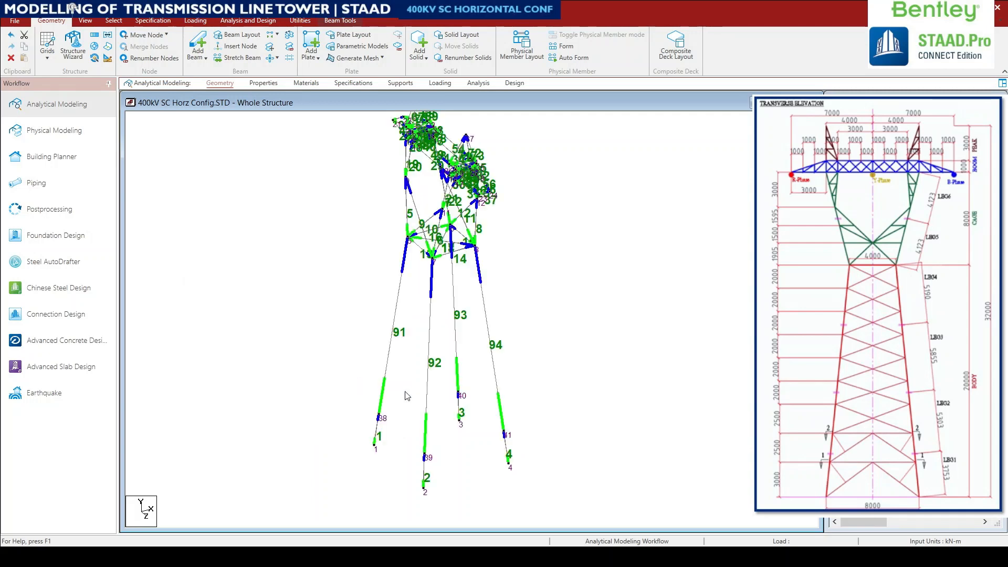
- Select the long upper leg segments, members 91 to 94, and insert a node 2.5 m along each
left_click_drag(568, 376, 326, 286)
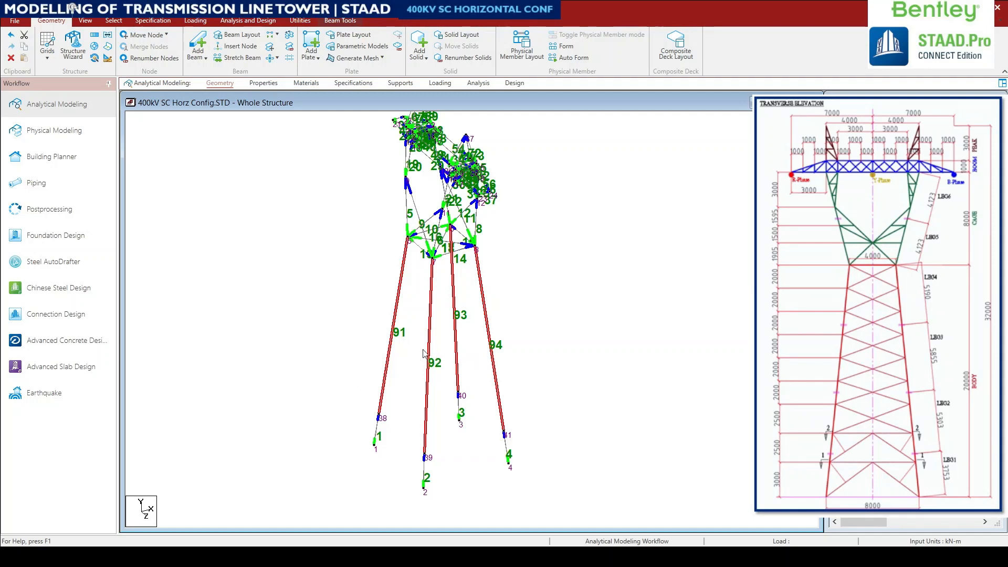
left_click(237, 46)
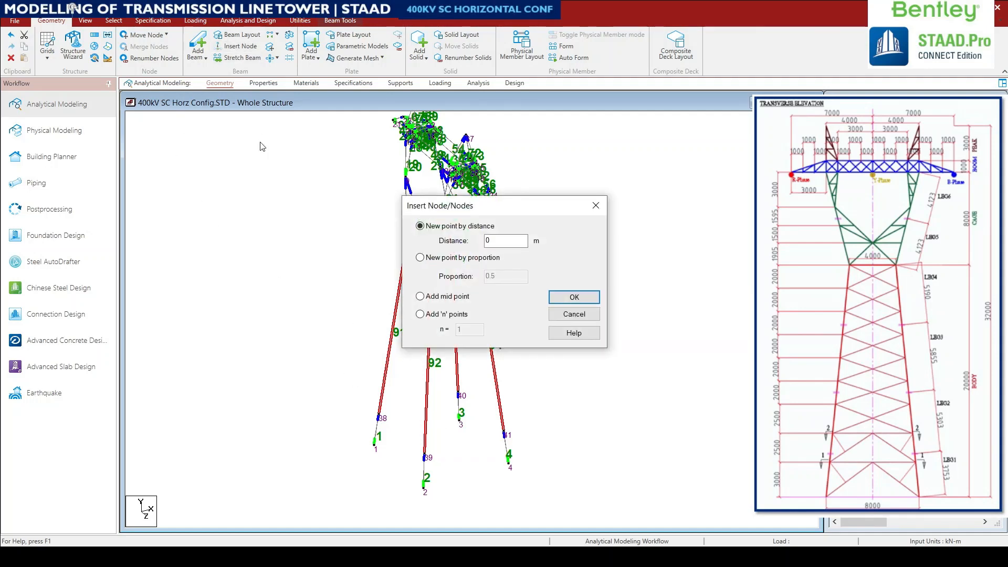
double_click(504, 241)
left_click(574, 298)
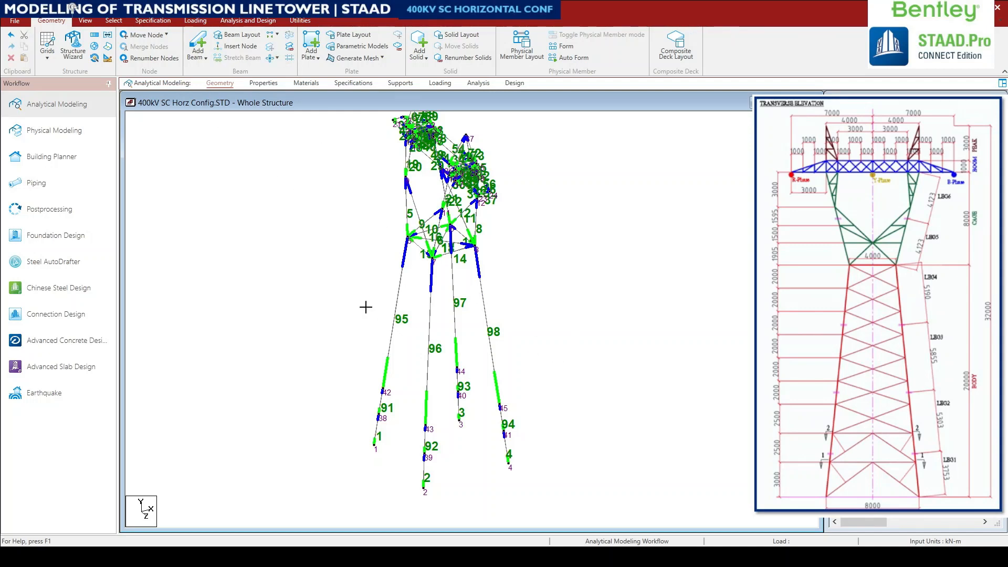
- Select the remaining upper leg segments, members 95 to 98, and insert a node 2.5 m along each
left_click_drag(364, 306, 531, 346)
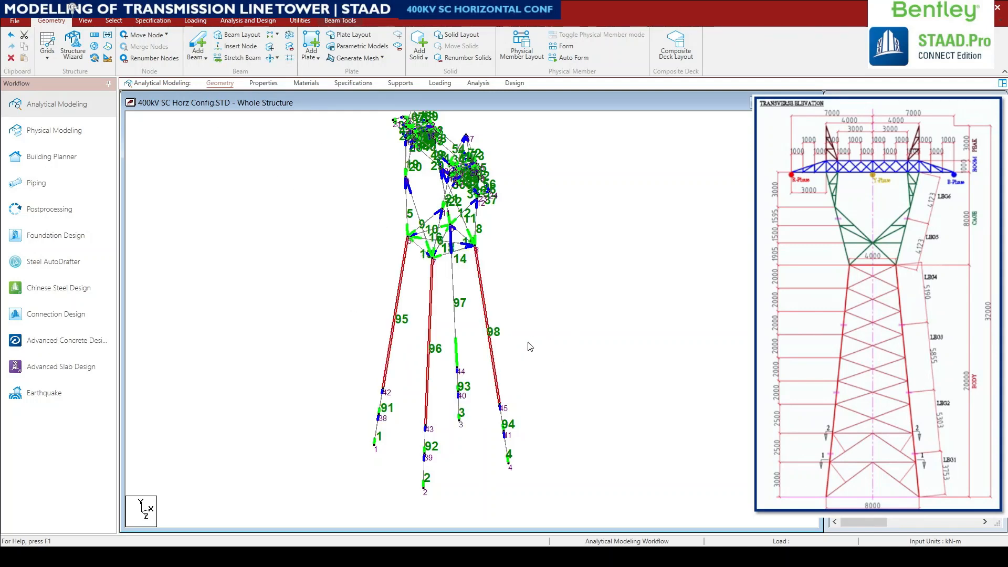
left_click(455, 311, "ctrl")
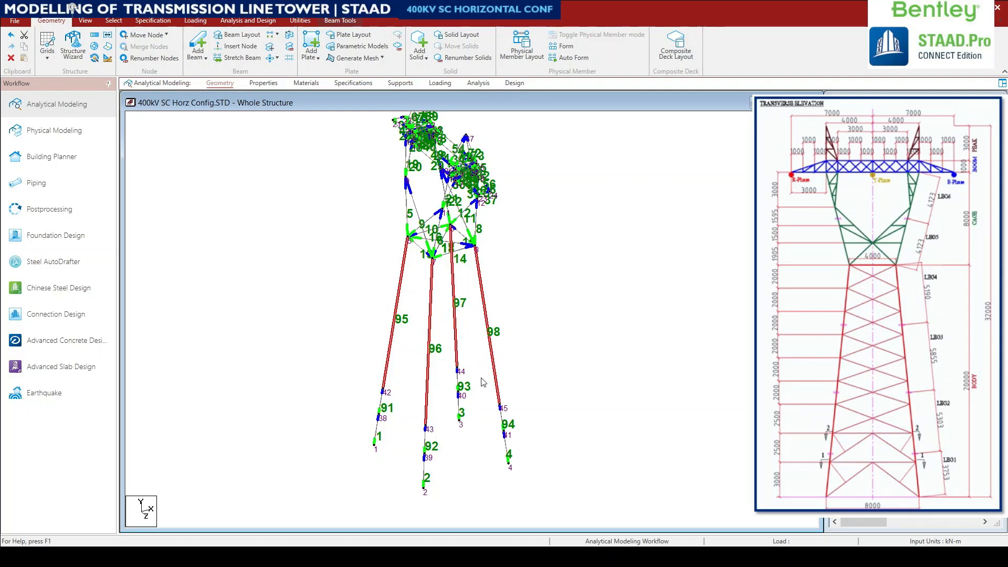
scroll(493, 407, "up", 3)
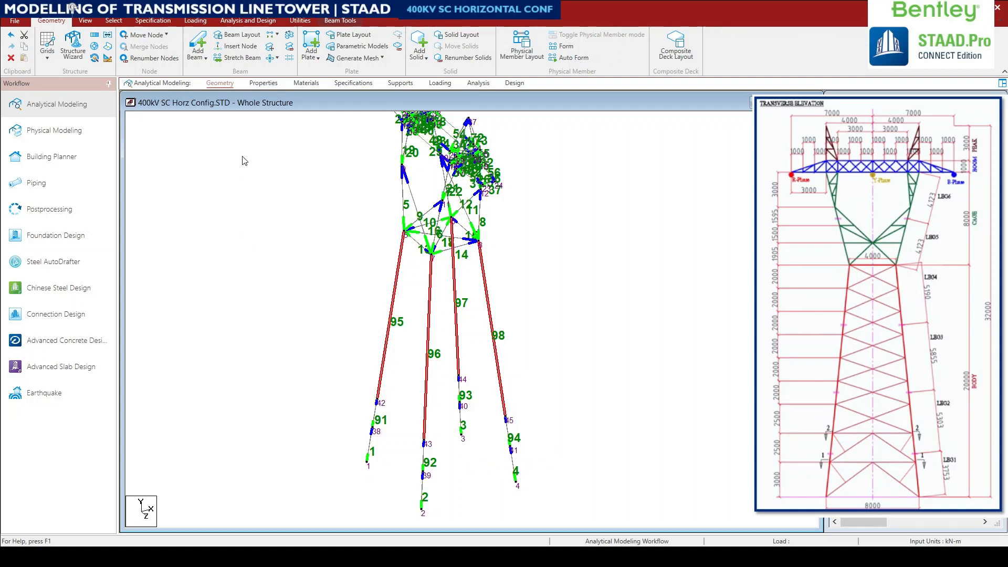
left_click(236, 46)
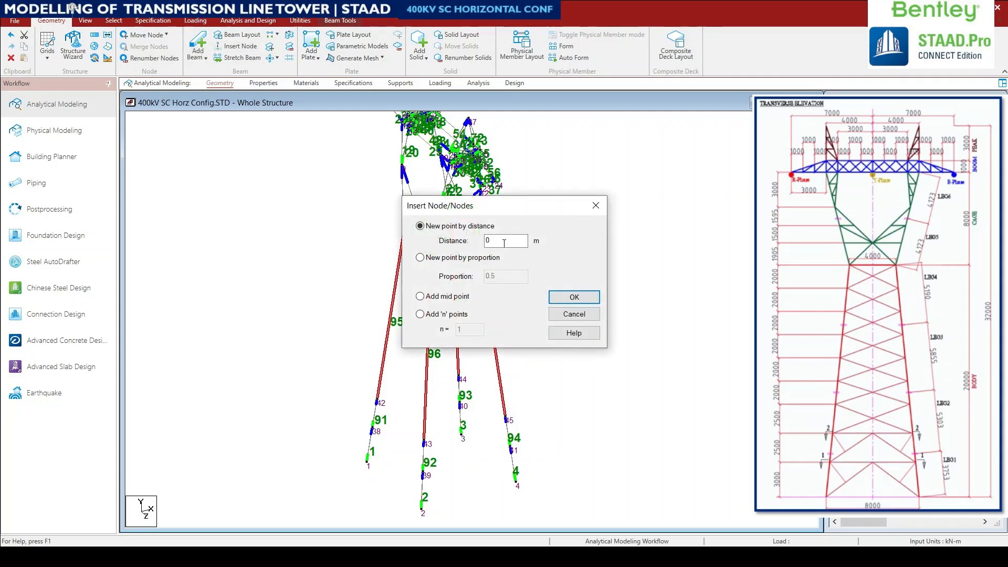
double_click(487, 240)
left_click(584, 295)
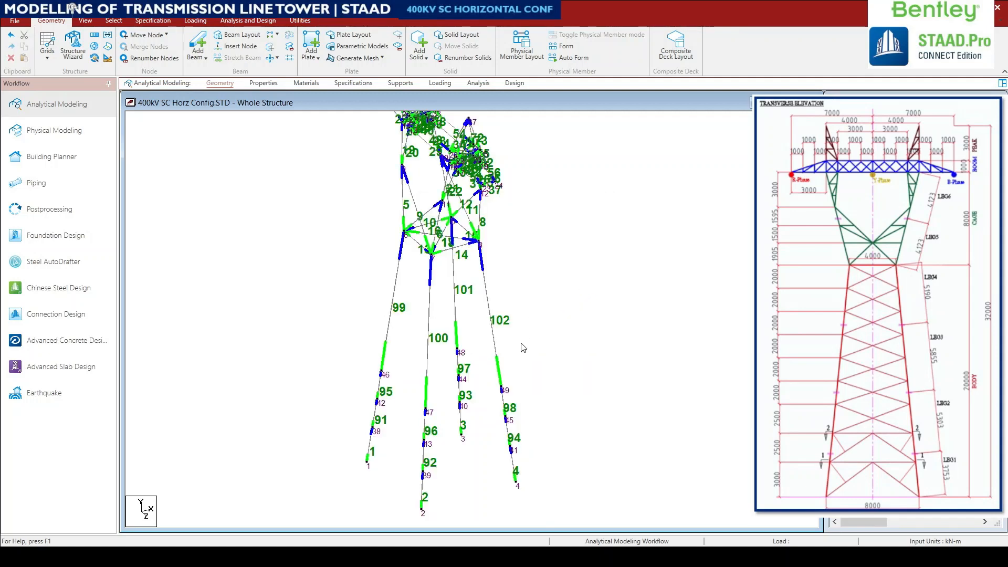
- Select leg members 99 to 102 and divide each with 5 equally spaced nodes
left_click_drag(522, 340, 360, 288)
left_click(455, 313, "ctrl")
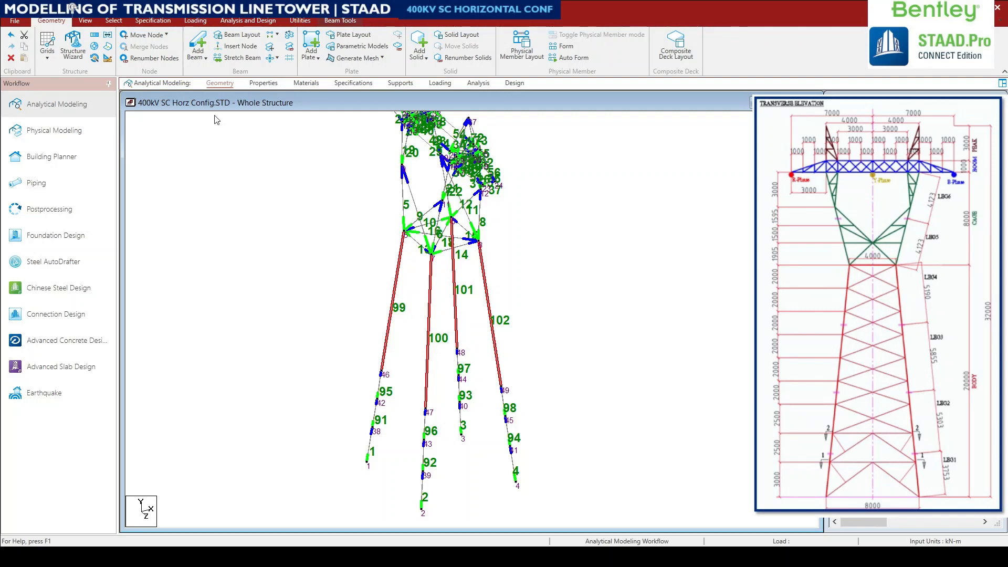
left_click(240, 47)
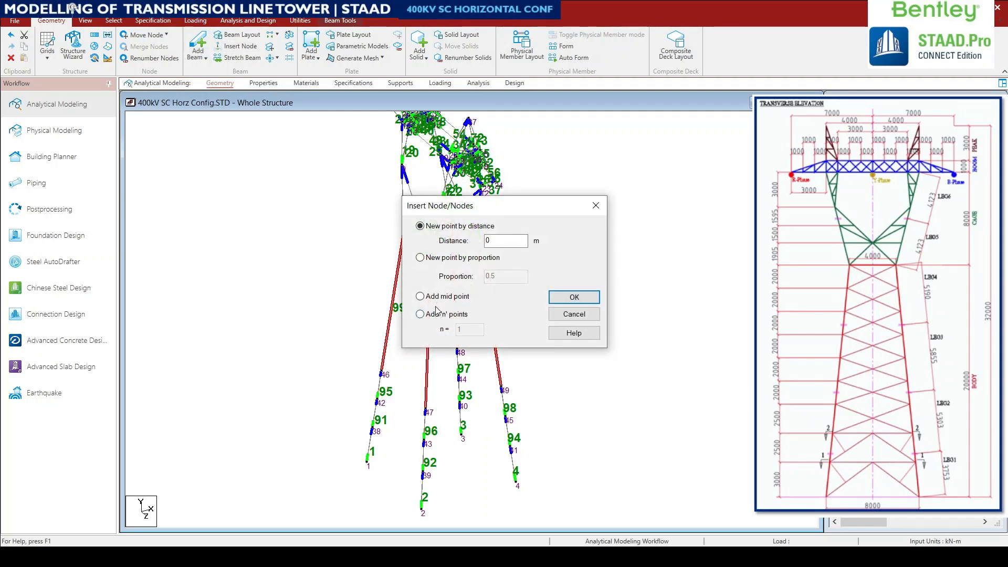
left_click(420, 314)
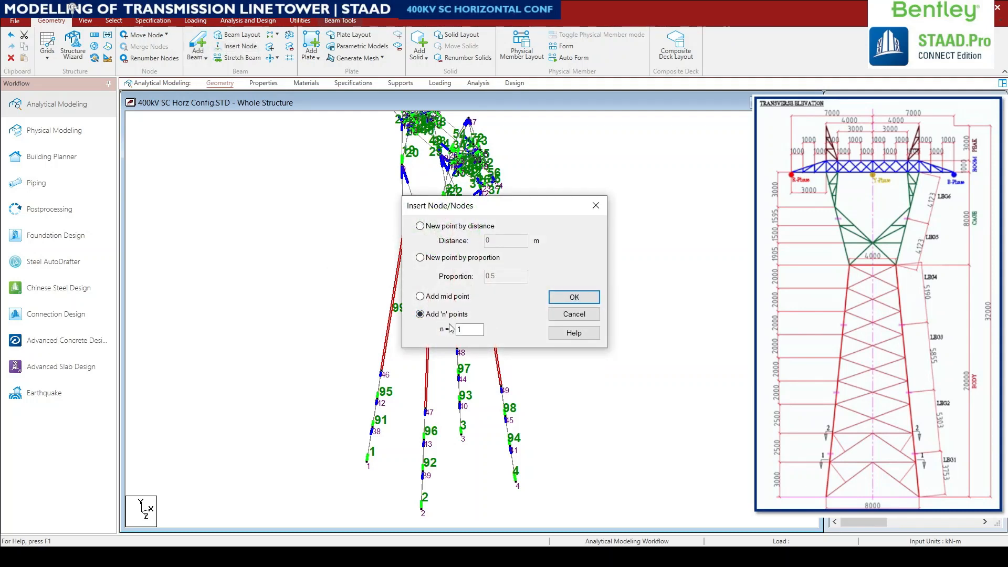
double_click(453, 330)
left_click(476, 329)
type("5")
left_click(560, 300)
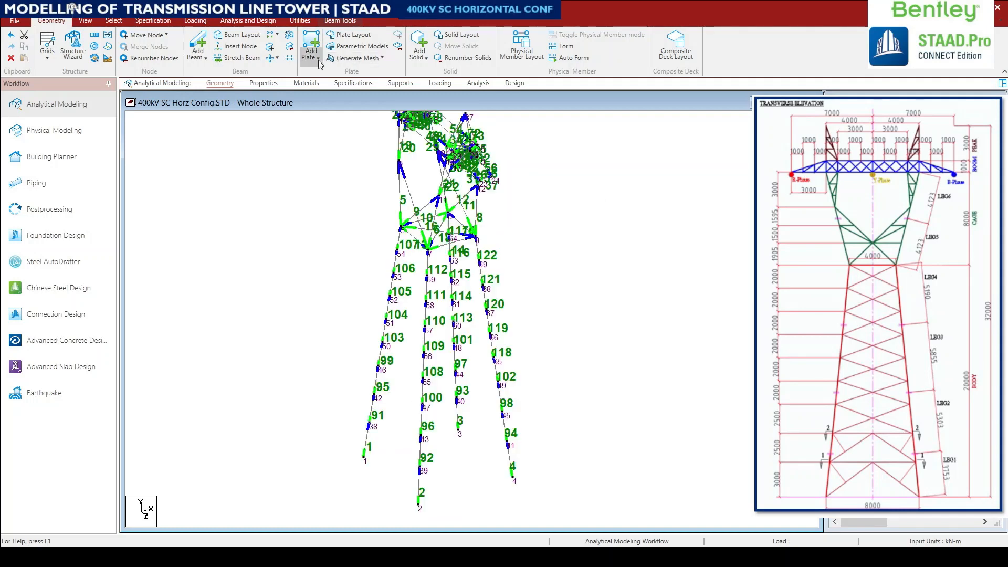
- Measure the node-to-node distances of the lowest three panels on one leg, from node 1 up to node 46
left_click(341, 21)
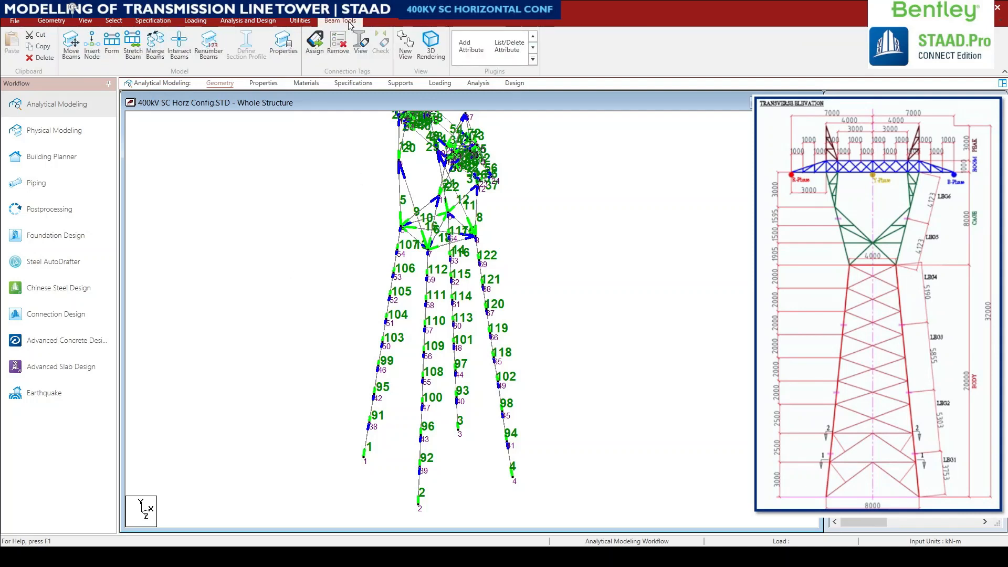
left_click(301, 21)
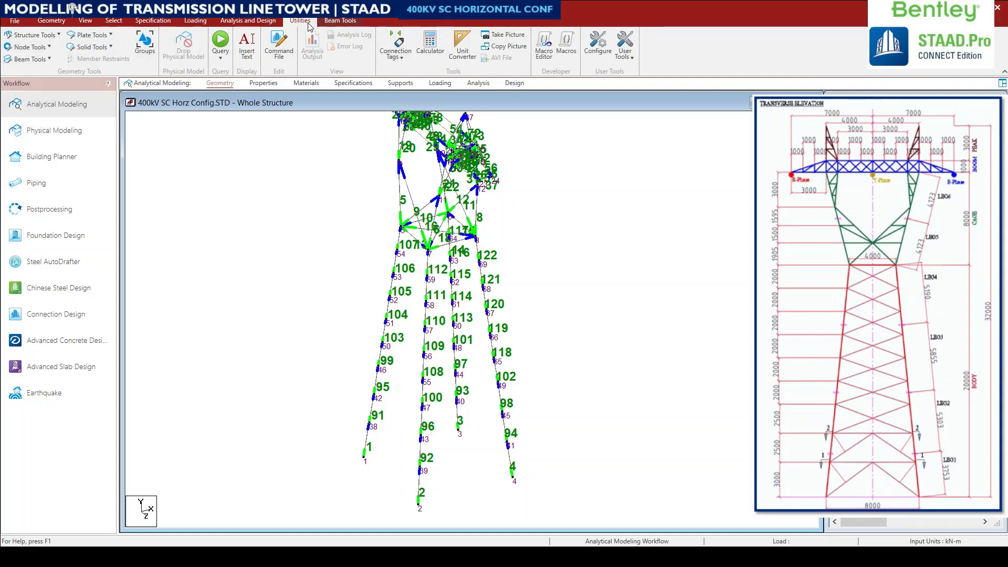
left_click(29, 47)
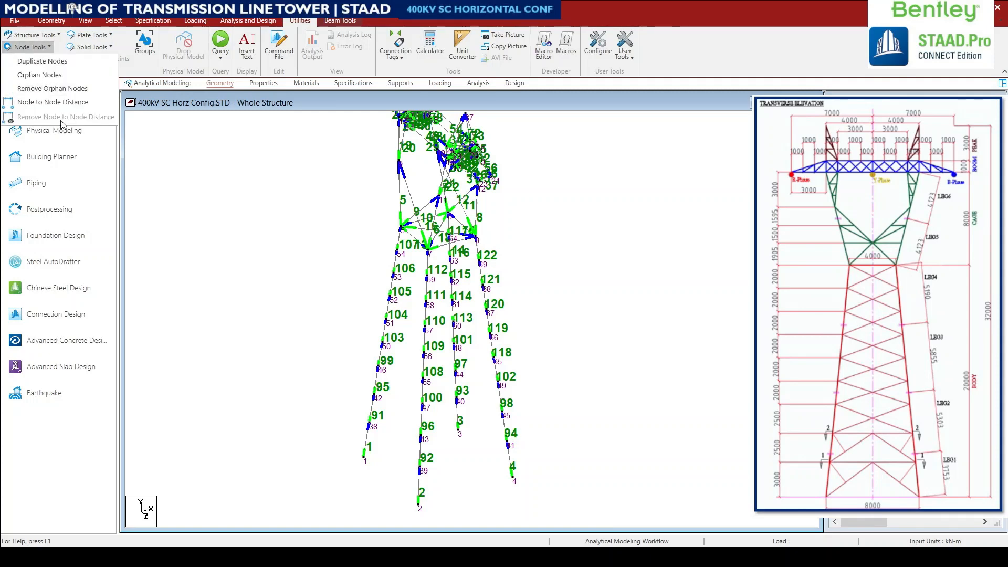
left_click(58, 103)
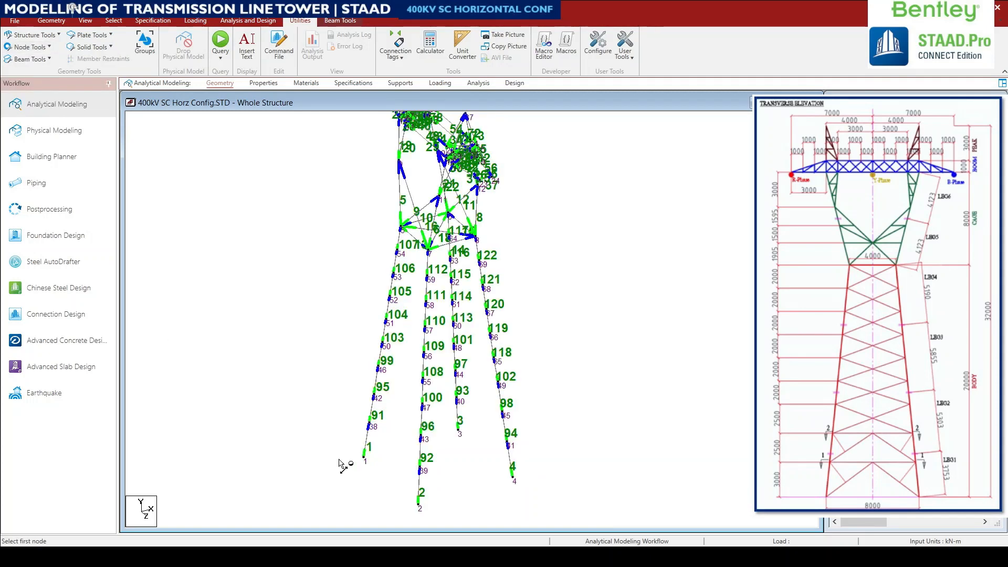
left_click(366, 457)
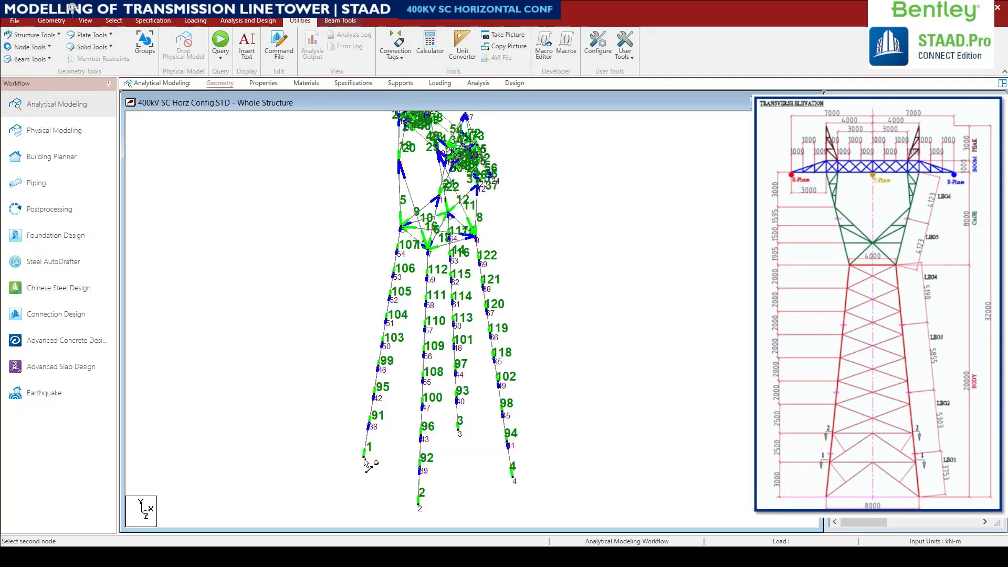
left_click(370, 428)
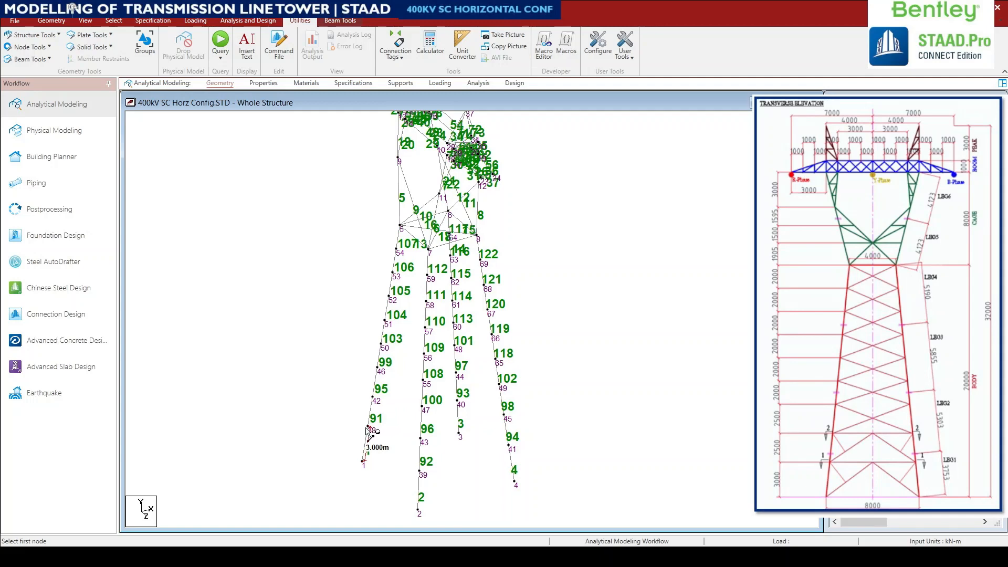
left_click(369, 426)
left_click(372, 397)
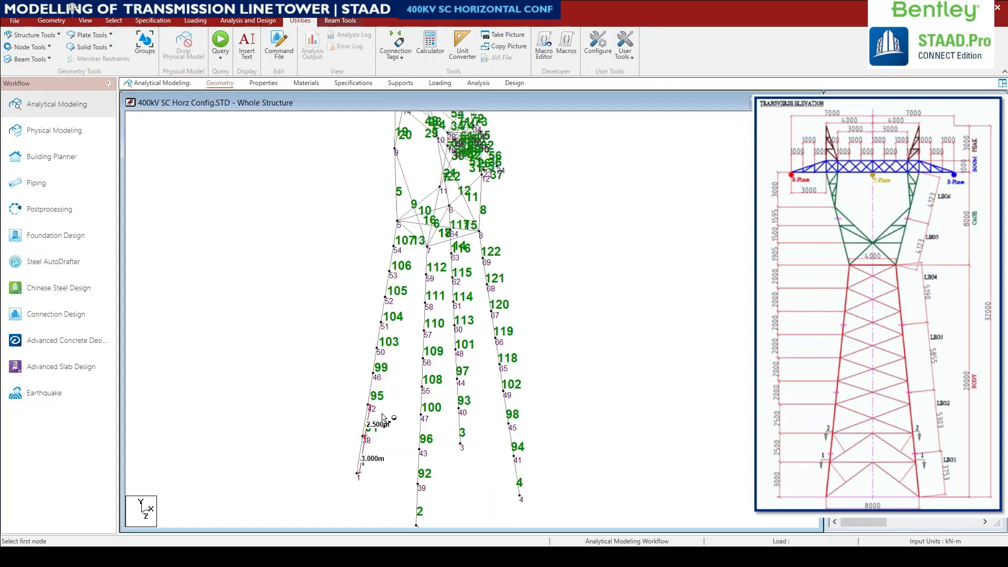
left_click(369, 407)
left_click(373, 373)
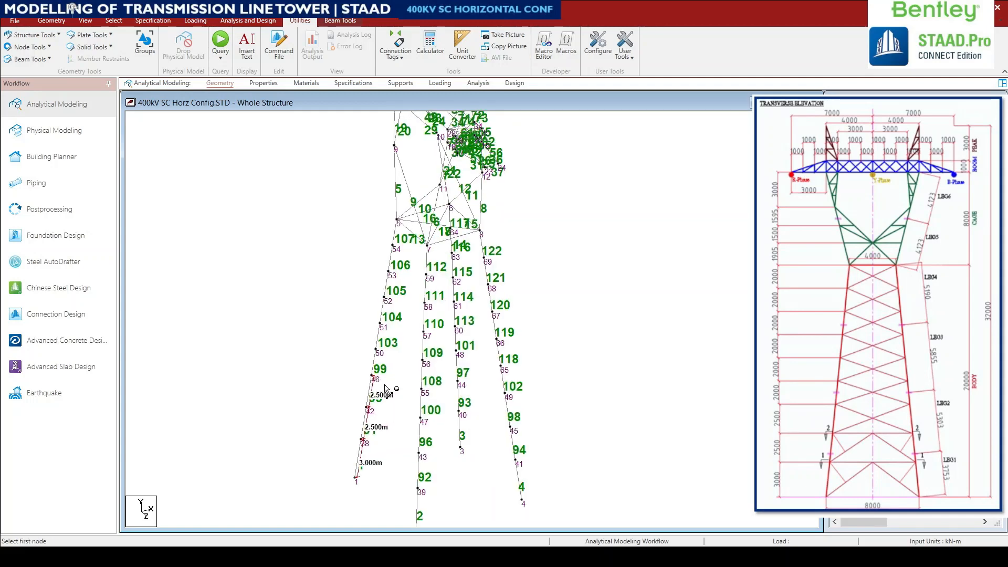
- Measure the node-to-node distances of the six upper panels on the same leg, from node 46 up to node 5
left_click(355, 404)
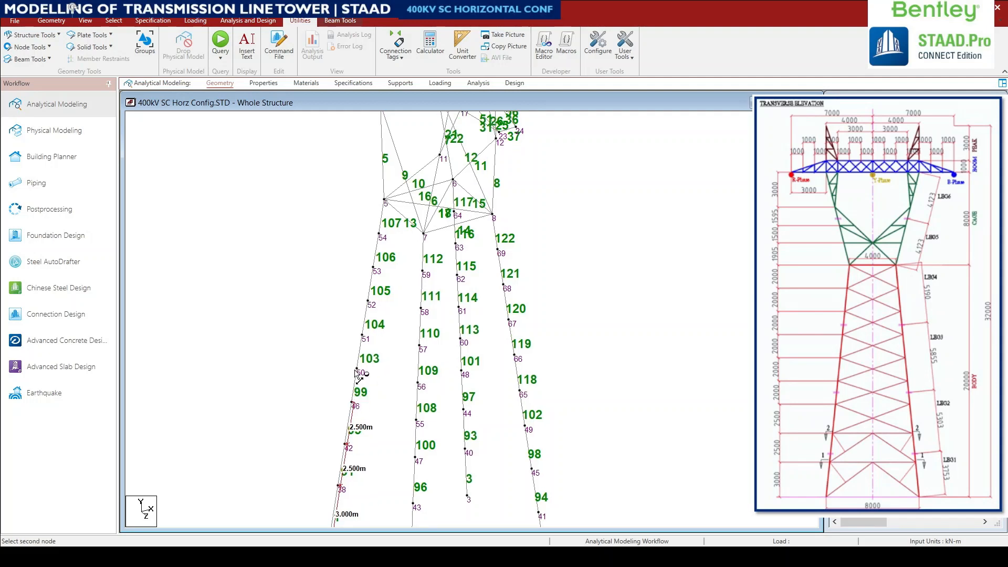
left_click(369, 379)
left_click(360, 371)
left_click(368, 343)
left_click(367, 339)
left_click(368, 304)
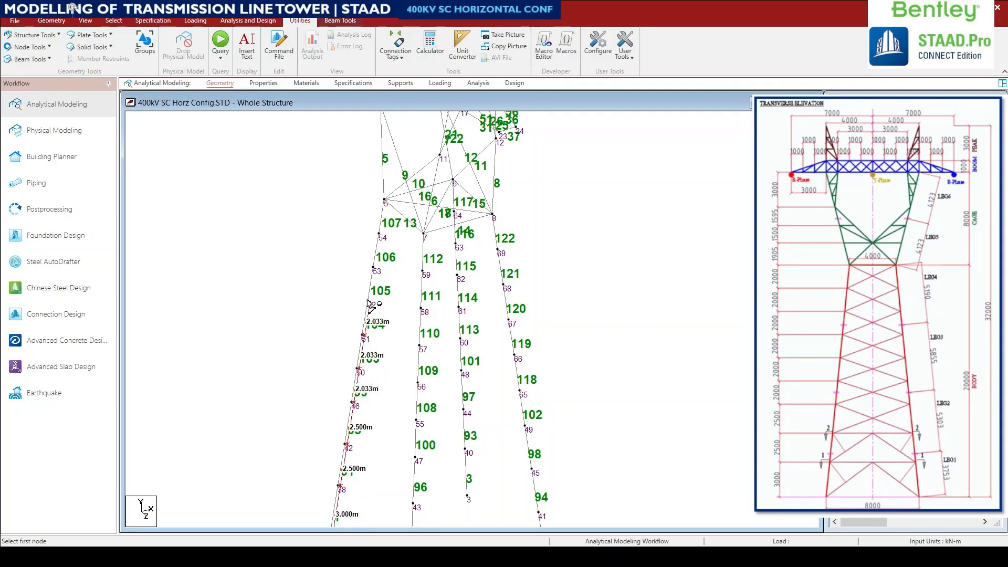
left_click(369, 303)
left_click(373, 268)
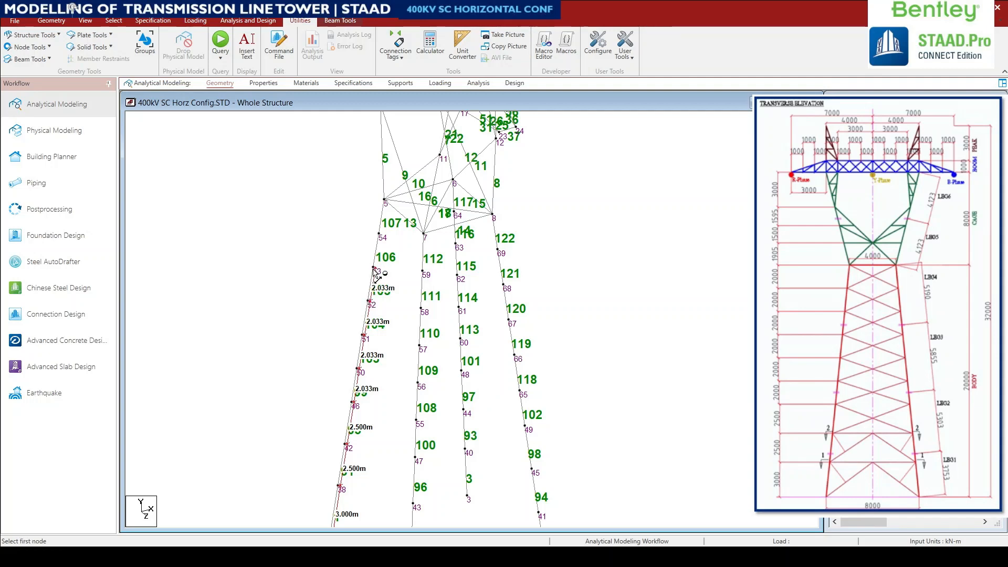
left_click(373, 269)
left_click(379, 234)
left_click(379, 235)
left_click(384, 200)
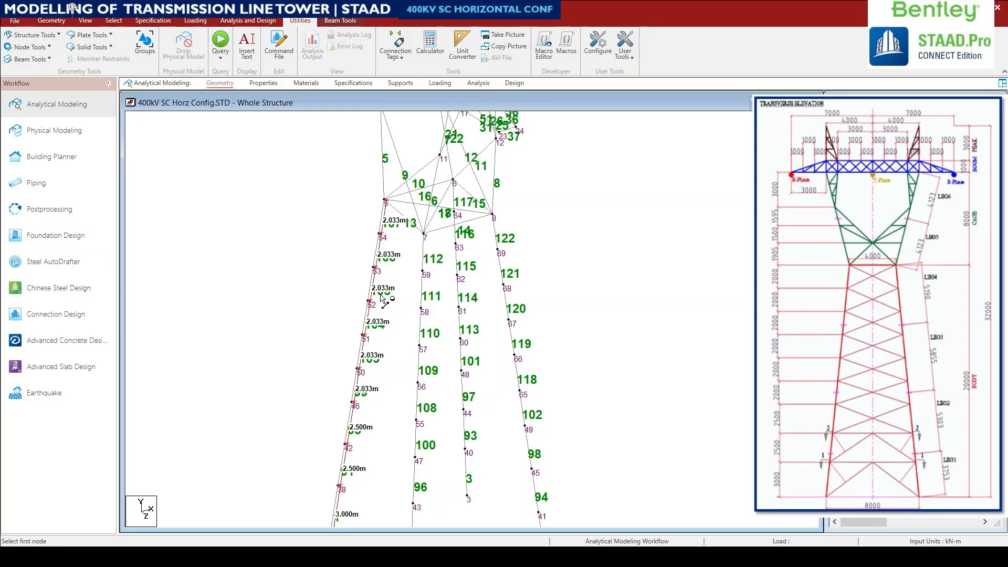
- Remove the displayed node-to-node distances and hide the beam numbers, keeping the node numbers shown on the body legs
scroll(385, 299, "down", 2)
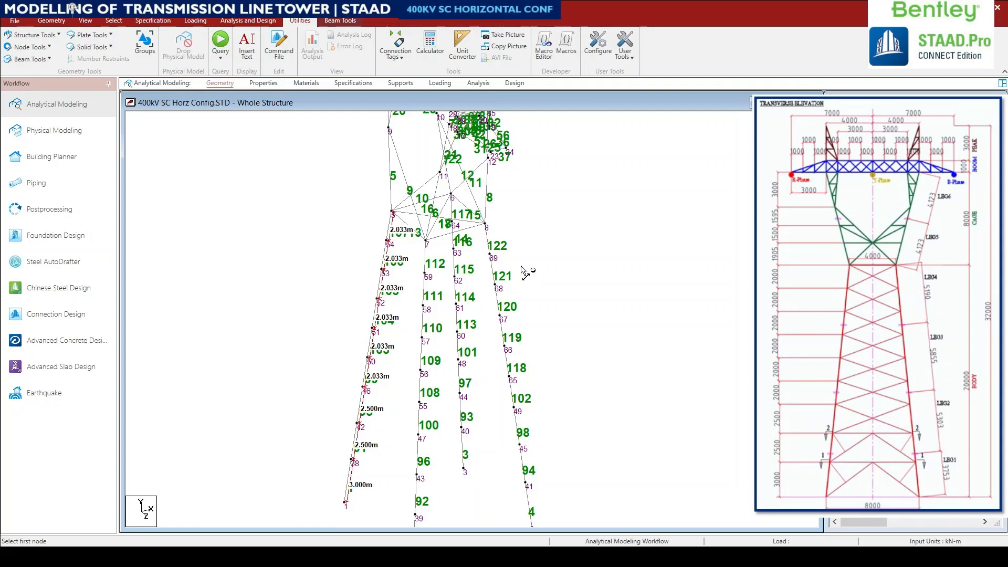
scroll(449, 291, "up", 1)
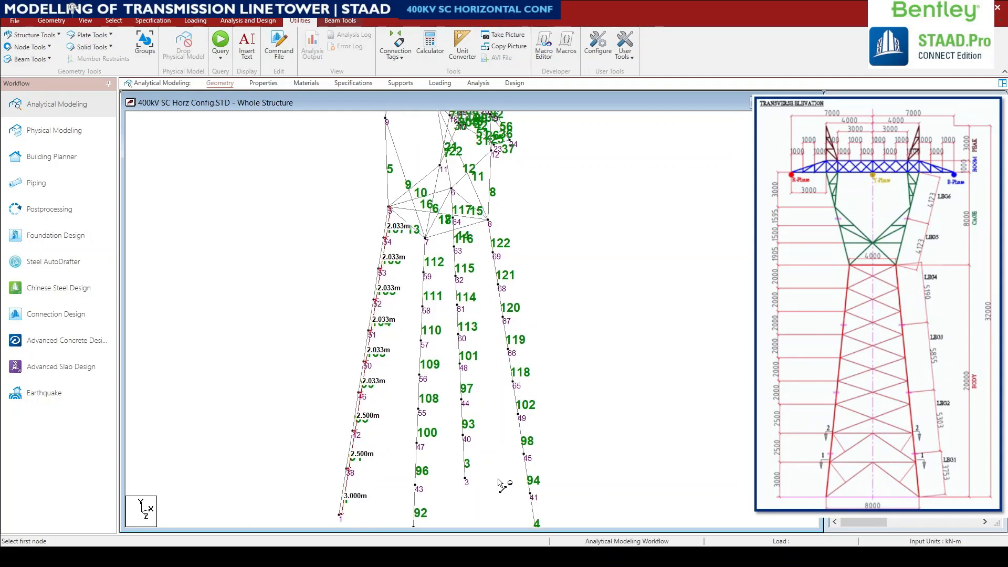
scroll(368, 313, "down", 1)
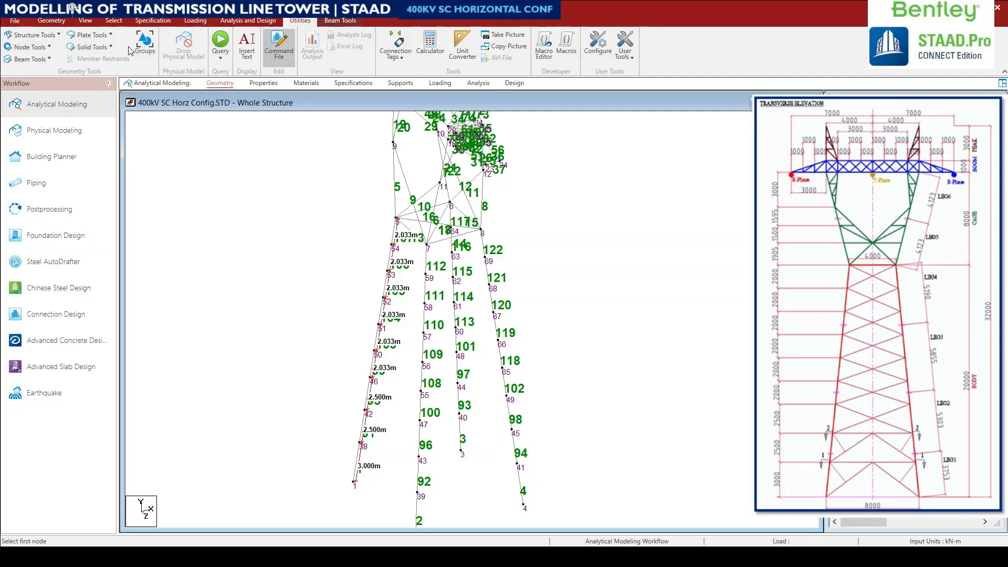
left_click(44, 47)
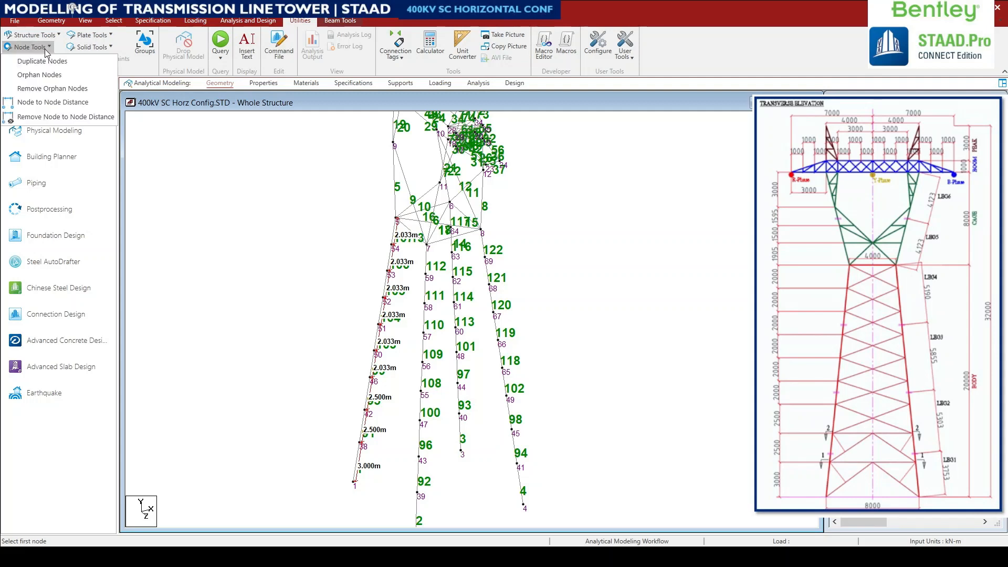
left_click(69, 117)
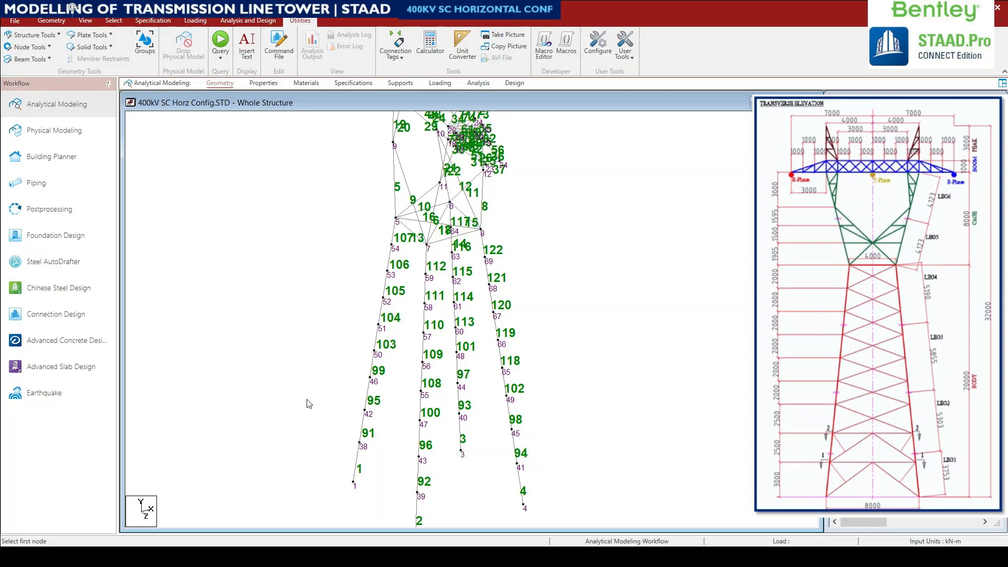
key("shift+b")
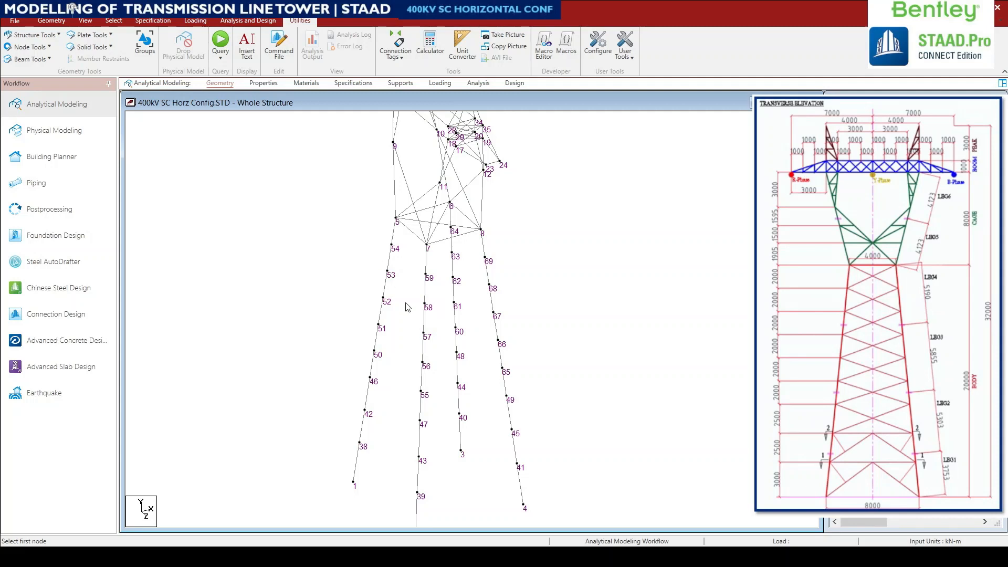
scroll(407, 304, "down", 2)
middle_click_drag(371, 338, 351, 274)
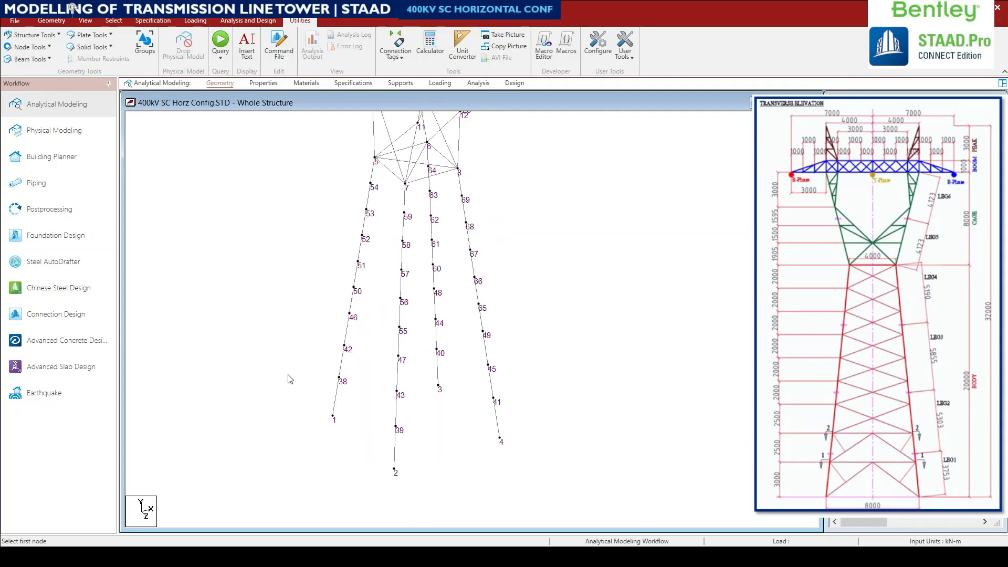
- Add horizontal beams between the four legs at the lowest panel level, connecting nodes 38, 39, 41 and 40 in a closed ring
left_click(52, 21)
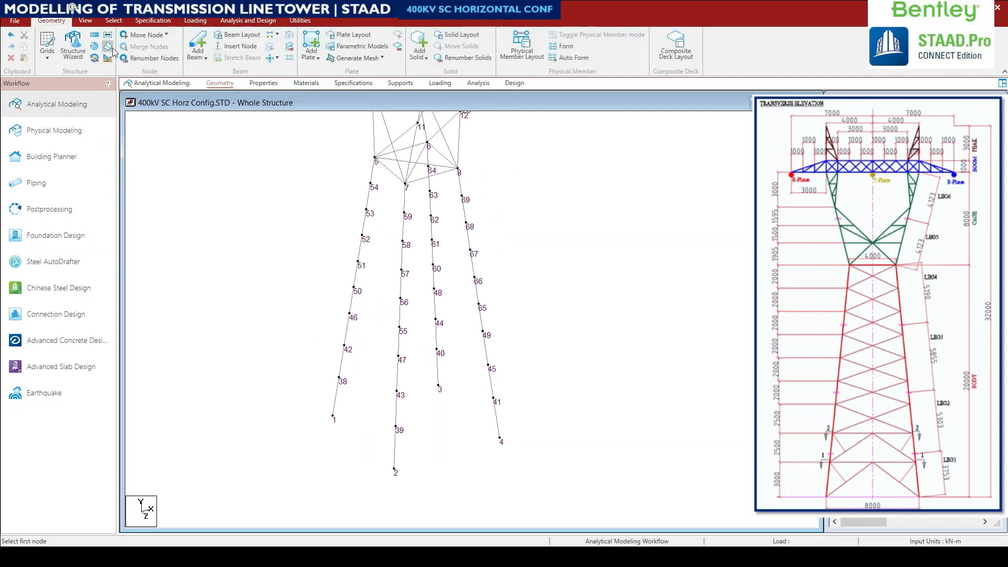
left_click(198, 41)
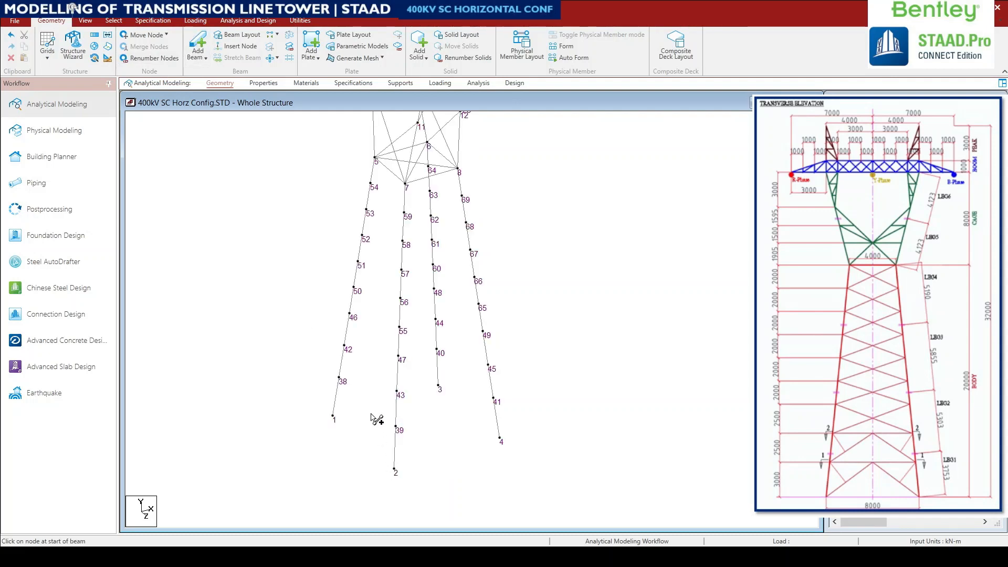
left_click_drag(339, 378, 495, 400)
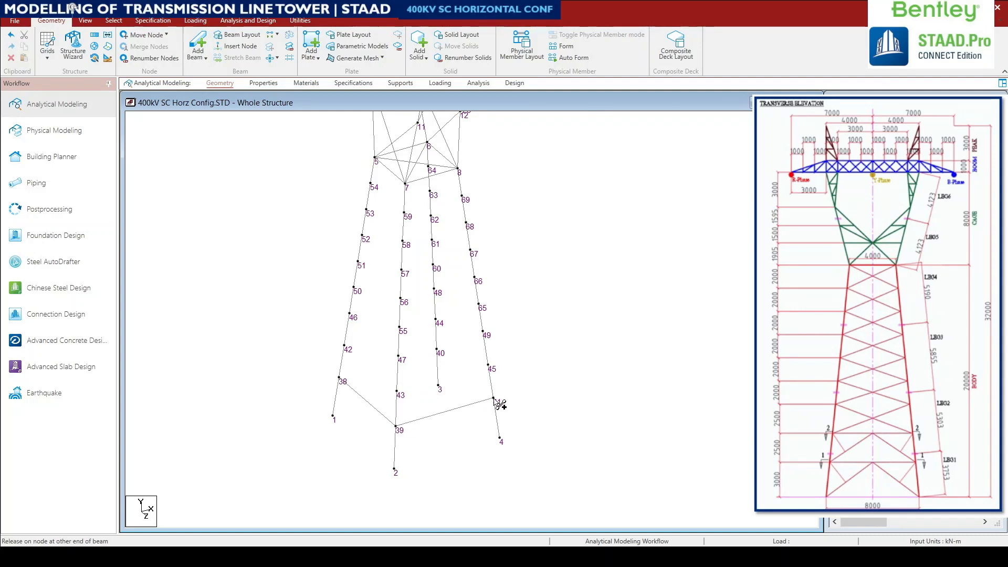
mouse_move(446, 357)
left_mouse_down()
mouse_move(438, 351)
mouse_move(340, 379)
left_mouse_up()
- Add a closed ring of horizontal beams at the second panel level, connecting nodes 42, 43, 45 and 44
left_click(345, 346)
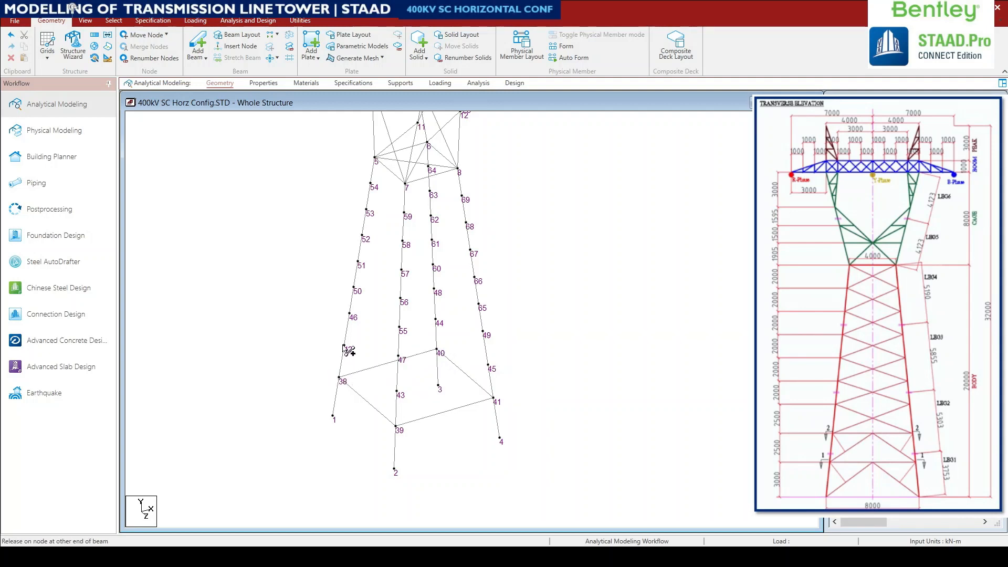
left_click(398, 392)
left_click(486, 364)
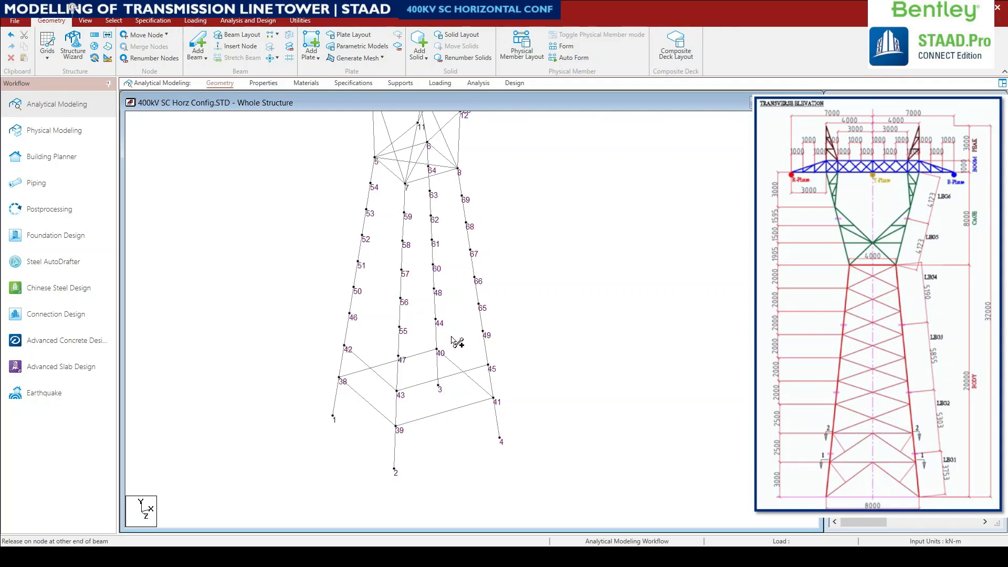
left_click(435, 320)
left_click(345, 346)
- Add zigzag bracing on the face between legs 1 and 2, running through nodes 43, 46, 55, 51, 57, 53, 59 and 5
middle_click_drag(331, 443, 330, 442)
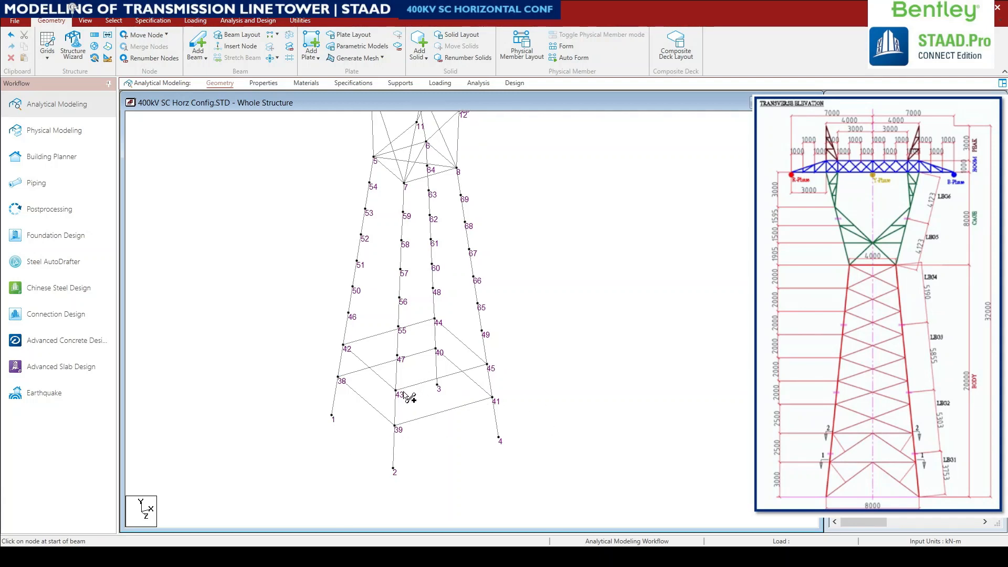
left_click_drag(396, 391, 349, 315)
scroll(403, 336, "up", 1)
scroll(401, 342, "up", 3)
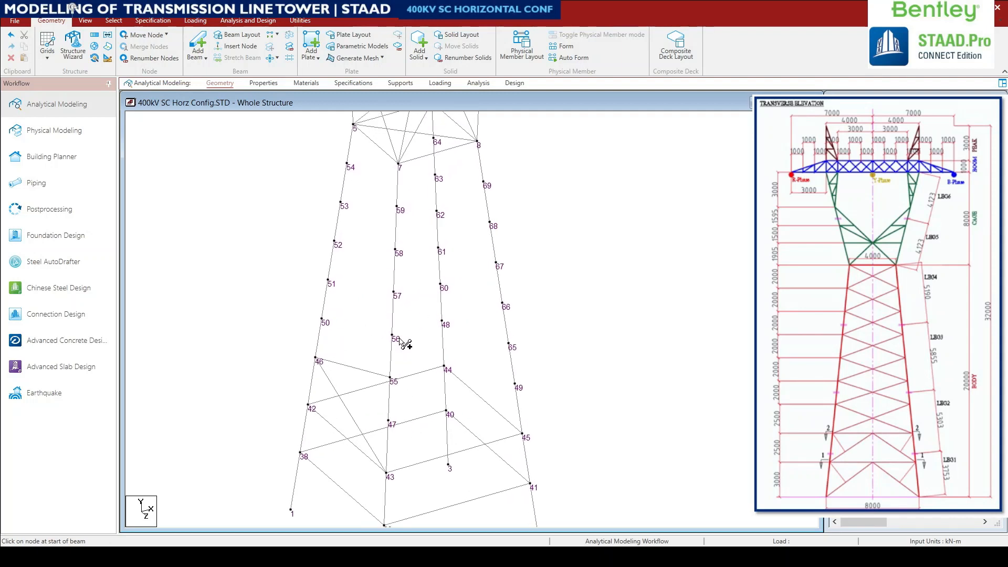
left_click(390, 377)
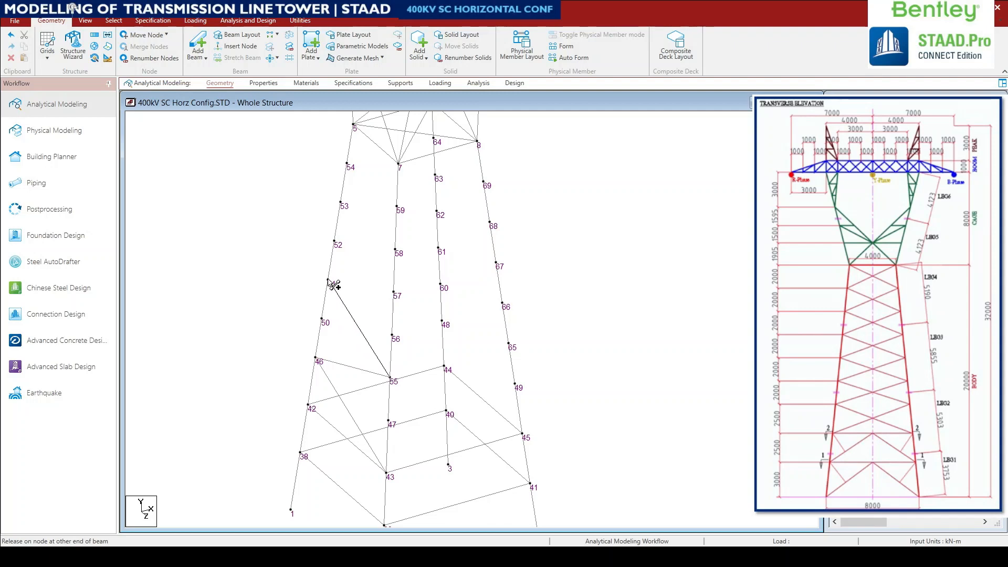
left_click(330, 282)
mouse_move(329, 283)
left_mouse_down()
mouse_move(403, 299)
mouse_move(349, 243)
mouse_move(341, 203)
mouse_move(370, 187)
mouse_move(399, 208)
left_mouse_up()
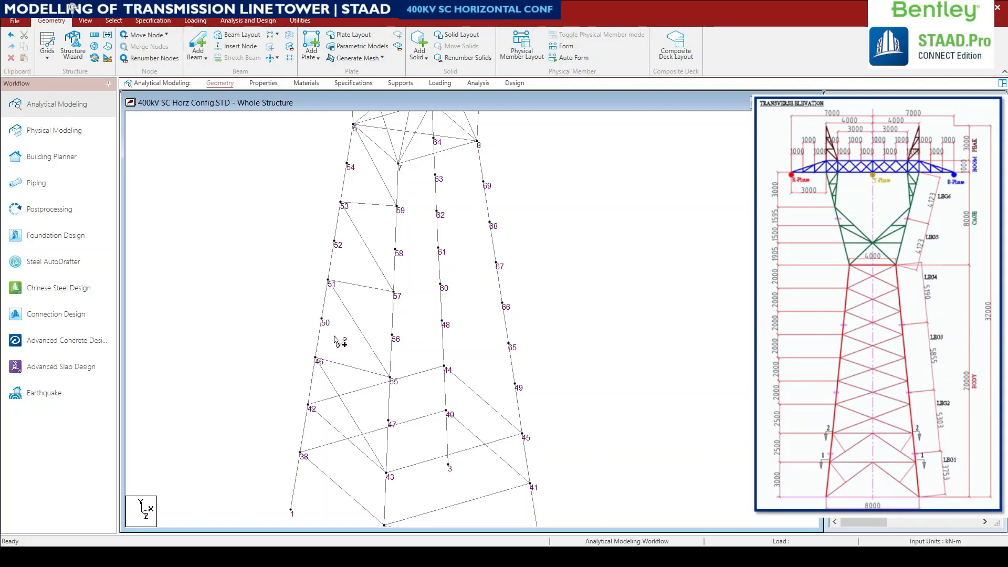
middle_click_drag(342, 323, 373, 352)
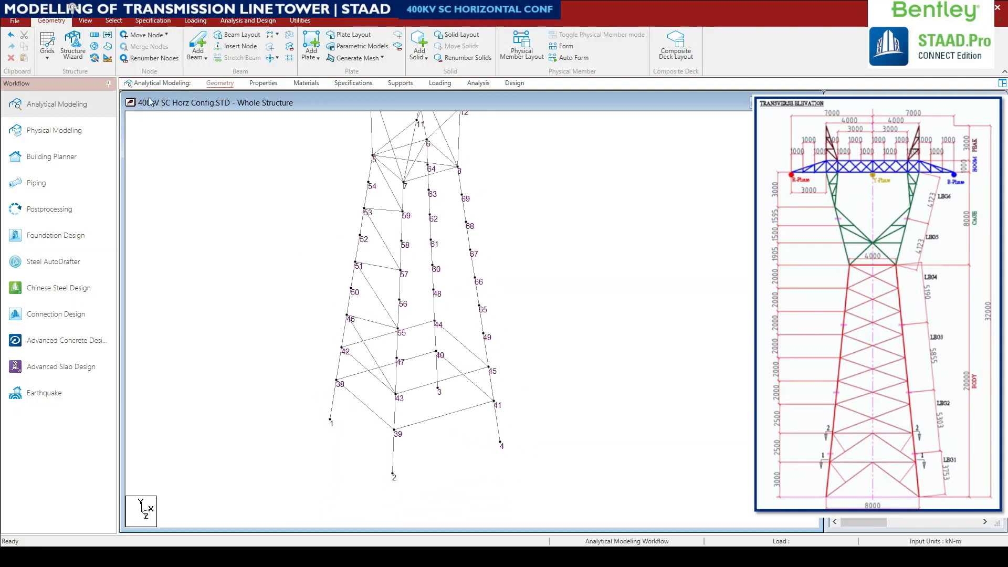
left_click(85, 20)
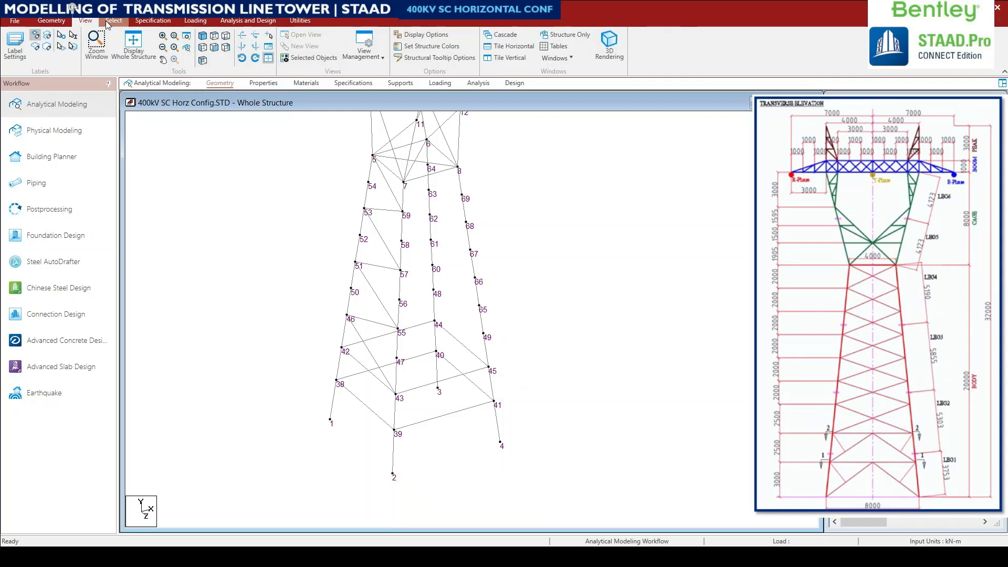
left_click(214, 47)
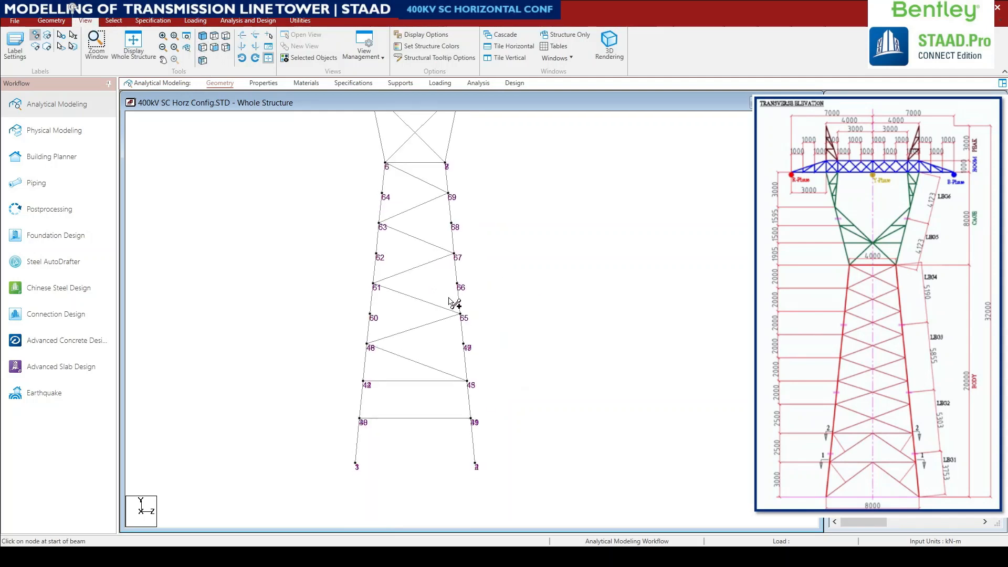
scroll(444, 282, "down", 1)
left_click(203, 36)
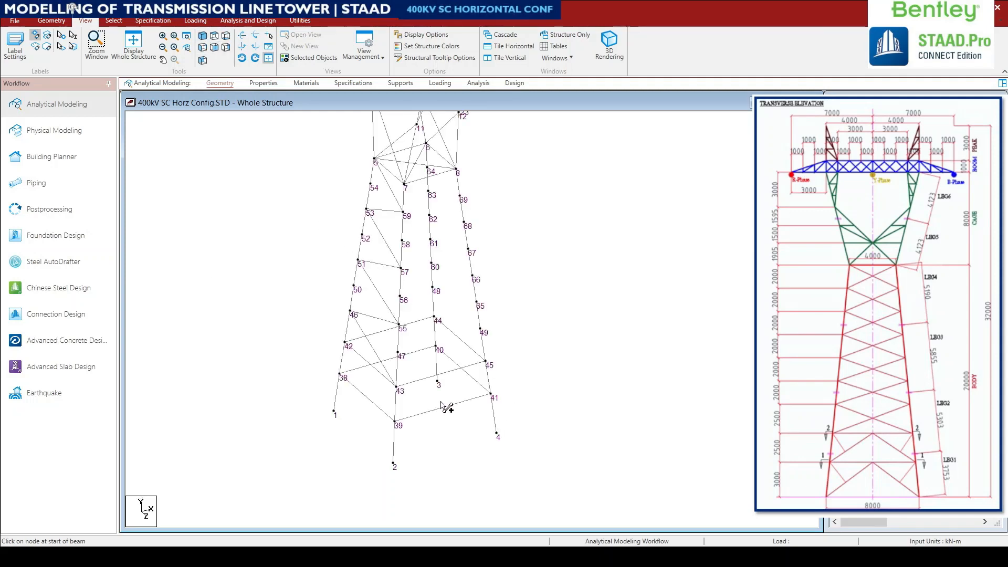
- Select the eight horizontal beams of the two lower rings and insert a mid-point node on each
scroll(470, 459, "up", 2)
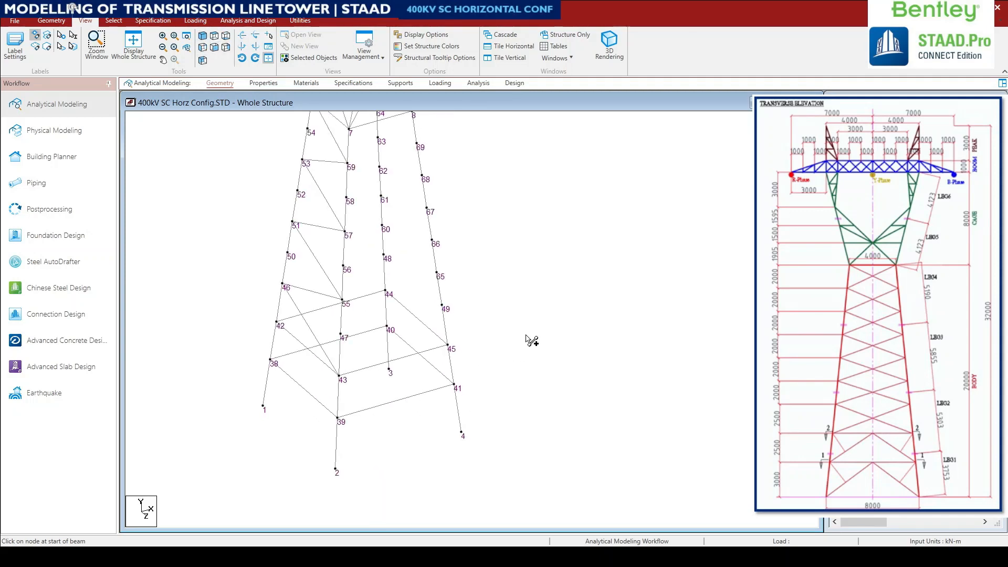
left_click(429, 328)
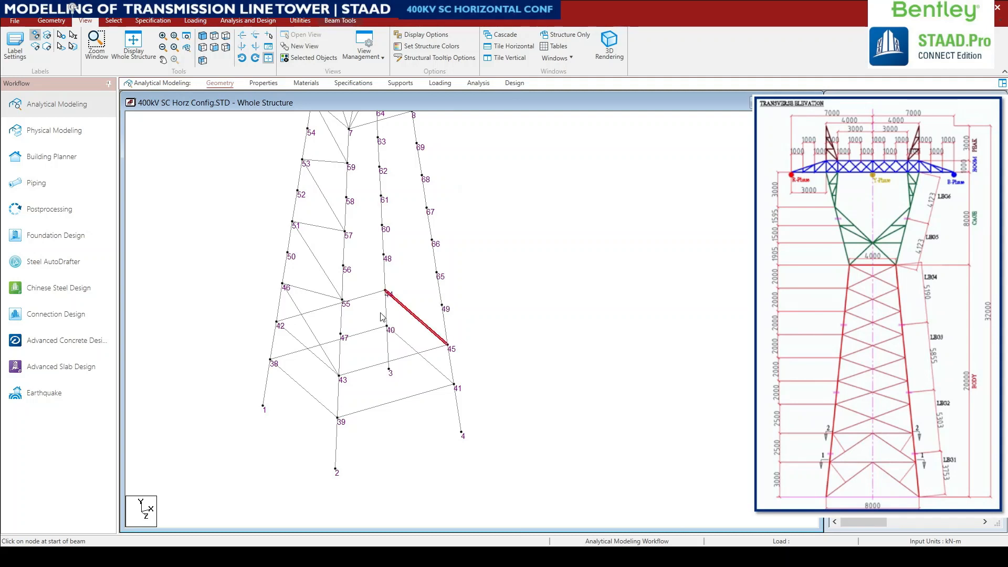
left_click(369, 295, "ctrl")
left_click(370, 367, "ctrl")
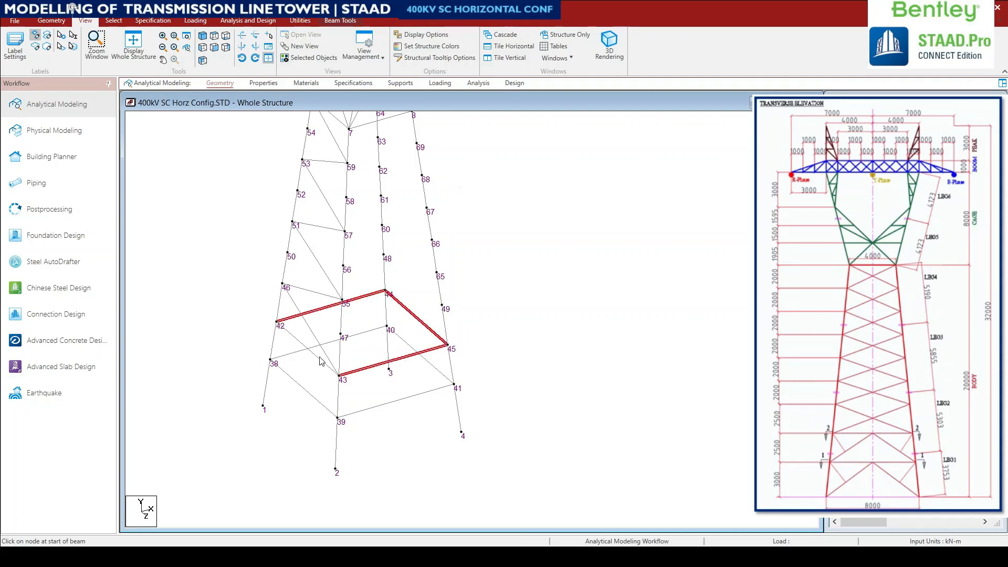
left_click(319, 359, "ctrl")
left_click(307, 394, "ctrl")
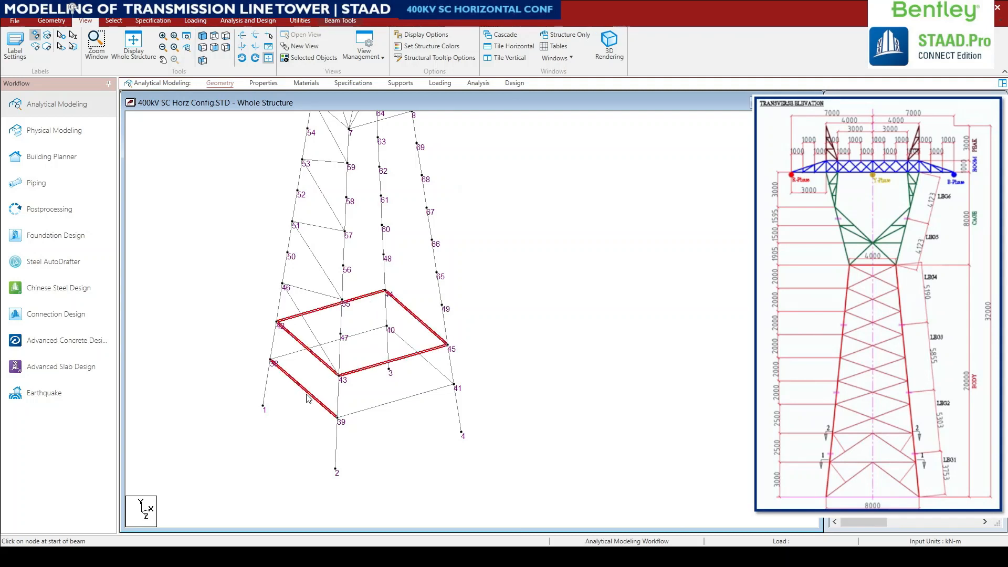
left_click(361, 410, "ctrl")
left_click(287, 355, "ctrl")
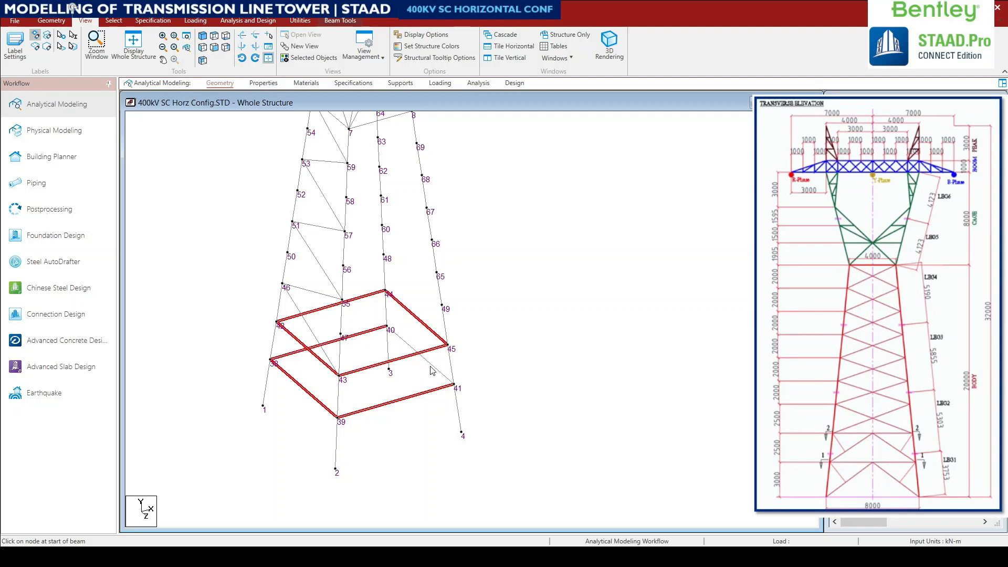
left_click(430, 366, "ctrl")
scroll(370, 284, "up", 1)
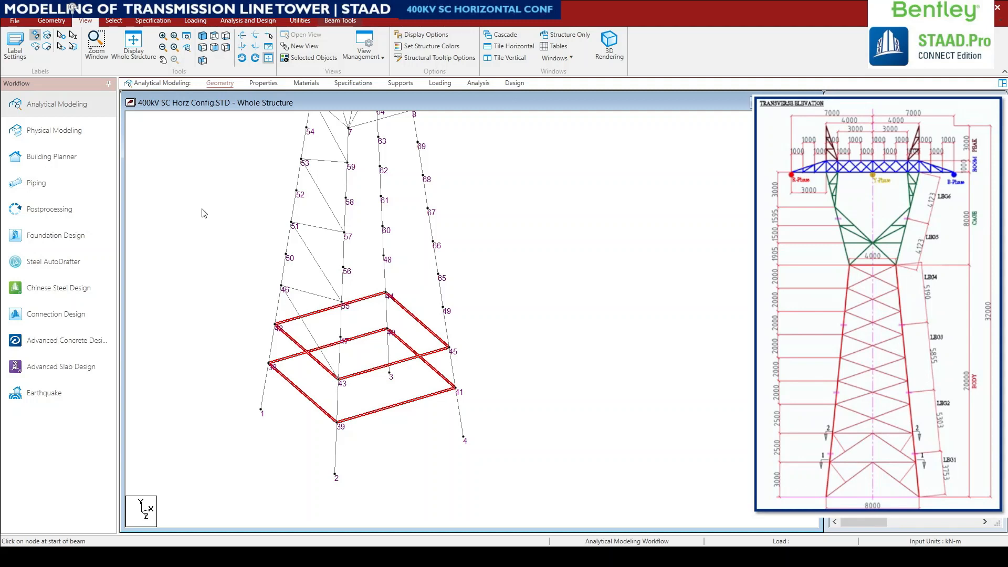
left_click(51, 20)
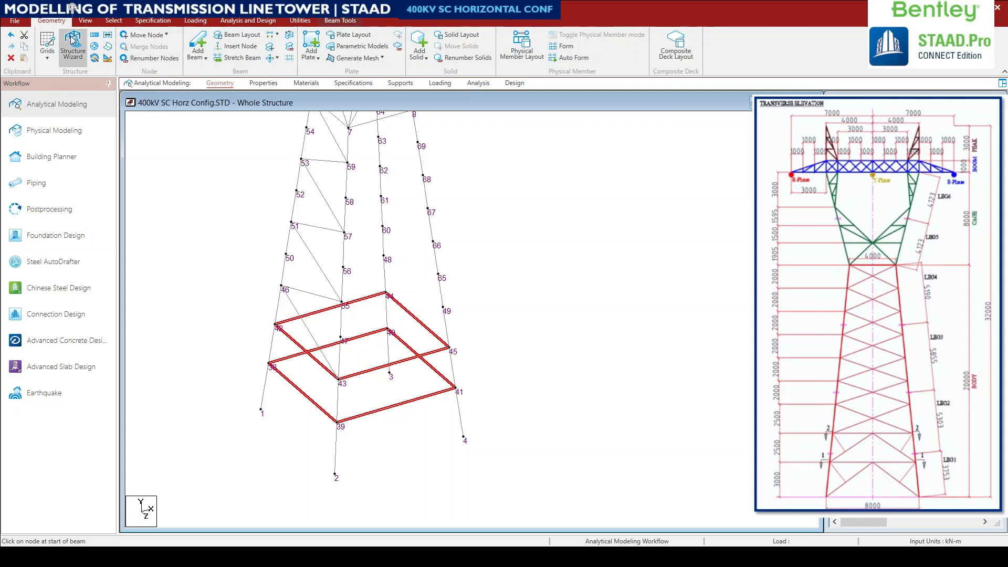
left_click(239, 46)
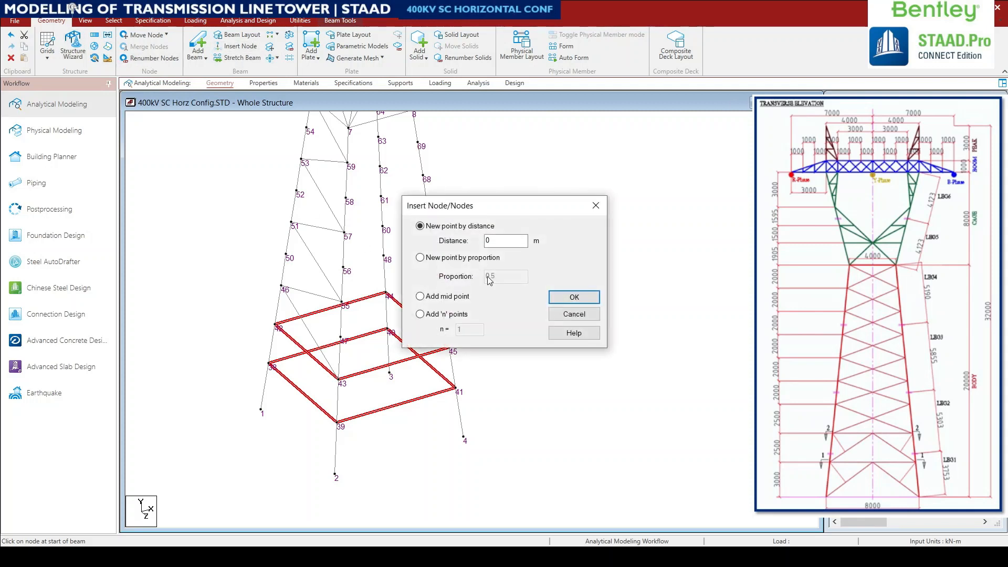
left_click(434, 298)
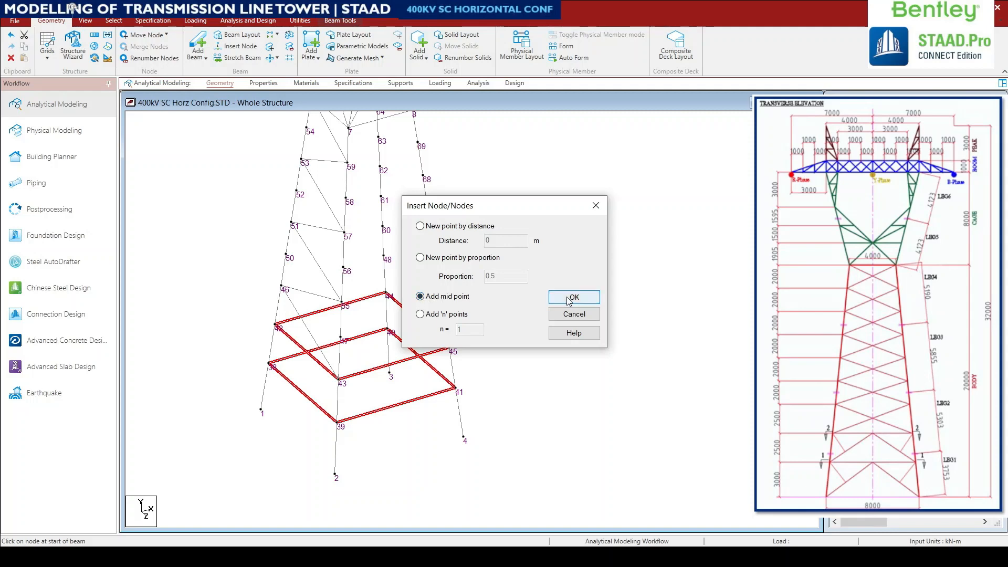
left_click(552, 299)
- Add the inverted-V bracing of the bottom panel between legs 1 and 2, connecting base nodes 1 and 2 to mid-point node 70
scroll(429, 437, "up", 2)
middle_click_drag(367, 461, 358, 404)
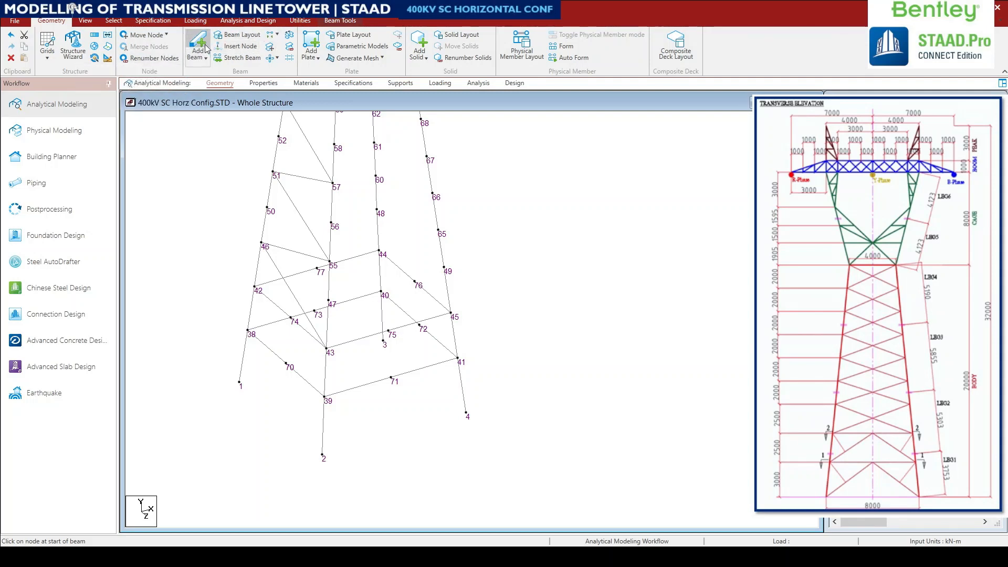
left_click(240, 384)
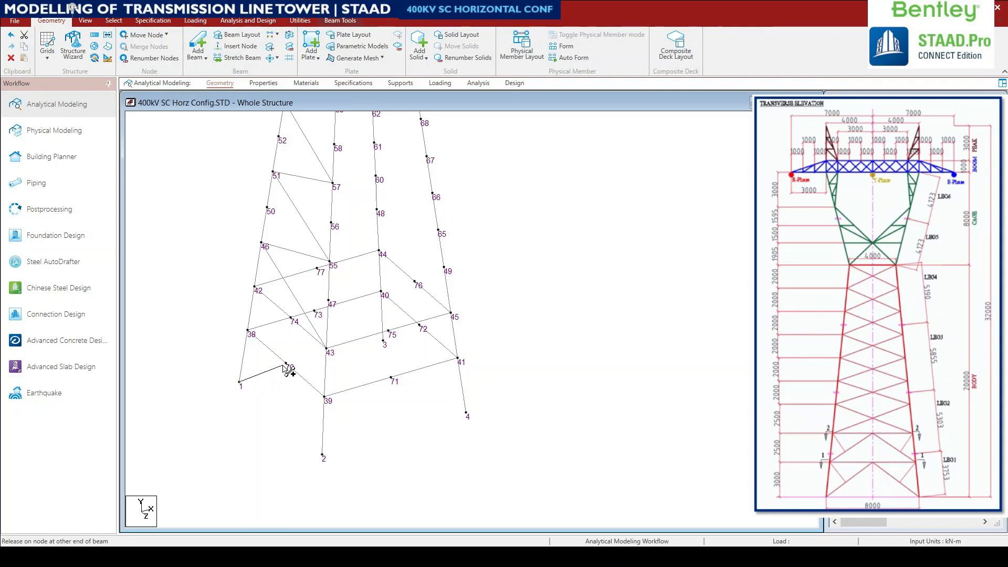
left_click(287, 366)
left_click(287, 365)
left_click(322, 455)
- Add the second-panel inverted-V bracing on the same face, connecting nodes 38 and 39 to mid-point node 74
left_click(248, 331)
left_click(292, 319)
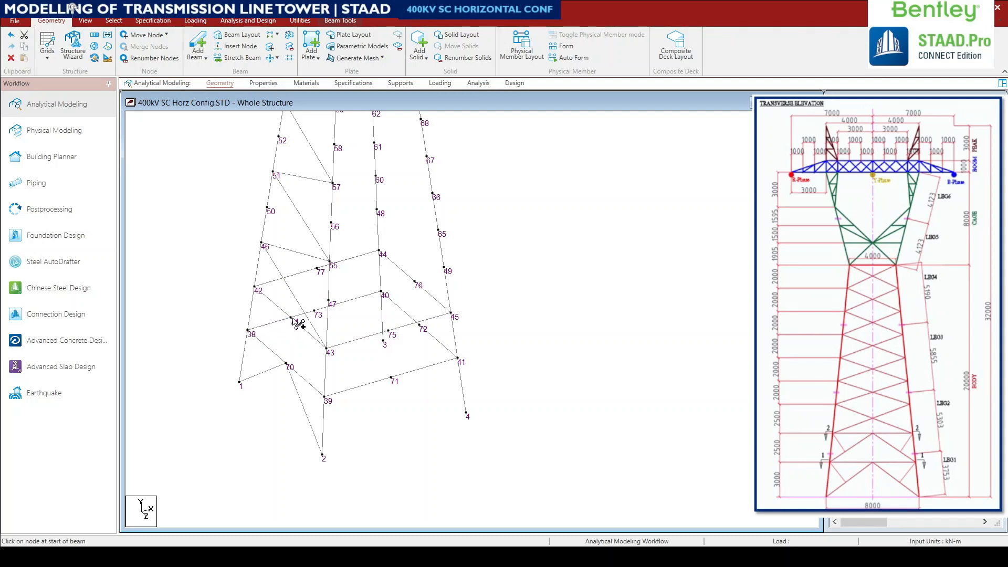
left_click(293, 318)
left_click(325, 397)
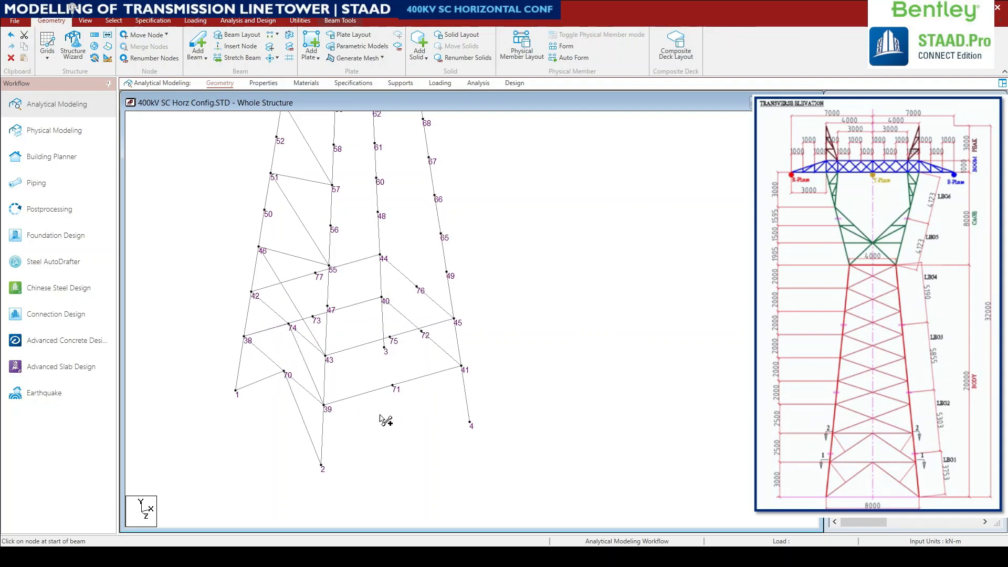
- Add the bottom-panel inverted-V bracing between legs 2 and 4, connecting base nodes 2 and 4 to mid-point node 71
middle_click_drag(405, 409, 381, 423)
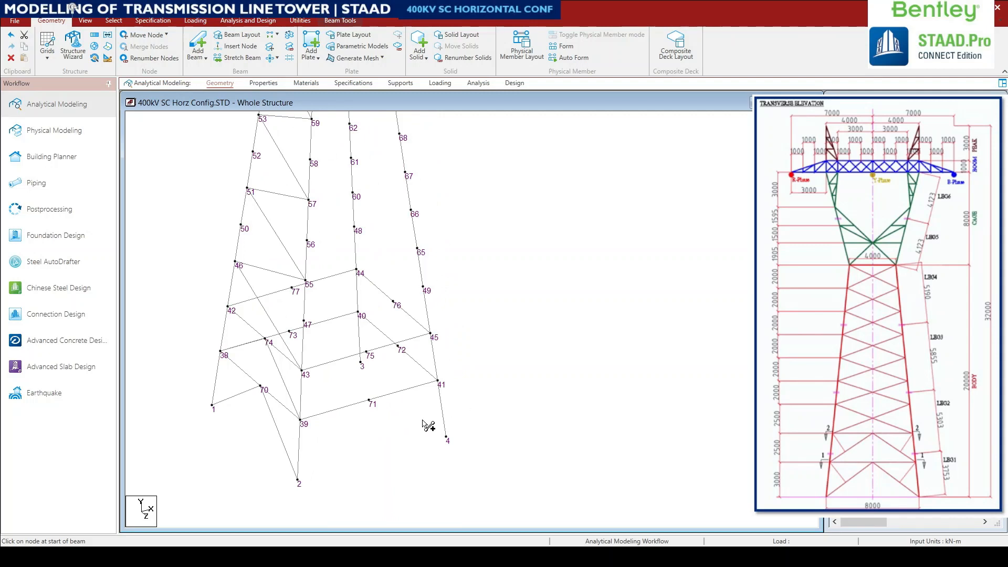
left_click(369, 401)
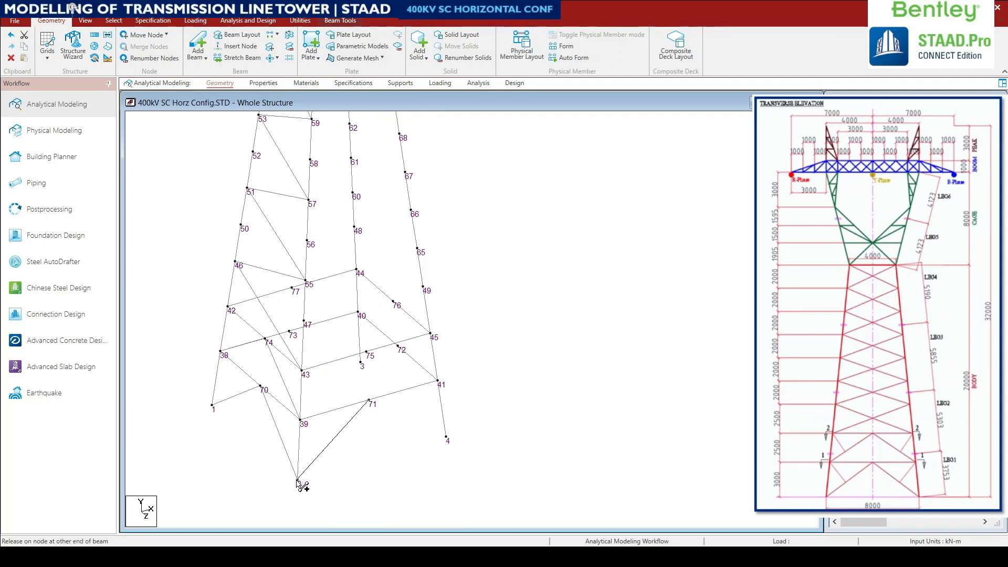
left_click(298, 480)
left_click_drag(370, 401, 448, 439)
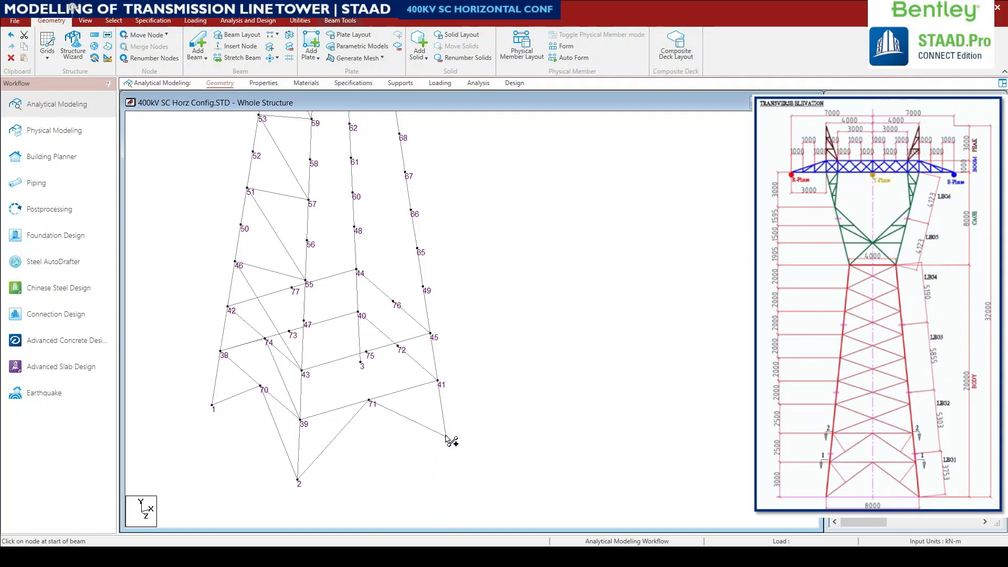
- Add the second-panel inverted-V bracing between legs 2 and 4, connecting nodes 39 and 41 to mid-point node 75
key("Down")
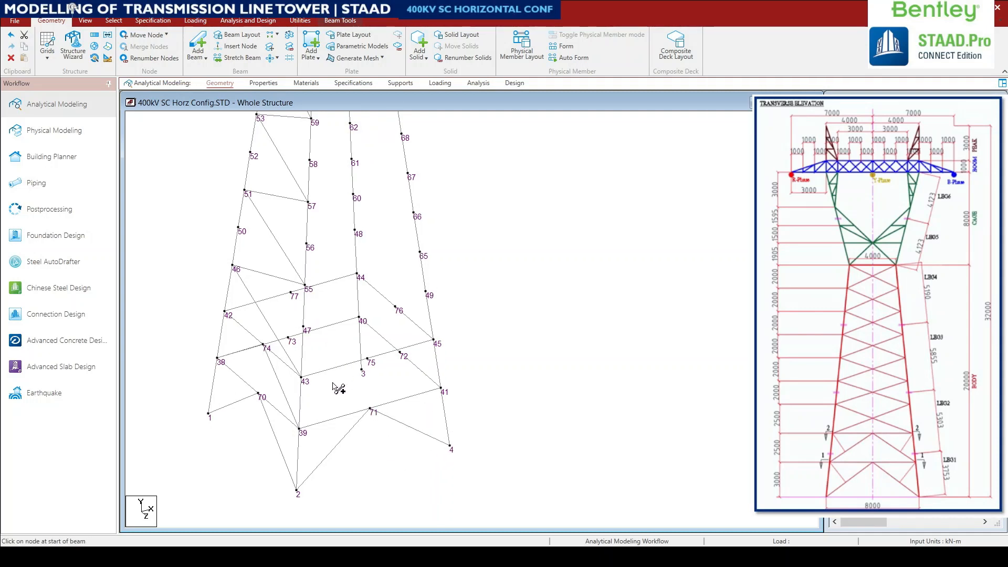
left_click_drag(299, 428, 367, 359)
left_click(368, 359)
left_click(442, 389)
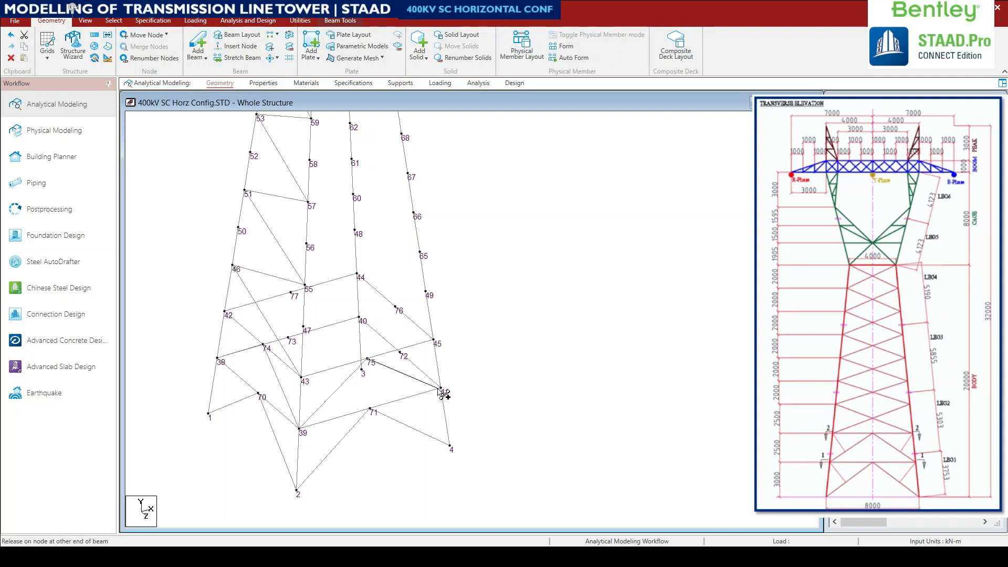
- Add the zigzag bracing between legs 2 and 4, connecting nodes 43, 49, 55, 66, 57, 68, 59 and 8 in sequence
key("ctrl+Down")
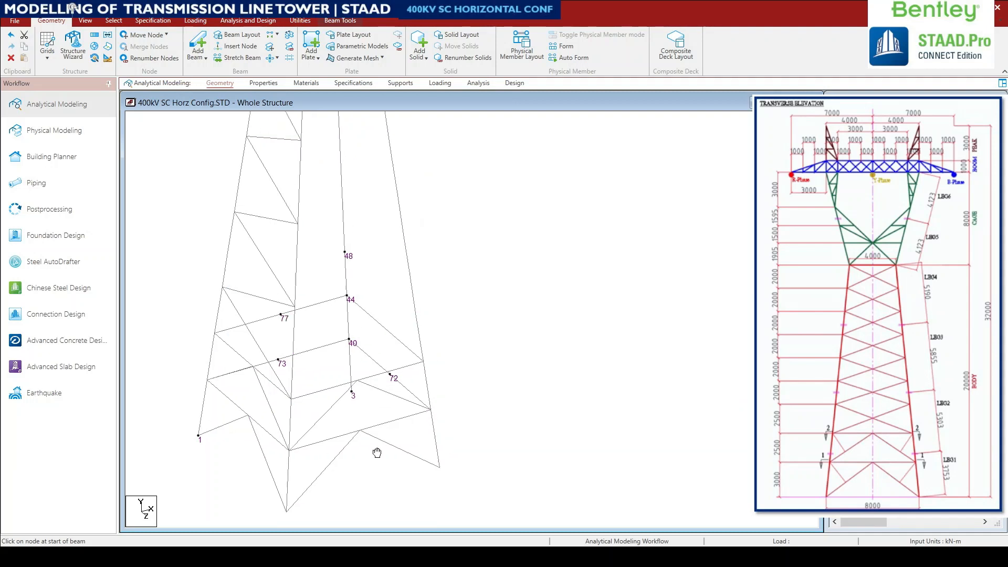
scroll(307, 151, "up", 2)
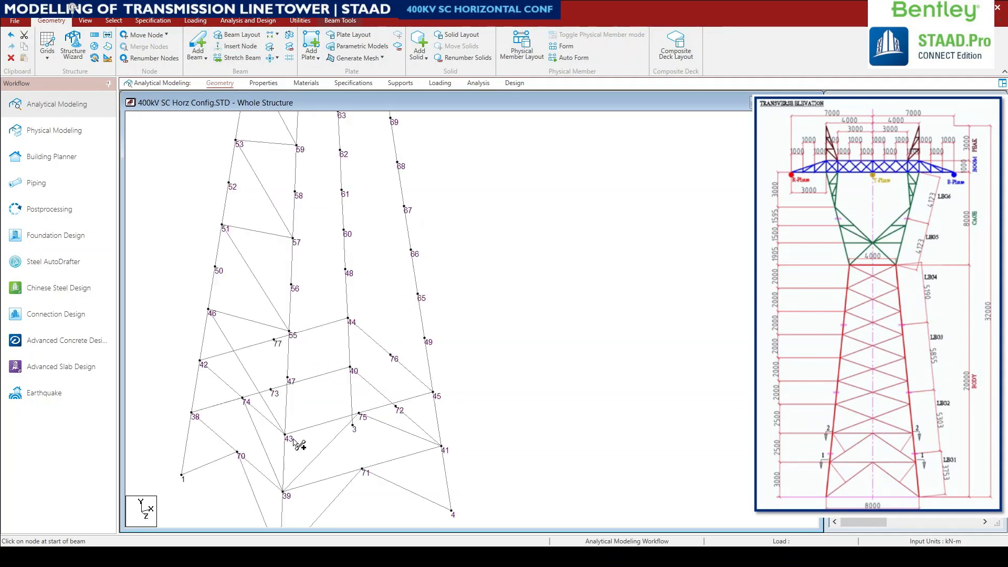
left_click(286, 436)
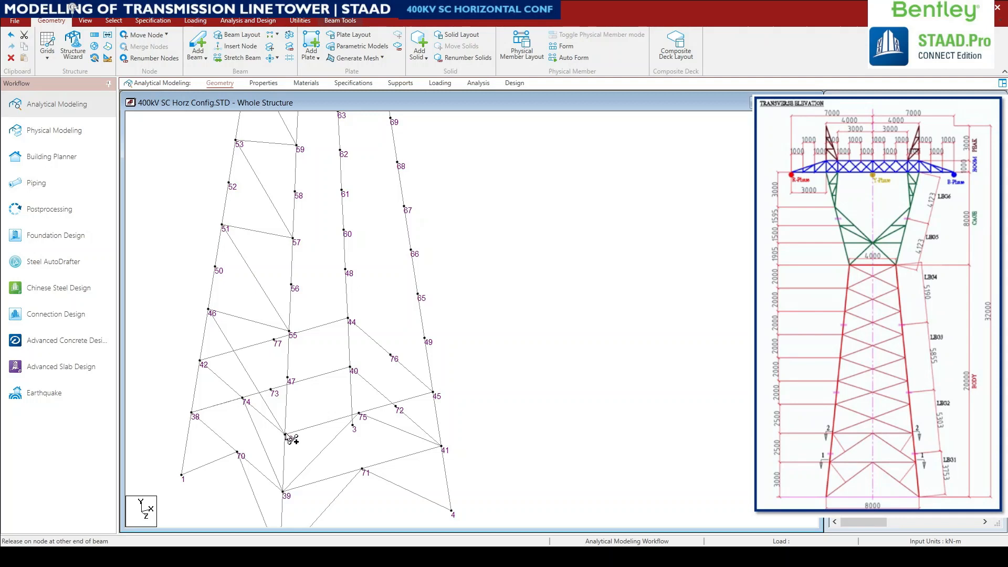
left_click(426, 339)
left_click_drag(425, 339, 294, 240)
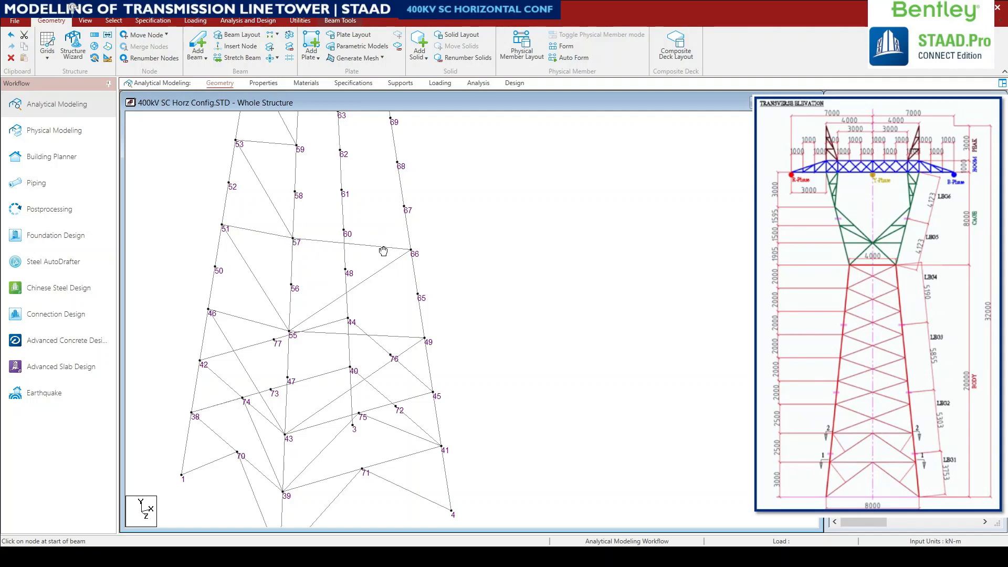
middle_click_drag(382, 252, 354, 439)
left_click_drag(278, 434, 283, 340)
left_click_drag(282, 340, 384, 270)
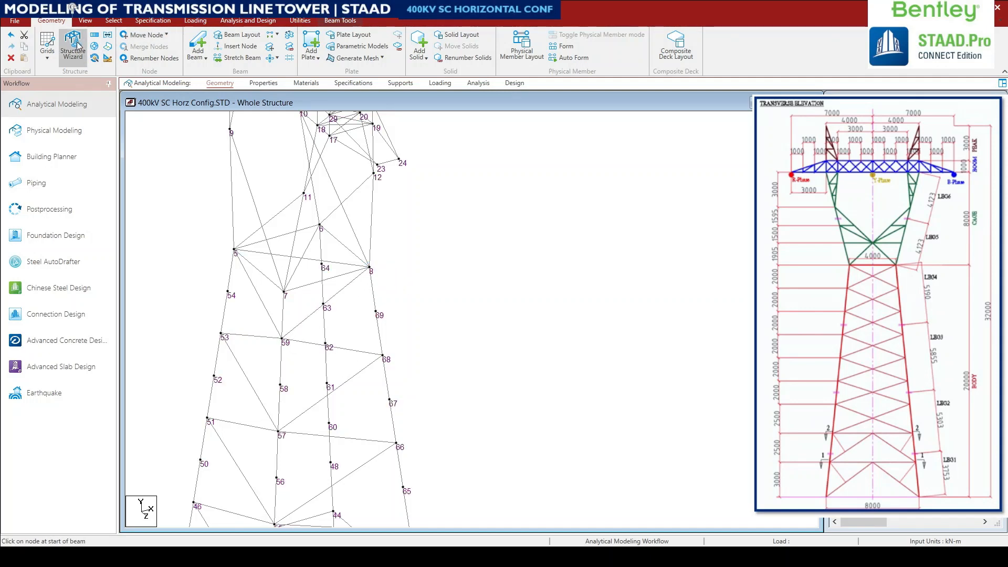
left_click(85, 21)
left_click(214, 47)
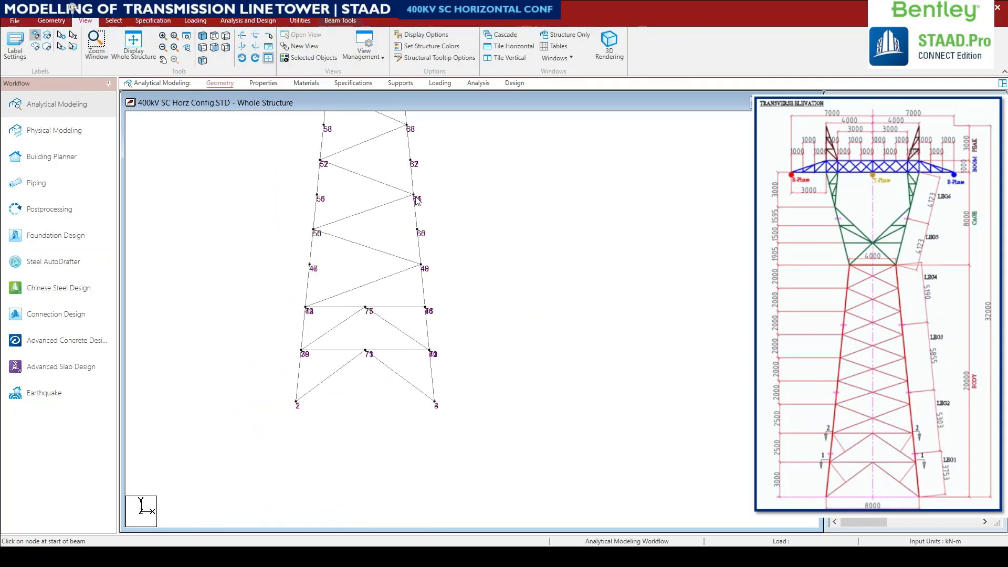
left_click(211, 48)
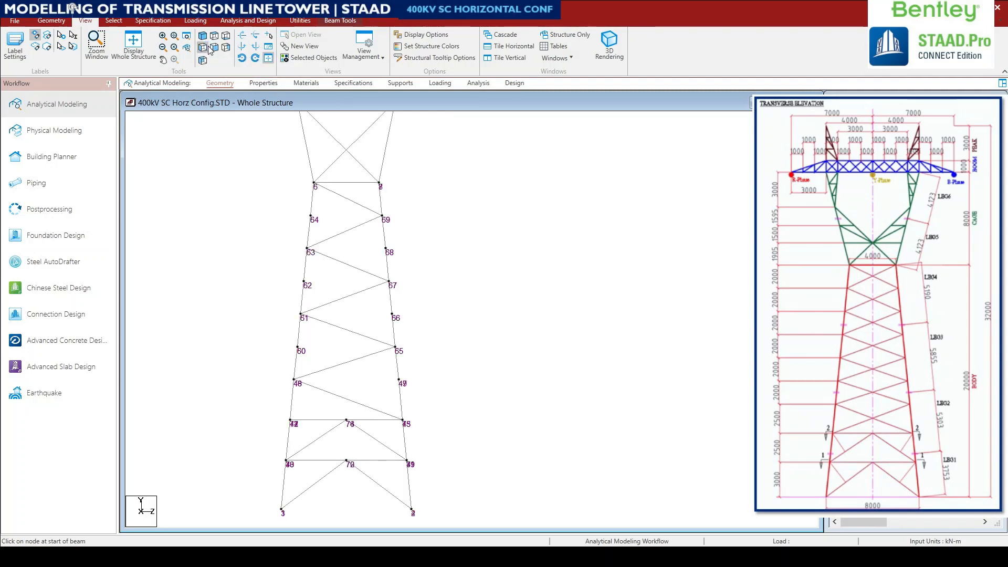
left_click(203, 37)
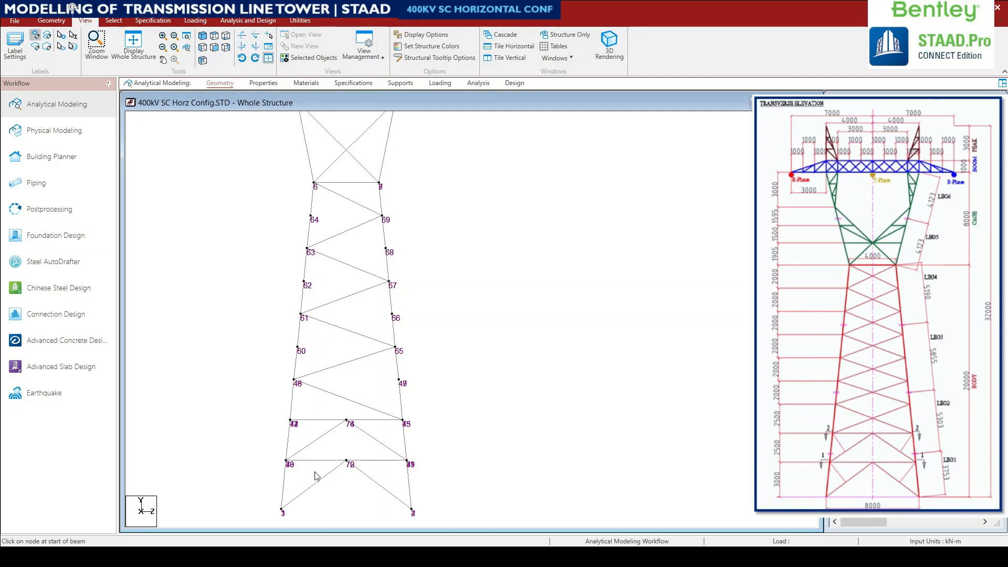
left_click(376, 481)
left_click(321, 478, "ctrl")
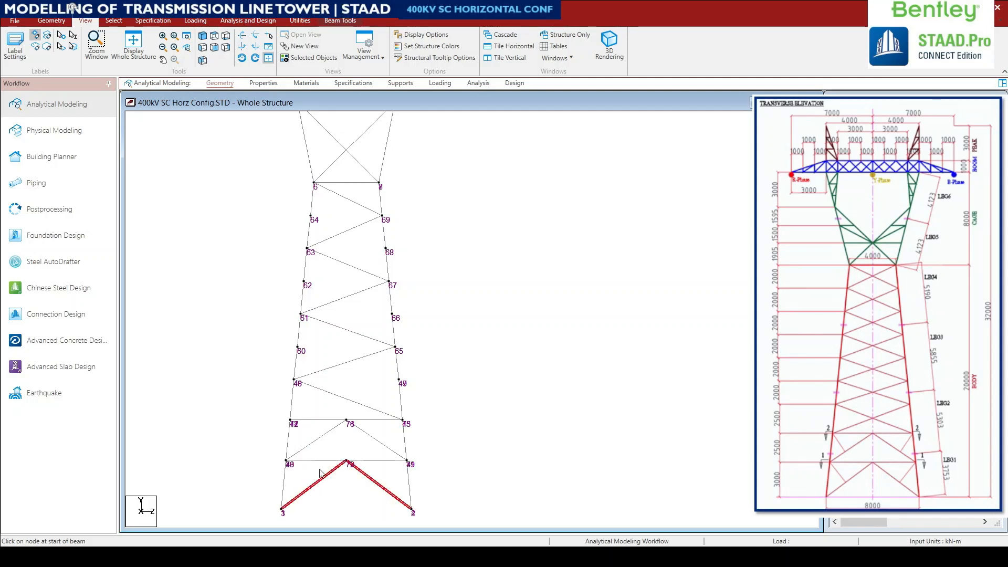
left_click(319, 440, "ctrl")
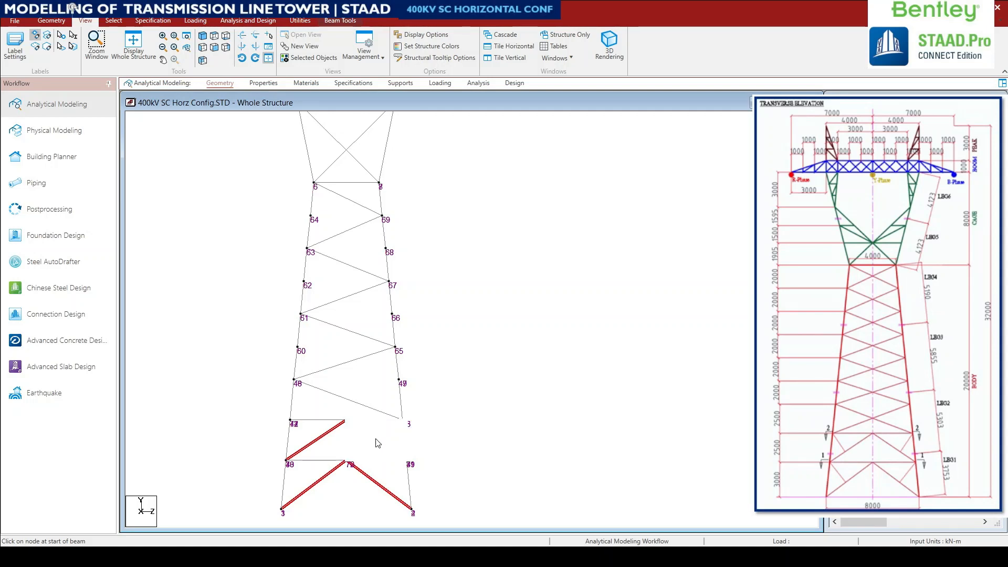
left_click(376, 441, "ctrl")
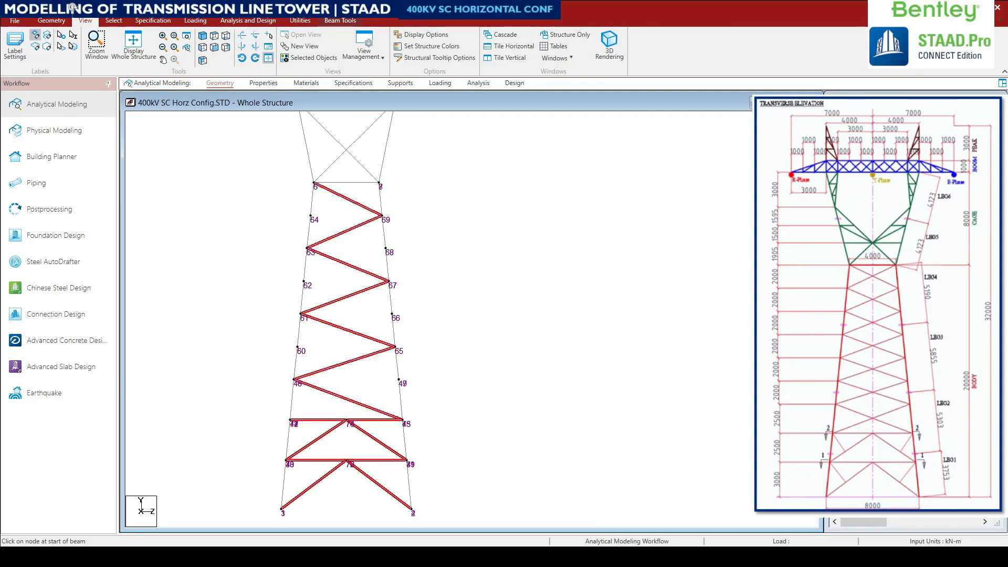
left_click(202, 35)
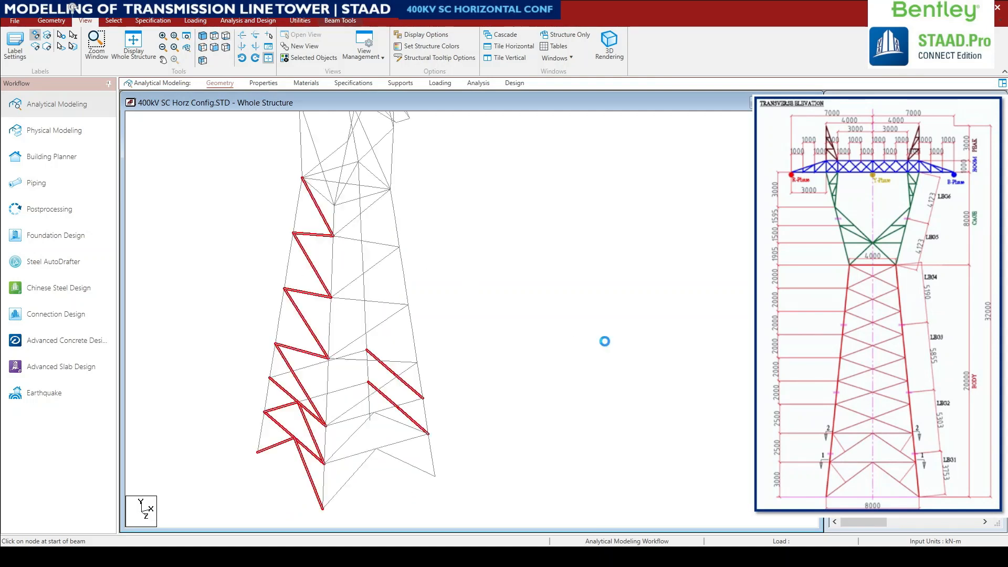
left_click(392, 406, "ctrl")
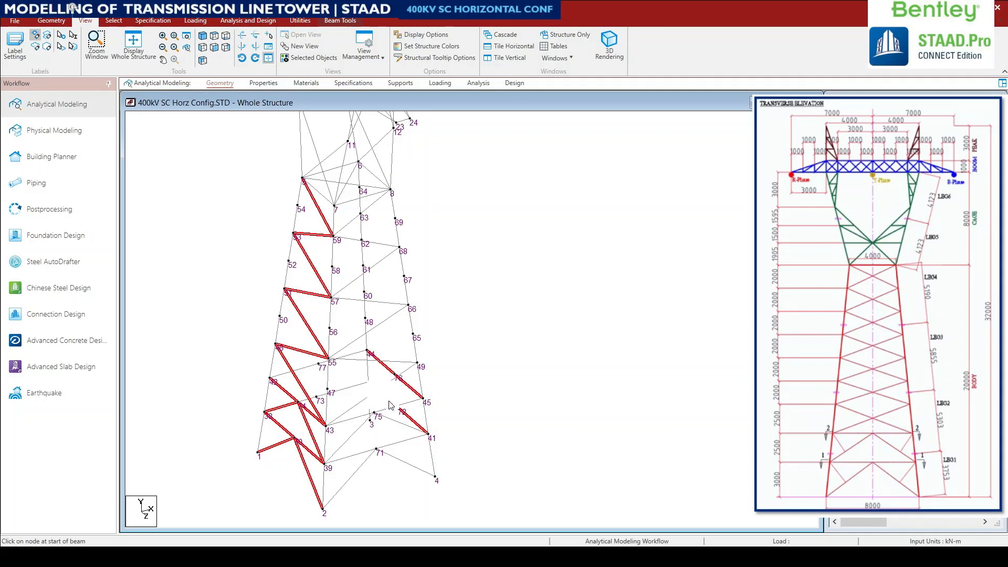
left_click(409, 387, "ctrl")
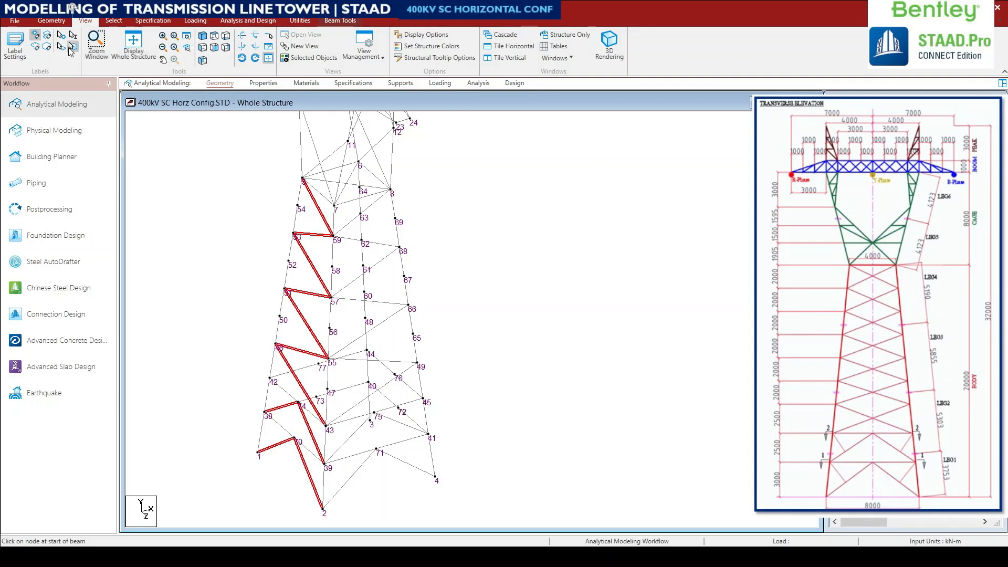
left_click(219, 84)
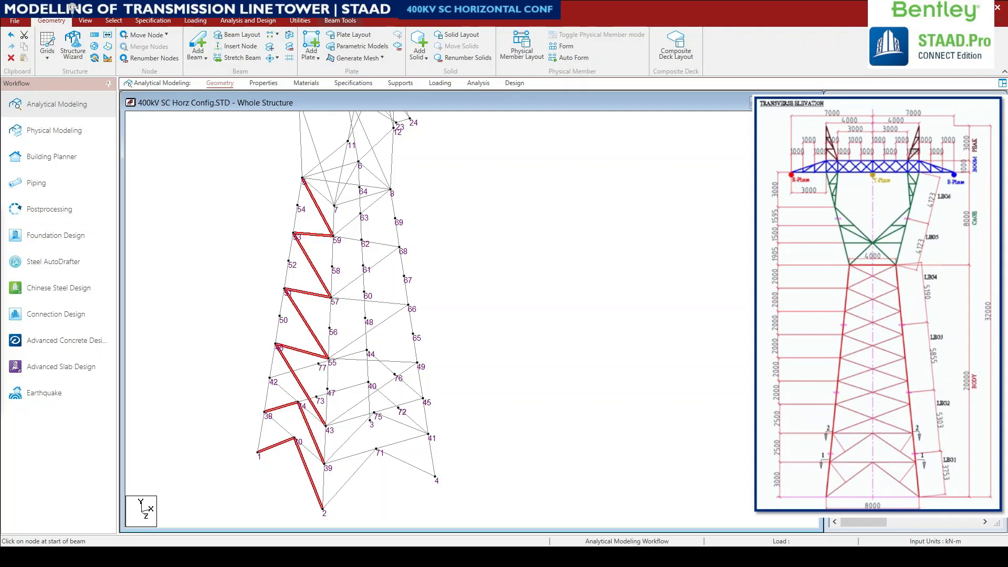
left_click(108, 35)
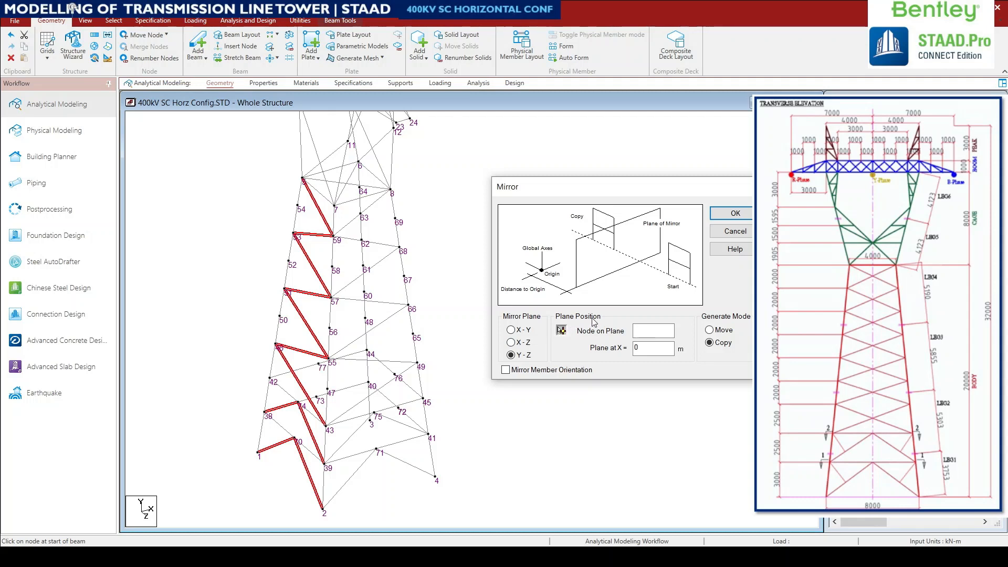
left_click(562, 331)
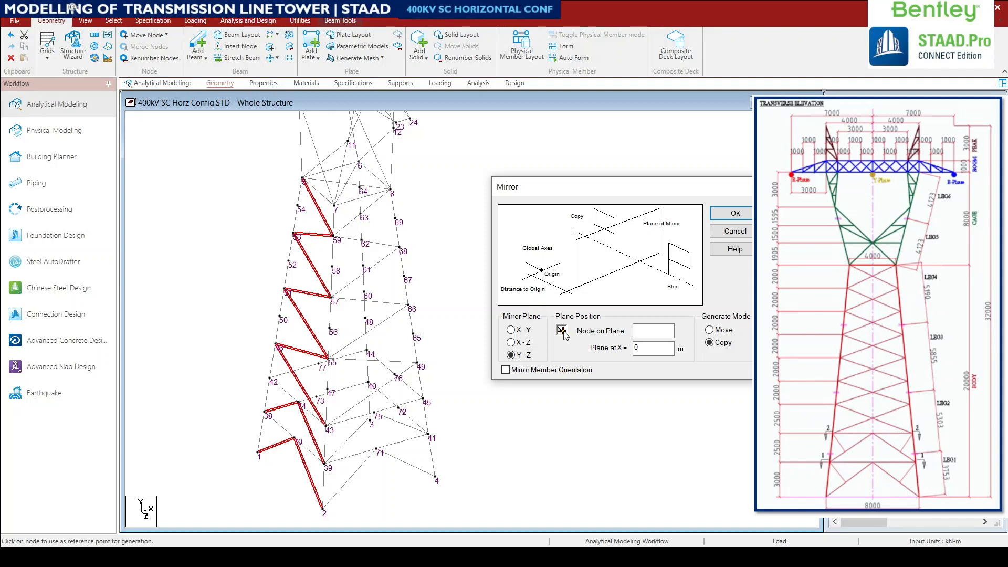
left_click(735, 232)
- Intersect the two crossing plan diagonals 5-8 and 6-7 at the top of the tower body, using a tolerance of 0.03937 in
left_click(351, 180)
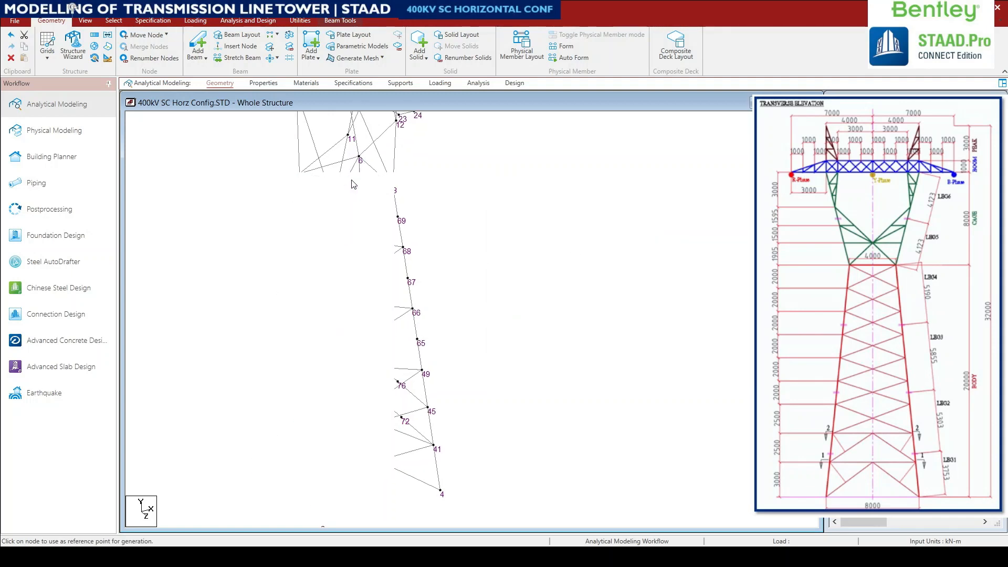
left_click(349, 176, "ctrl")
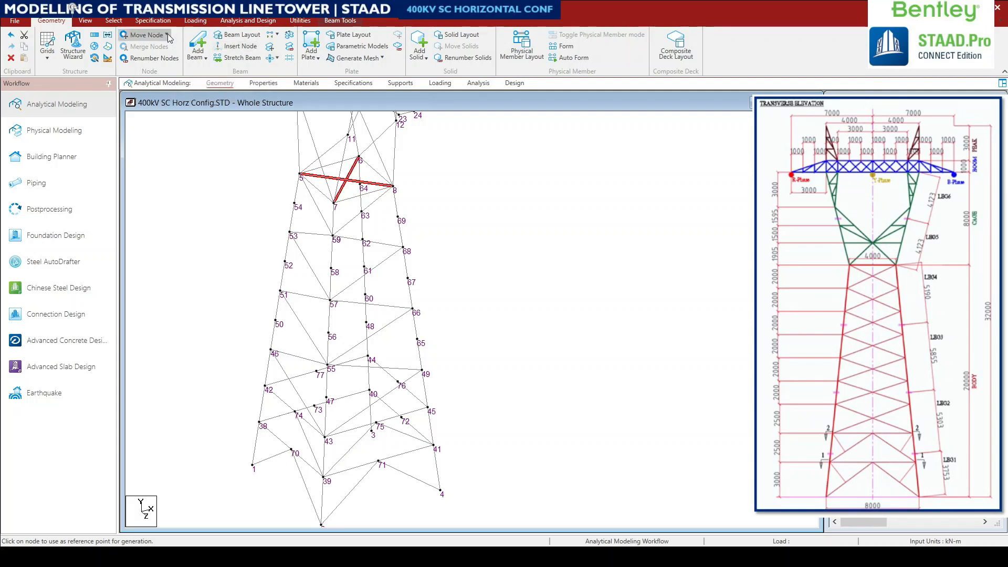
left_click(268, 59)
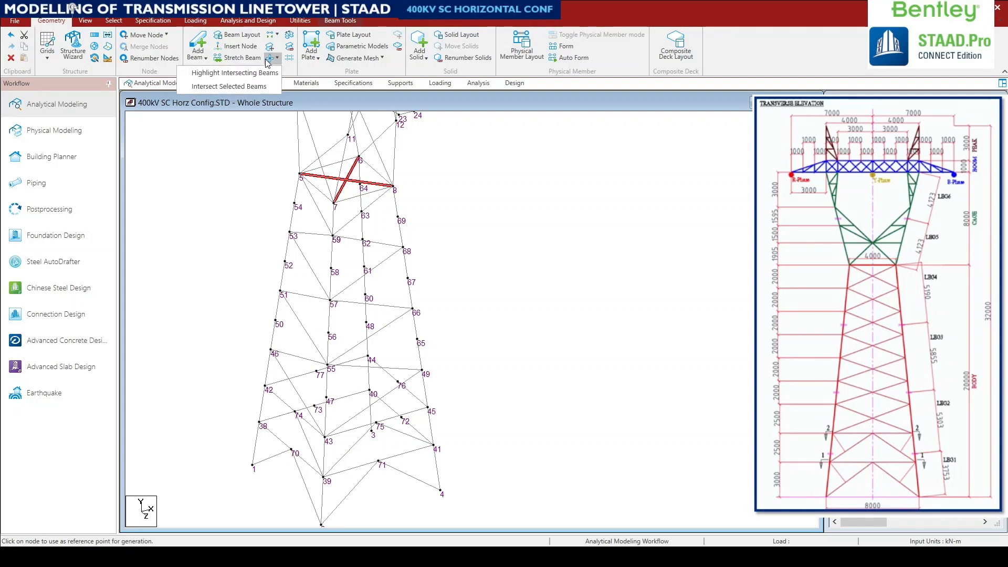
left_click(242, 87)
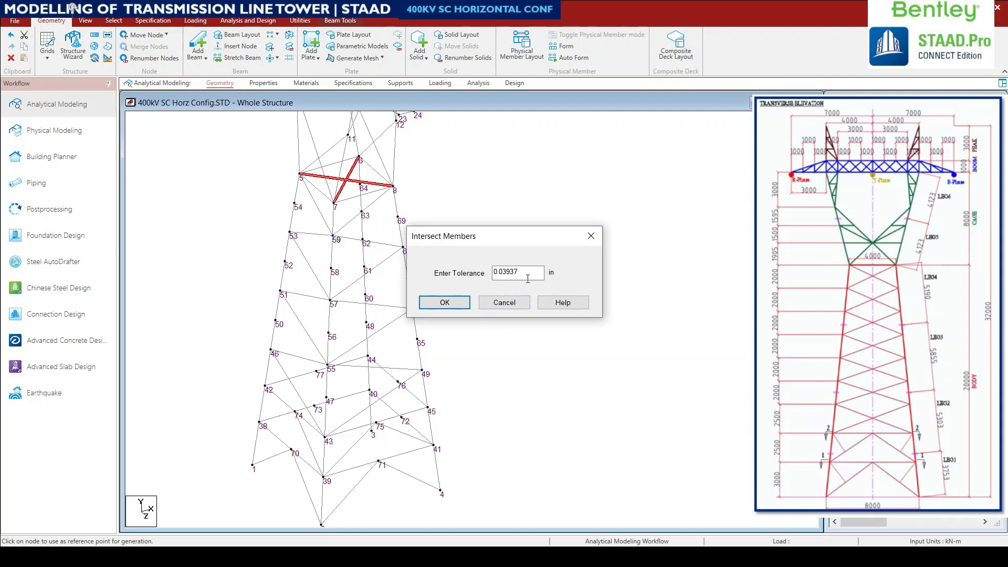
left_click(444, 302)
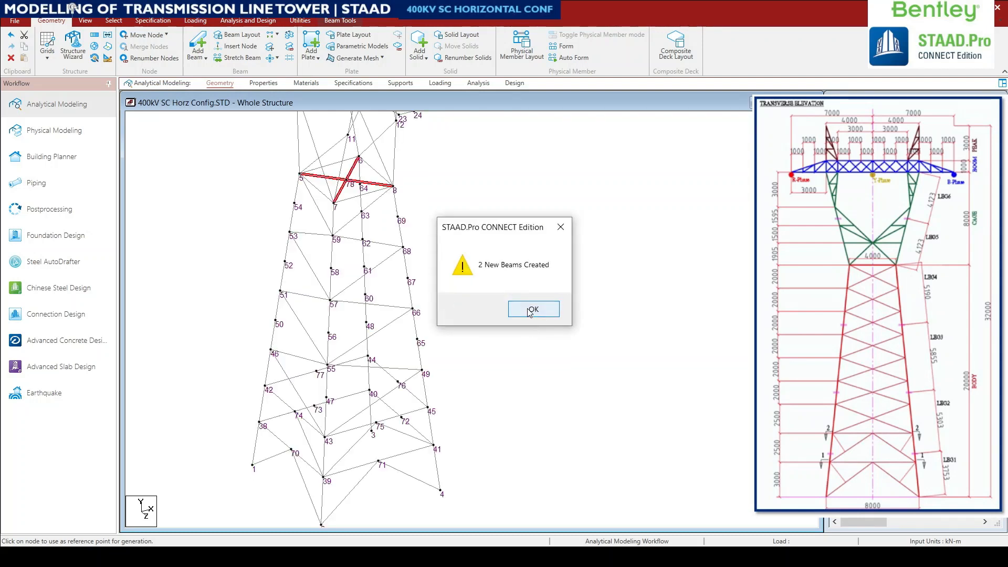
left_click(532, 308)
scroll(350, 175, "up", 1)
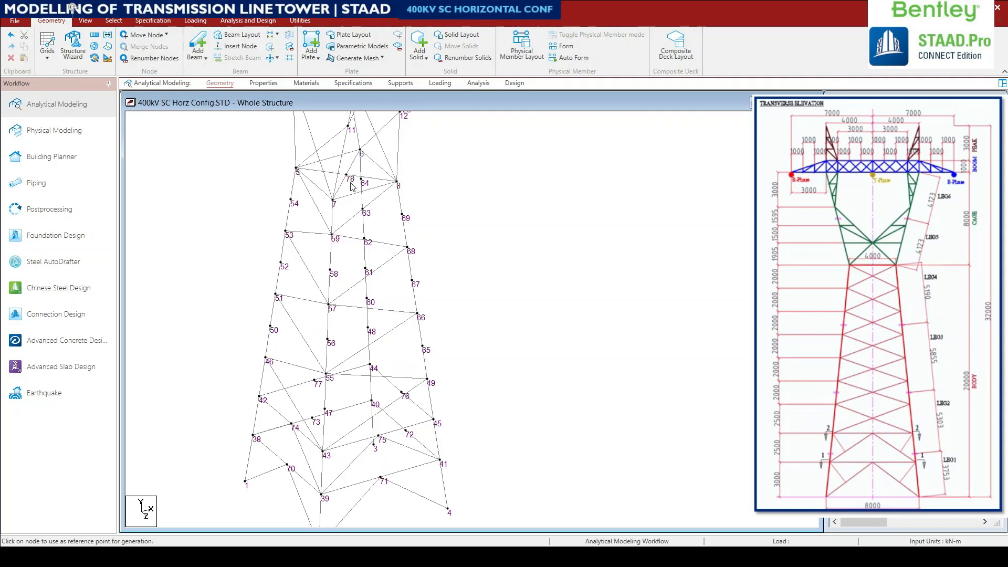
left_click(347, 178)
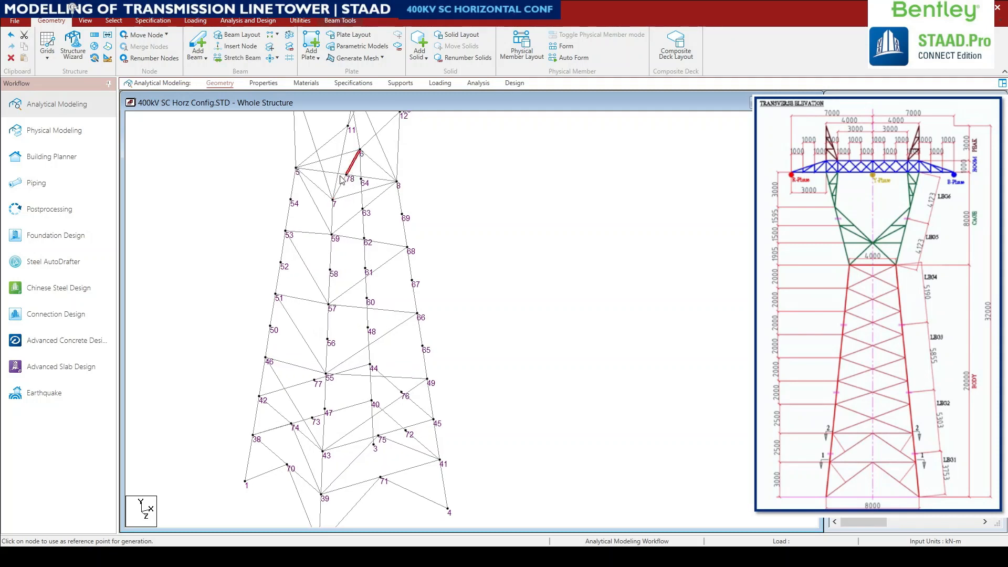
left_click(349, 176, "ctrl")
left_click(556, 229)
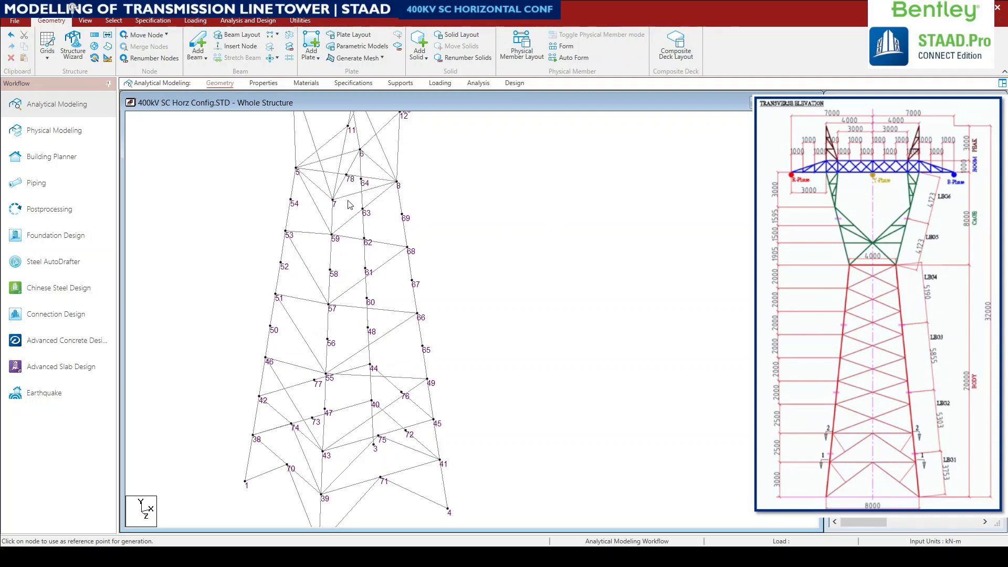
- Mirror-copy the two inverted-V bracing panels and the zigzag bracing between legs 1 and 2 about the Y-Z plane through node 78
scroll(349, 204, "down", 1)
scroll(328, 358, "down", 1)
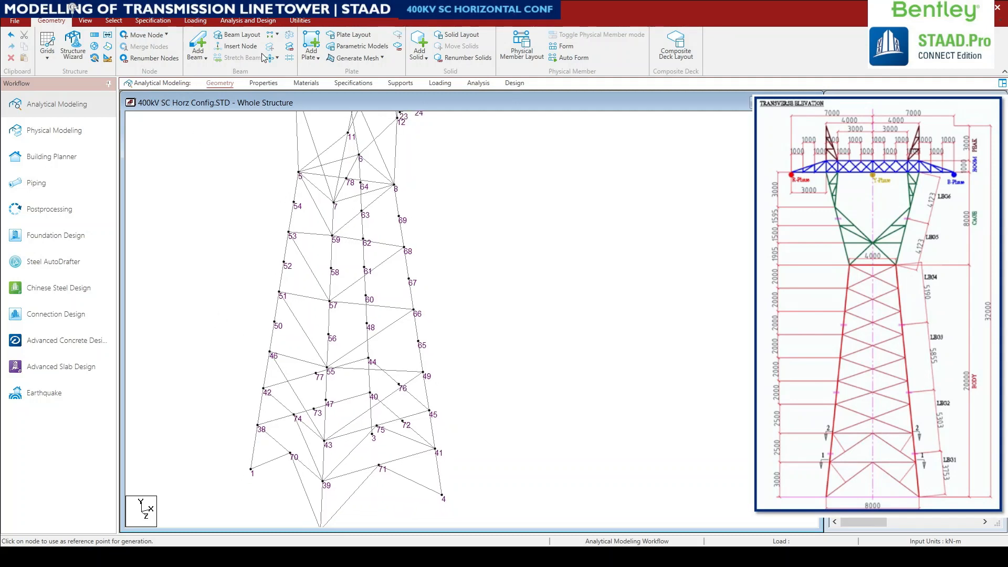
left_click(85, 20)
left_click(202, 47)
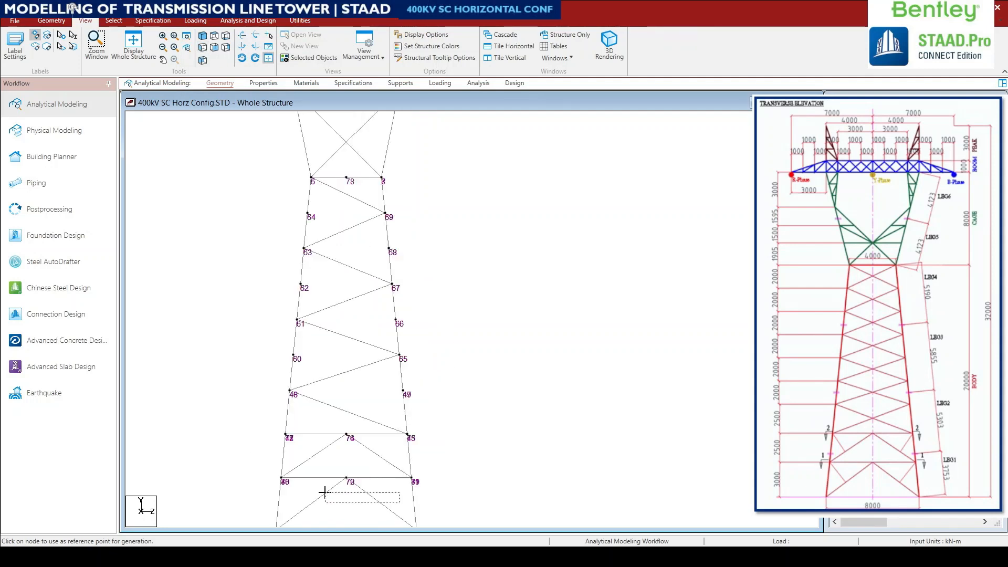
left_click(366, 492)
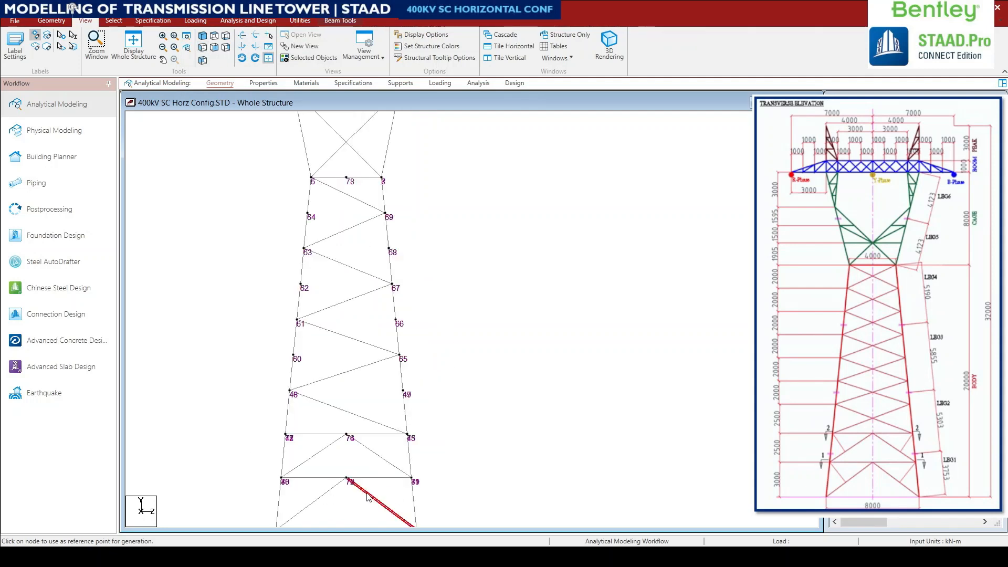
left_click(317, 503, "ctrl")
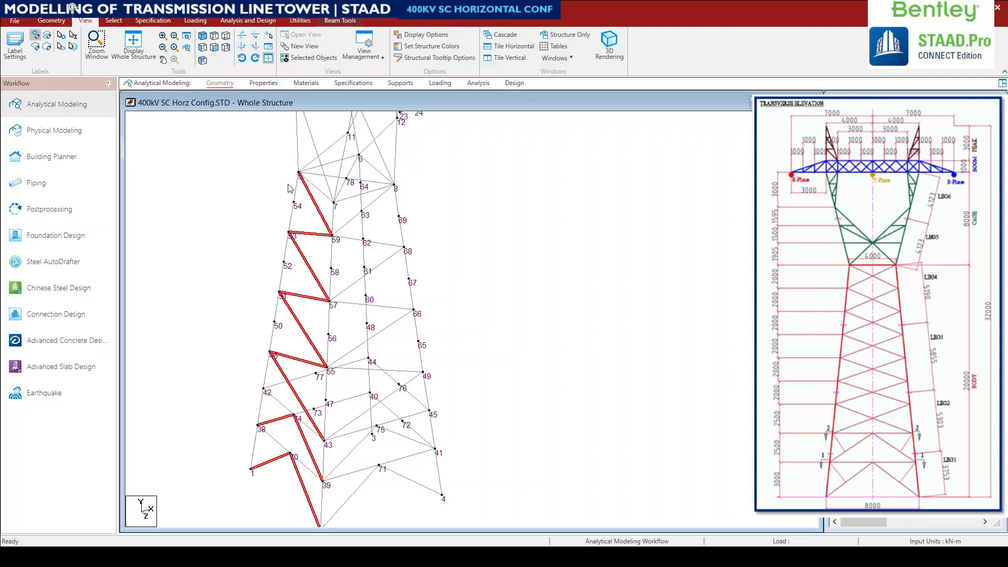
left_click(51, 21)
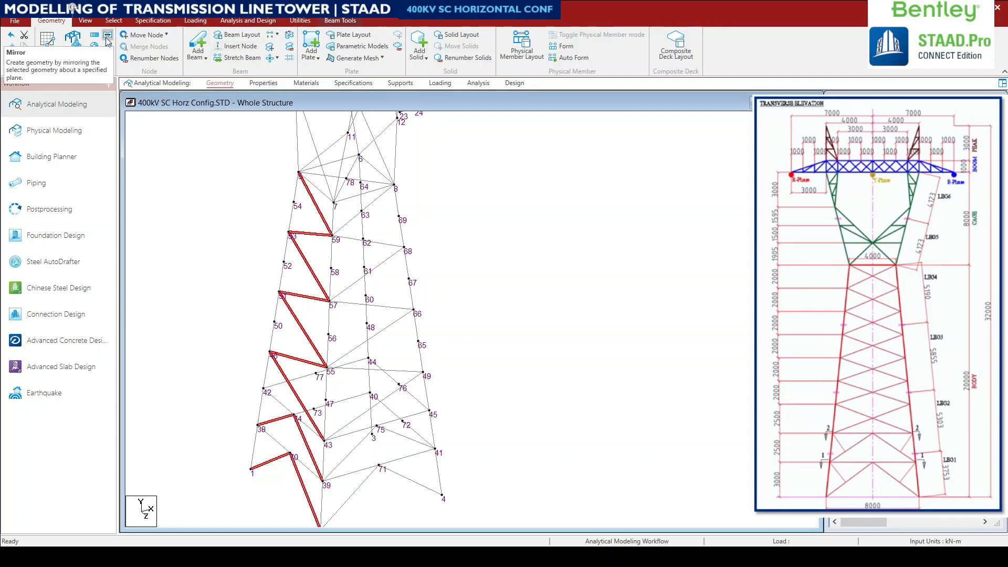
left_click_drag(0, 230, 500, 223)
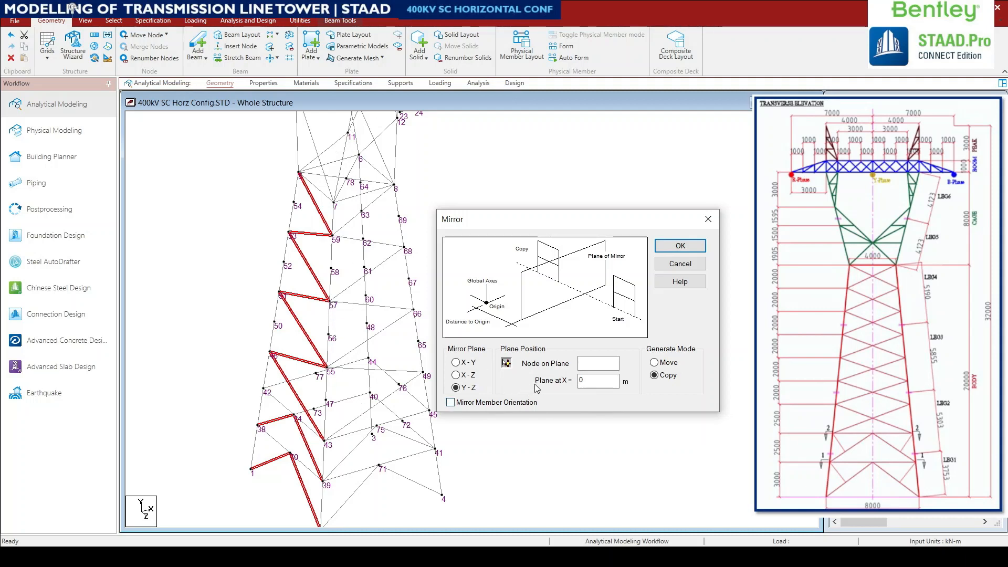
left_click(507, 363)
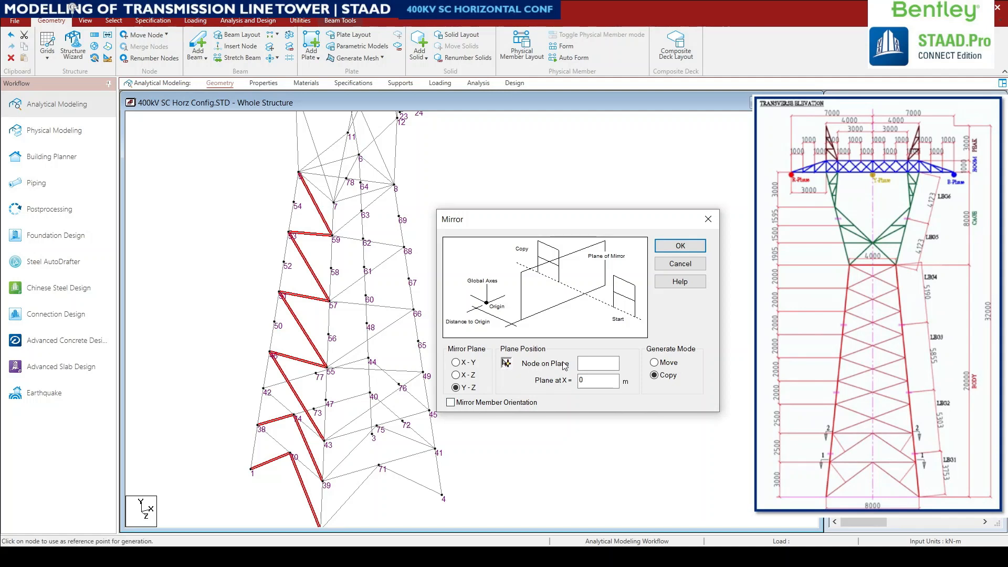
left_click(588, 362)
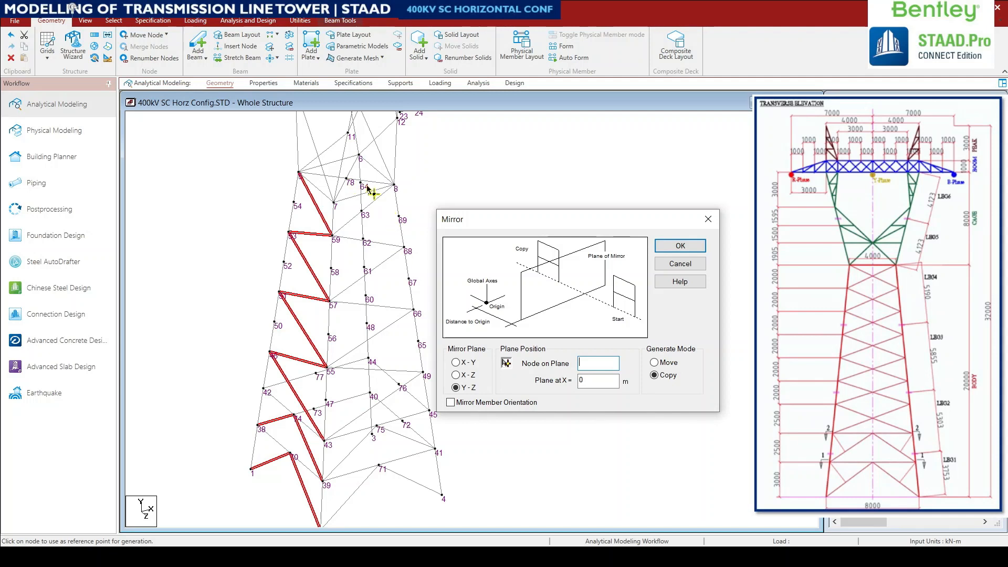
left_click(350, 185)
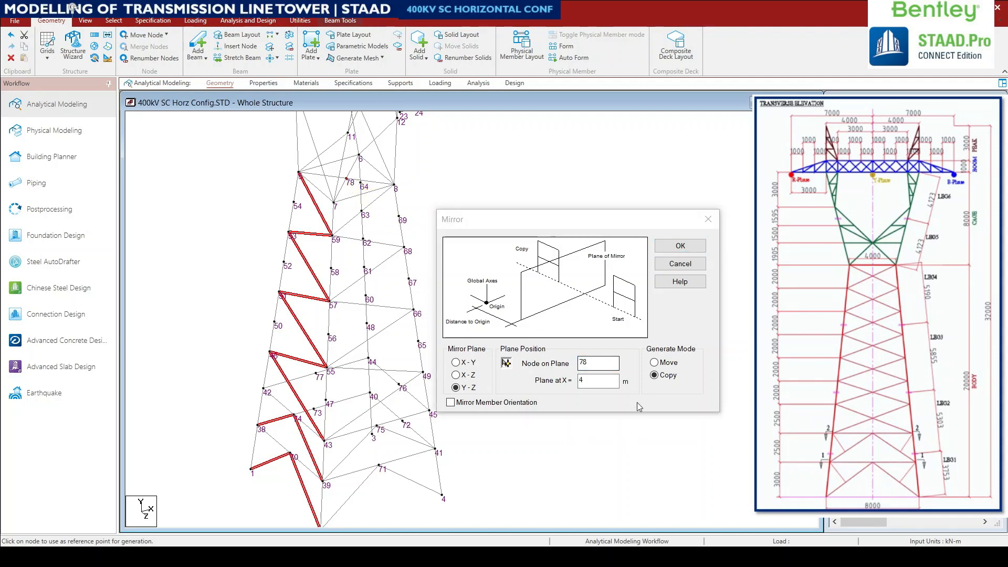
left_click_drag(594, 366, 575, 359)
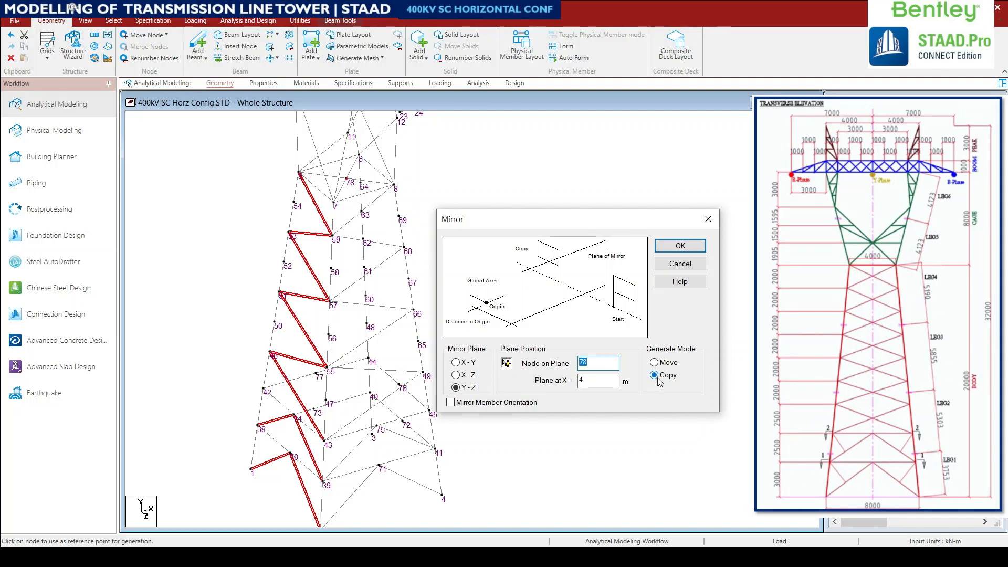
left_click(680, 247)
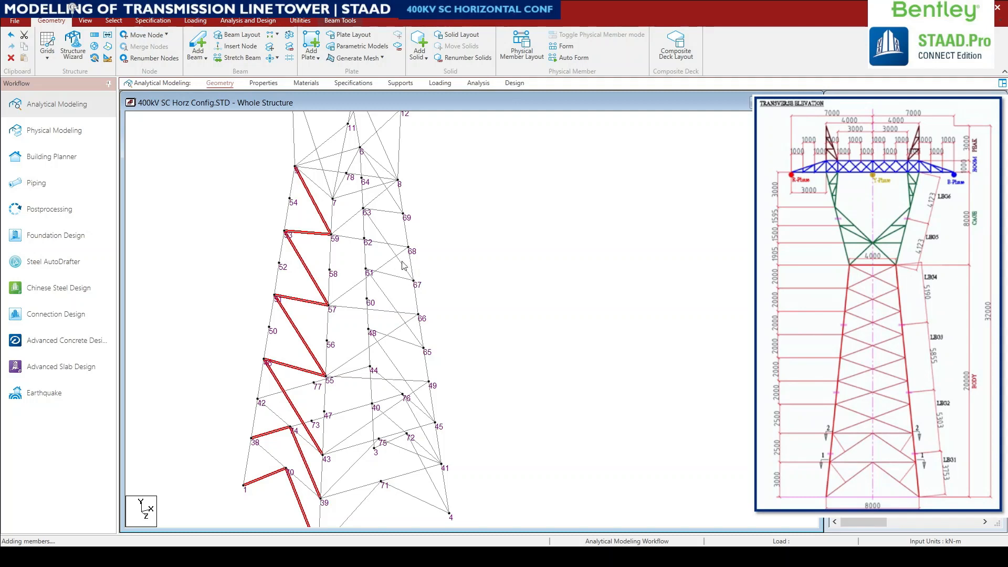
middle_click_drag(370, 446, 393, 400)
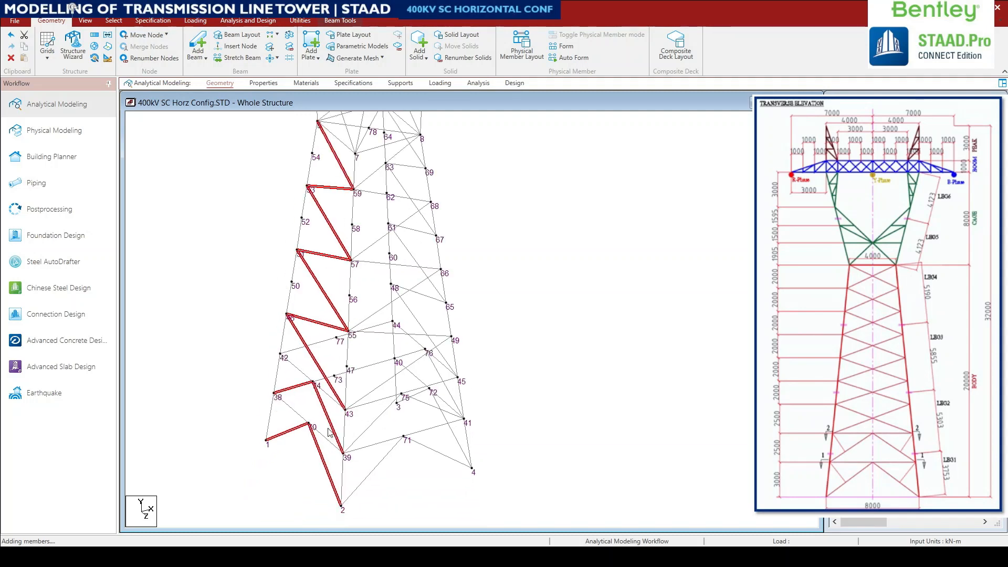
left_click(273, 393)
left_click(334, 376)
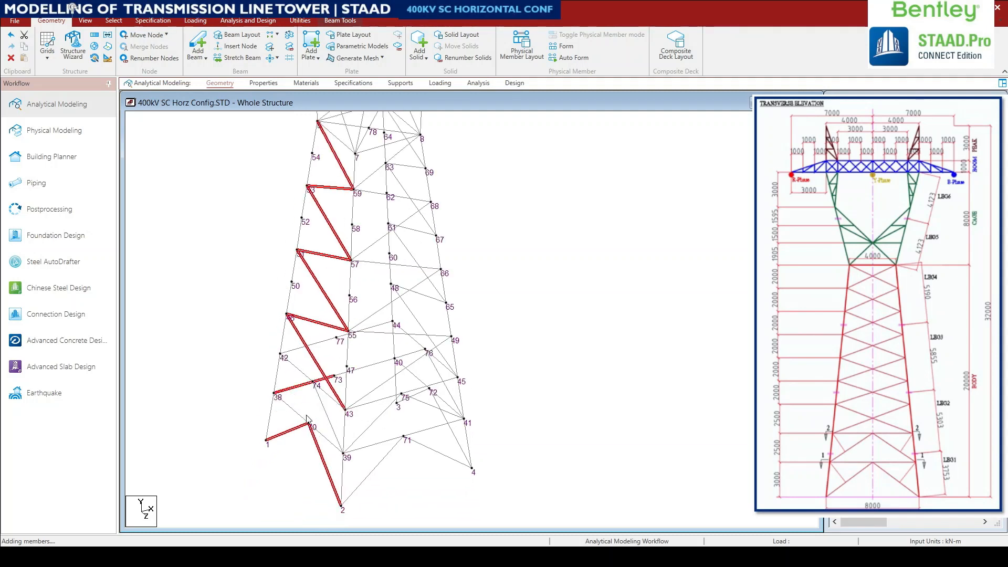
key("ctrl+z")
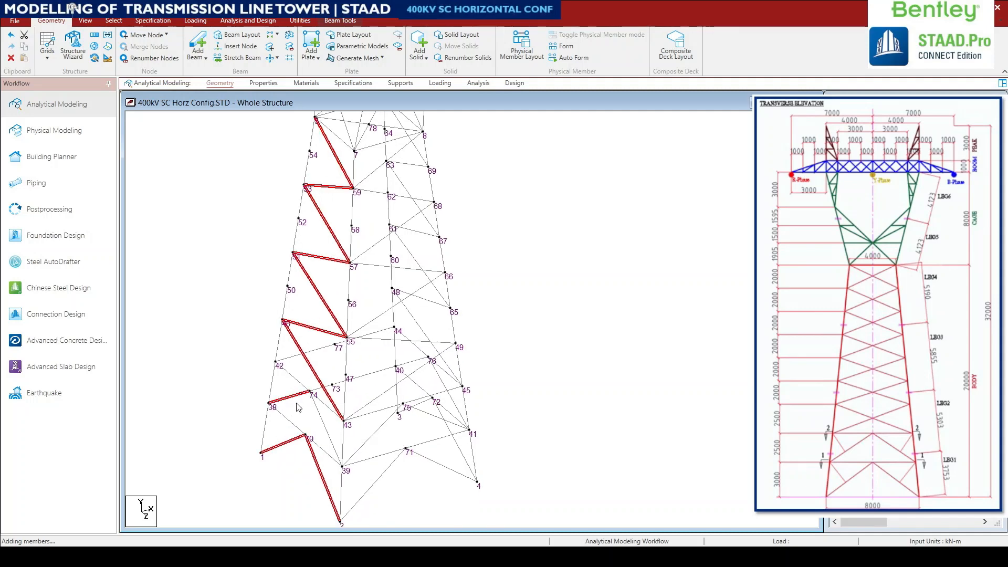
key("ctrl+z")
key("ctrl+z")
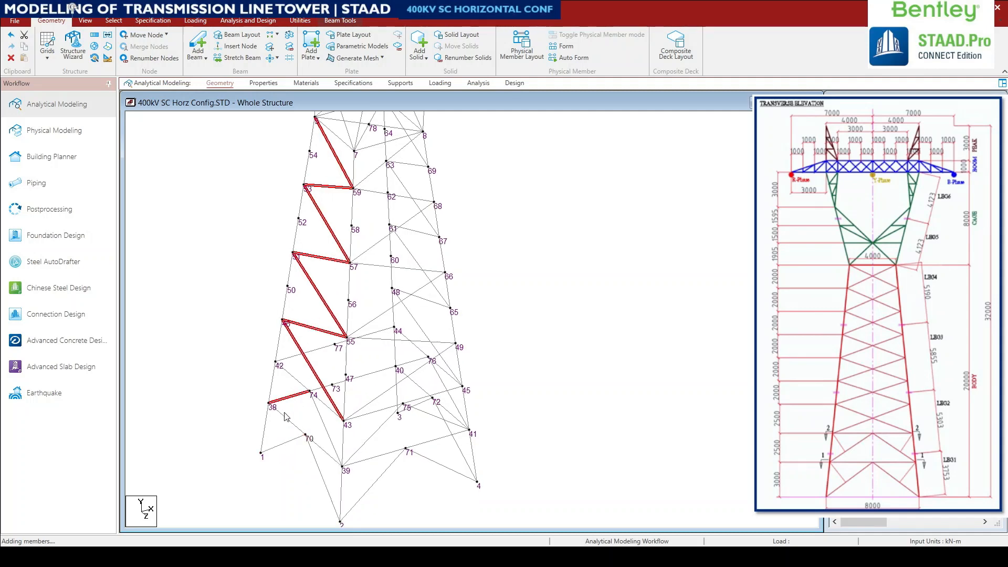
key("ctrl+y")
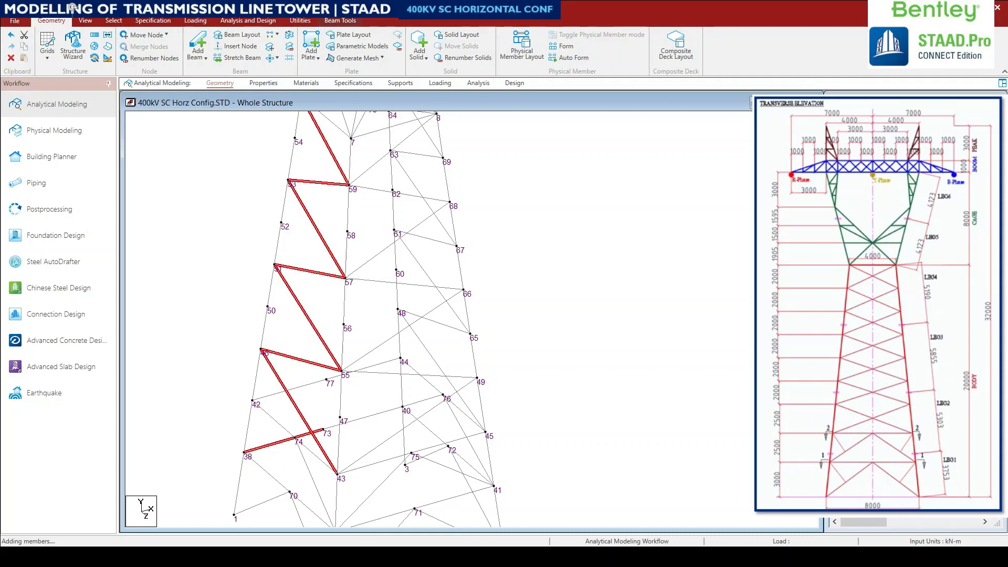
key("ctrl+z")
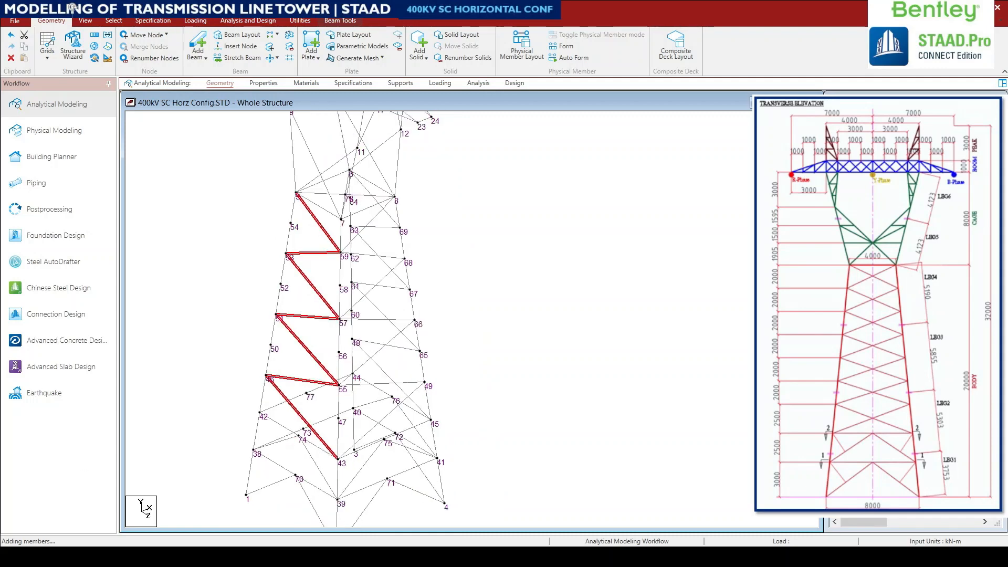
left_click(533, 331)
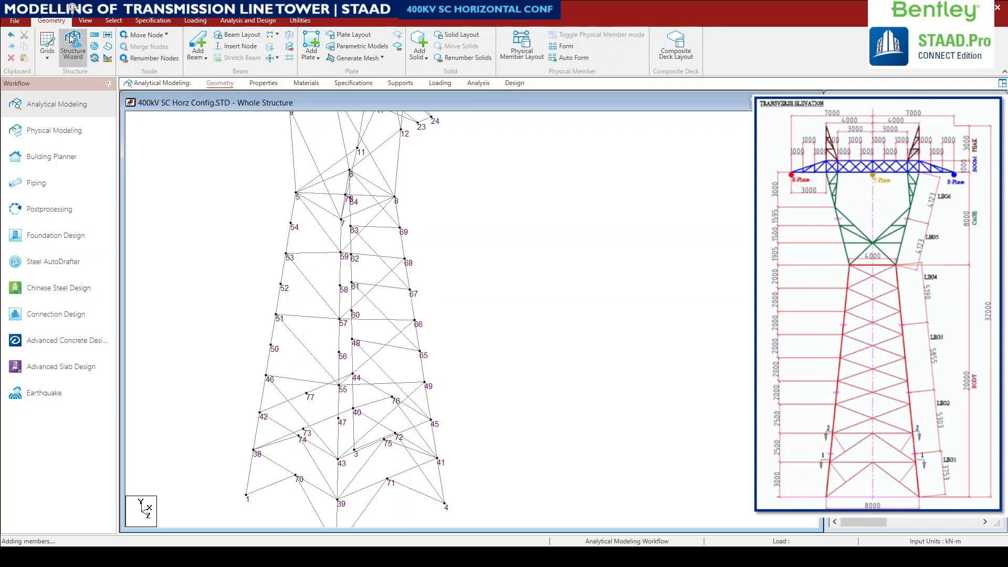
- Mirror-copy the zigzag bracing of the leg 1-2 and leg 3-4 faces about the X-Y plane through node 78
left_click(85, 21)
left_click(202, 47)
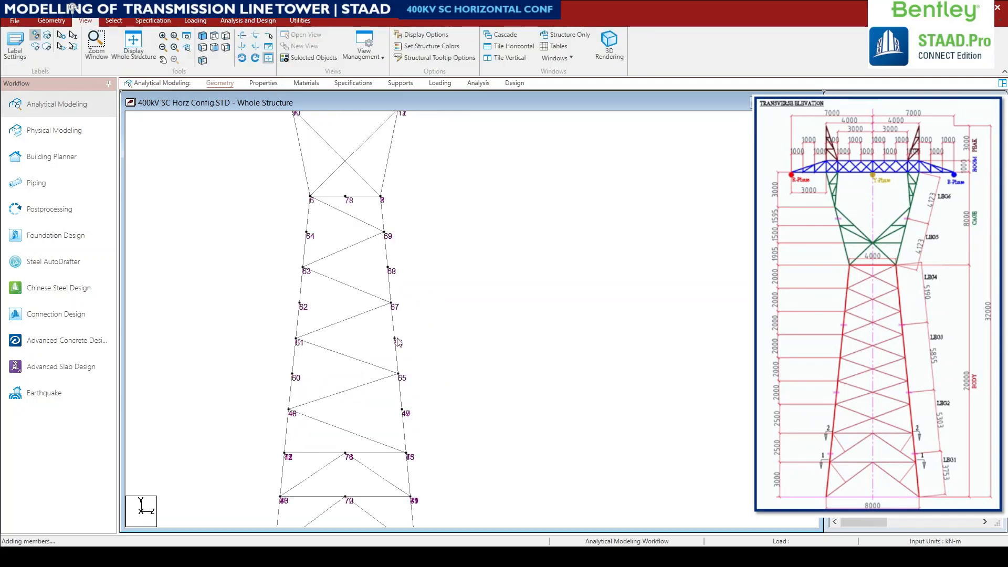
middle_click_drag(399, 451, 384, 372)
scroll(315, 363, "down", 1)
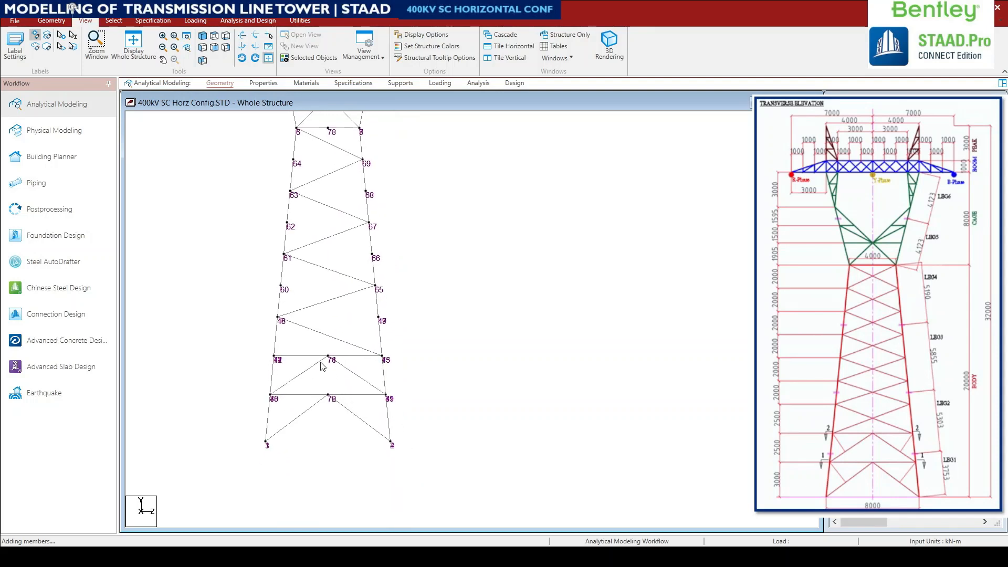
middle_click_drag(355, 340, 355, 463)
scroll(340, 441, "up", 1)
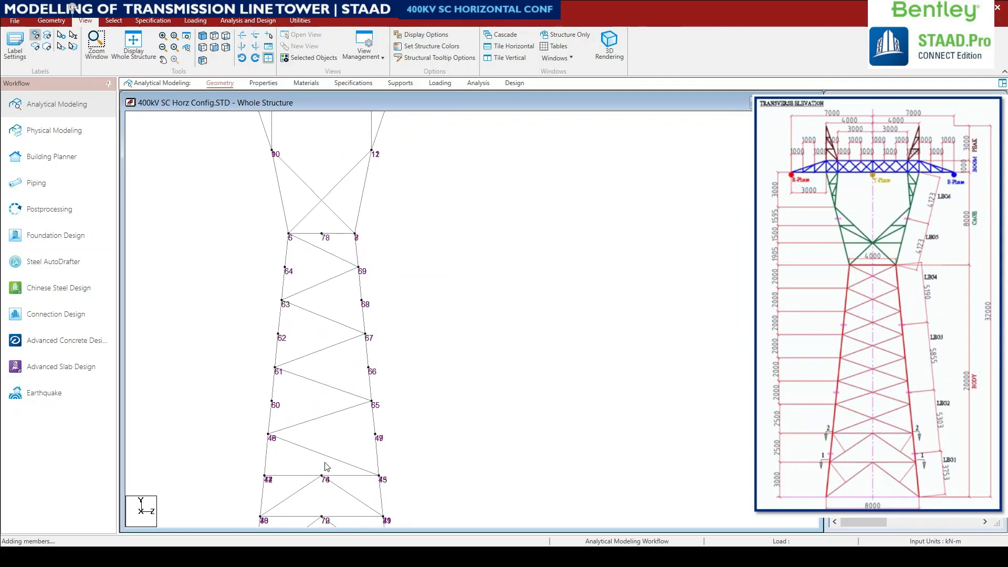
left_click_drag(324, 463, 303, 238)
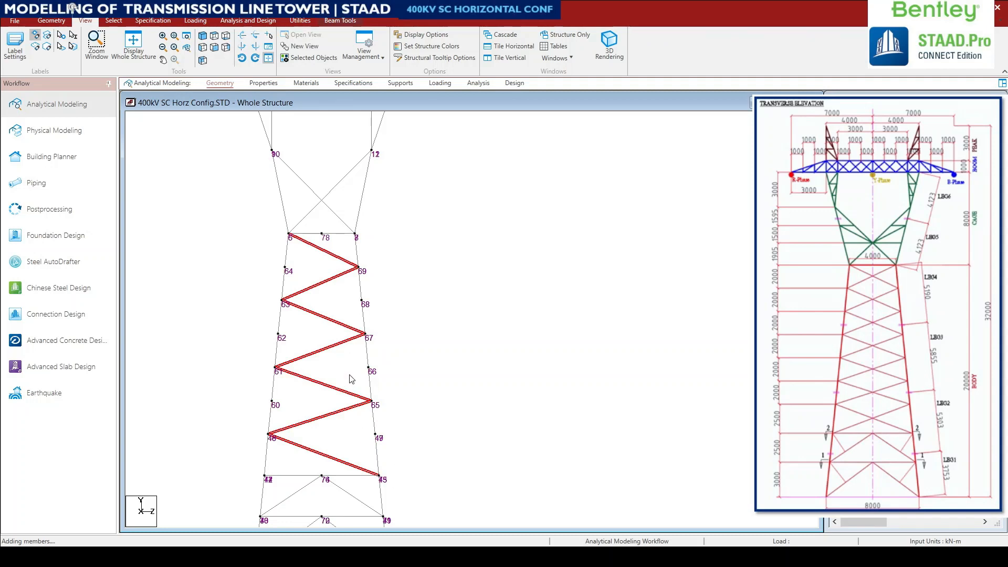
scroll(368, 380, "down", 2)
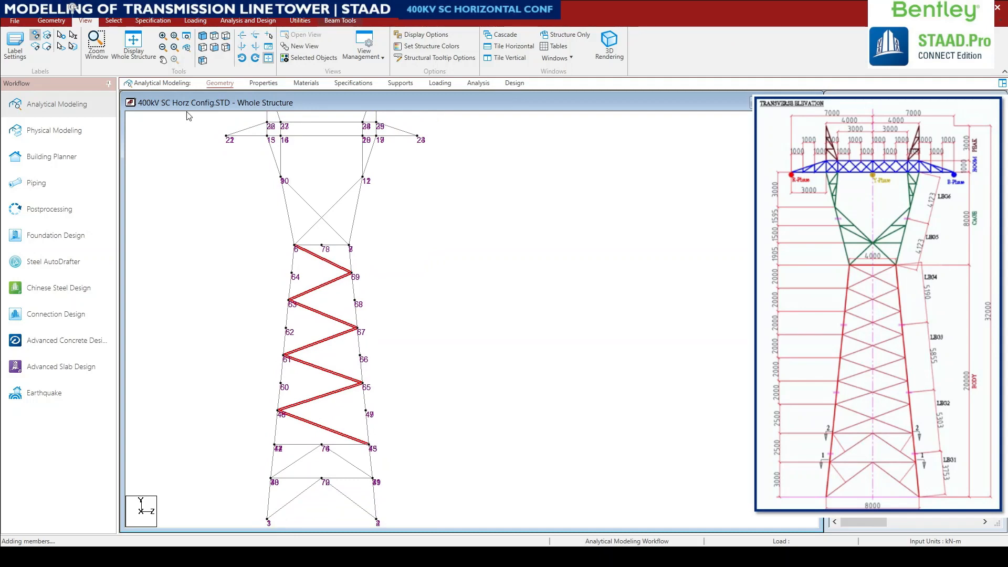
left_click(202, 36)
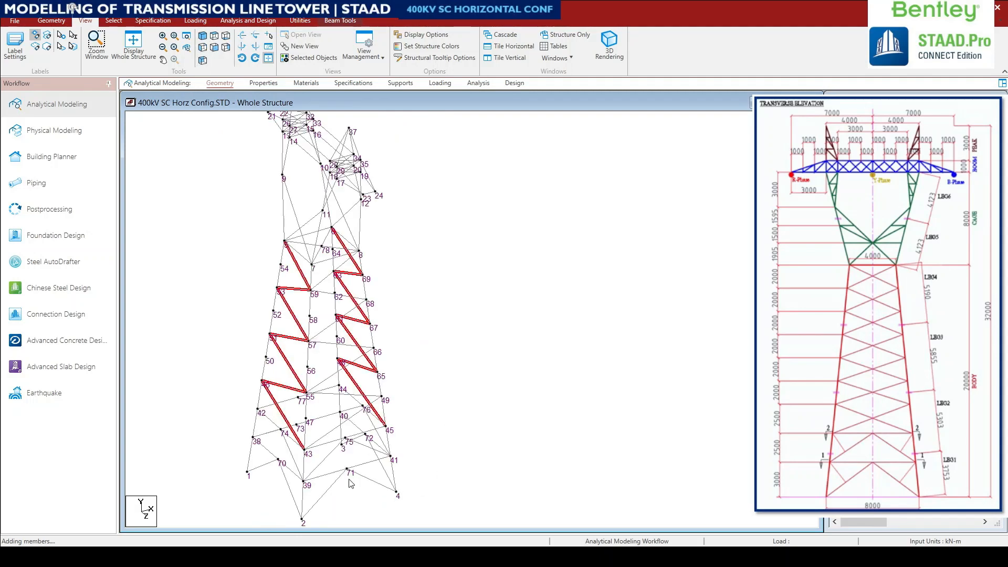
scroll(328, 471, "up", 1)
scroll(265, 508, "up", 2)
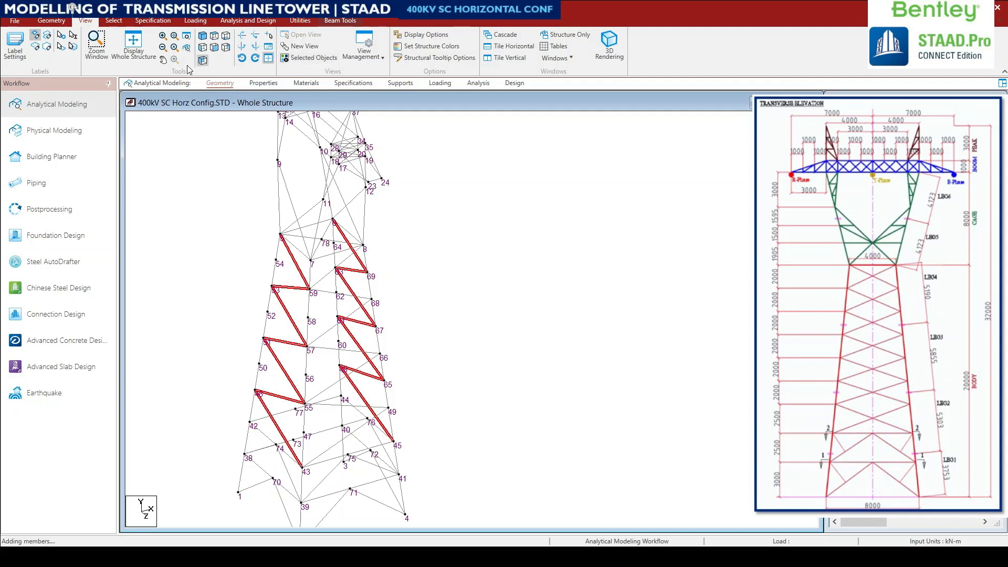
left_click(53, 22)
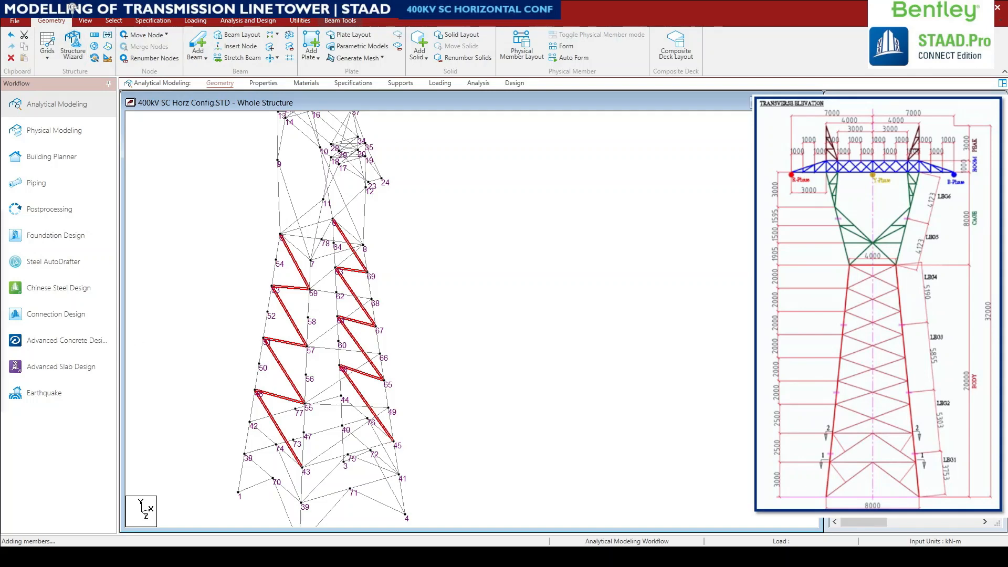
left_click_drag(228, 273, 494, 258)
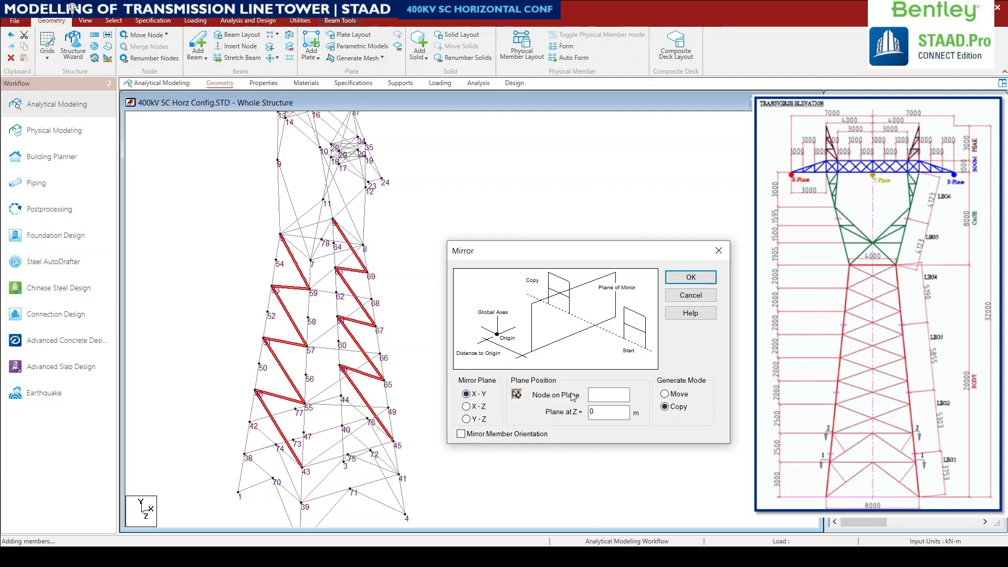
left_click(517, 396)
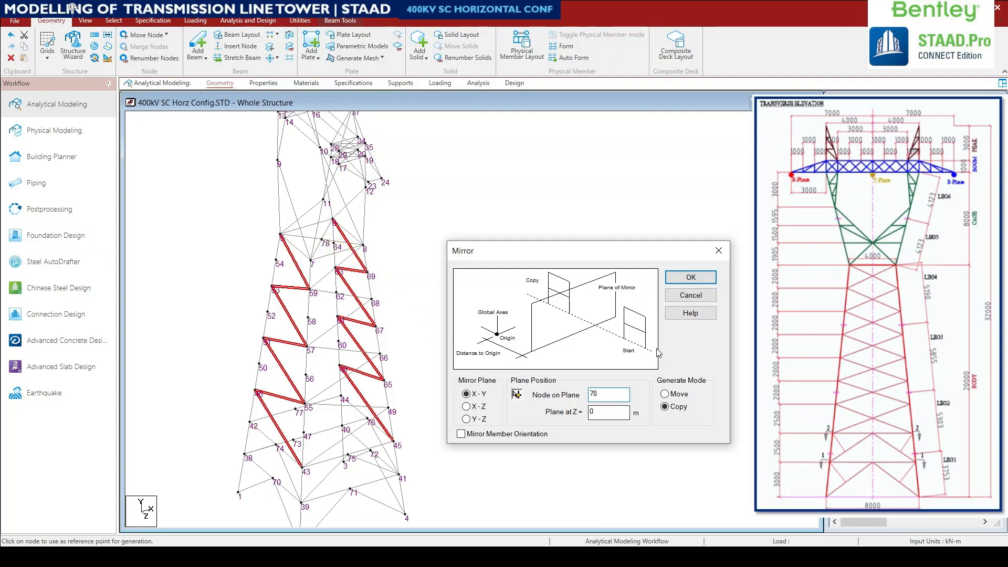
left_click(690, 277)
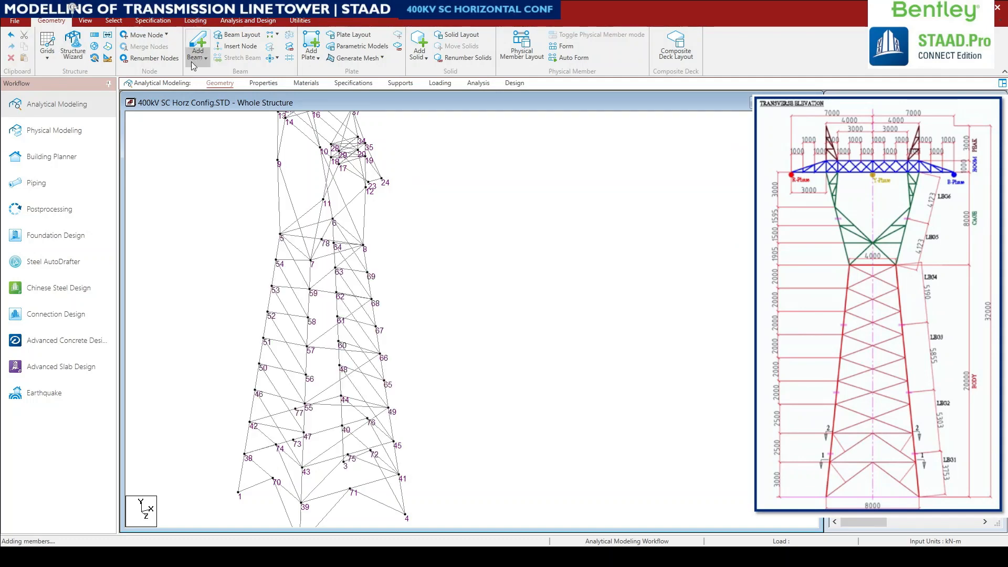
- Mirror-copy the two inverted-V panels and the zigzag bracing of the leg 2-4 face about the X-Y plane through node 78
left_click(85, 20)
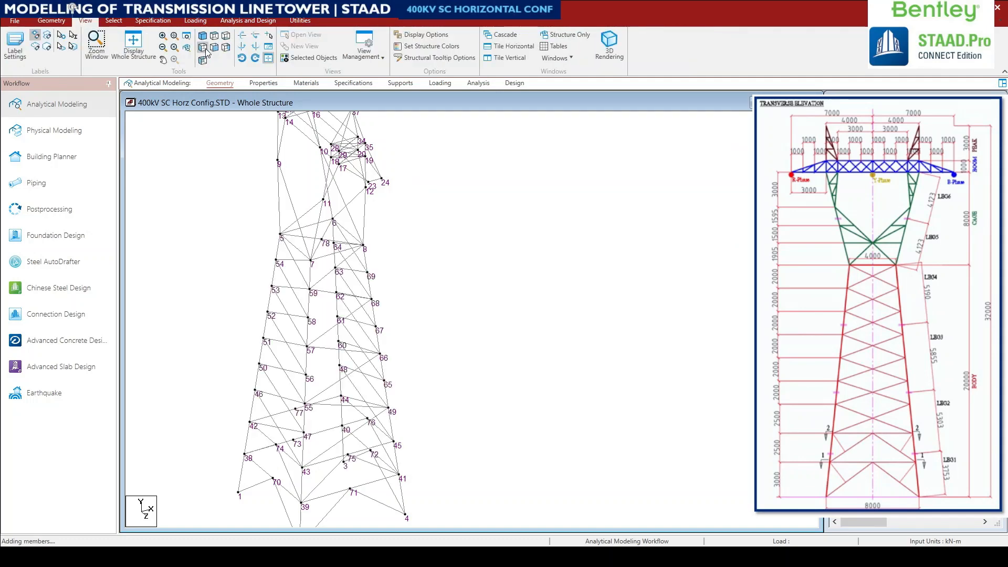
left_click(203, 46)
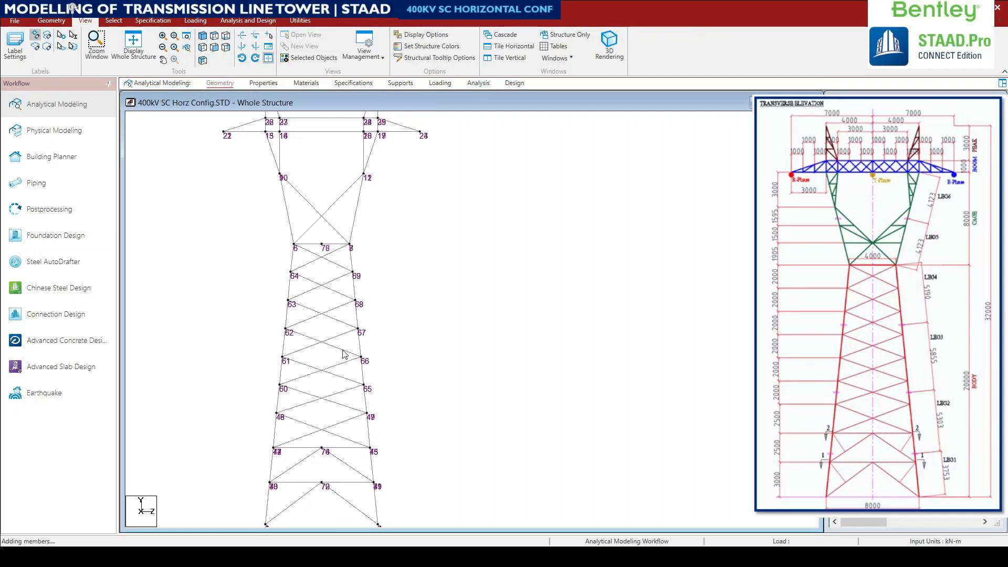
left_click(203, 36)
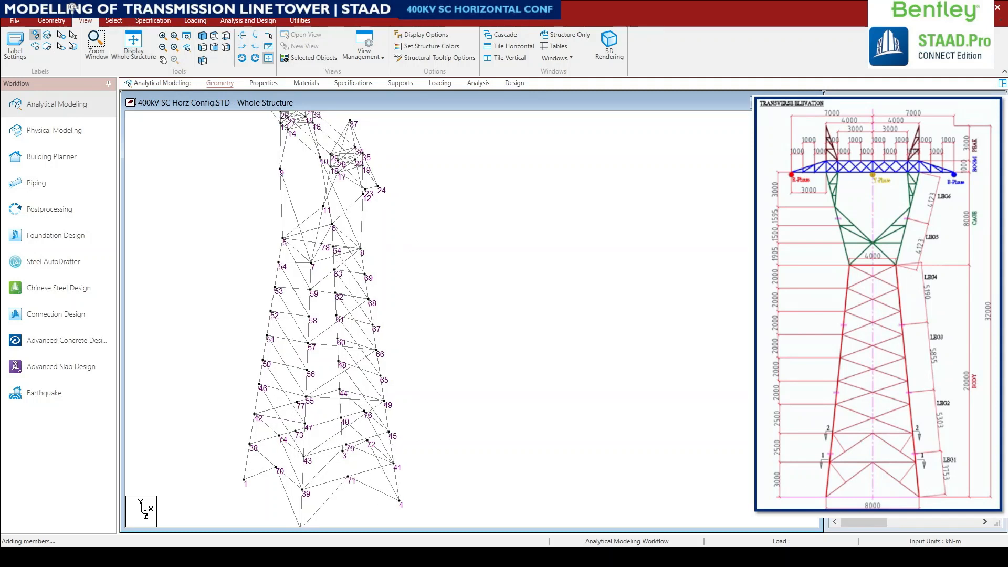
left_click(214, 48)
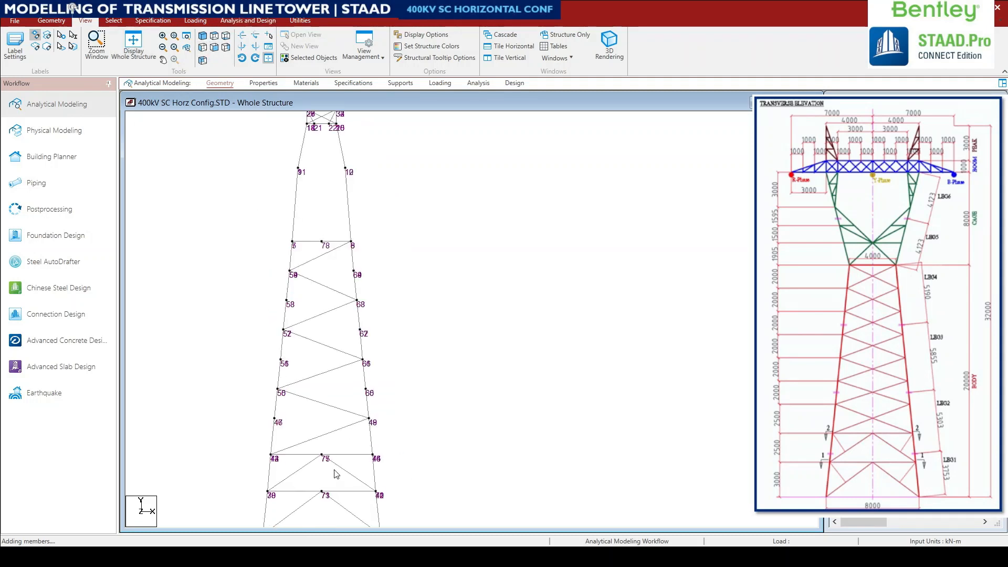
middle_click_drag(322, 387, 304, 259)
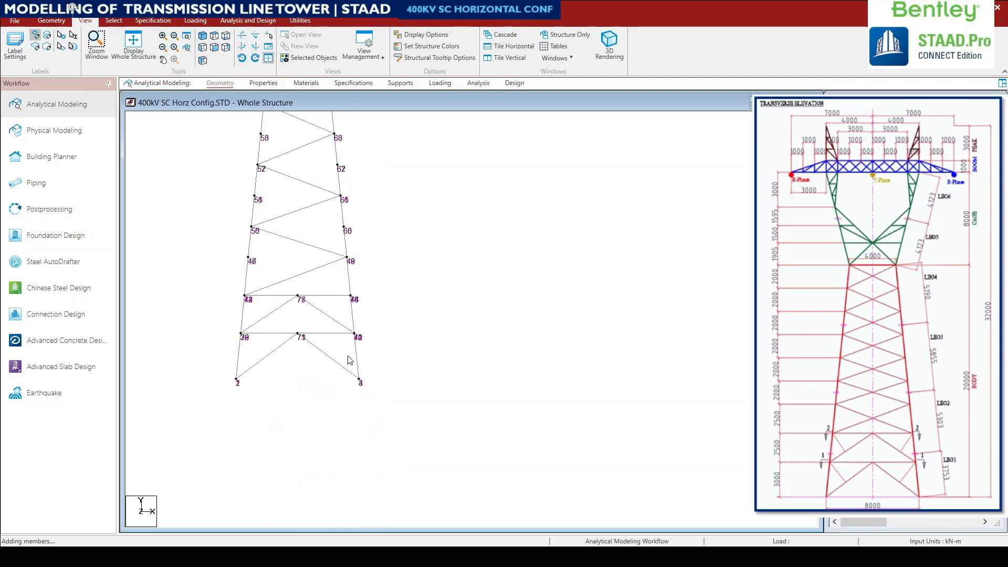
left_click(309, 345)
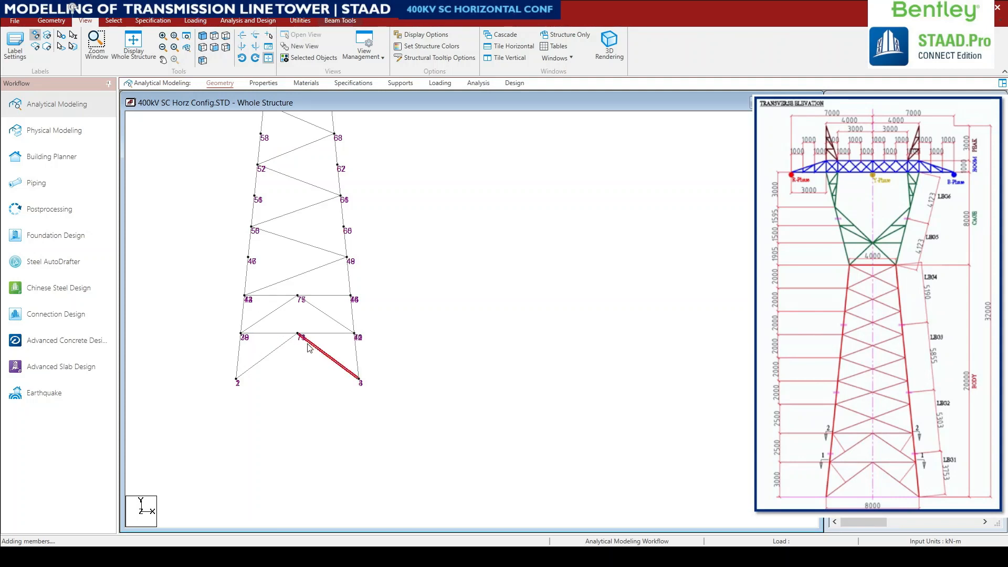
left_click(276, 349, "ctrl")
left_click(270, 322, "ctrl")
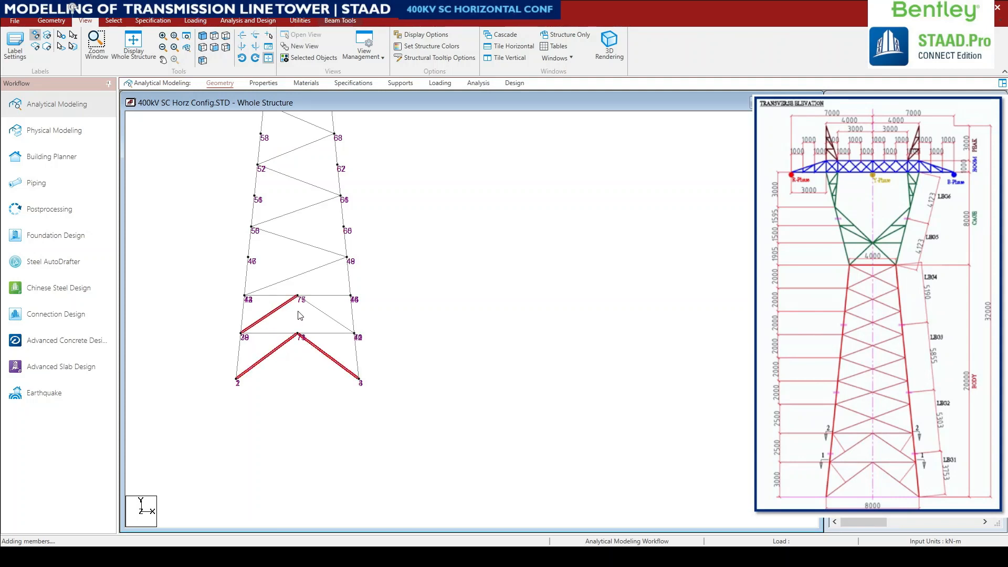
left_click(315, 312, "ctrl")
middle_click_drag(310, 284, 307, 459)
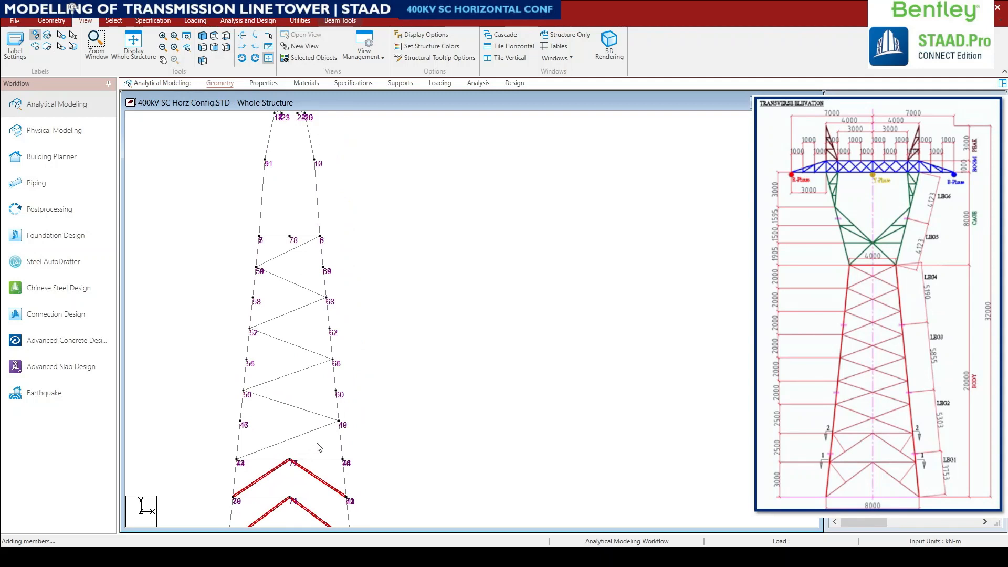
left_click_drag(326, 445, 262, 243)
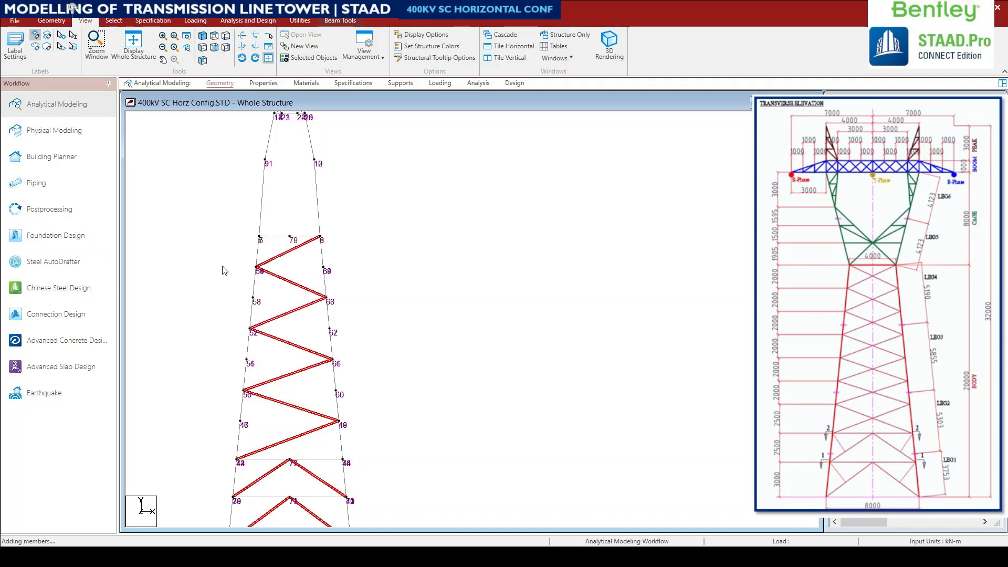
left_click(202, 36)
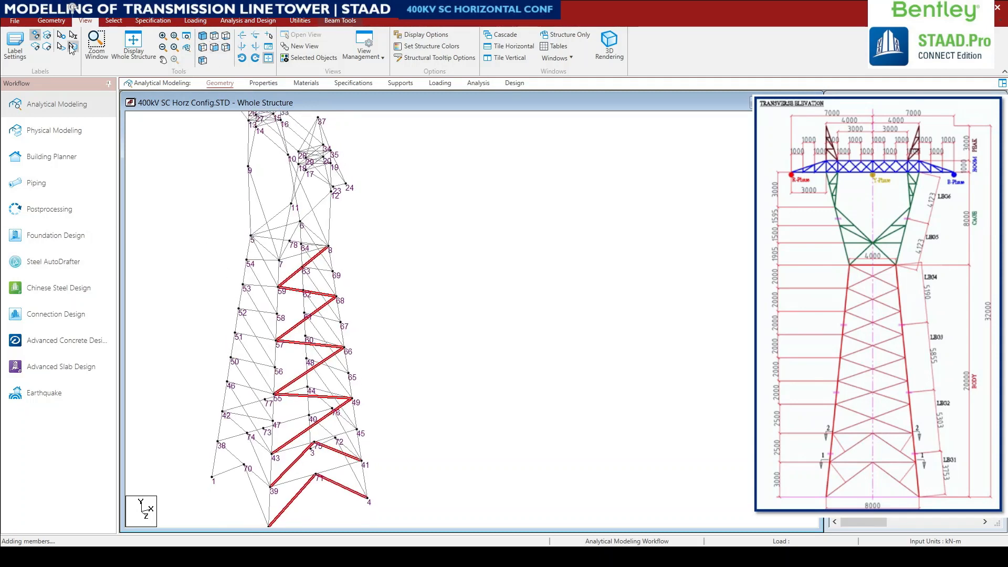
left_click(51, 21)
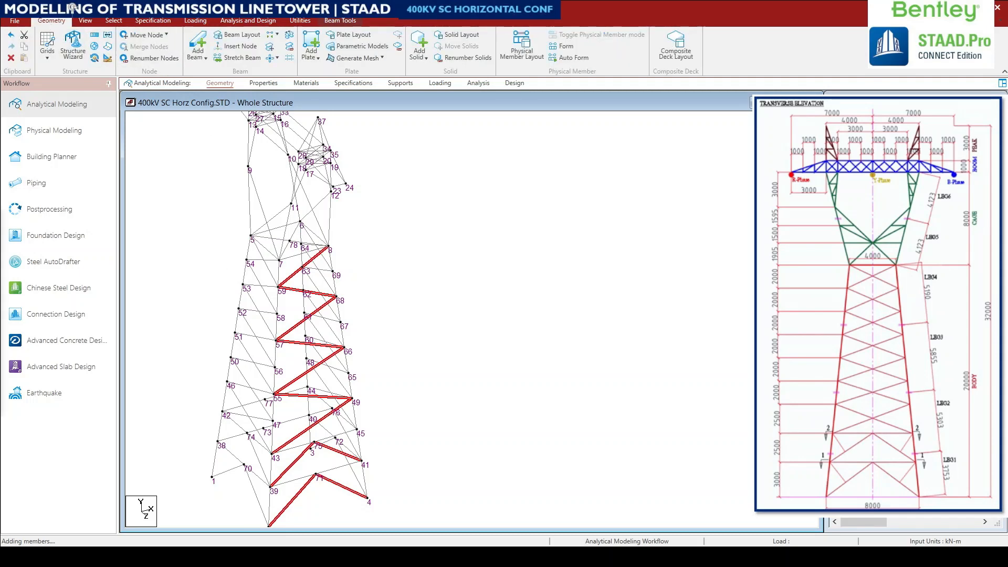
left_click_drag(434, 296, 513, 272)
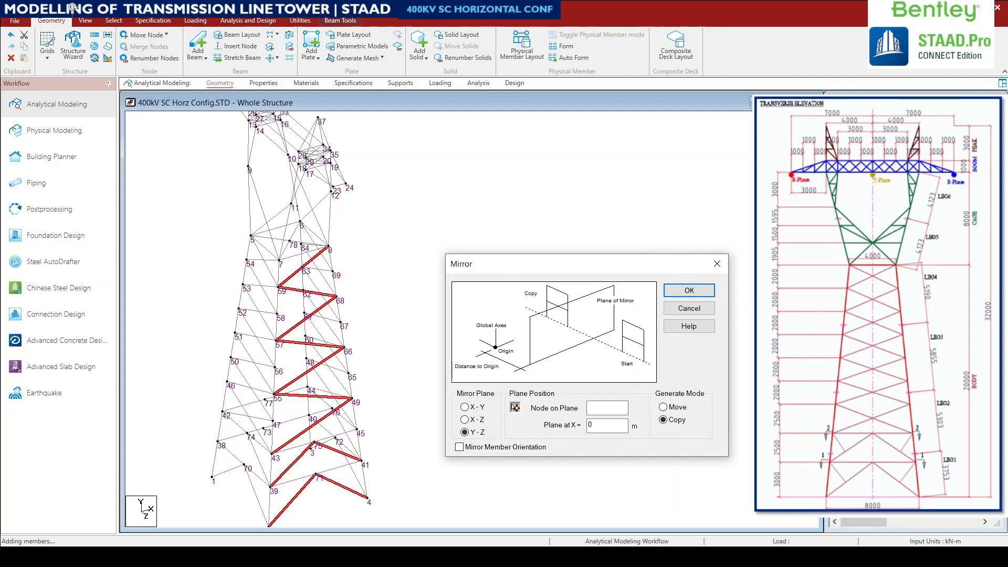
left_click(479, 409)
key("shift+Tab")
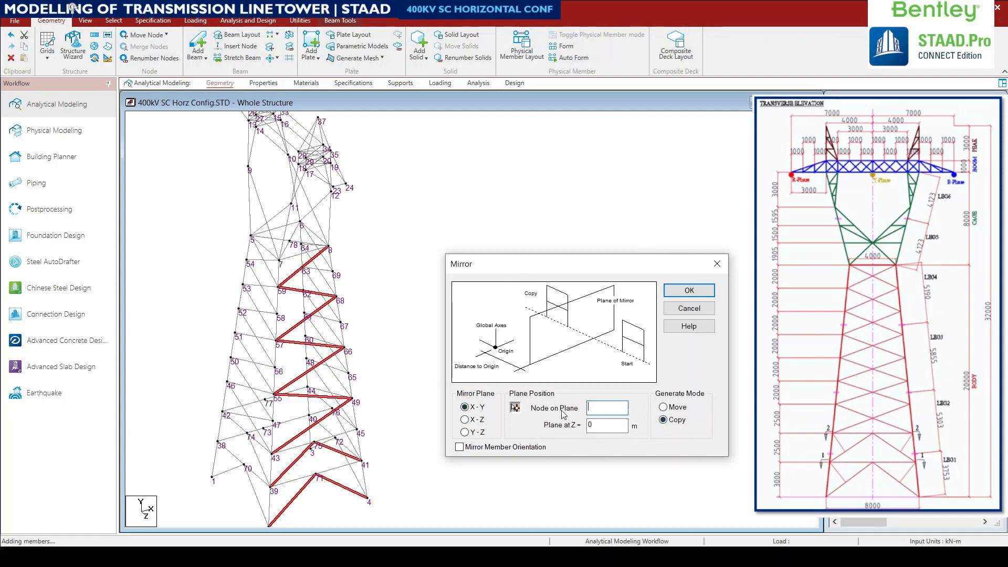
left_click(515, 409)
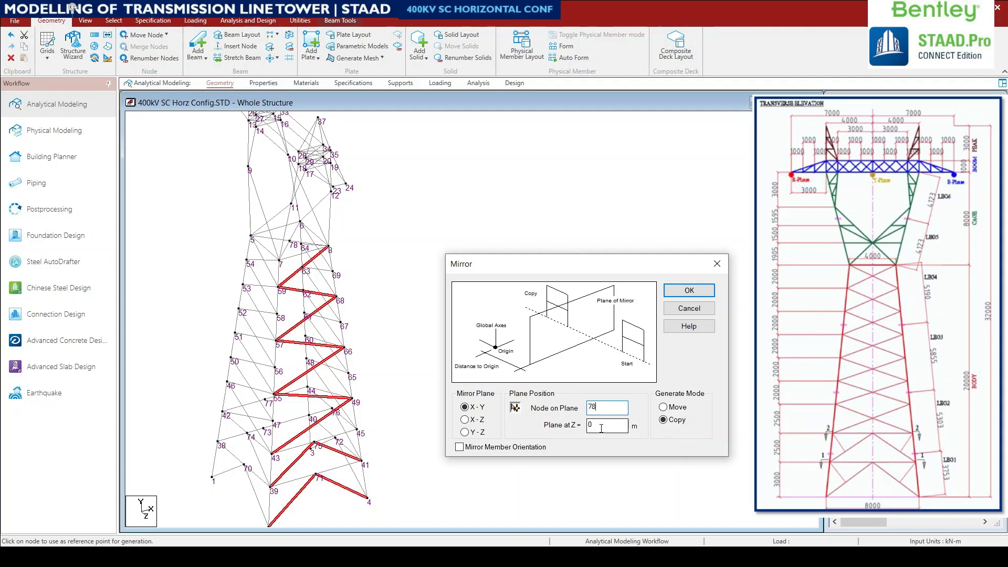
left_click(689, 292)
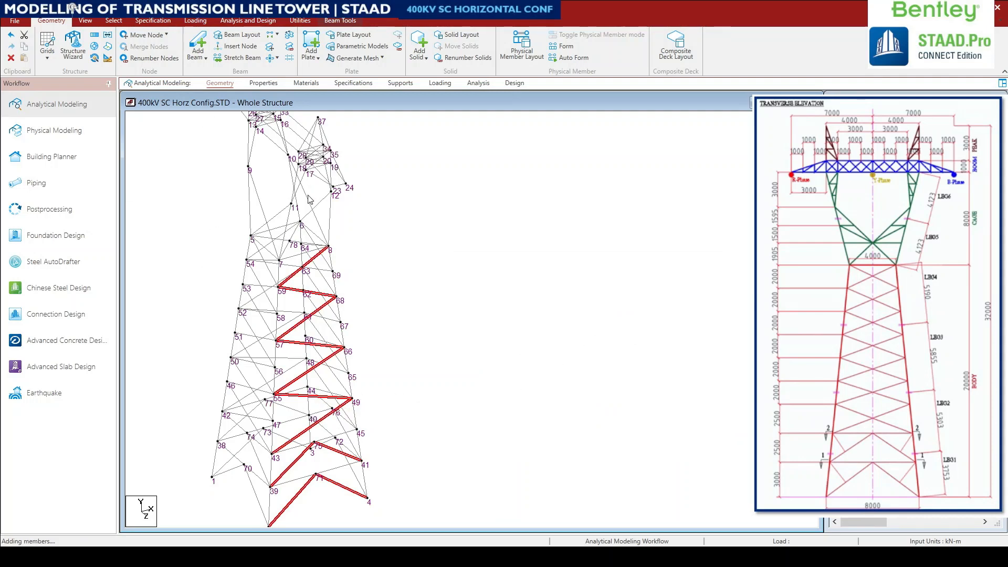
- Examine the body bracing from all around the tower, comparing the mirrored face with the others
middle_click_drag(438, 318, 457, 321)
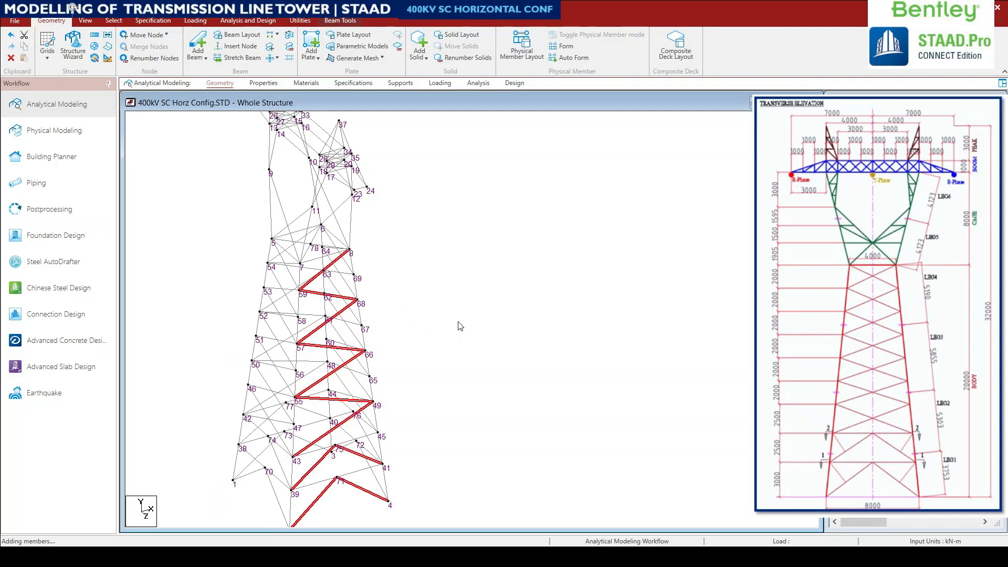
key("Right")
key("Right")
key("Right")
key("Right")
key("Right")
key("Right")
key("Right")
key("Right")
key("Right")
key("Right")
key("Right")
key("Right")
key("Right")
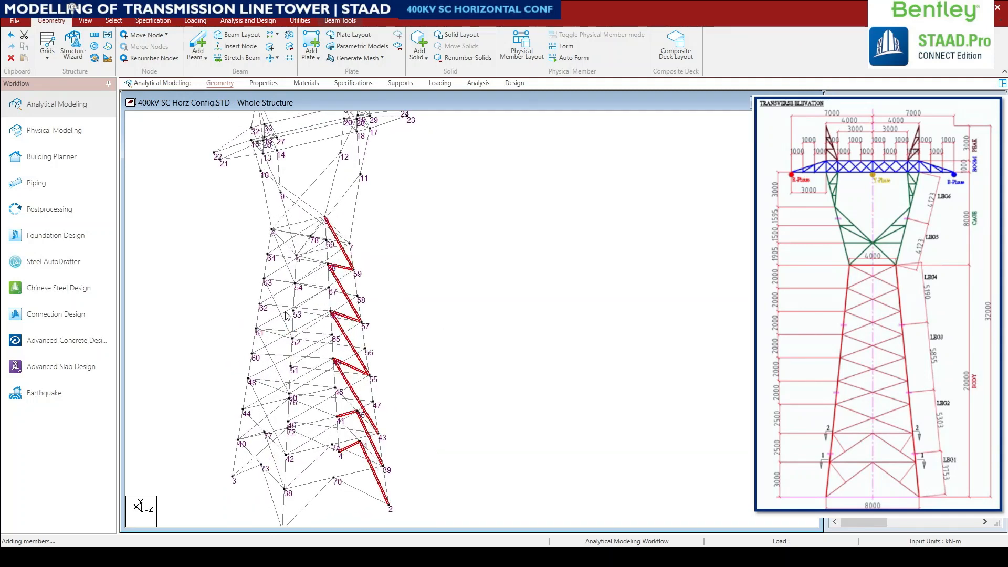
key("Right")
key("Right")
key("Right")
key("Right")
key("Right")
key("Right")
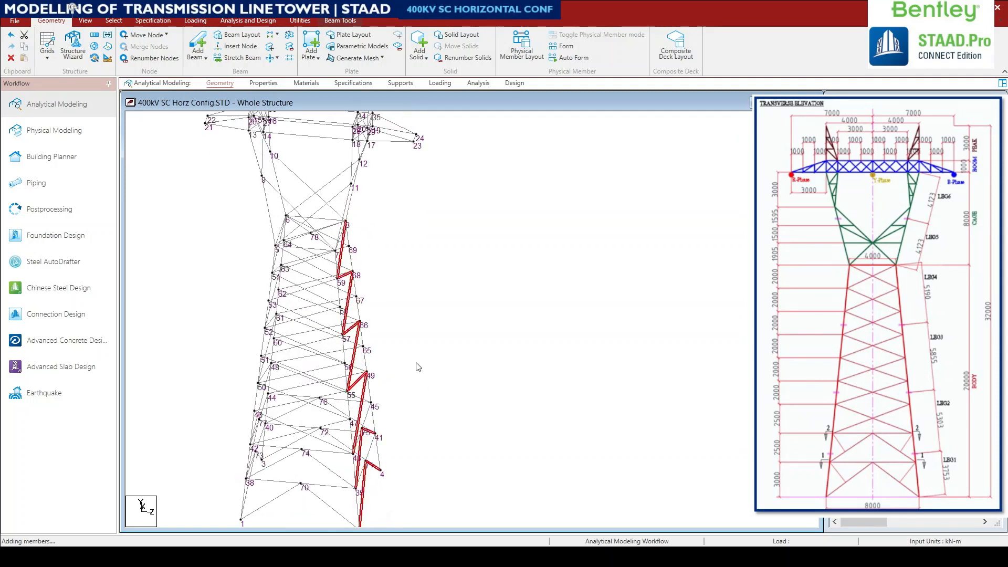
key("Right")
key("Right")
key("Right")
key("Right")
key("Right")
key("Right")
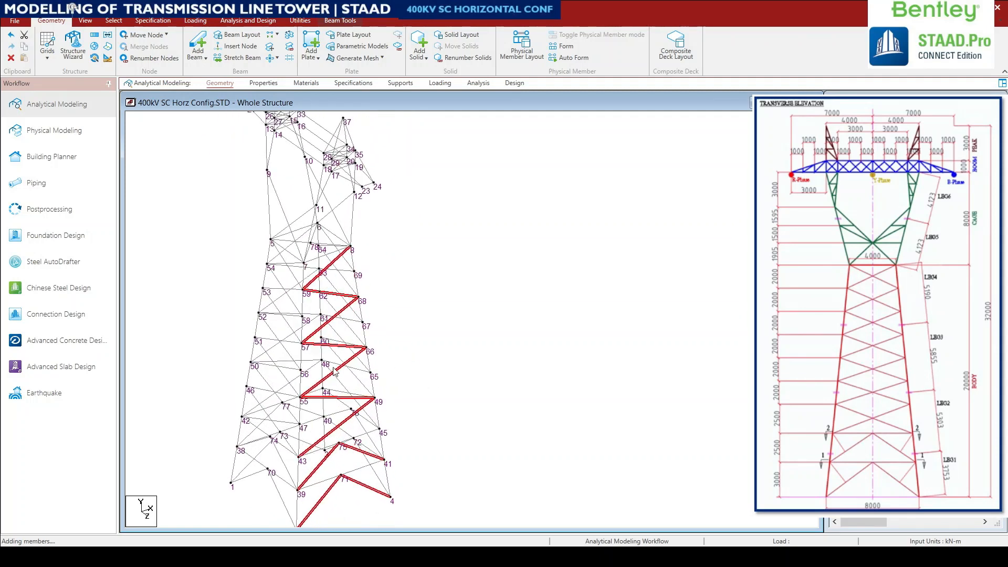
key("Right")
key("Right")
key("Right")
key("Right")
key("Right")
key("Right")
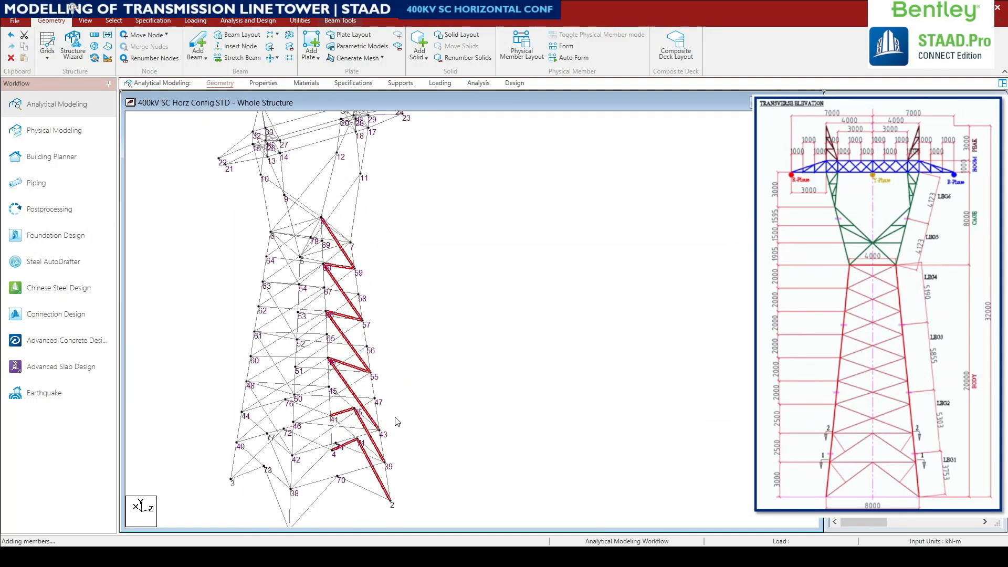
key("Right")
key("Right")
key("Right")
key("Right")
key("Right")
key("Right")
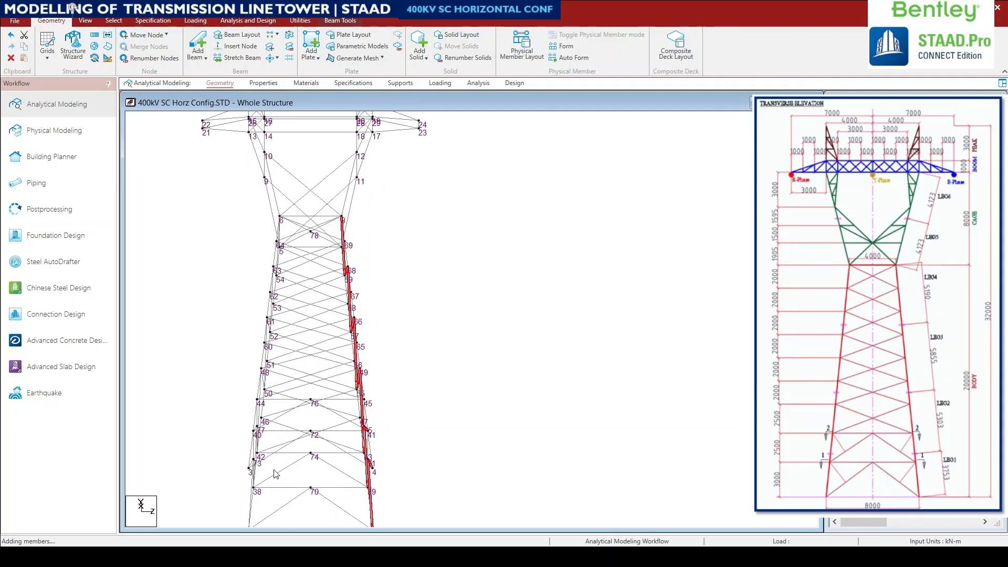
key("Right")
key("Right")
key("Right")
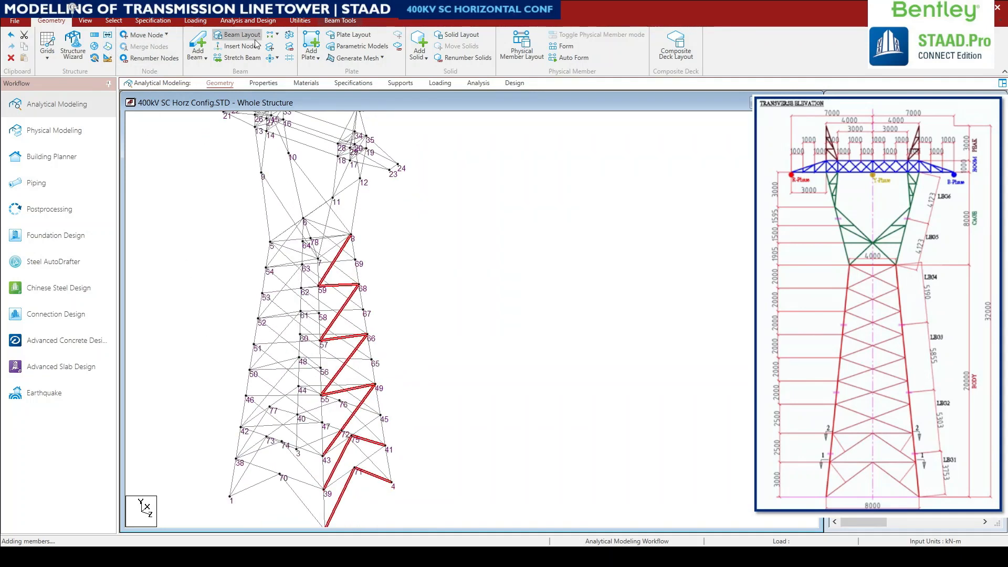
- Mirror-copy the zigzag bracing of the leg 2-4 and leg 1-3 faces about the Y-Z plane through the tower's central node
left_click(82, 22)
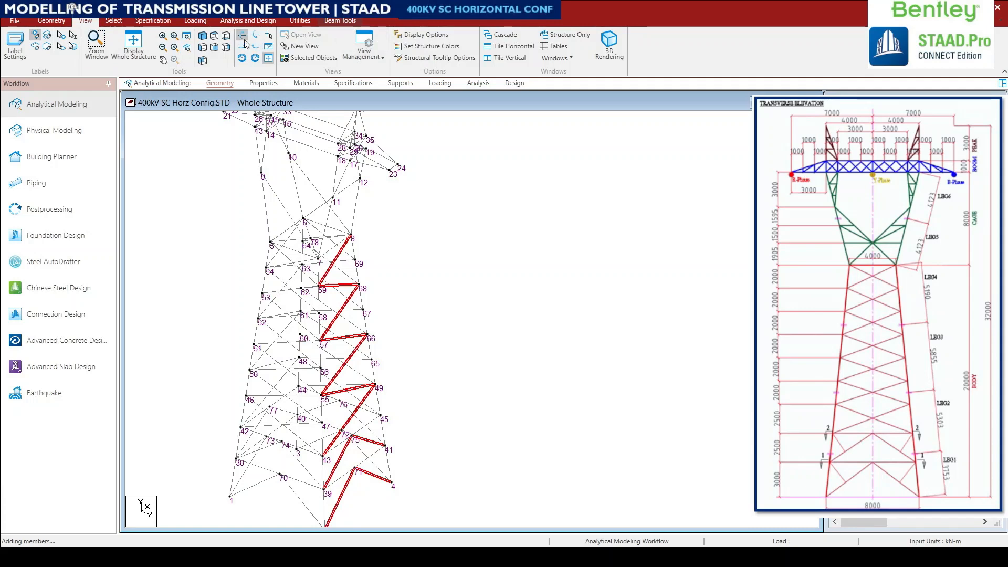
left_click(215, 47)
middle_click_drag(383, 453, 345, 185)
scroll(304, 261, "up", 2)
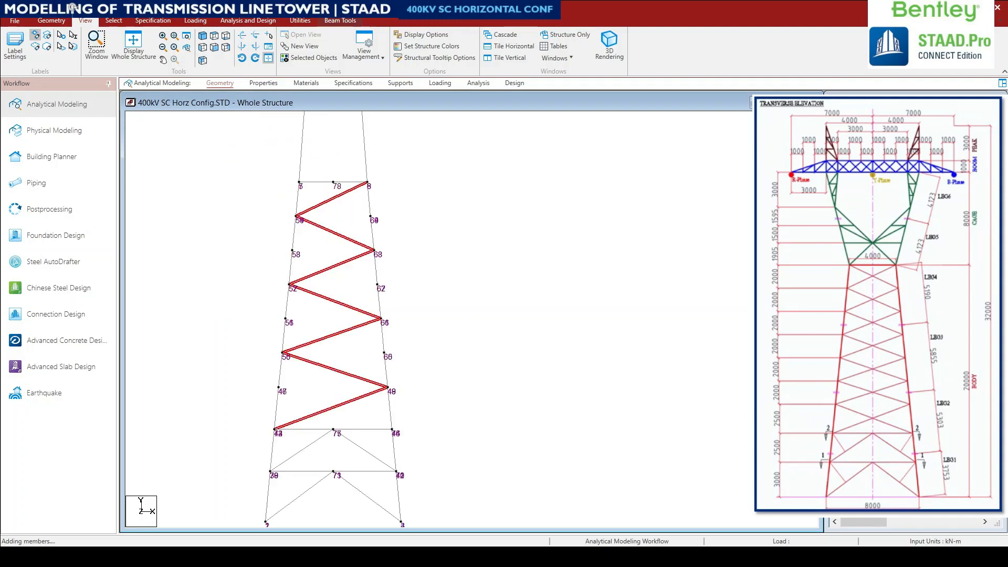
left_click(203, 37)
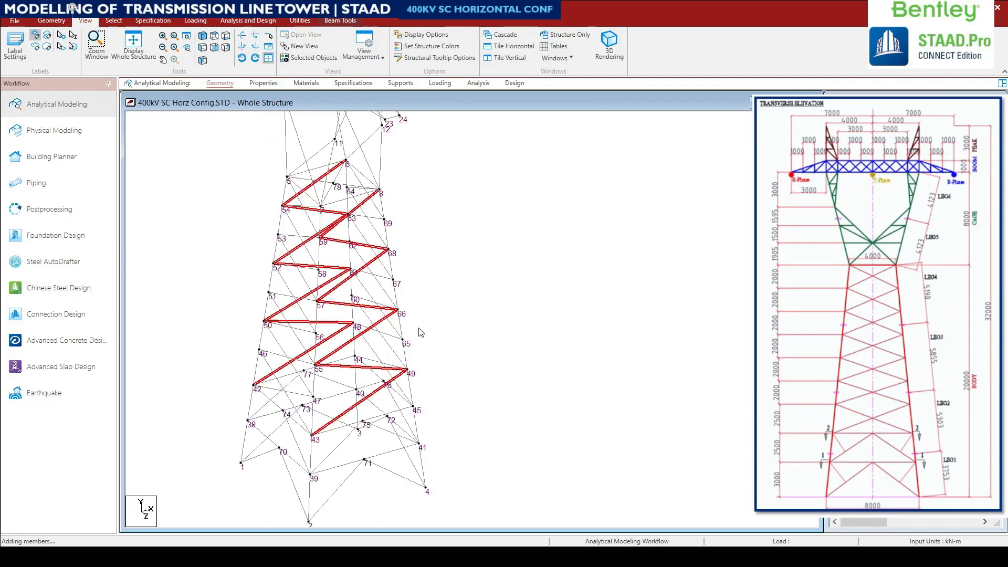
middle_click_drag(354, 301, 358, 333)
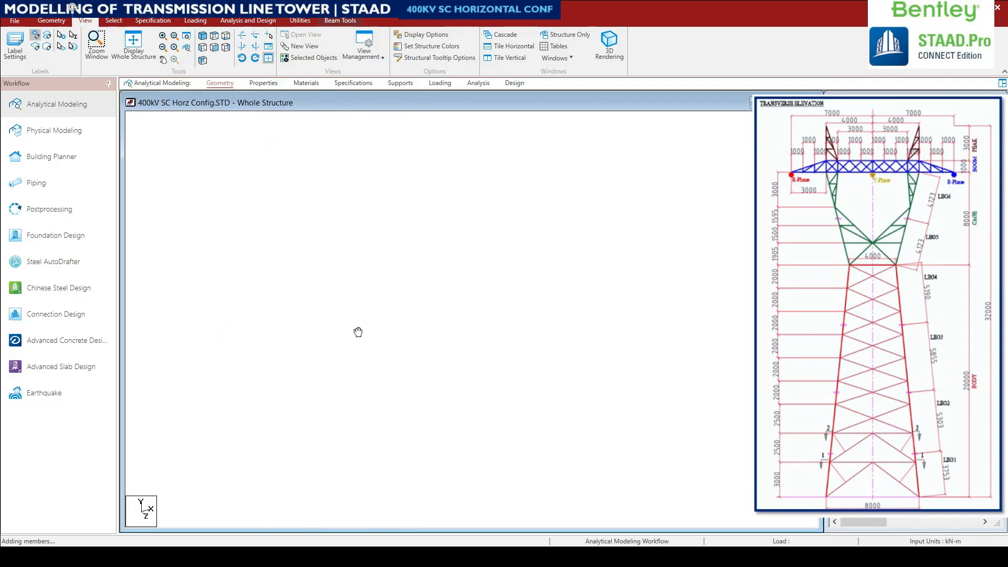
left_click(52, 21)
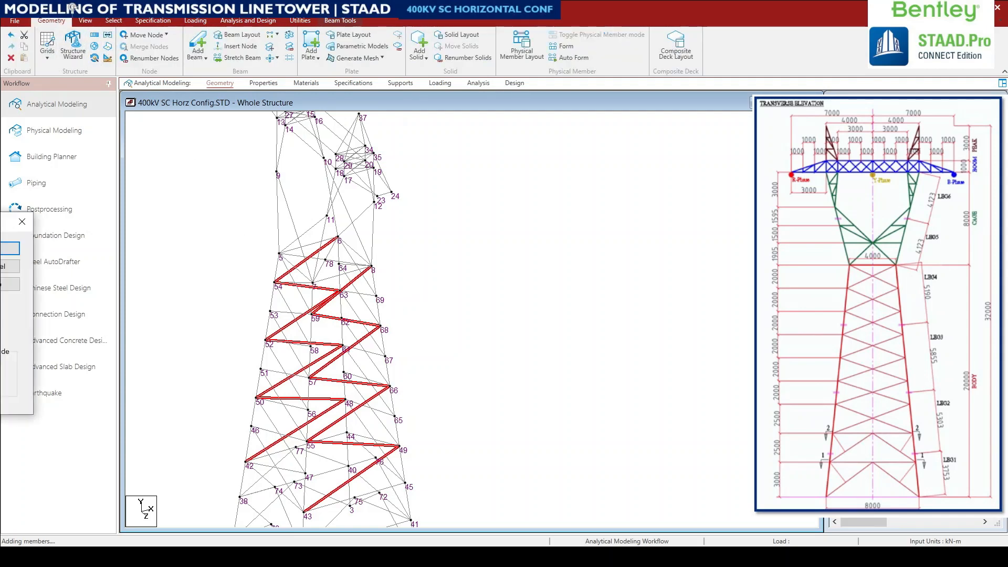
left_click(108, 46)
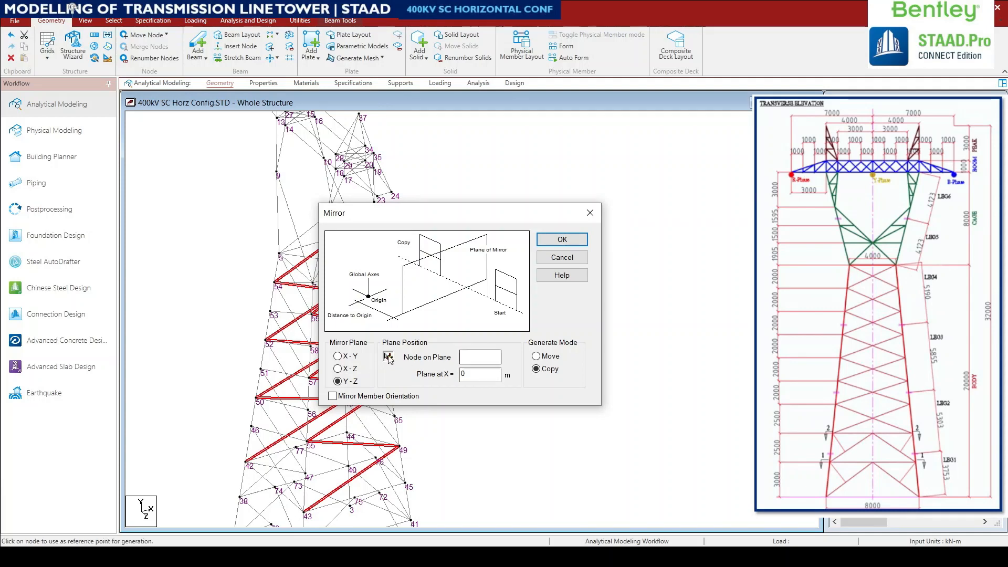
left_click(470, 357)
left_click(562, 239)
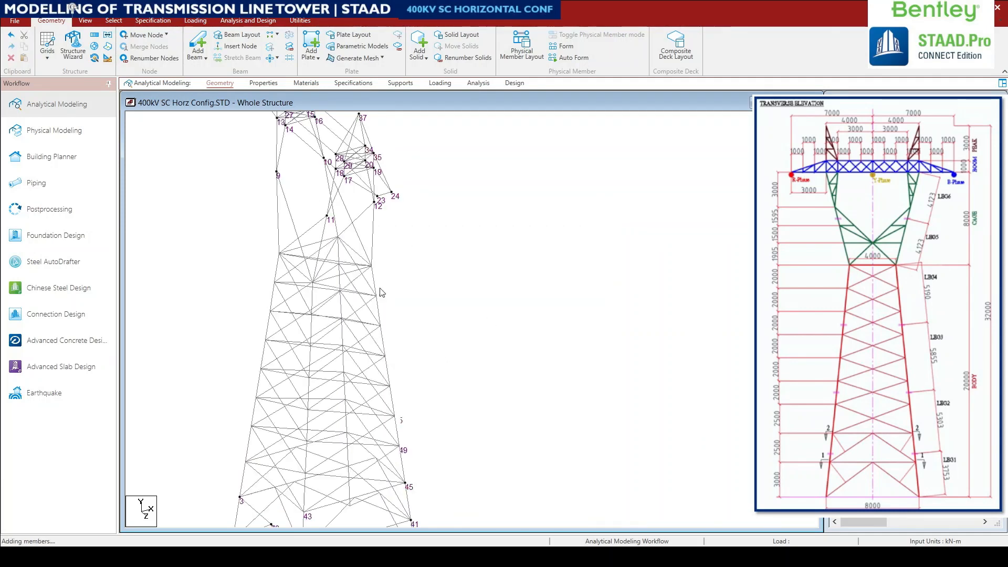
- Check the X-bracing from the side, hide the node numbers, and leave beam-adding mode with the whole tower in isometric view
left_click(200, 56)
left_click(85, 20)
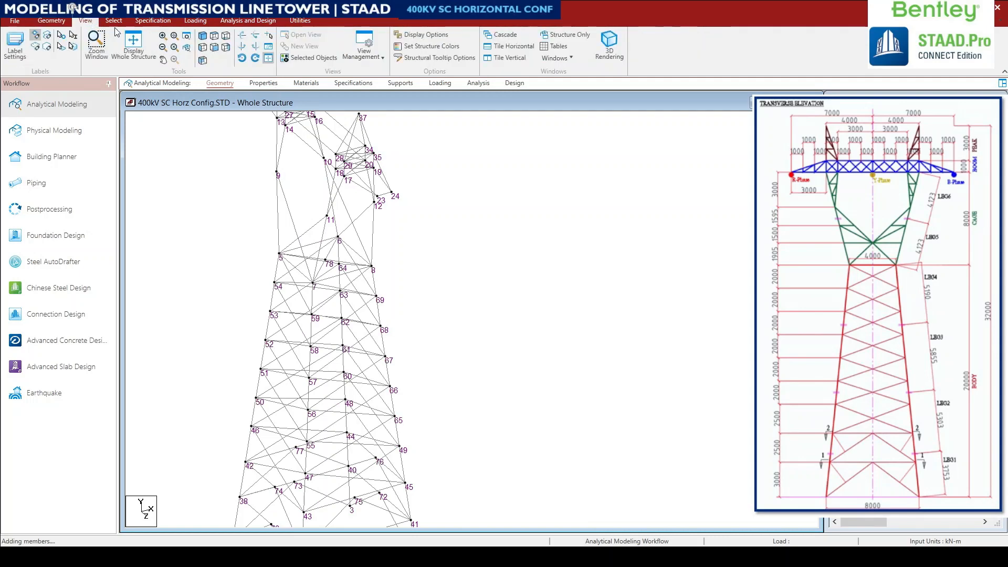
left_click(215, 47)
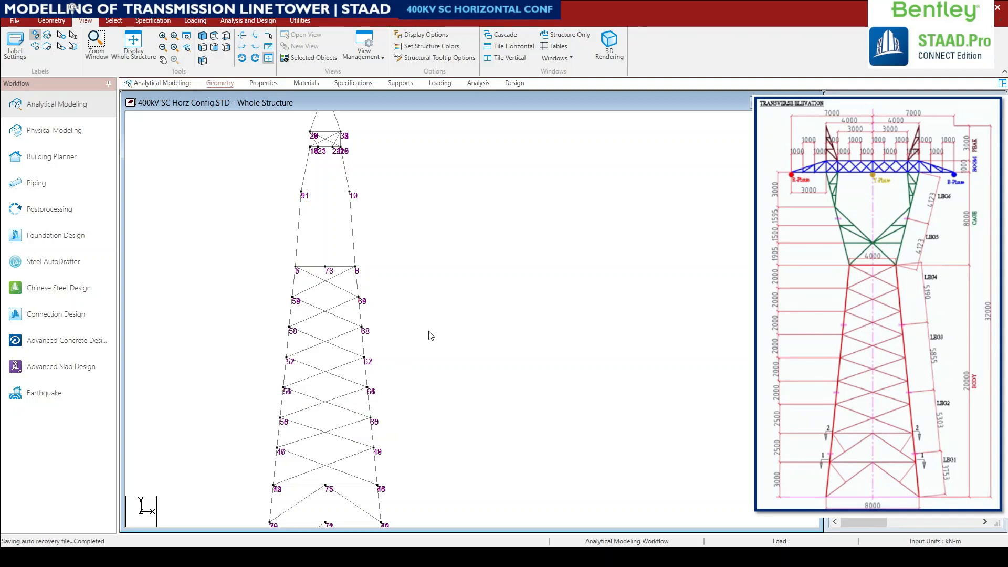
scroll(428, 335, "down", 1)
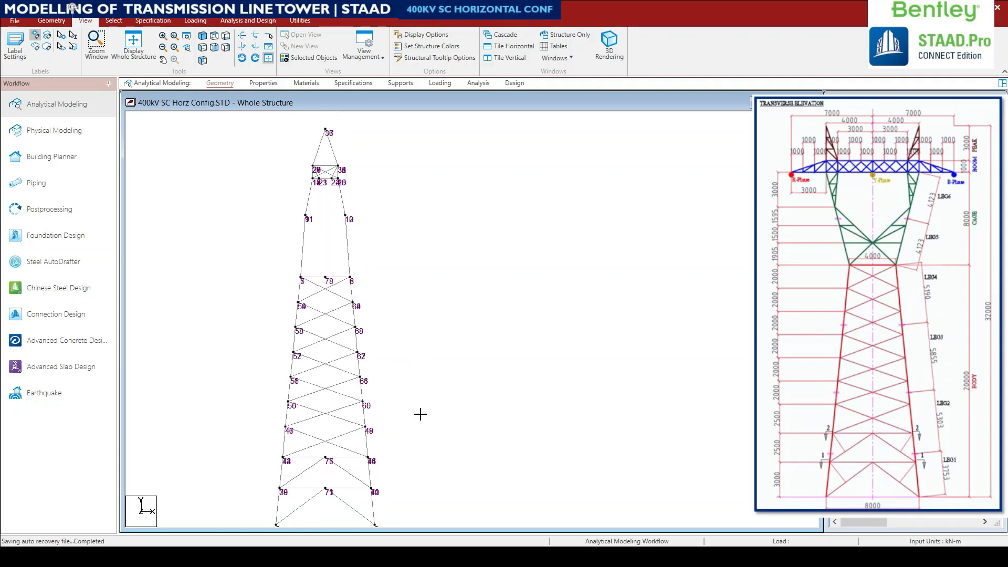
key("shift+n")
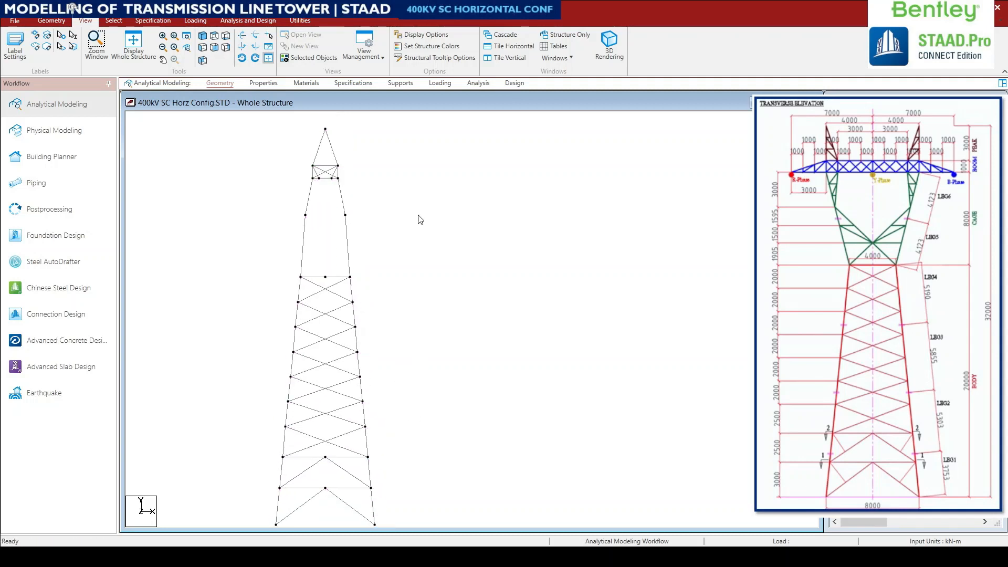
left_click(203, 36)
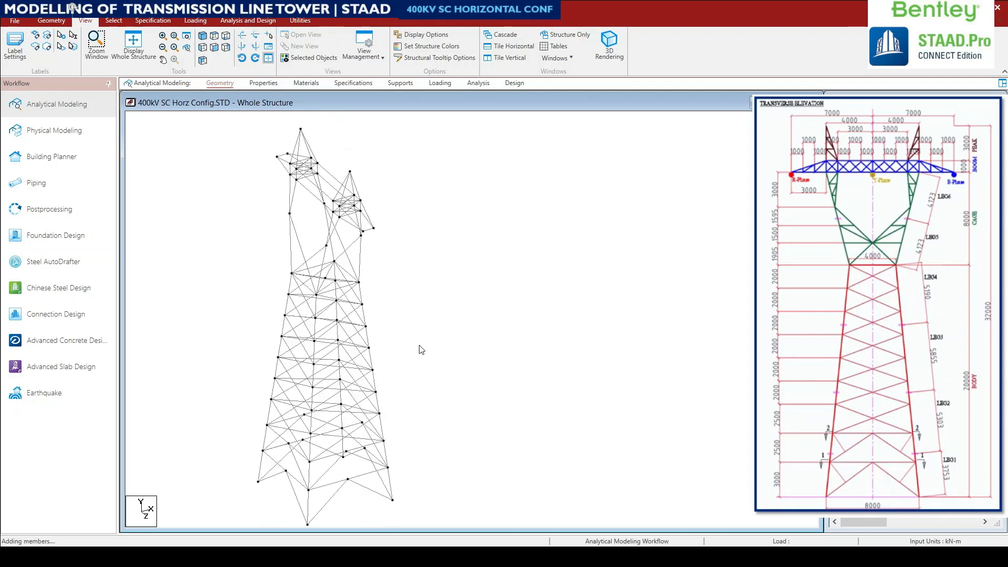
key("Escape")
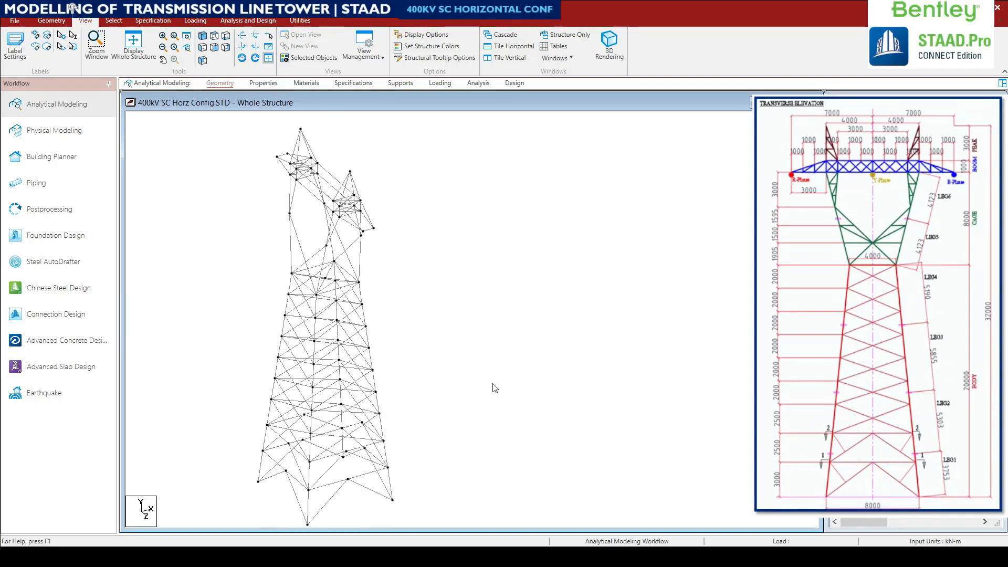
- Isolate the two lowest horizontal frames of the tower body in their own view and show them in isometric
scroll(320, 315, "up", 5)
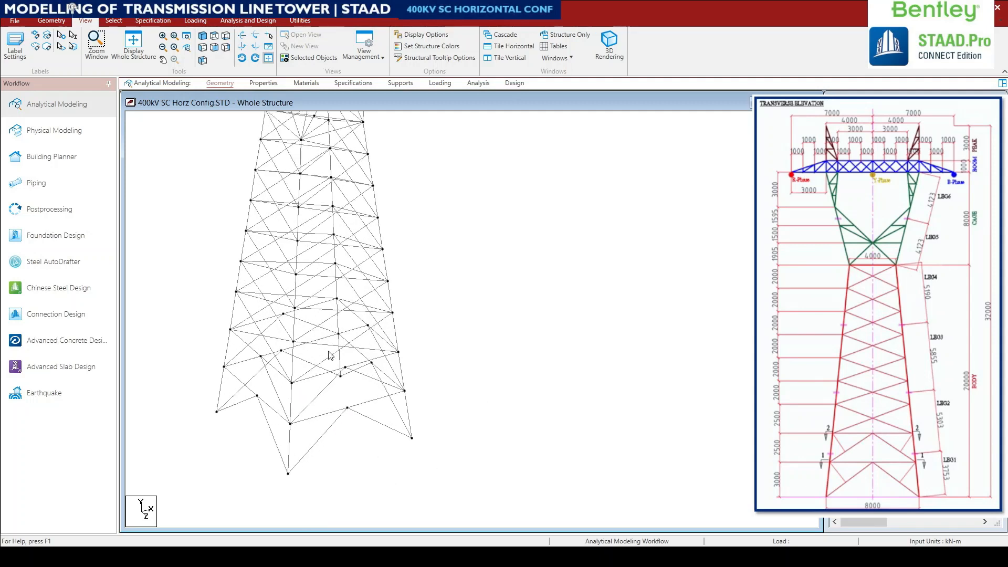
left_click(214, 46)
left_click_drag(446, 481, 239, 449)
left_click_drag(207, 415, 416, 404, "ctrl")
left_click(309, 58)
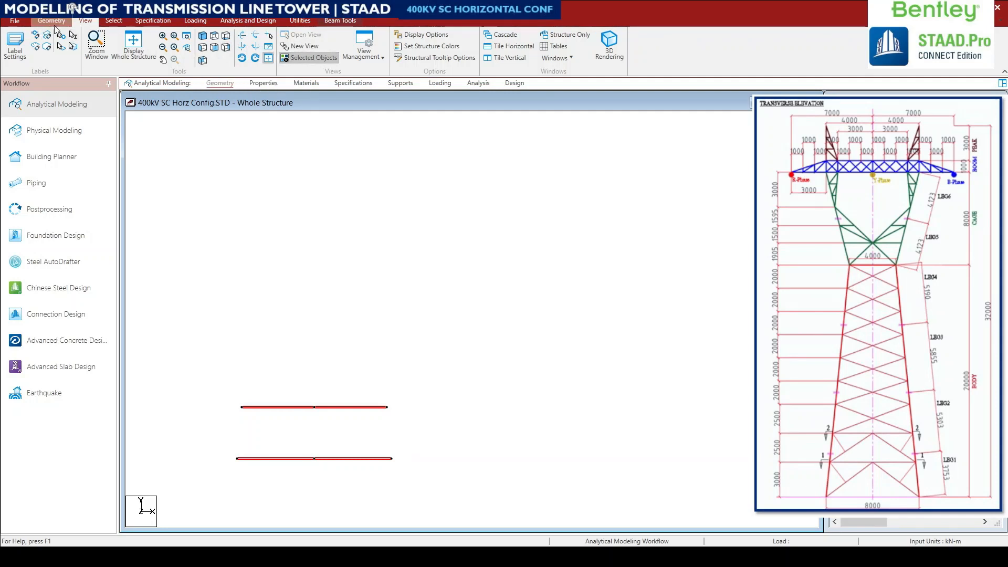
left_click(203, 35)
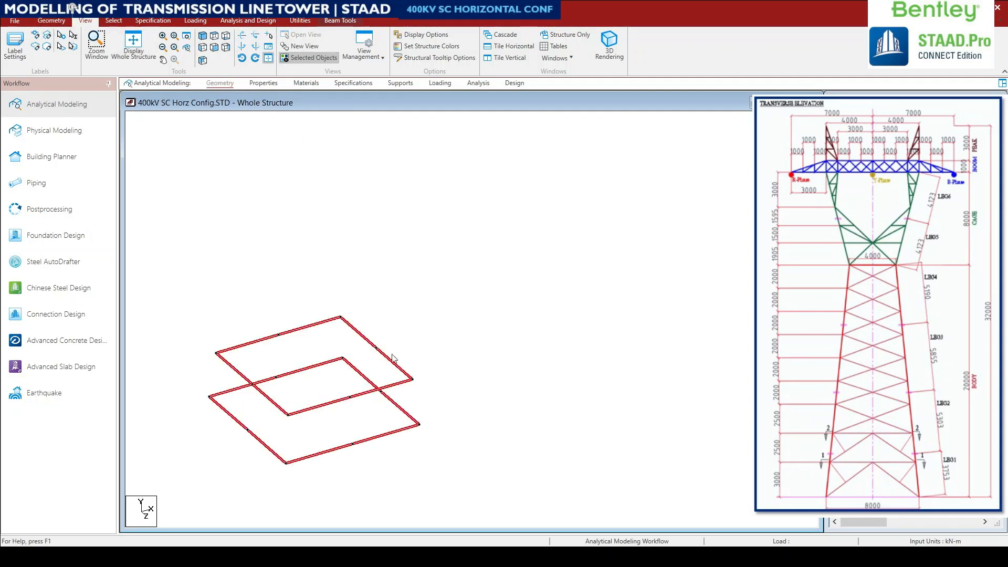
left_click(367, 324)
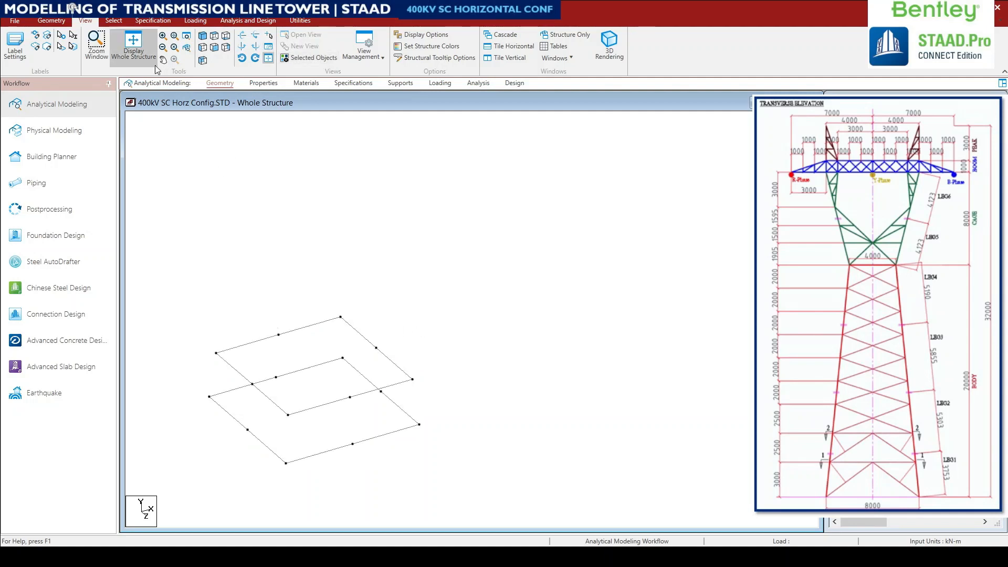
- Add diamond-shaped plan bracing joining the midpoints of adjacent sides in both horizontal frames, and redisplay the whole structure
left_click(51, 20)
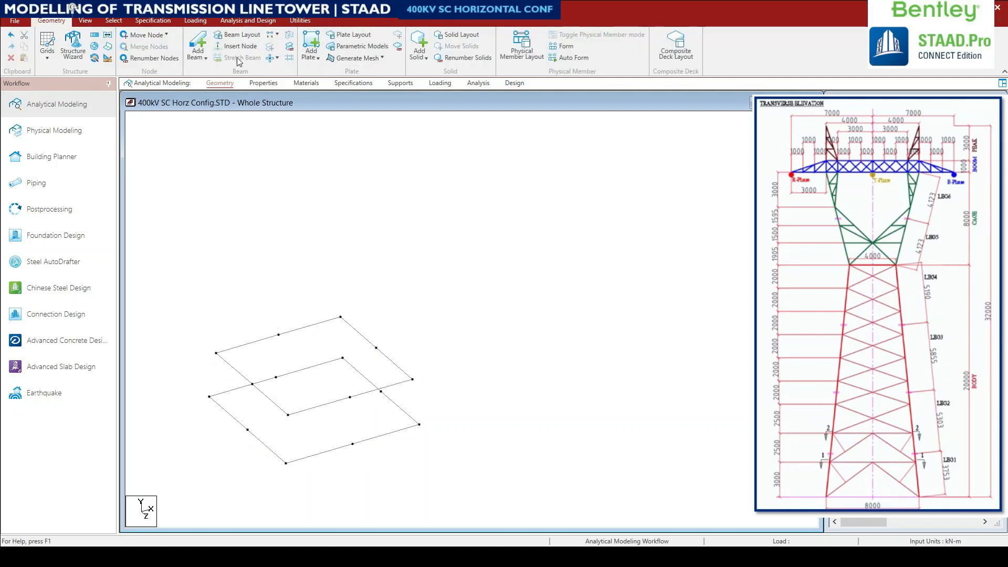
left_click(198, 42)
left_click_drag(278, 335, 253, 384)
left_click_drag(254, 385, 350, 397)
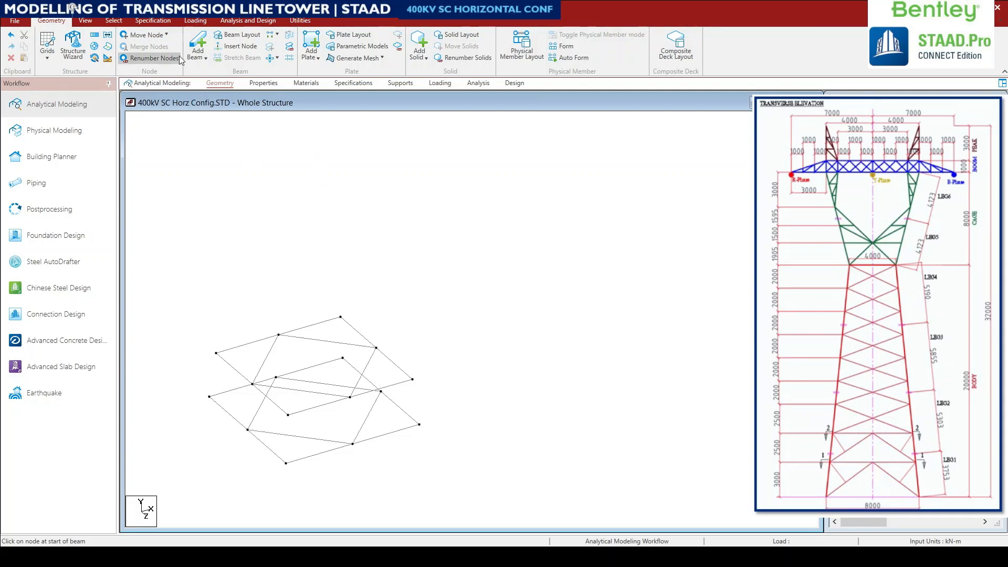
left_click(104, 21)
left_click(85, 21)
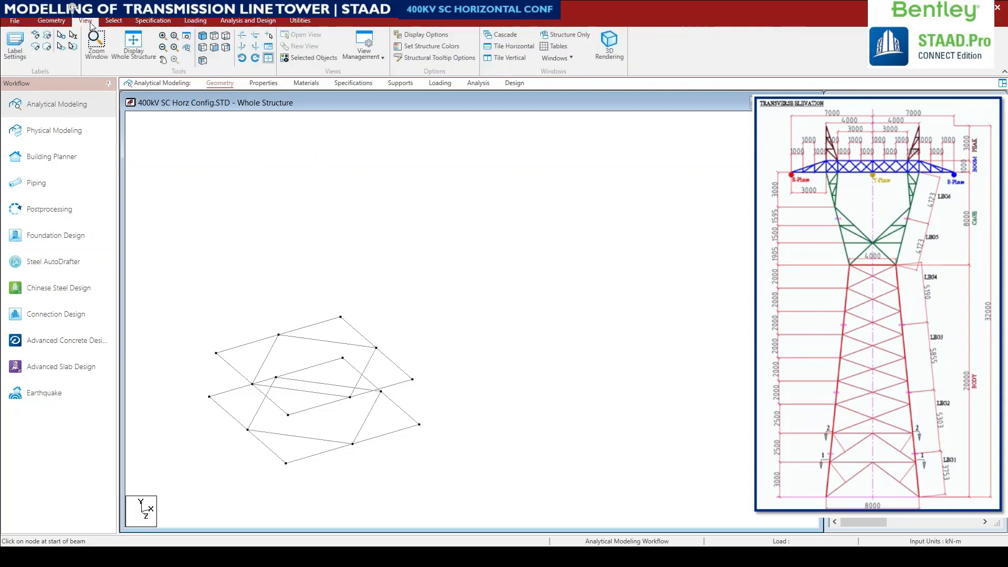
left_click(134, 50)
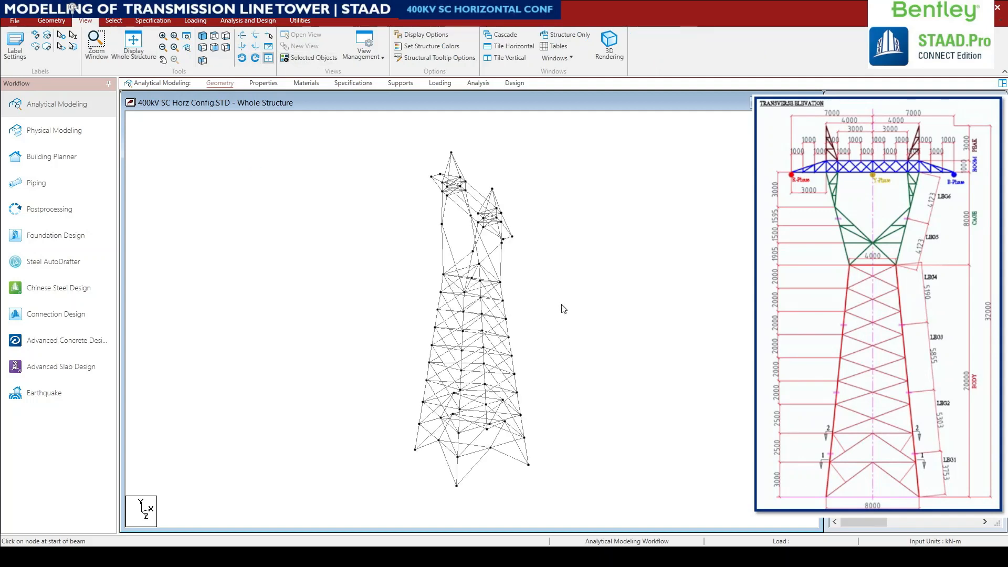
scroll(578, 449, "up", 5)
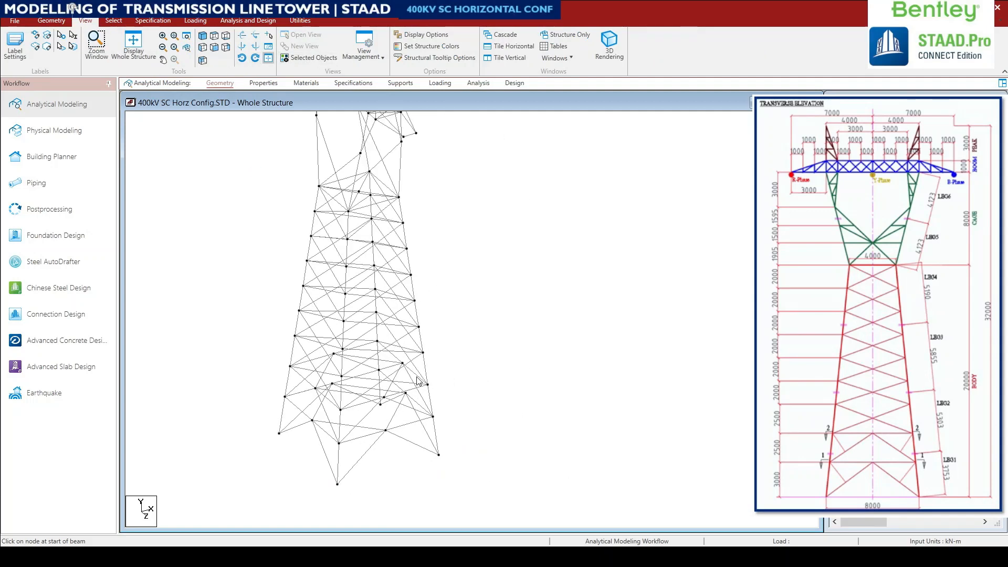
key("Escape")
- Intersect the crossing diagonals on both X-braced faces of the cage so that they are split at their crossing points
middle_click_drag(697, 352, 722, 439)
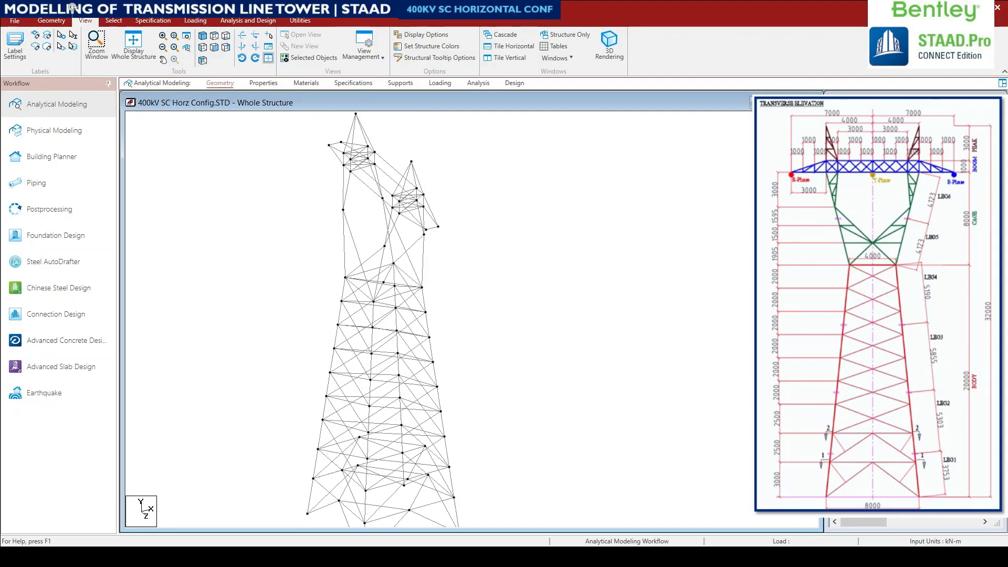
scroll(405, 210, "up", 1)
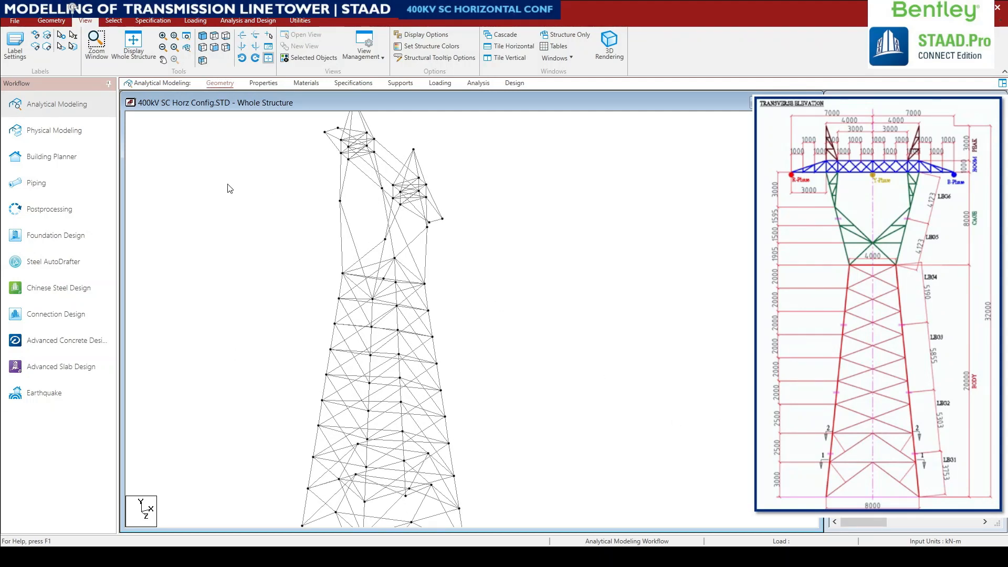
left_click(204, 49)
middle_click_drag(436, 257, 441, 475)
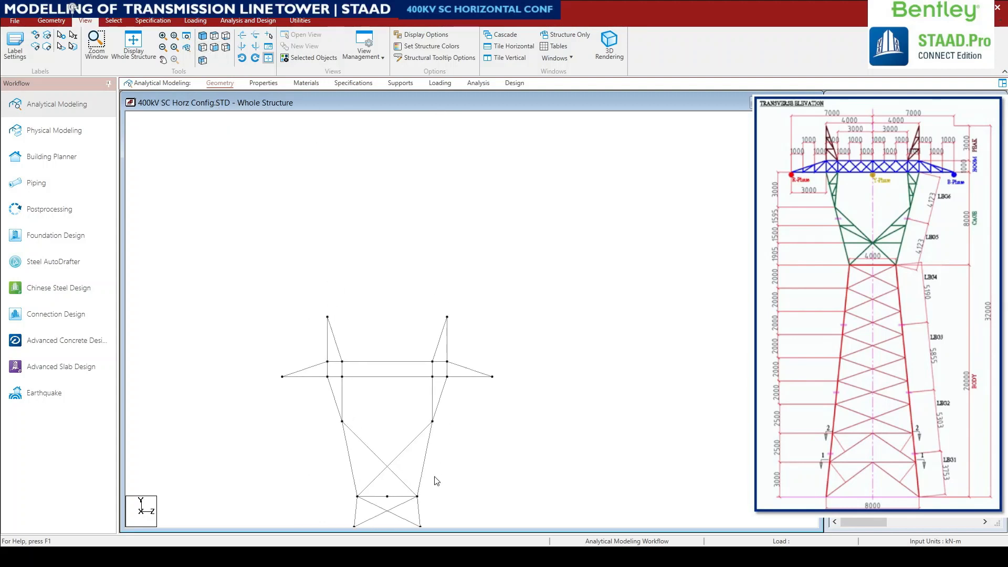
scroll(435, 473, "up", 2)
scroll(423, 483, "up", 1)
left_click_drag(414, 461, 360, 418)
left_click(203, 35)
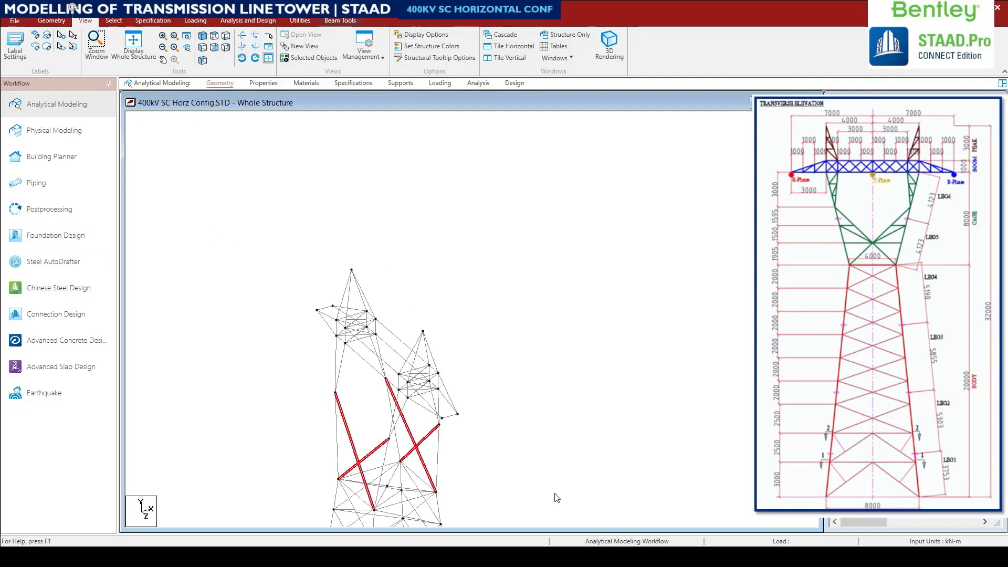
middle_click_drag(428, 401, 392, 327)
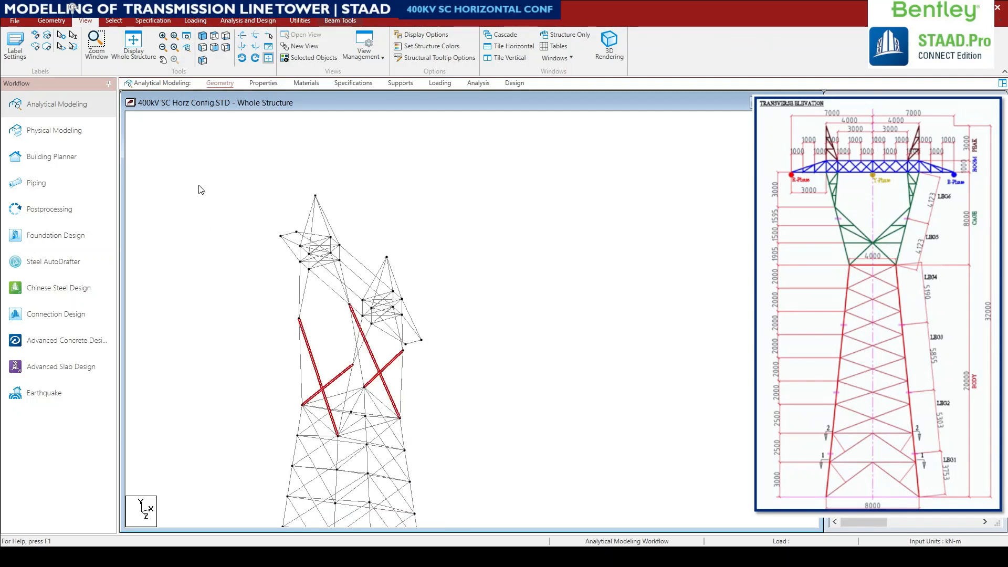
left_click(51, 21)
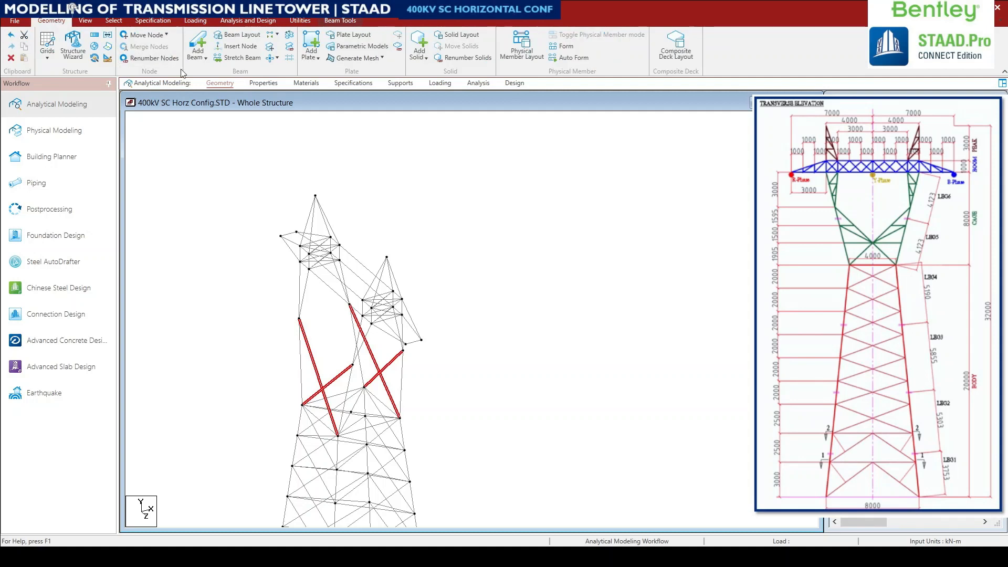
left_click(275, 60)
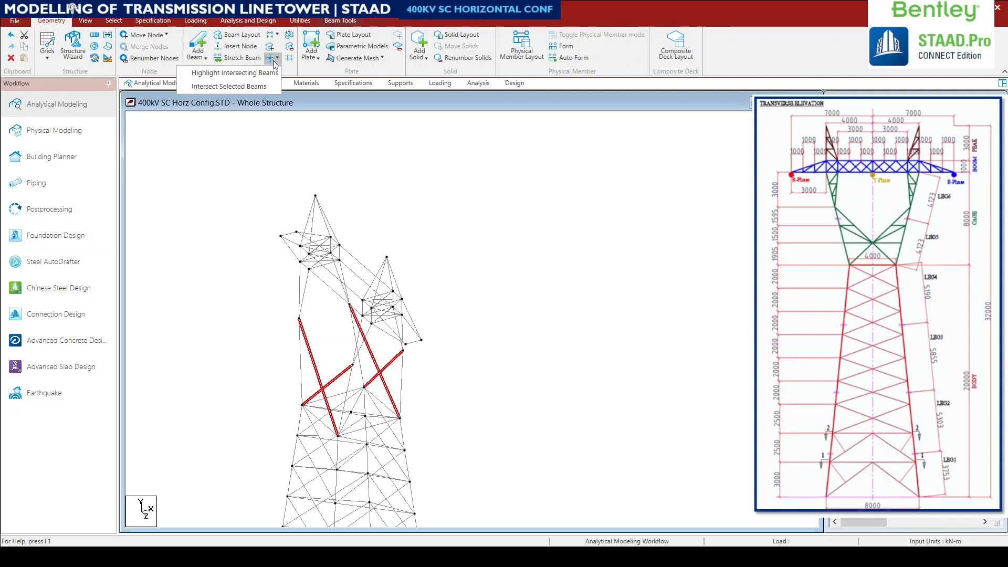
left_click(246, 87)
left_click(452, 299)
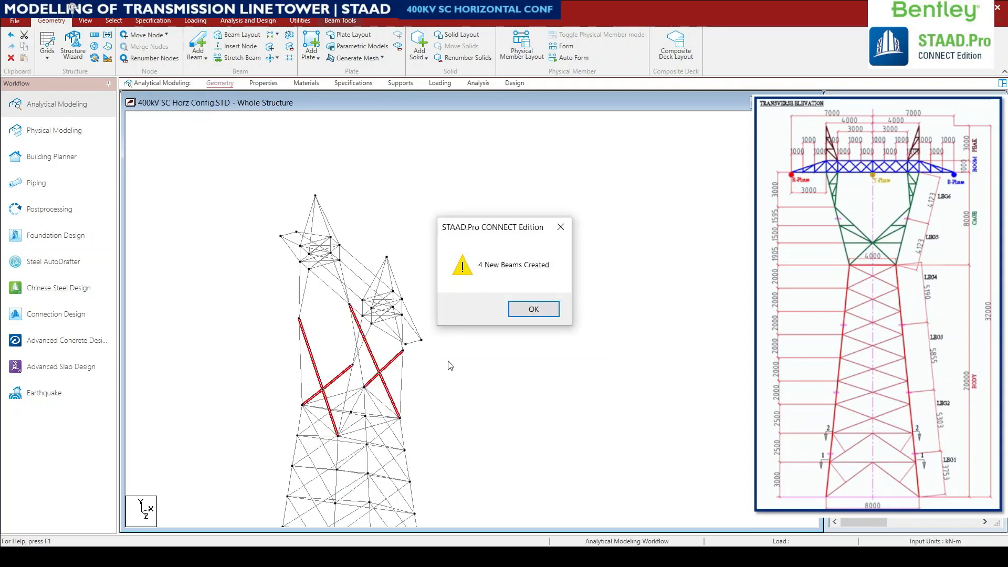
left_click(523, 312)
left_click(486, 390)
- Inspect the cage's X-bracing up close for nodes at the diagonals' crossing points
scroll(292, 398, "up", 2)
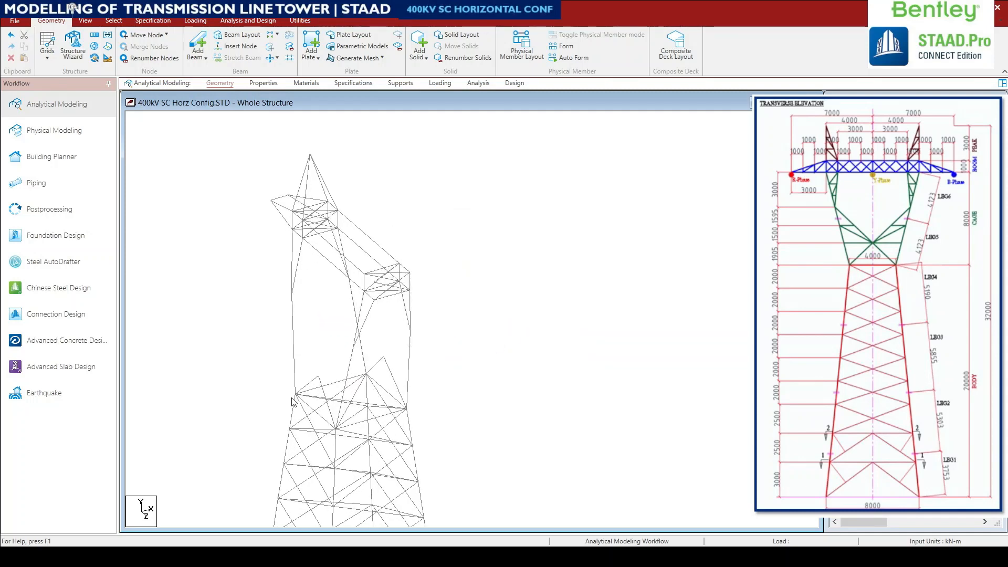
scroll(292, 398, "up", 5)
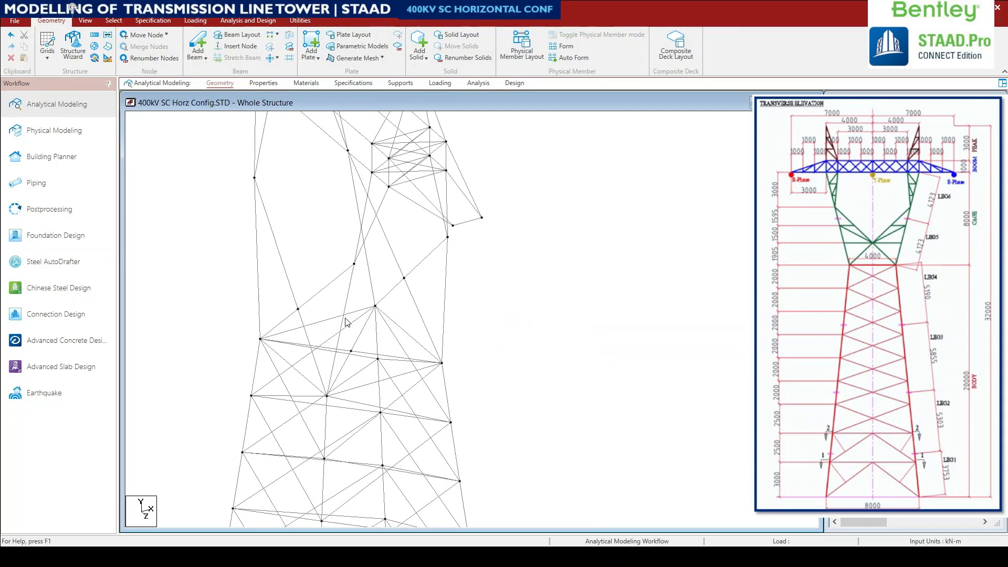
scroll(344, 313, "up", 3)
middle_click_drag(344, 310, 398, 418)
scroll(336, 416, "up", 1)
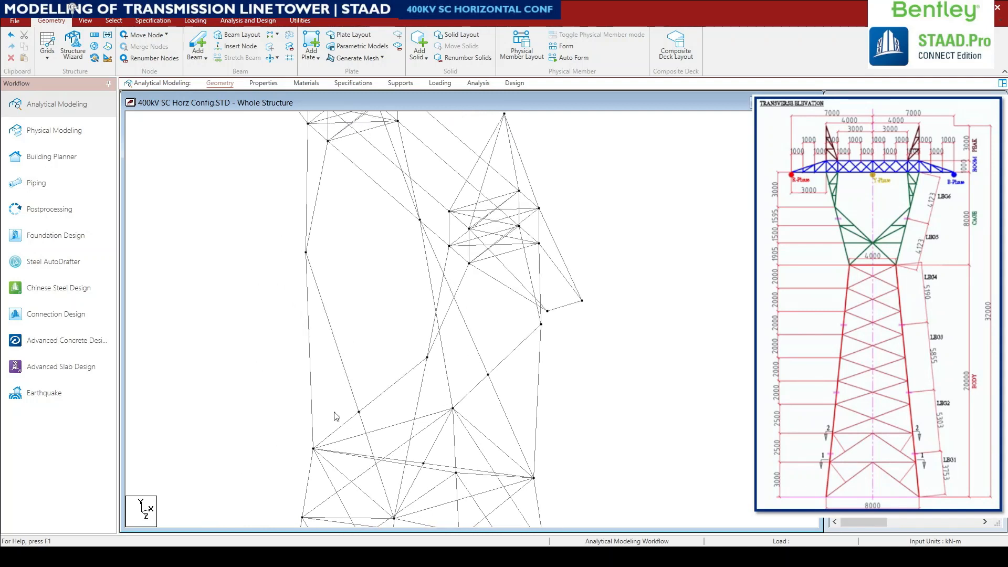
- Display the beam orientation axes and check the four main leg members of the lower cage
left_click(313, 400)
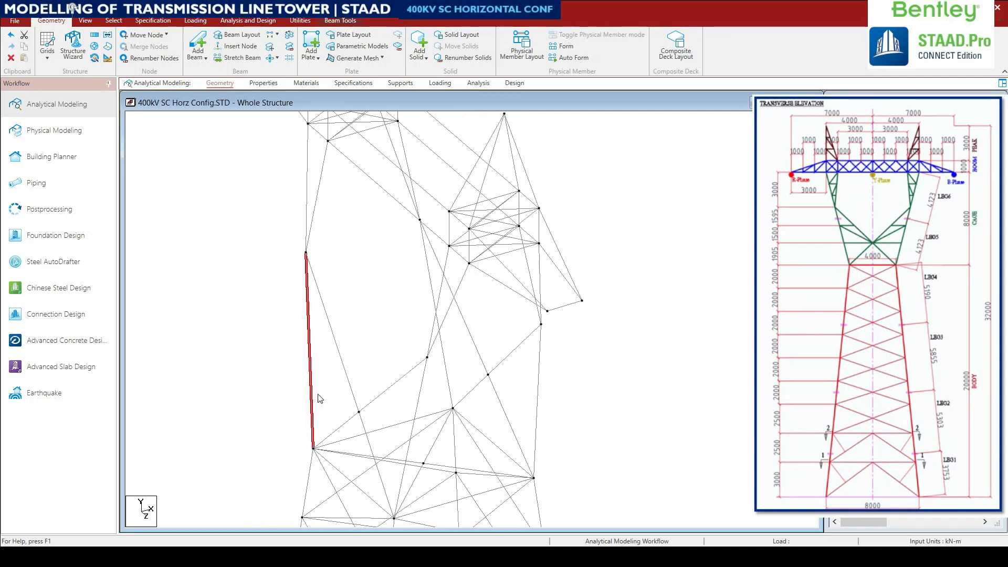
left_click(268, 387)
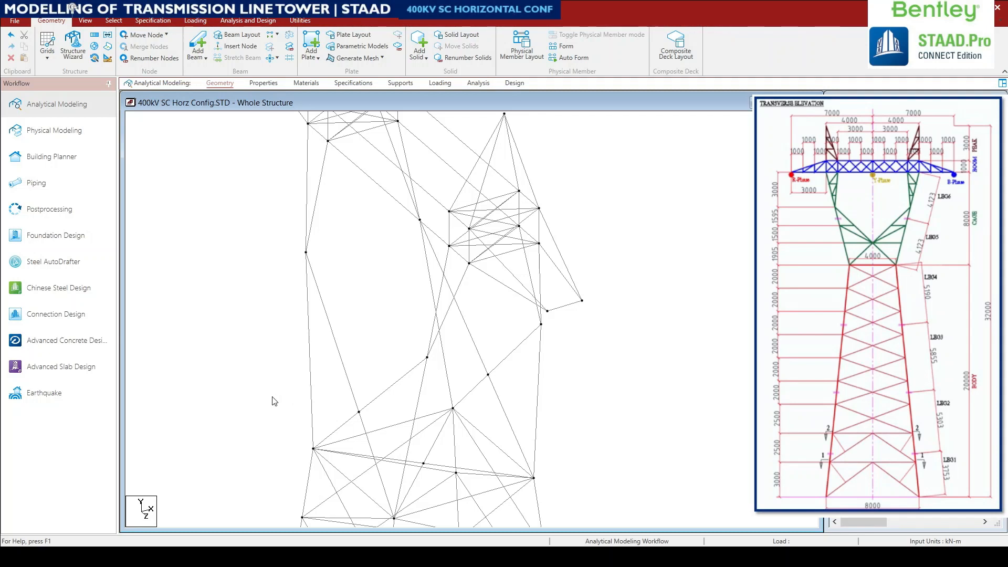
key("shift+o")
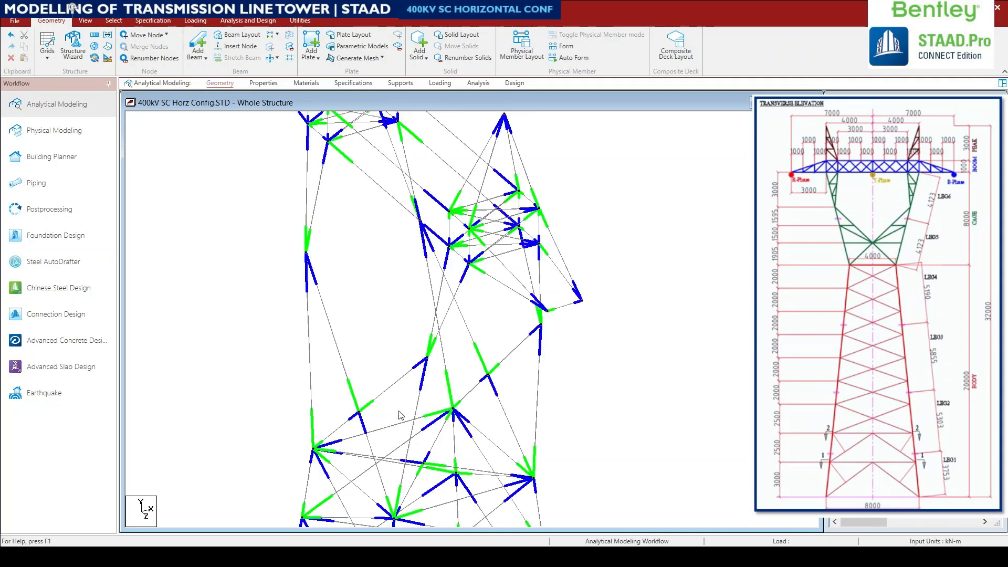
left_click(417, 410)
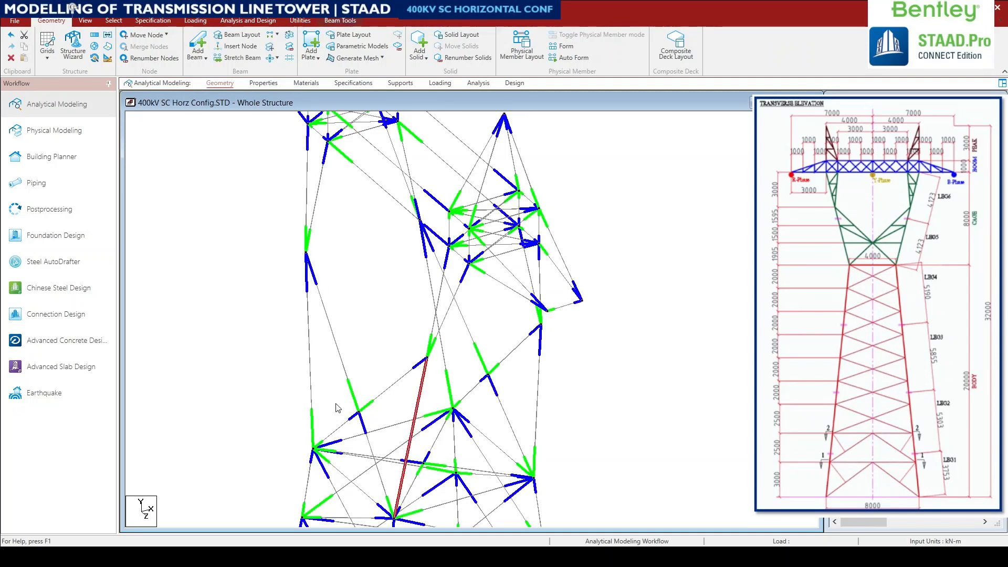
left_click(310, 375, "ctrl")
left_click(448, 383, "ctrl")
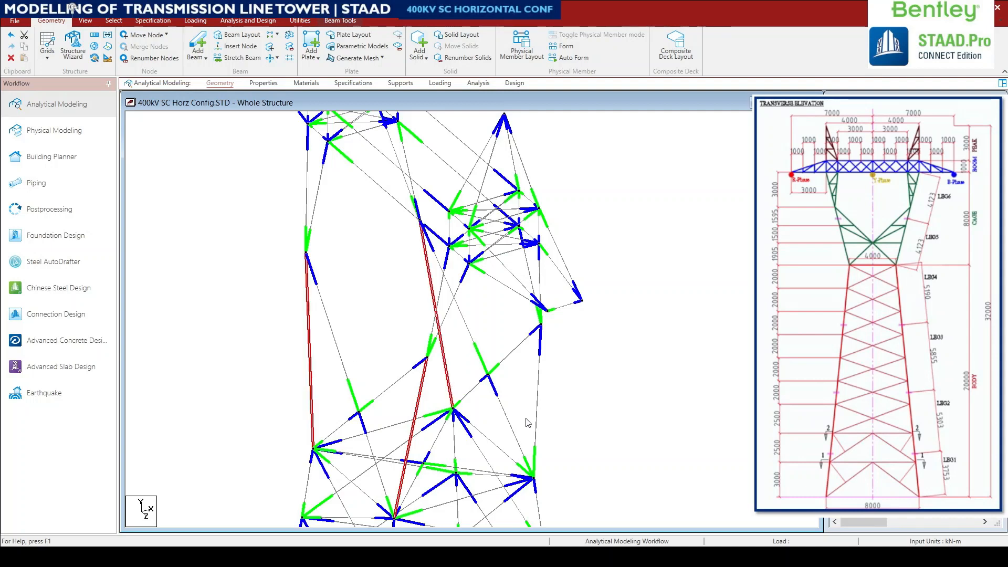
left_click(538, 401, "ctrl")
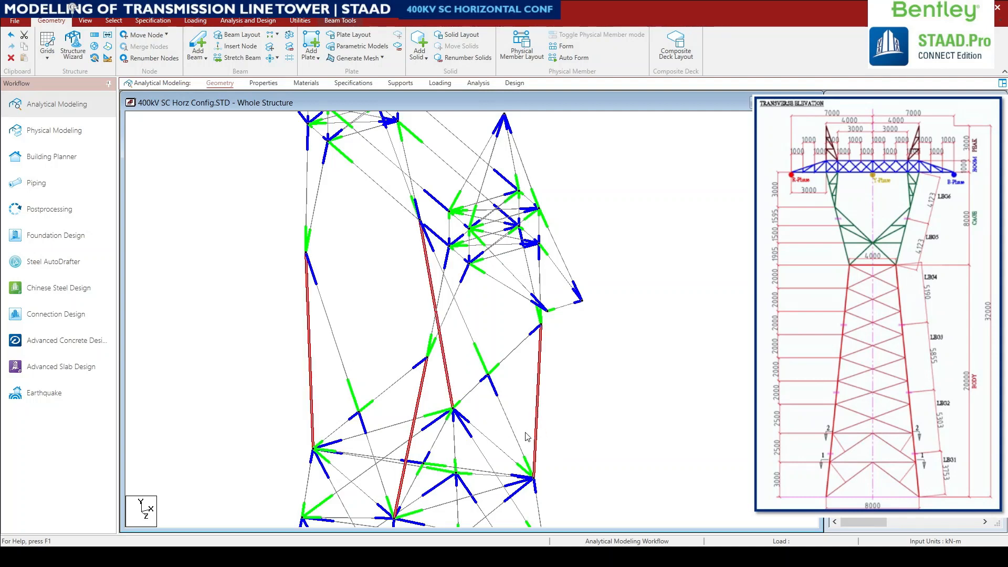
left_click(640, 402)
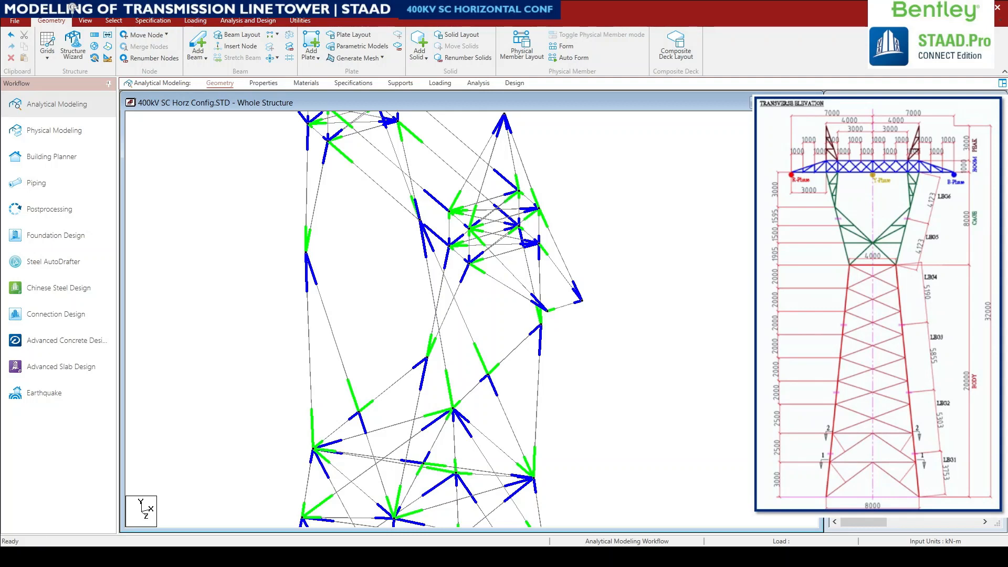
- Insert a node at a distance of 1.905 m on each of the four lower cage leg members
left_click(311, 373)
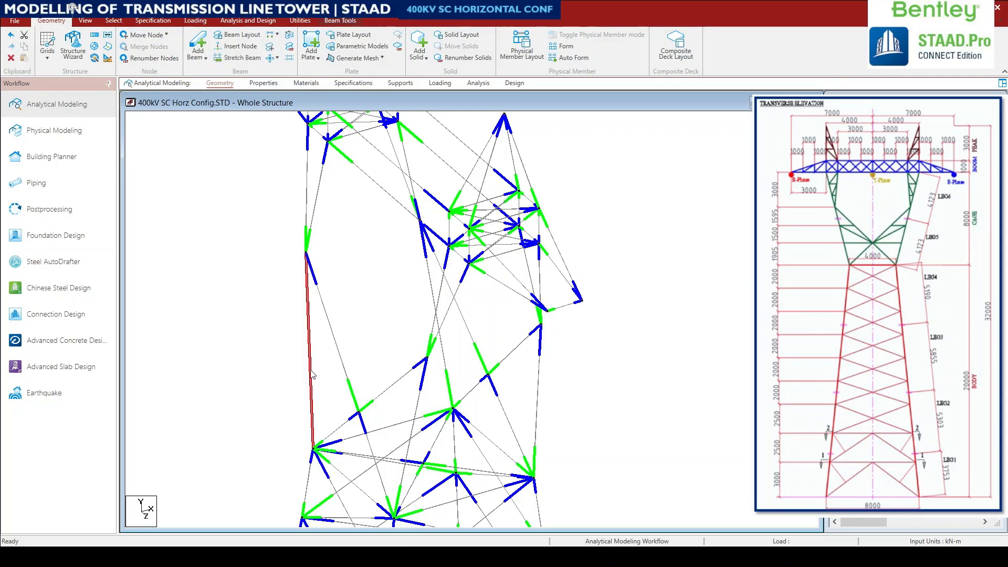
left_click(416, 410, "ctrl")
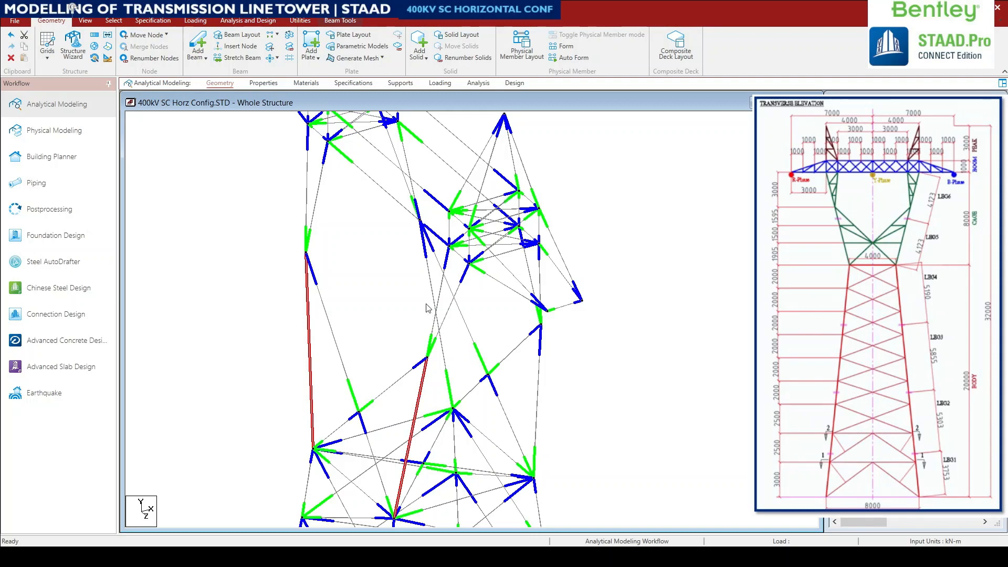
left_click(431, 285, "ctrl")
left_click(537, 431, "ctrl")
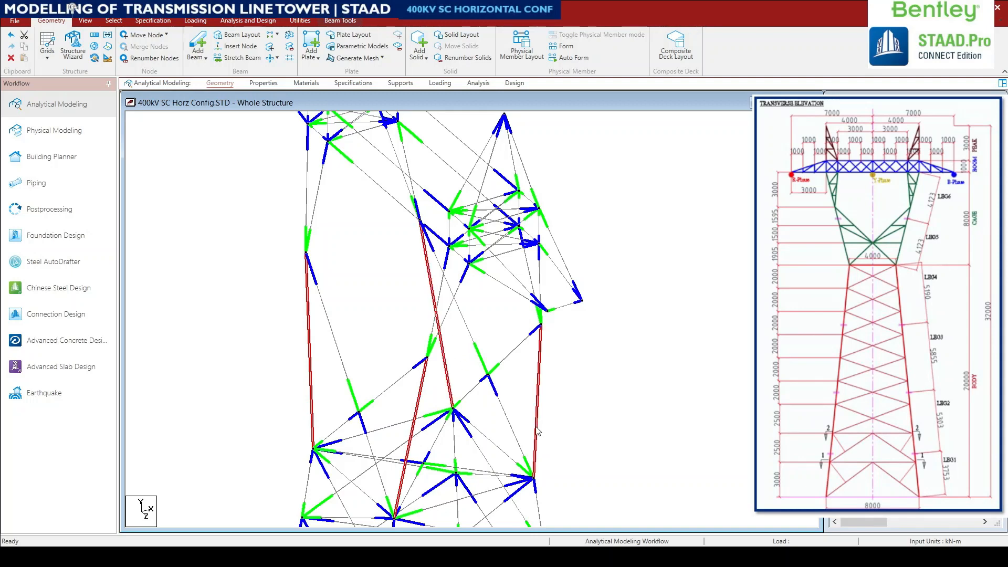
middle_click_drag(545, 452, 525, 416)
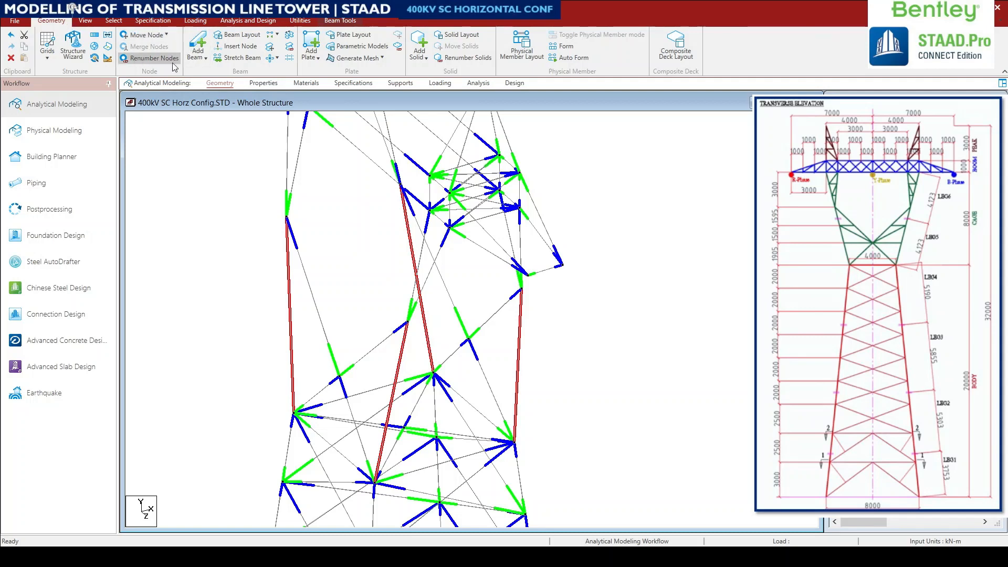
left_click(237, 46)
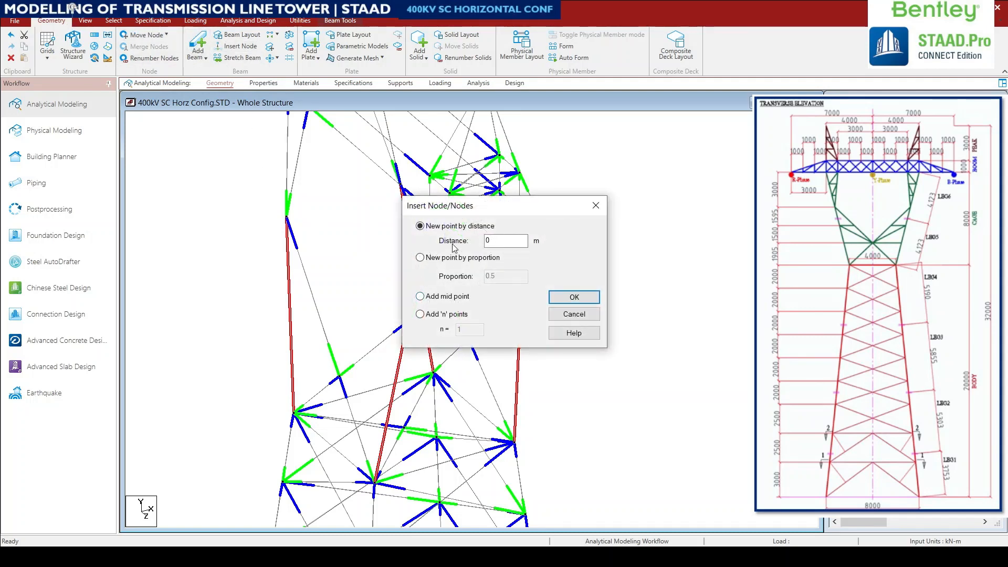
left_click_drag(498, 241, 486, 240)
type("1.905")
left_click(574, 297)
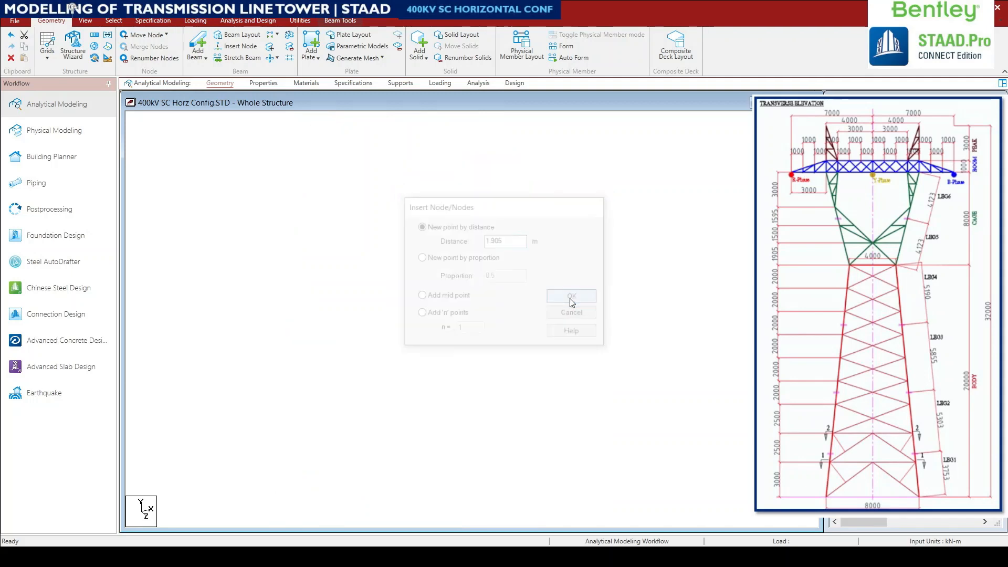
- Insert another node by distance on the upper segments of the split cage leg members
left_click(292, 309)
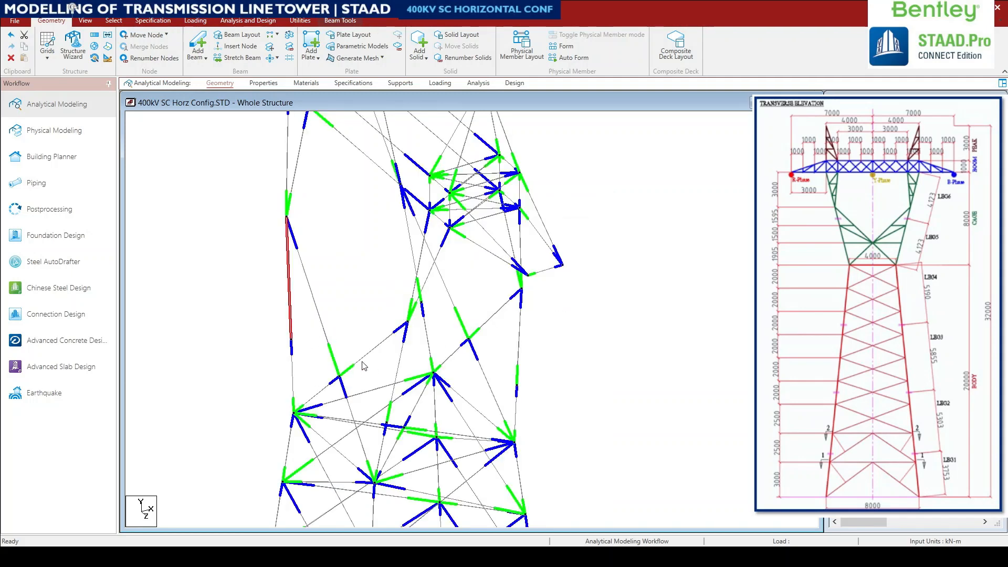
left_click(399, 366, "ctrl")
left_click(420, 255, "ctrl")
left_click(520, 330, "ctrl")
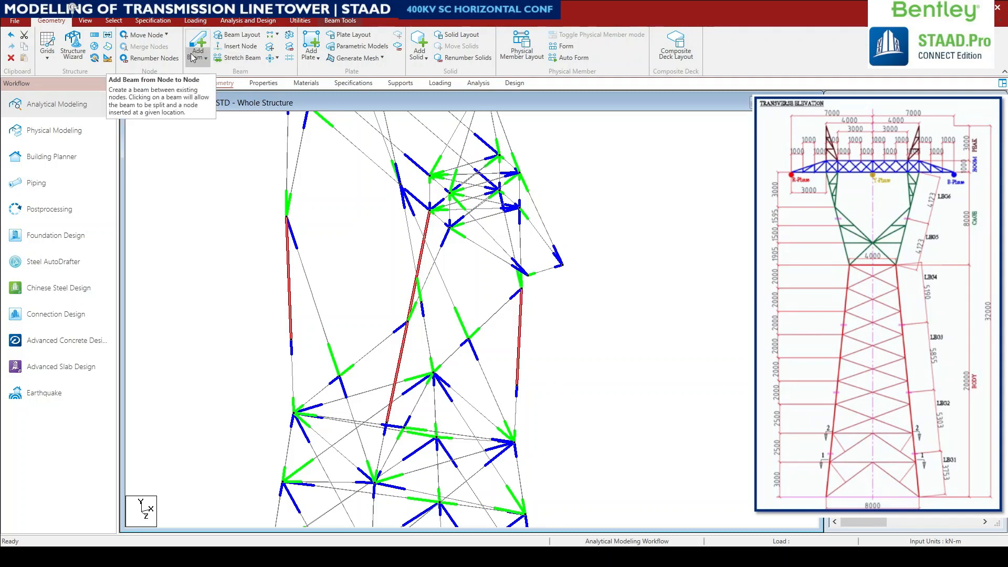
left_click(141, 35)
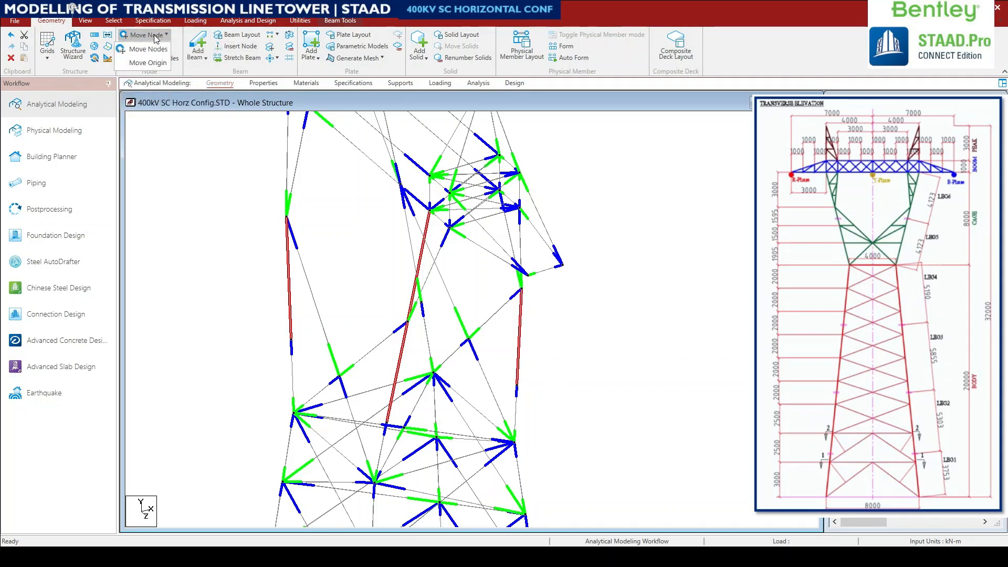
left_click(225, 47)
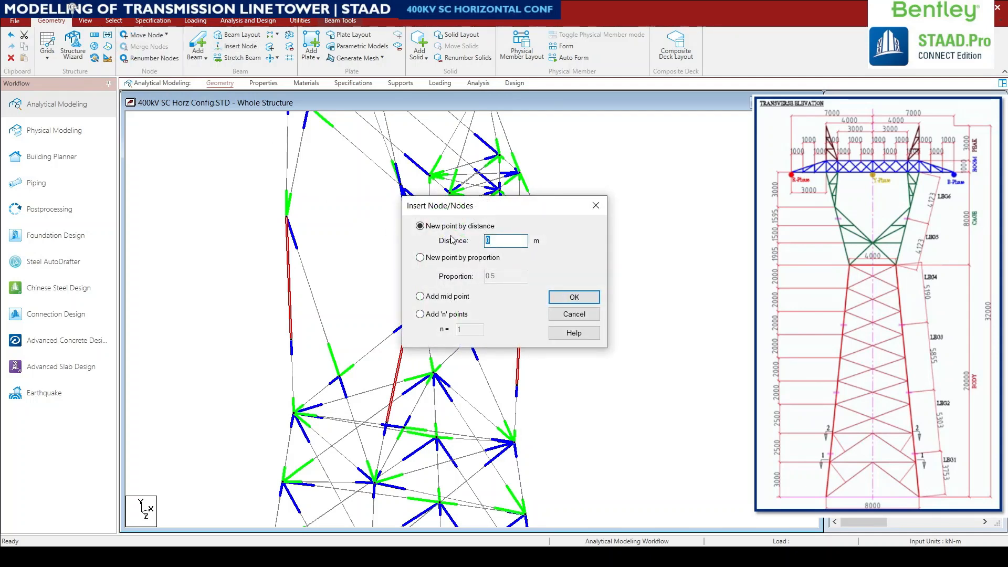
key("Return")
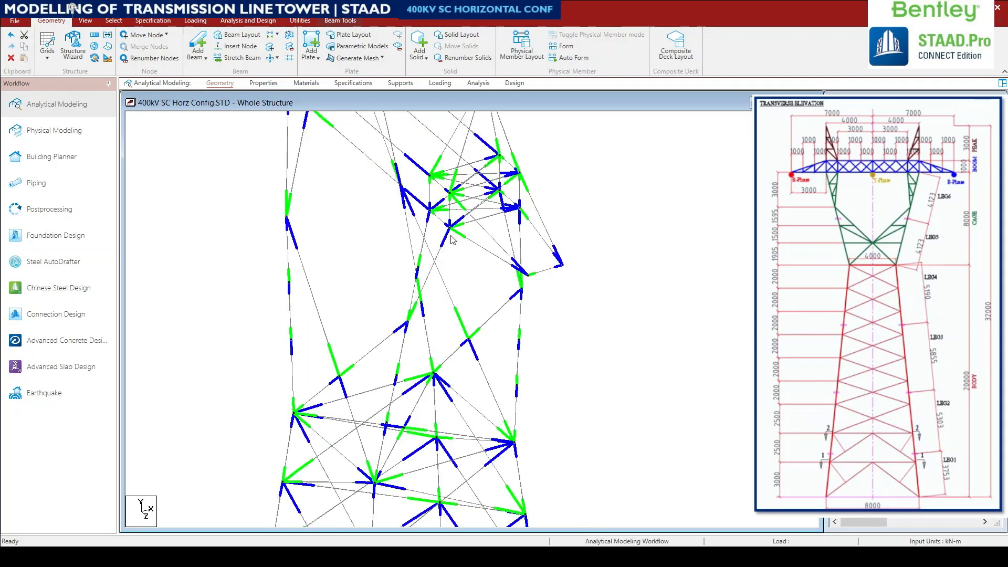
- Check the topmost segments of the split cage legs and hide the beam orientation axes
left_click(287, 264)
left_click(520, 309, "ctrl")
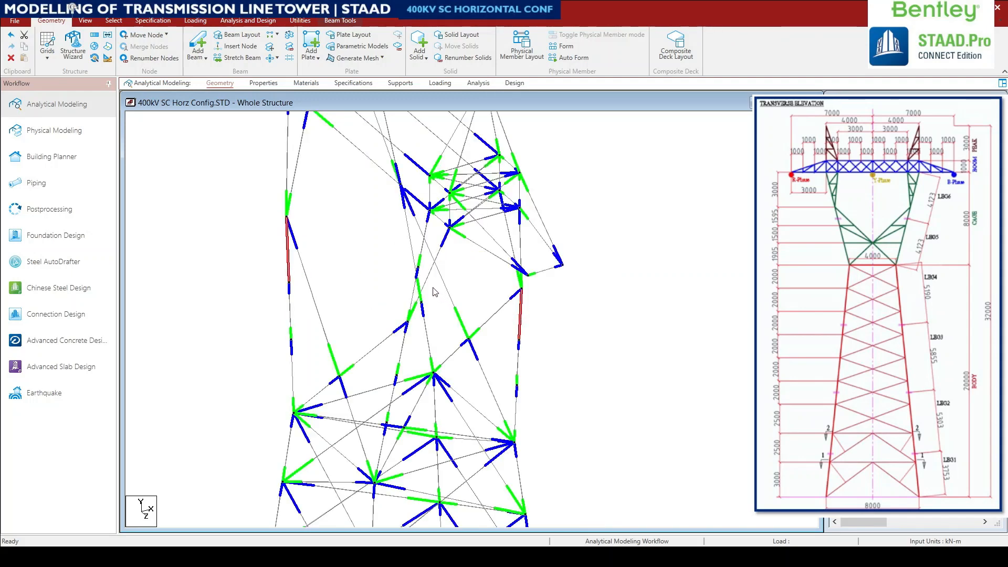
left_click(402, 346, "ctrl")
left_click(489, 353)
scroll(281, 276, "down", 3)
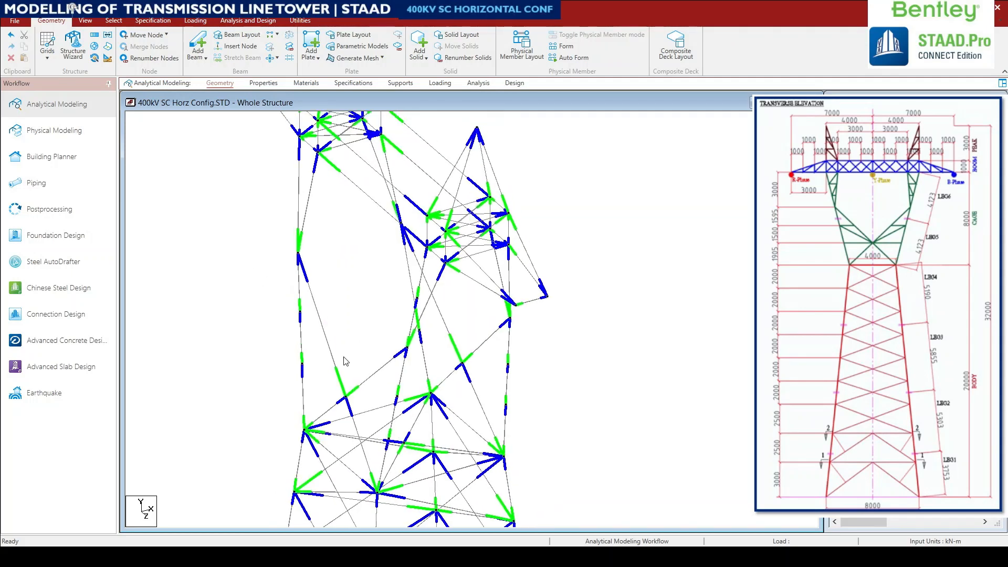
key("shift+o")
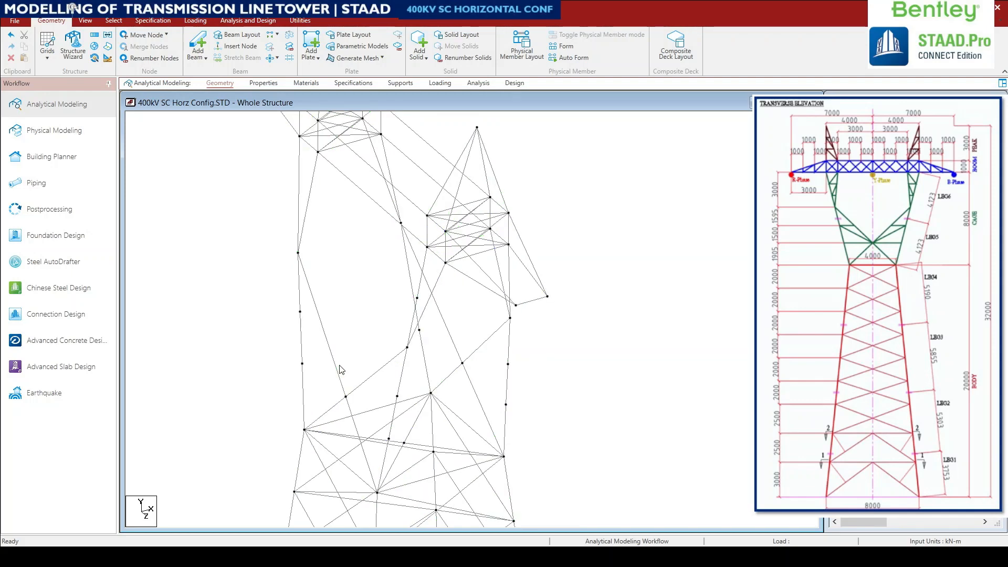
- Select the upper cage leg members running from the underside of the boom to the cage waist on both sides
middle_click_drag(361, 306, 368, 386)
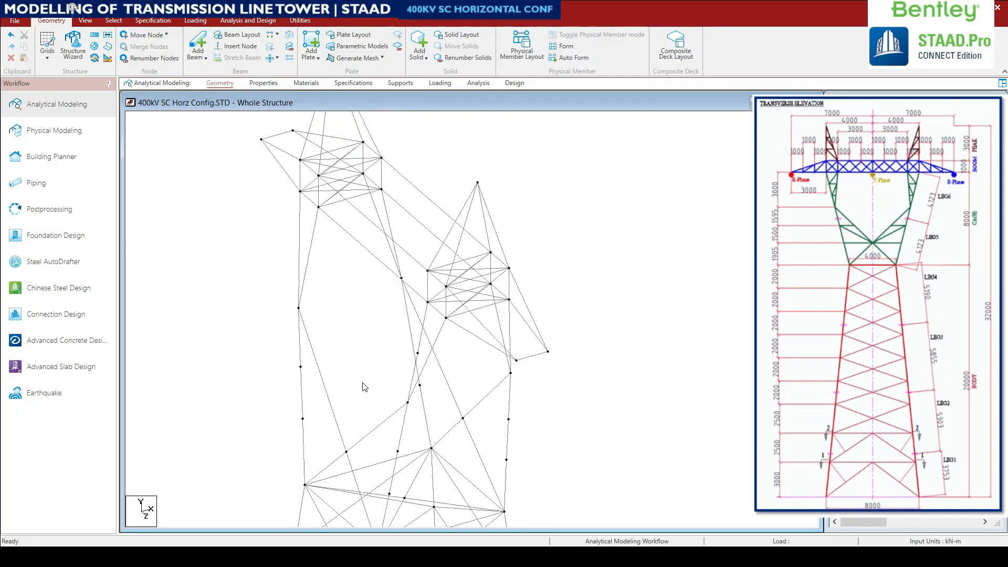
left_click(300, 257)
left_click(423, 340, "ctrl")
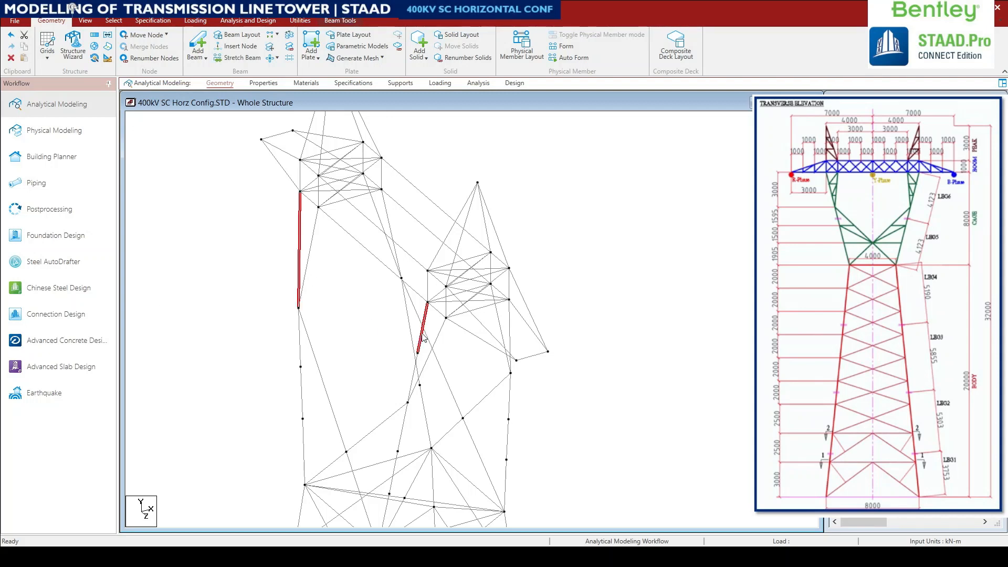
left_click(435, 336)
left_click(439, 340)
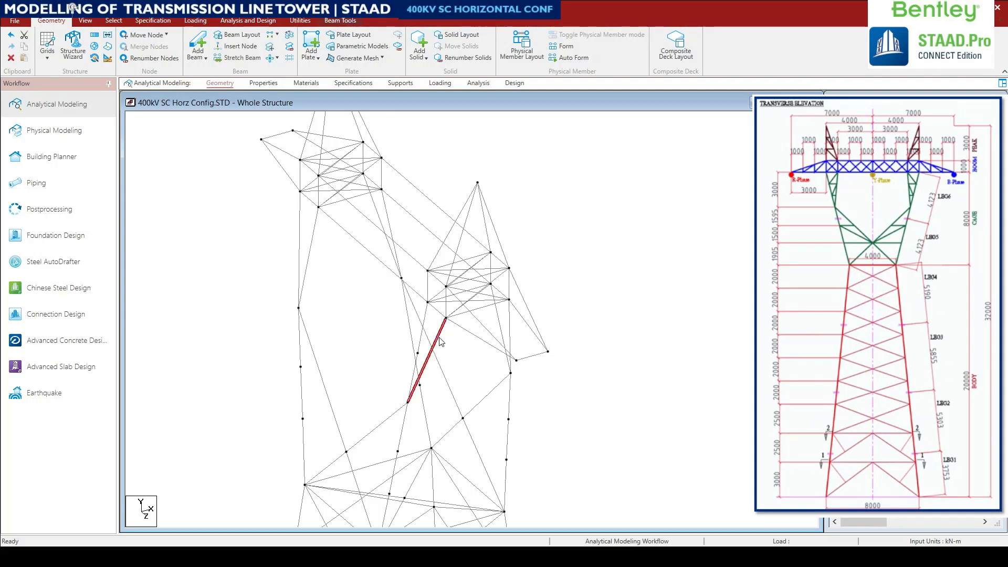
left_click(425, 321, "ctrl")
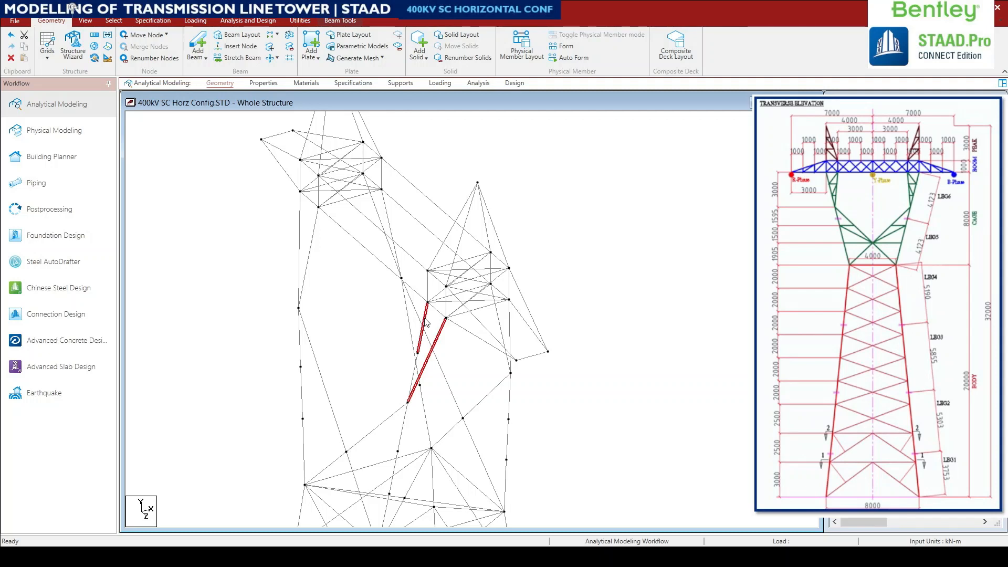
left_click(308, 258, "ctrl")
left_click(300, 245, "ctrl")
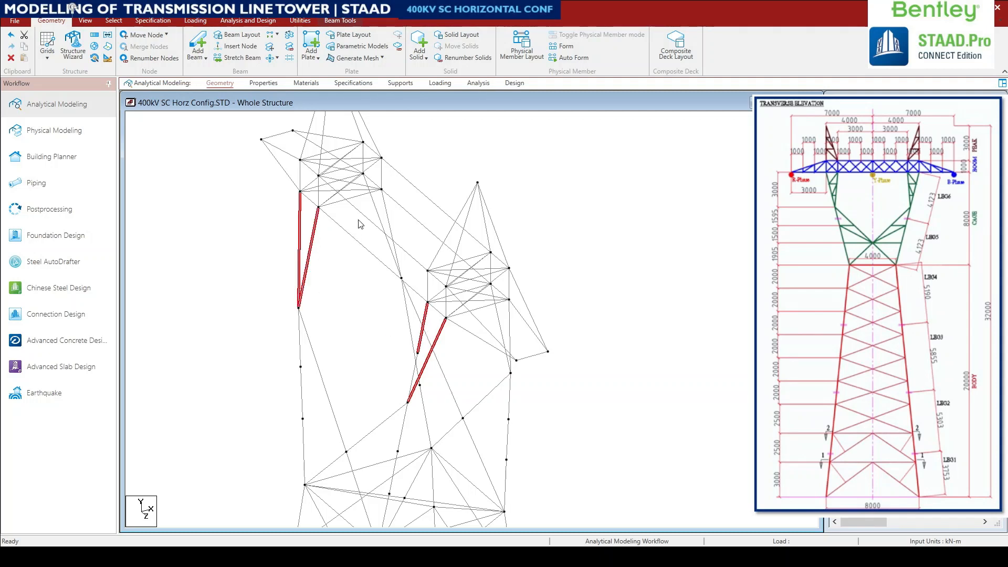
left_click(510, 336, "ctrl")
left_click(500, 323, "ctrl")
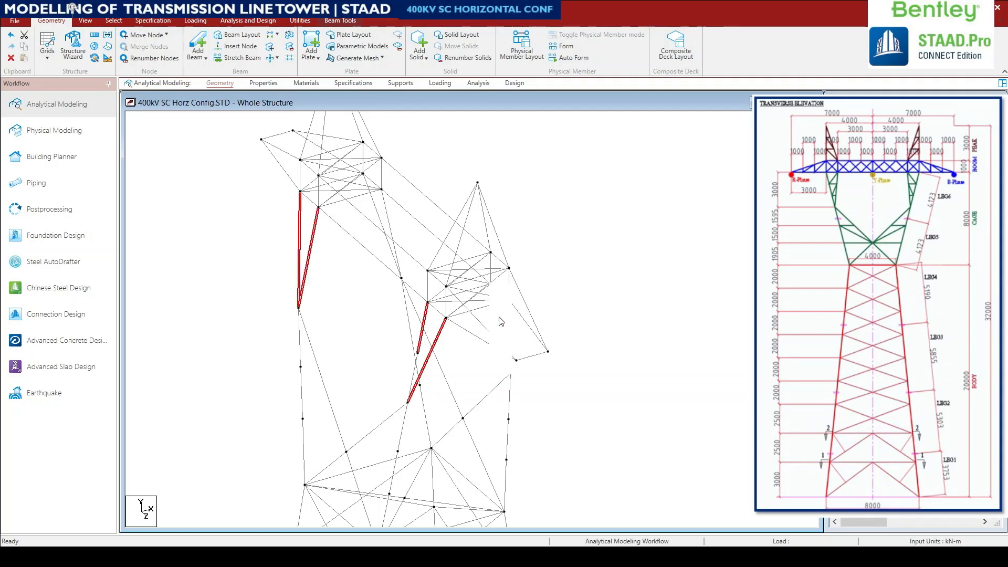
scroll(384, 203, "up", 3)
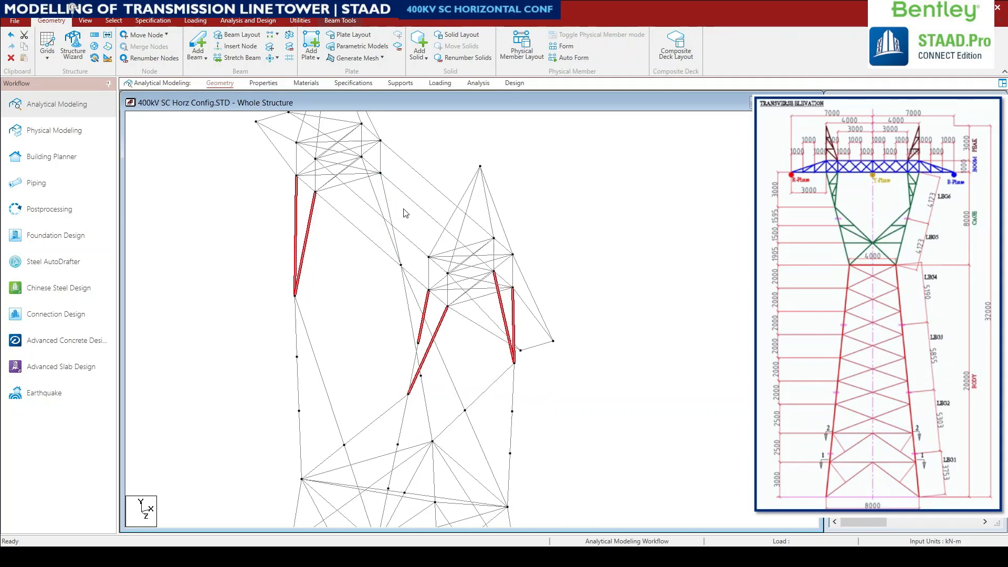
- Check the selected upper cage members in the longitudinal and transverse elevations and clear the selection
left_click(96, 24)
left_click(214, 47)
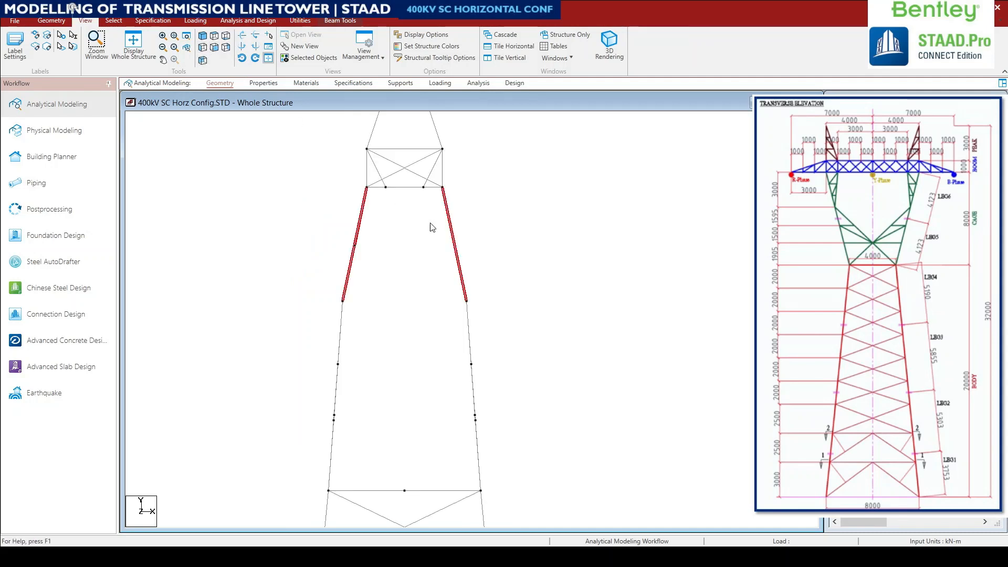
left_click(203, 47)
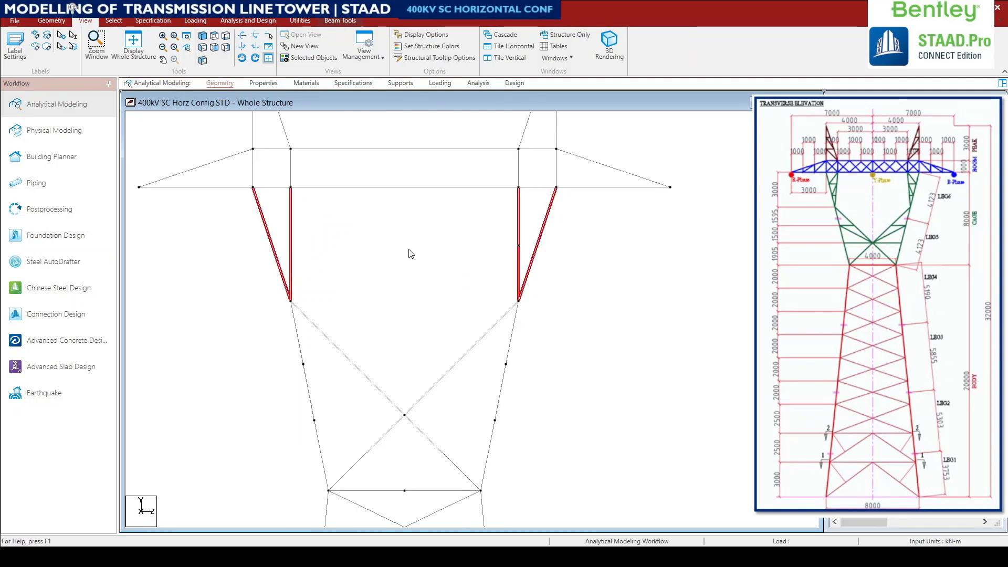
left_click(632, 265)
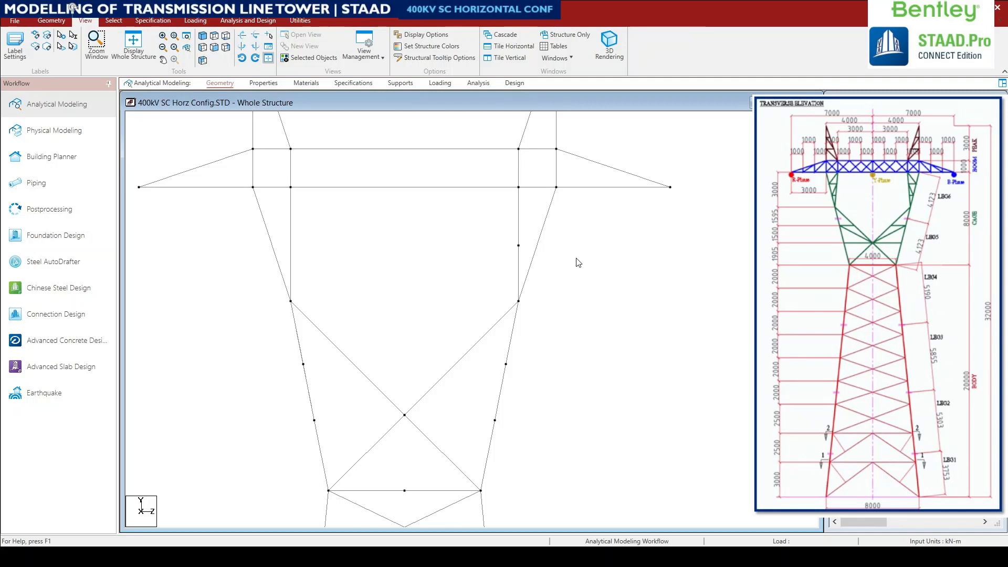
- Check the extra node on the inner upper cage member and reselect the cage members below the boom in the transverse elevation
left_click(519, 226)
left_click(533, 252)
left_click(519, 254)
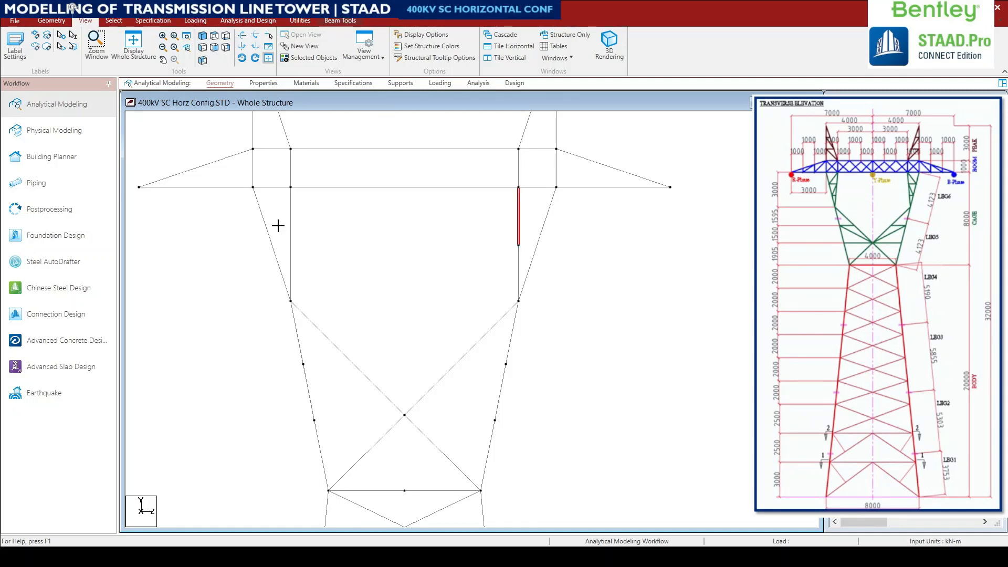
left_click_drag(256, 219, 322, 250, "ctrl")
left_click(546, 231, "ctrl")
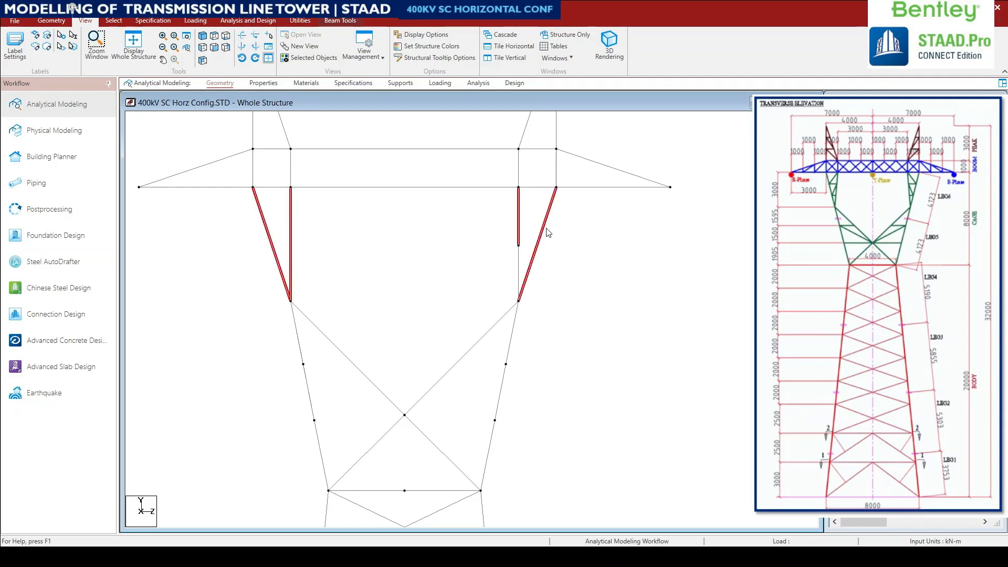
- Join the two segments of the split inner cage leg into one member and reselect all eight upper cage legs
left_click(203, 36)
scroll(511, 261, "up", 3)
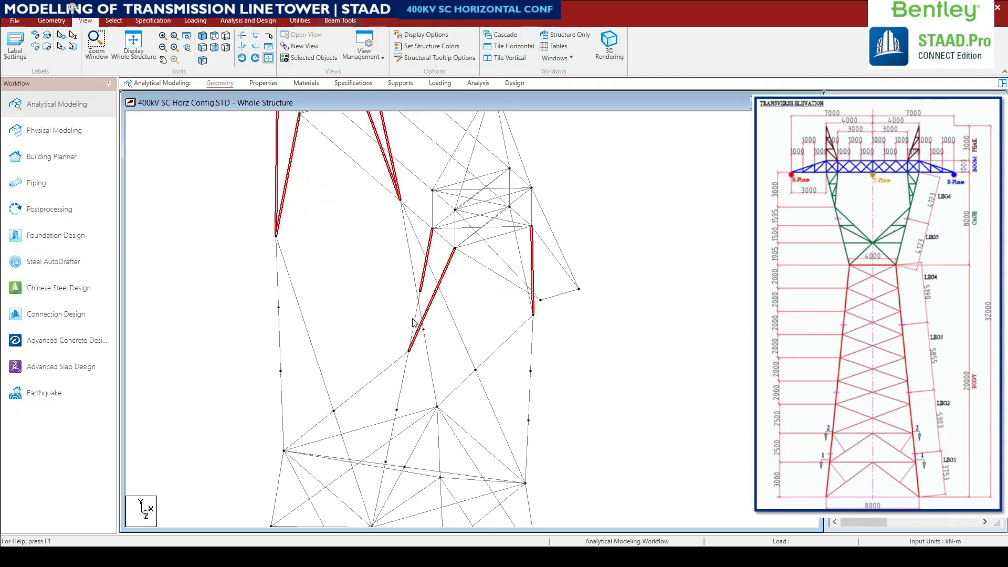
left_click(414, 322)
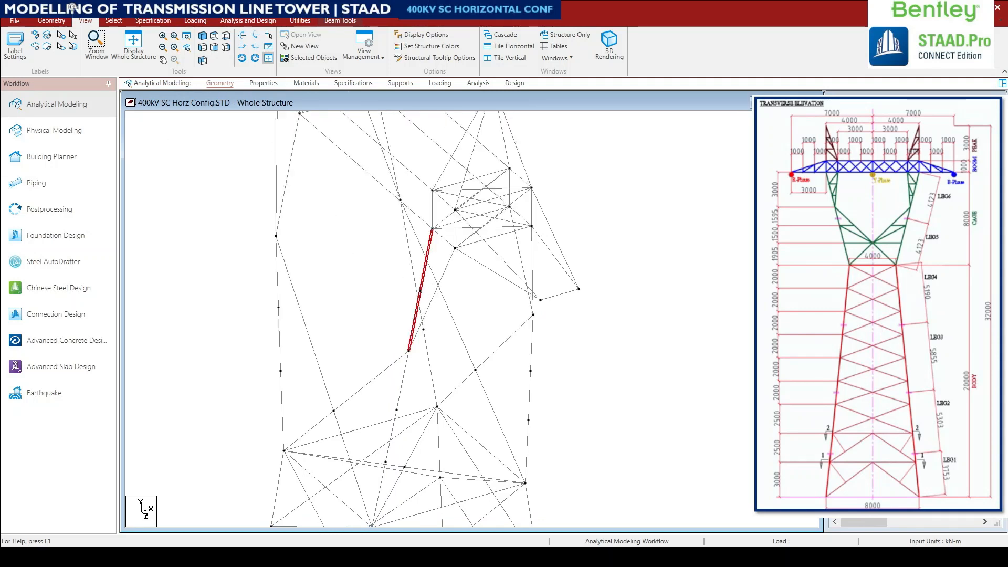
key("f")
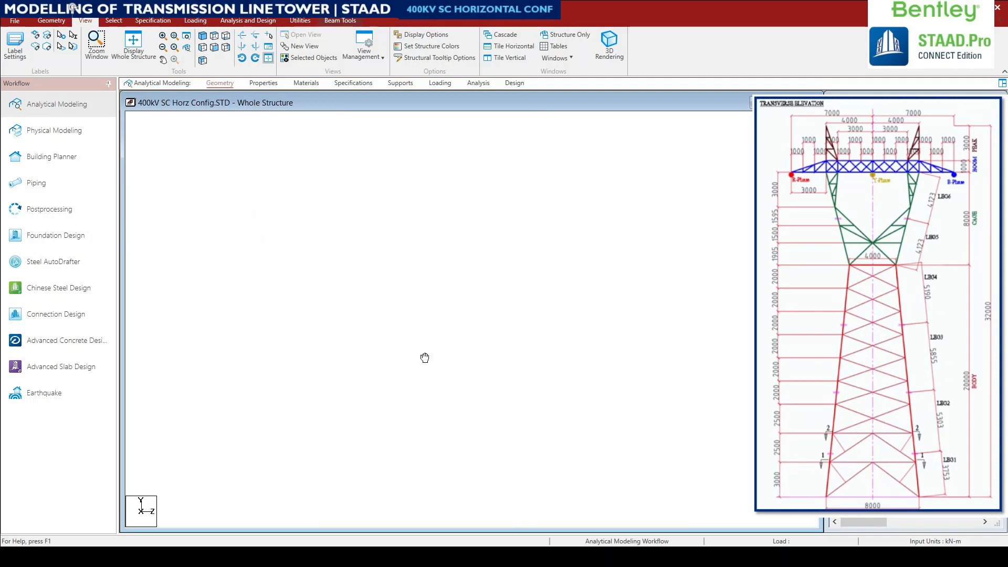
left_click(202, 35)
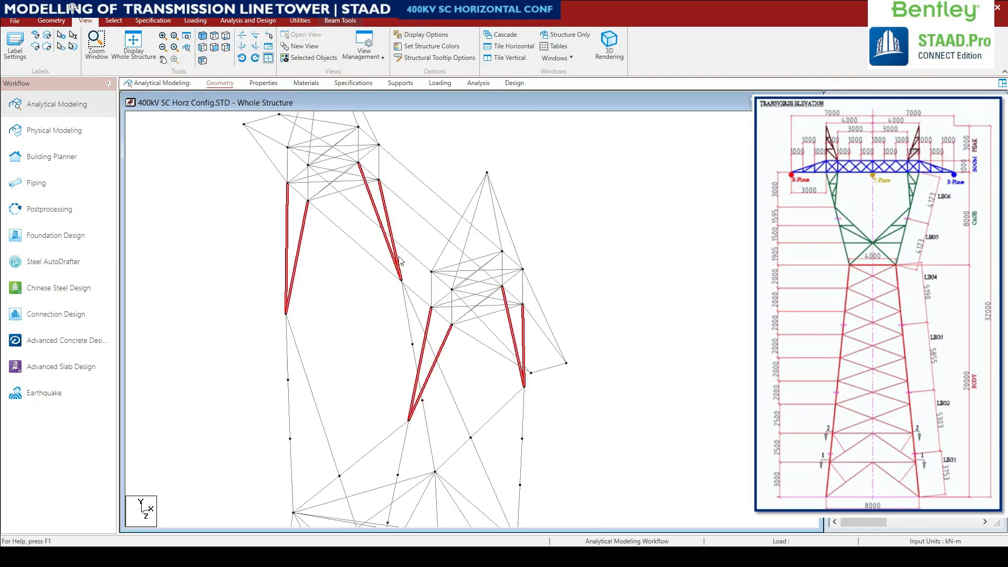
- Insert two evenly spaced nodes in each of the eight selected upper cage legs
left_click(51, 21)
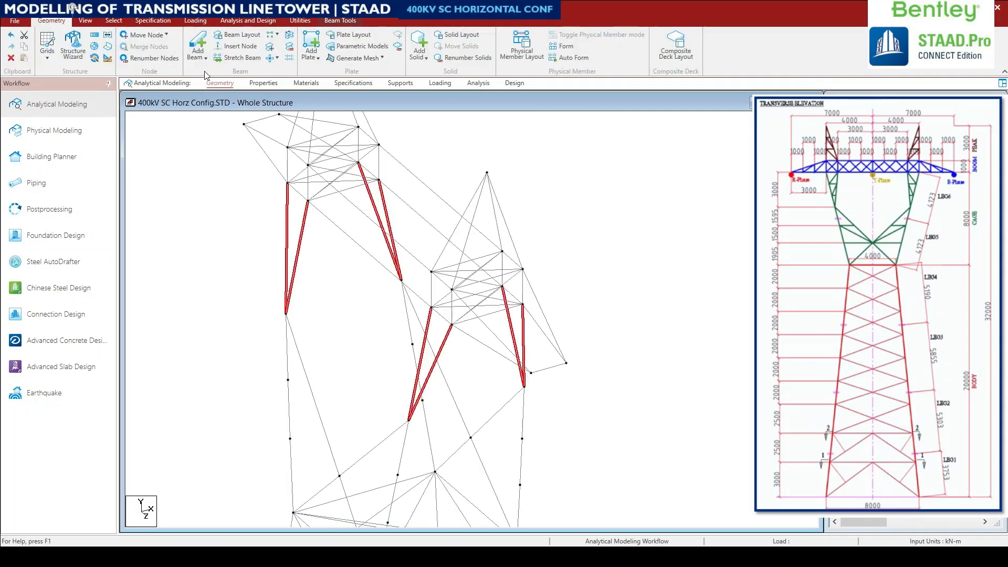
left_click(237, 47)
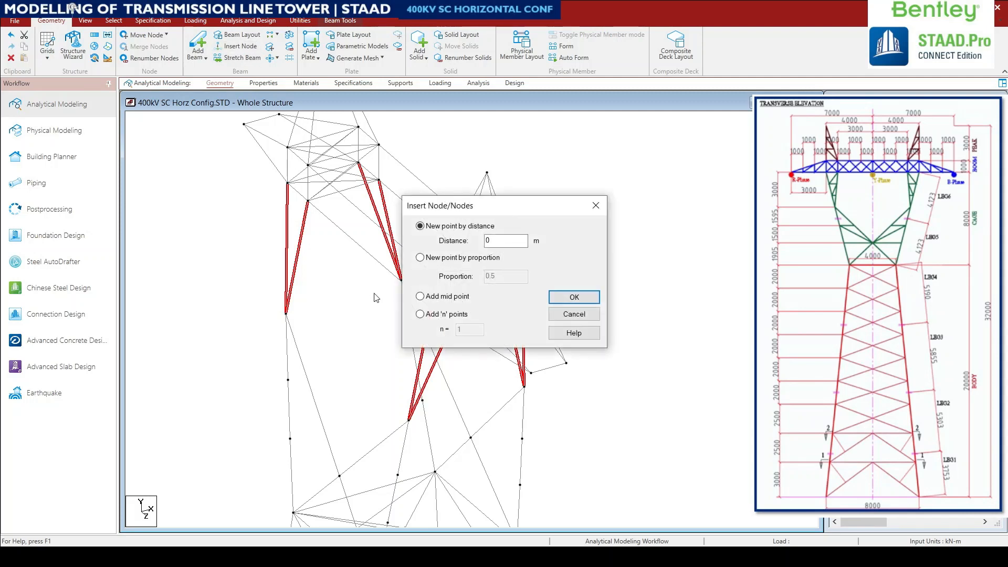
left_click(435, 315)
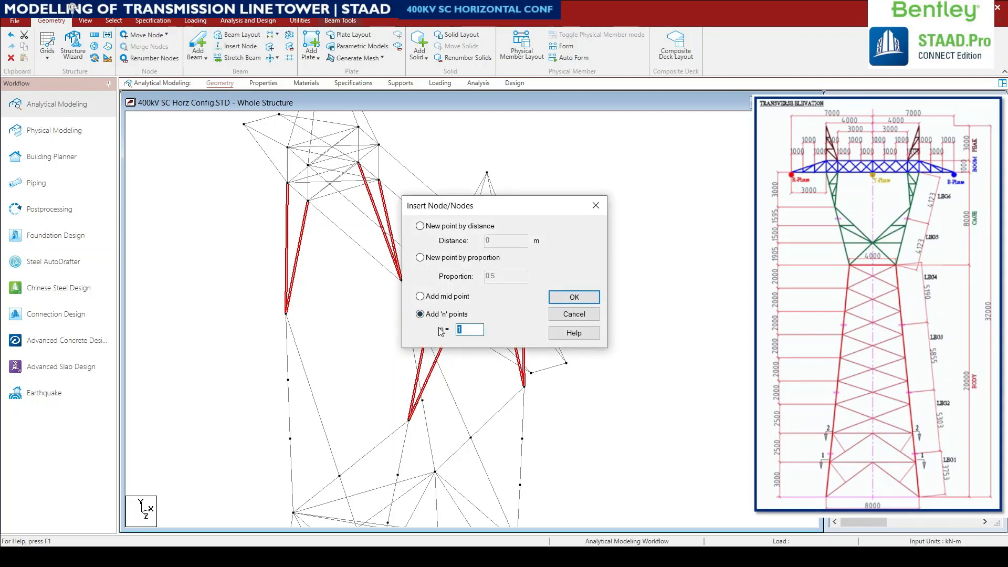
left_click(575, 297)
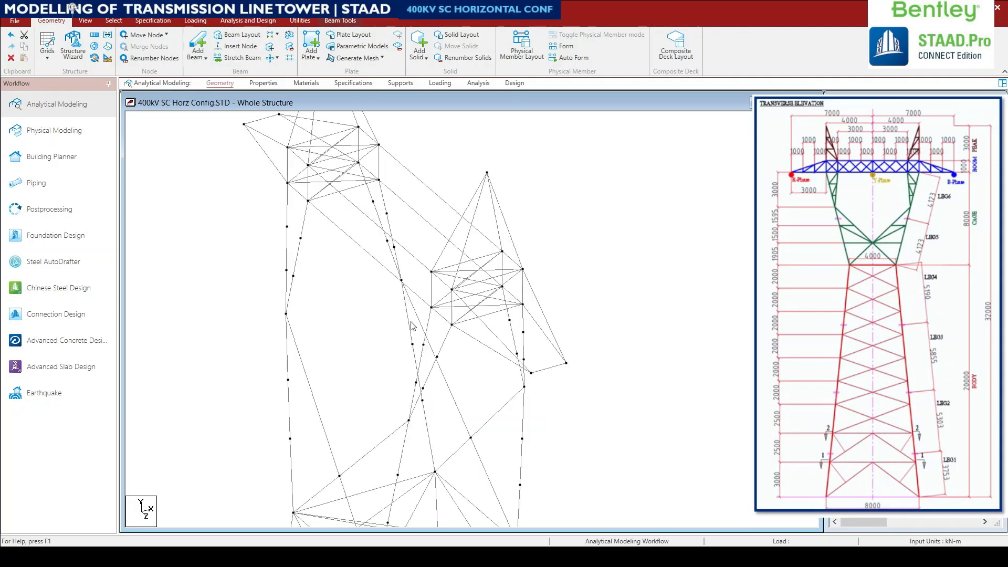
- Insert a midpoint node in the upper cage diagonals, between the waist and the diagonals' crossing, on both transverse faces
left_click(85, 20)
left_click(203, 47)
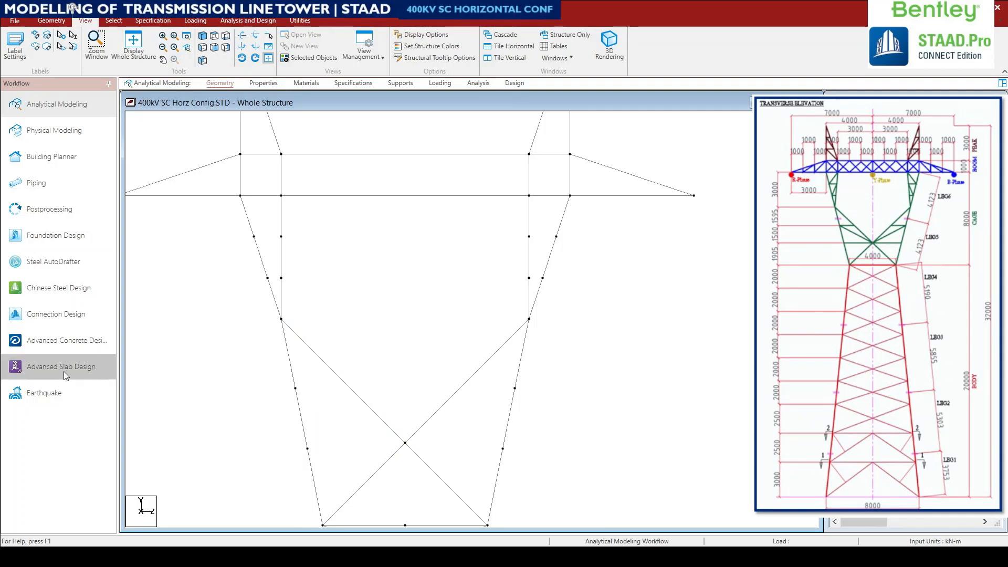
scroll(639, 222, "down", 2)
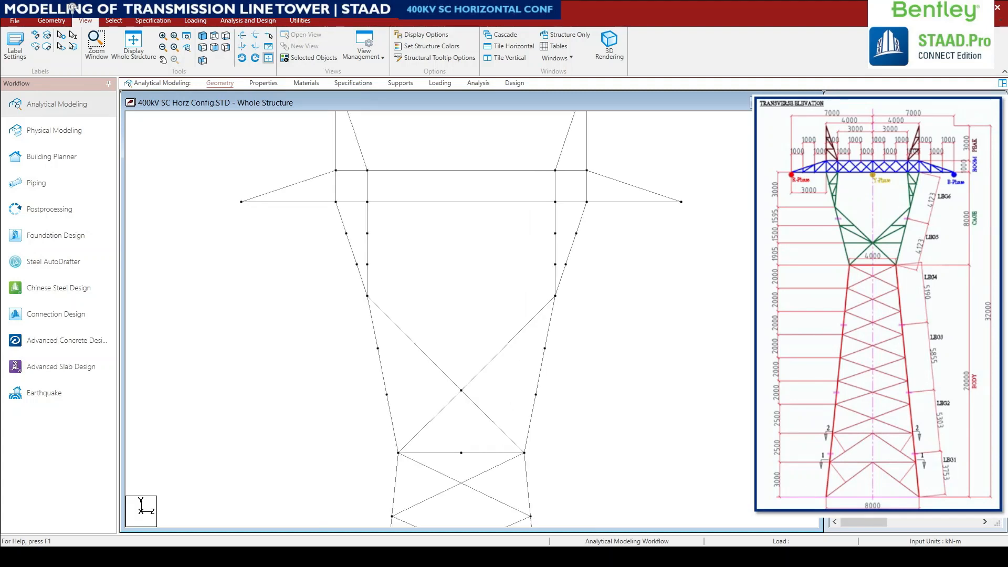
left_click(480, 372)
left_click(447, 376, "ctrl")
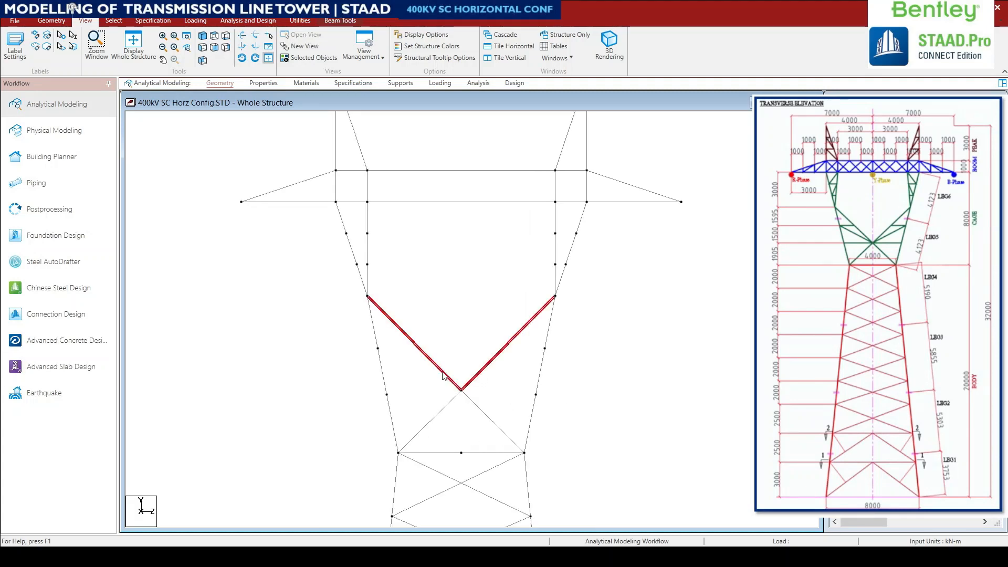
left_click(202, 36)
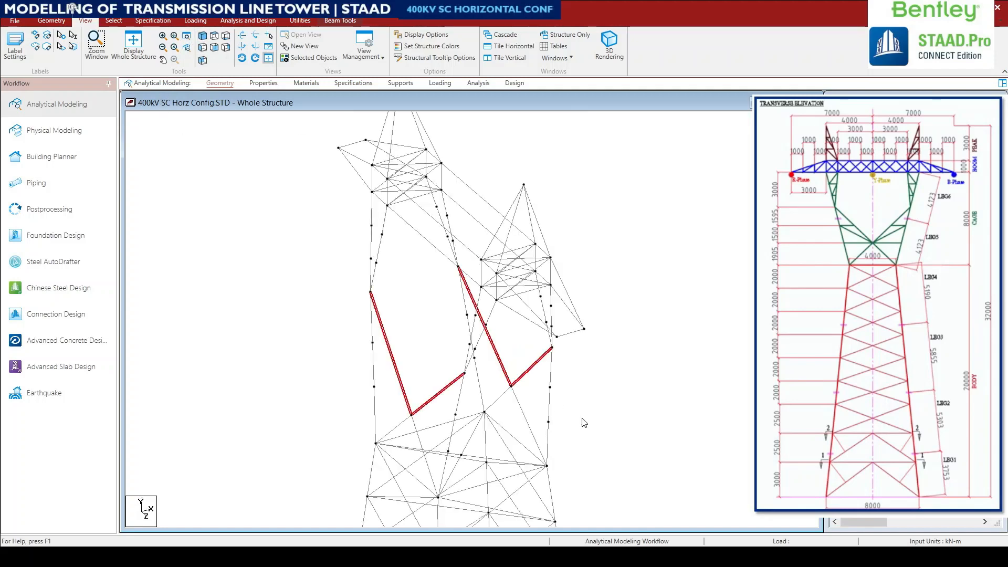
left_click(51, 21)
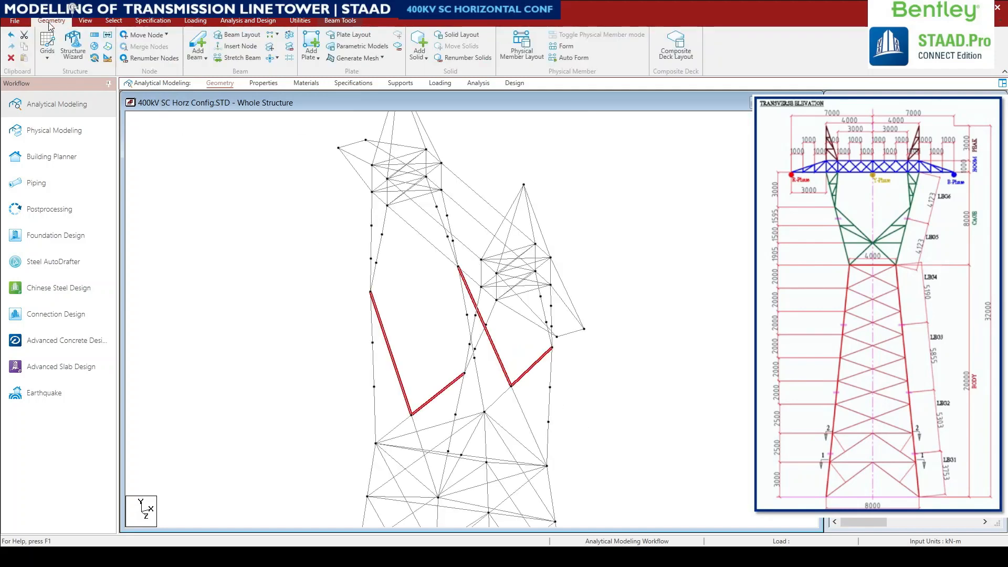
left_click(239, 47)
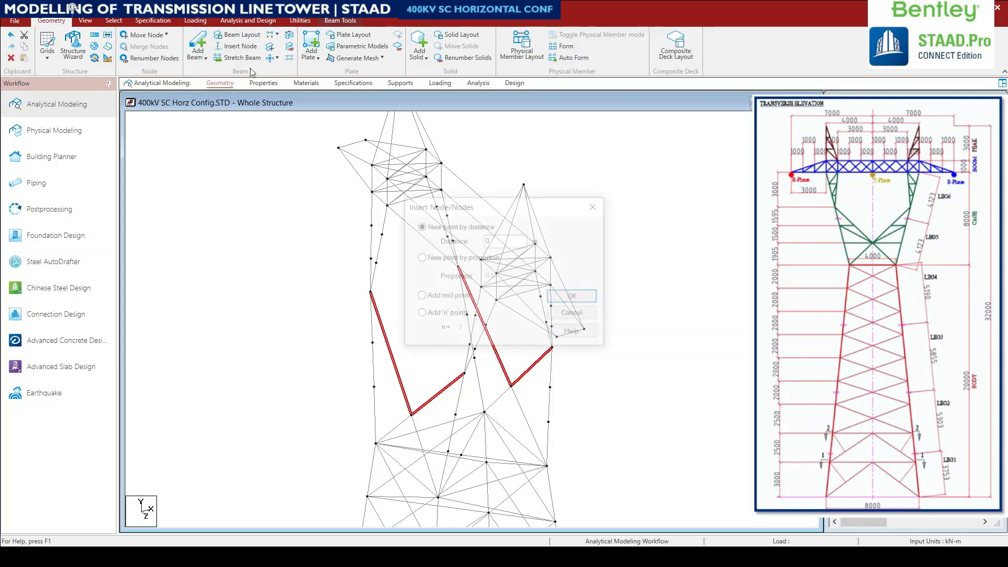
left_click(447, 298)
left_click(575, 298)
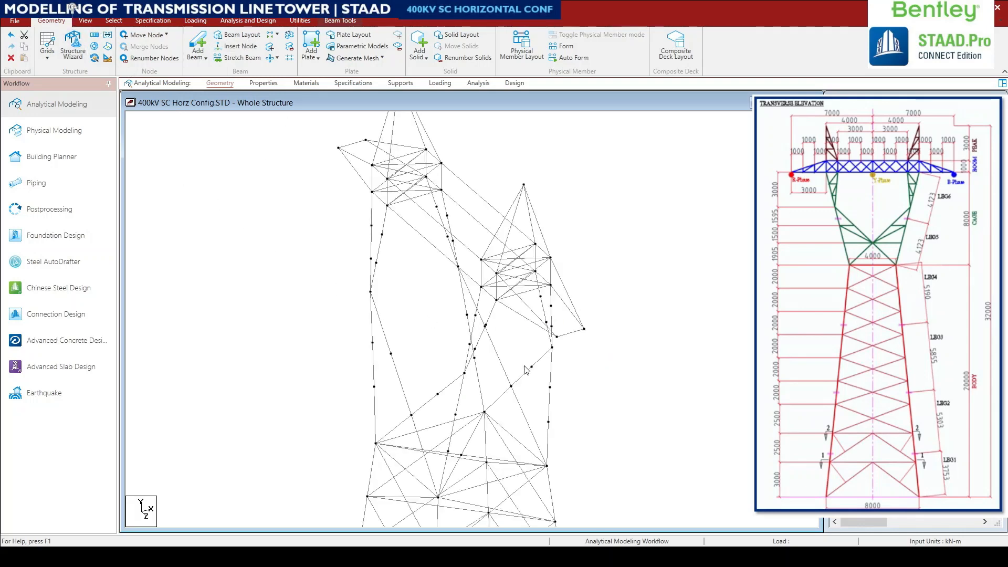
- Add six zigzag bracing members on one lower cage face, linking leg nodes, diagonal midpoints and the crossing node, and check them in elevation
scroll(442, 412, "up", 2)
scroll(428, 405, "up", 3)
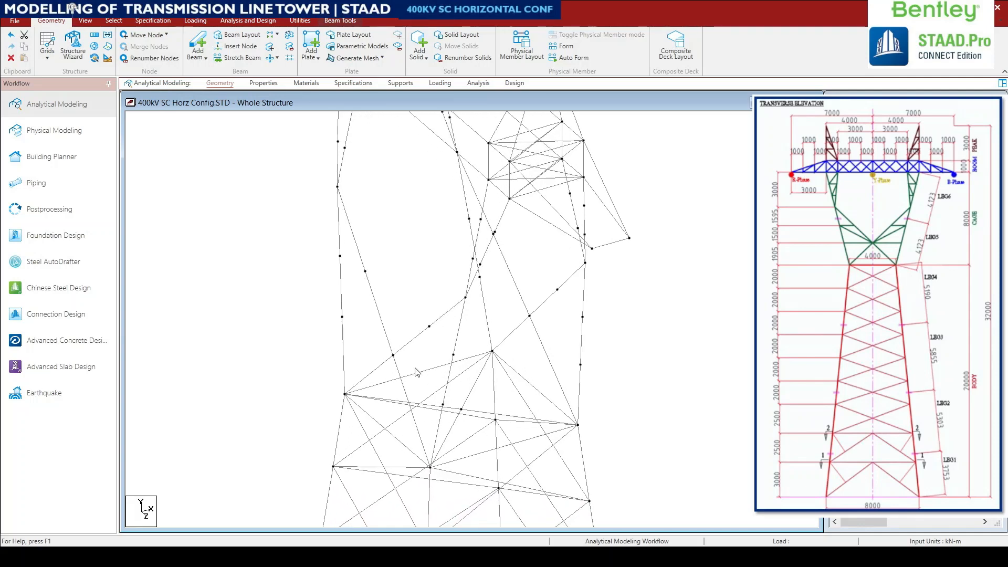
scroll(360, 299, "down", 2)
scroll(355, 400, "up", 2)
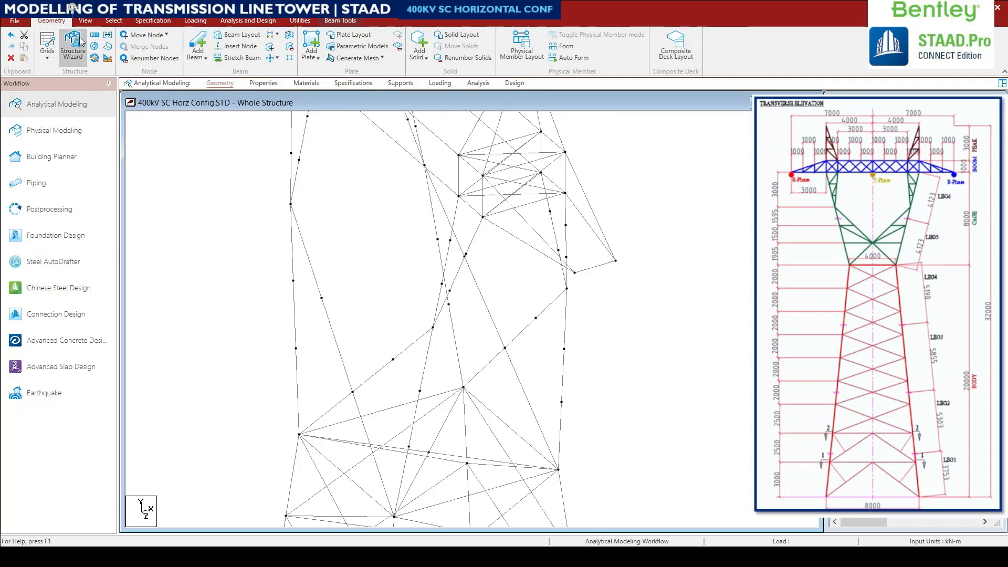
left_click(198, 41)
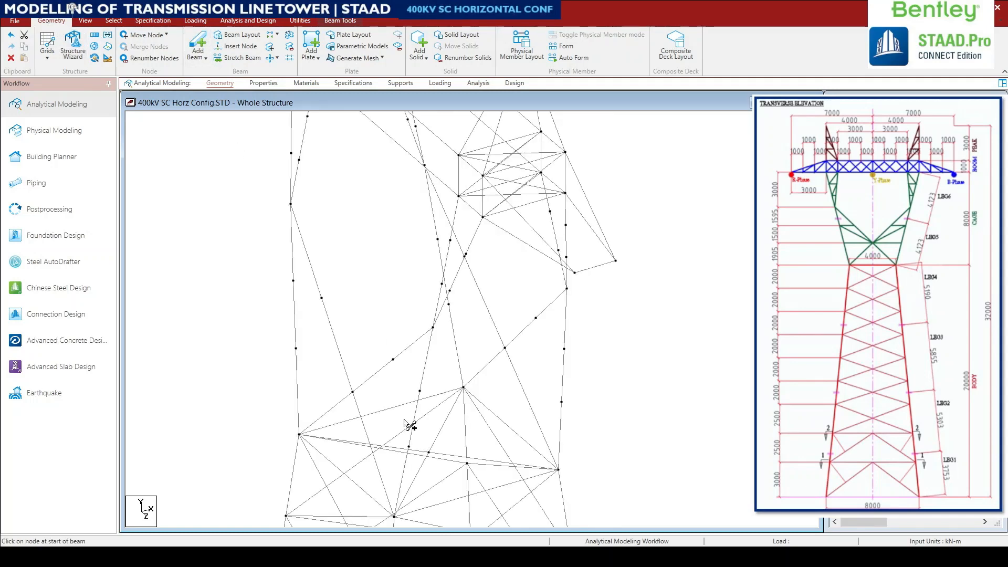
left_click_drag(352, 392, 319, 299)
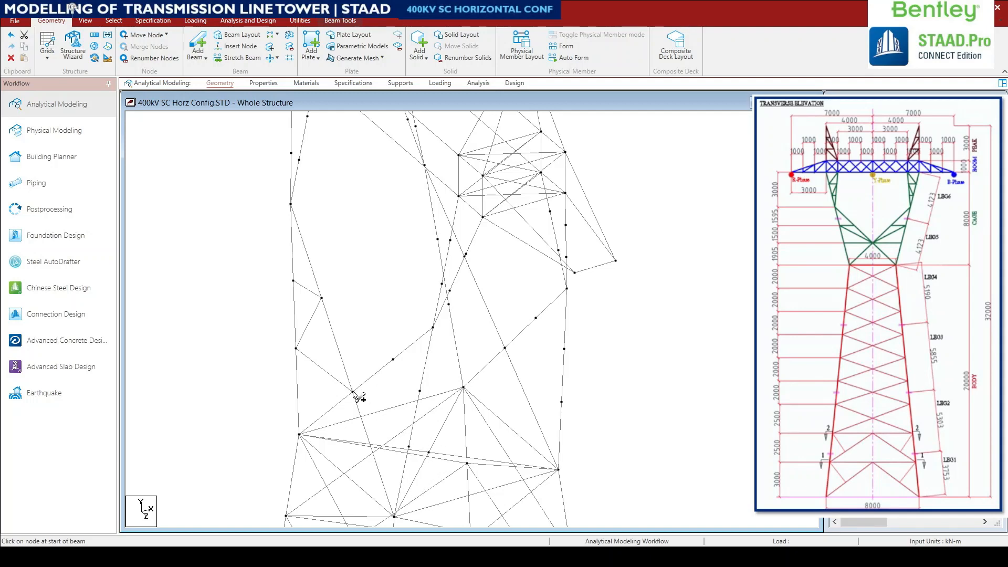
left_click_drag(355, 394, 420, 391)
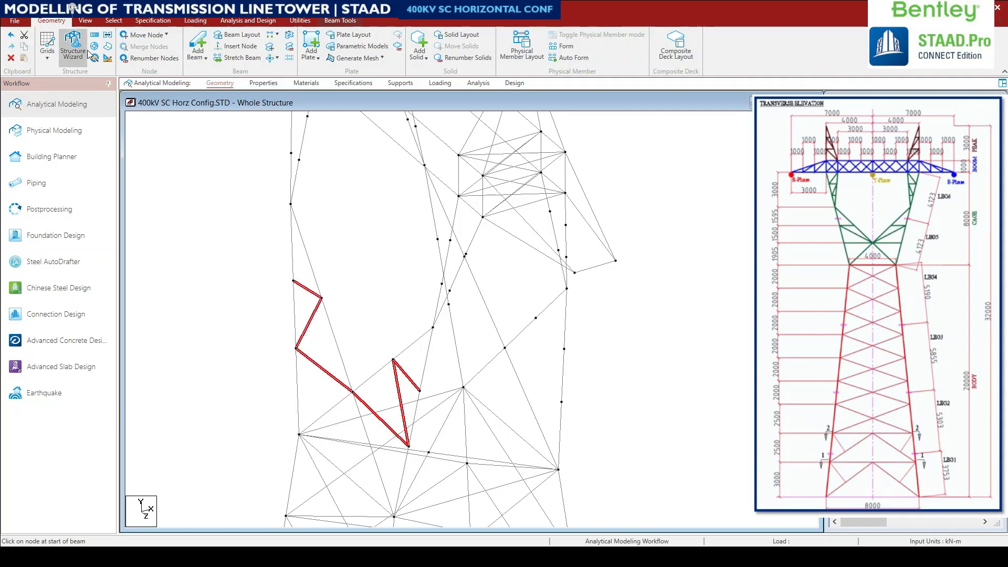
left_click(85, 21)
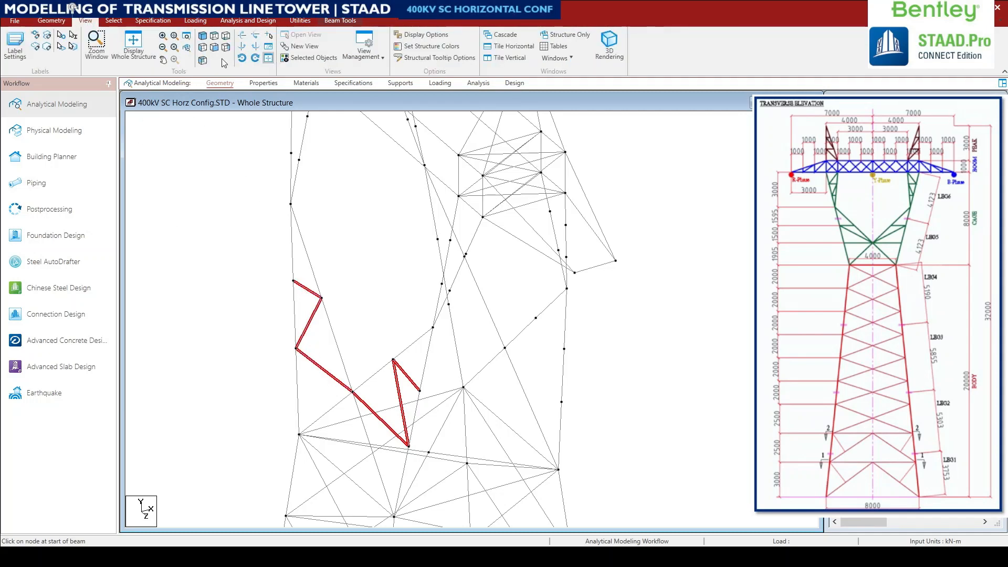
left_click(203, 48)
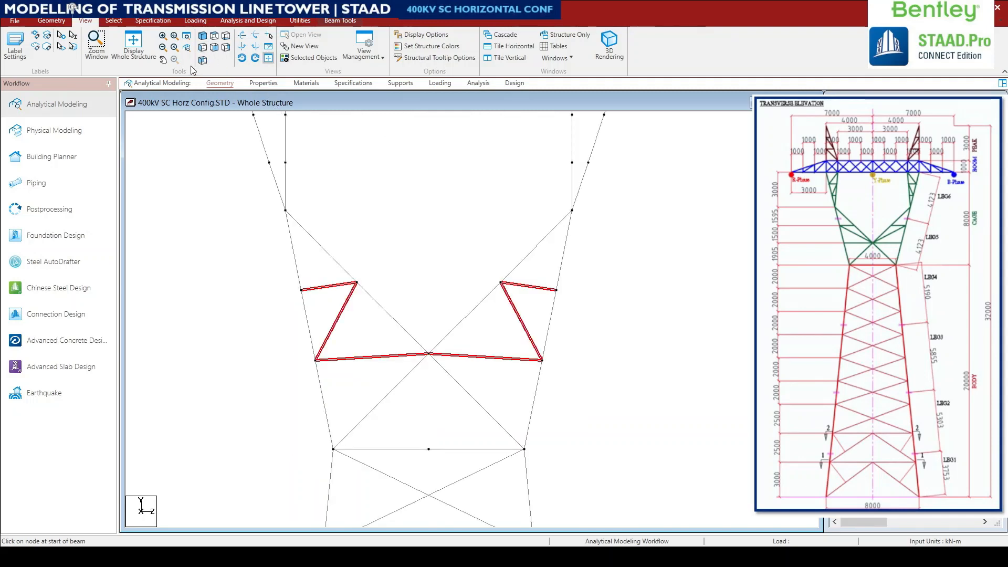
left_click(203, 37)
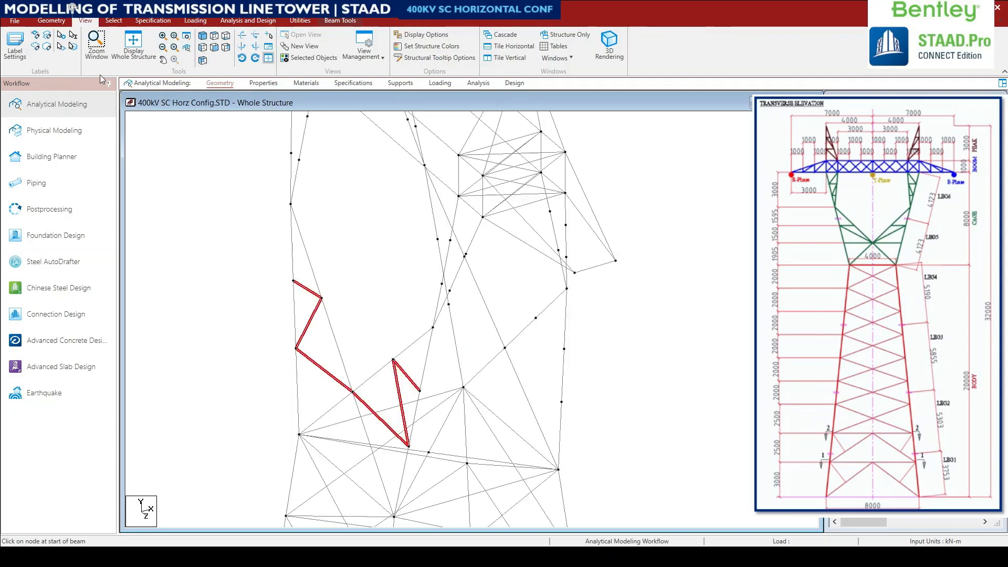
- Mirror a copy of the six bracing members onto the opposite cage face about the Y-Z plane through node 78
left_click(55, 23)
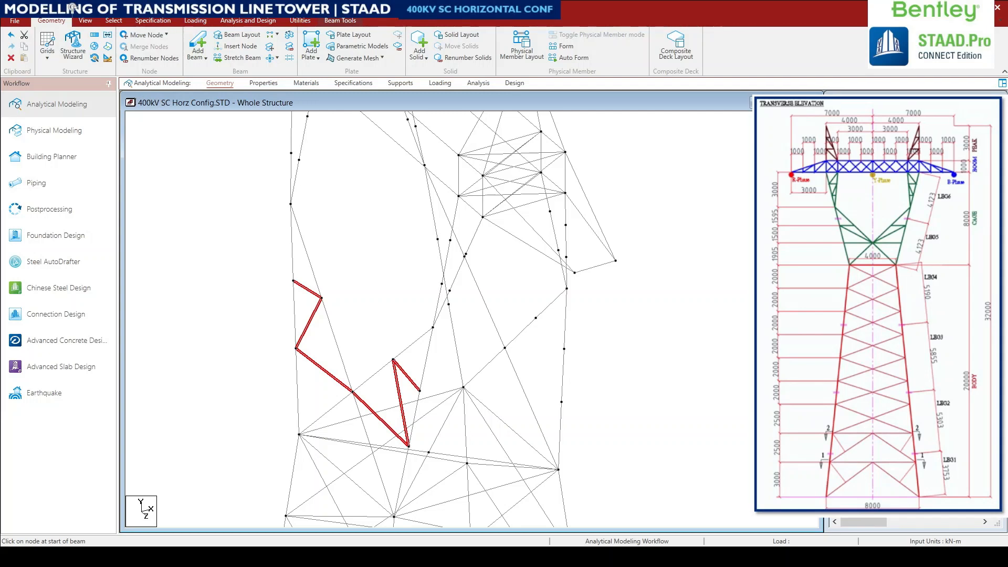
middle_click_drag(446, 325, 432, 346)
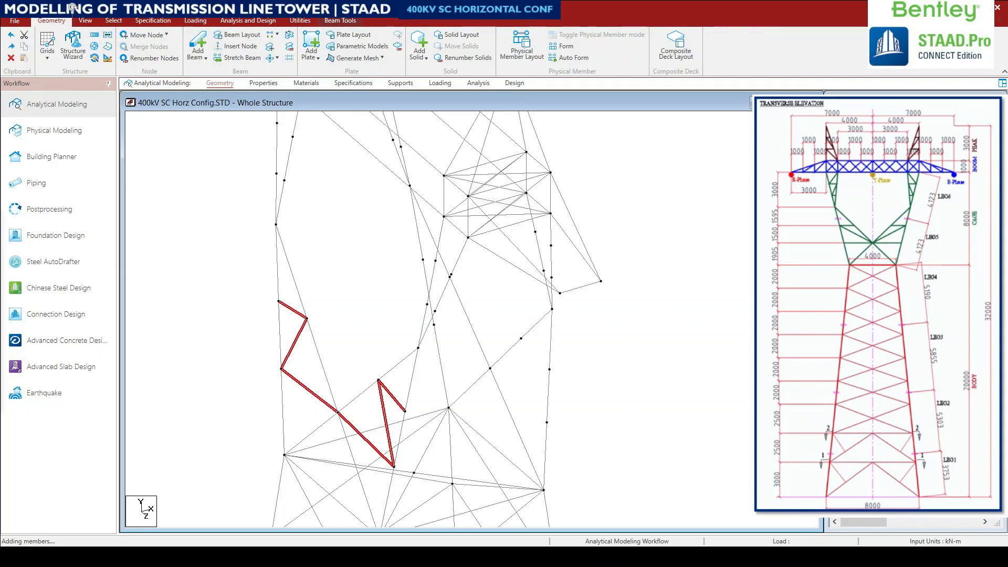
left_click(107, 47)
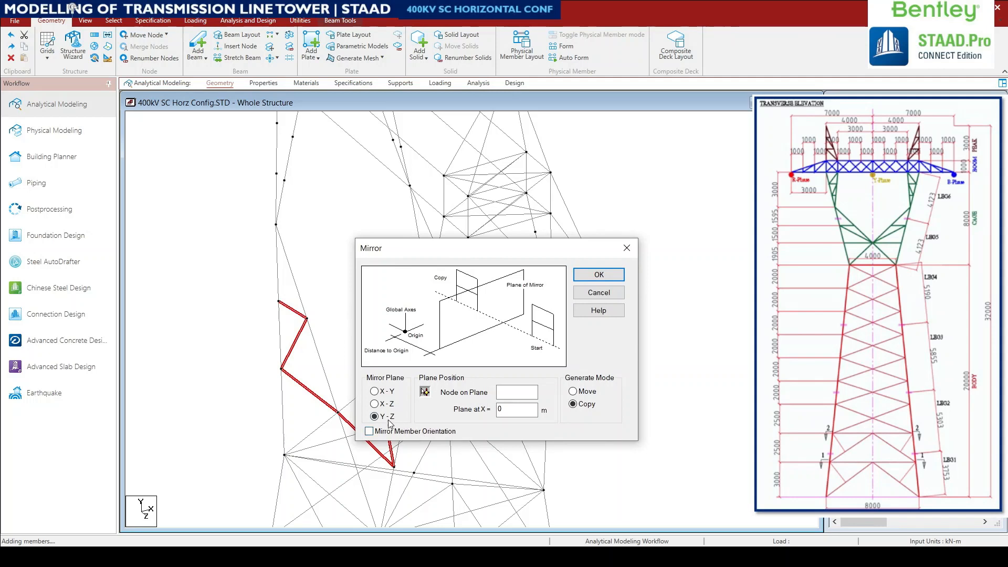
left_click(424, 391)
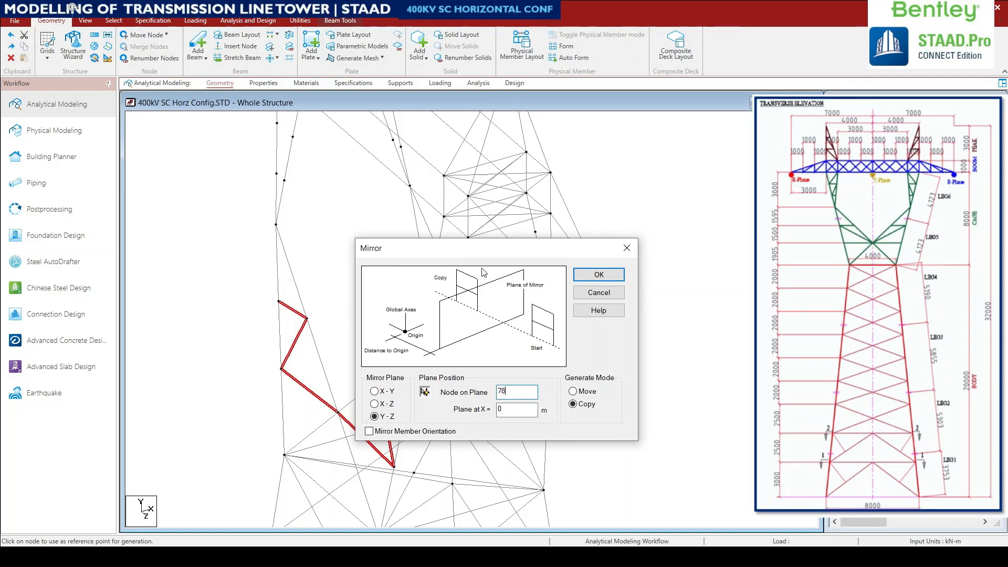
left_click_drag(482, 248, 603, 191)
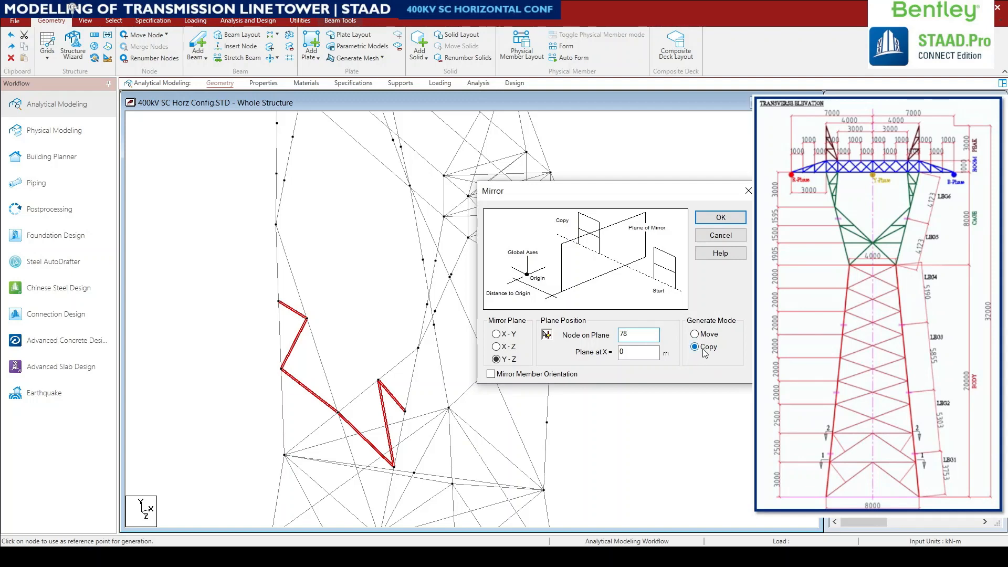
left_click(721, 218)
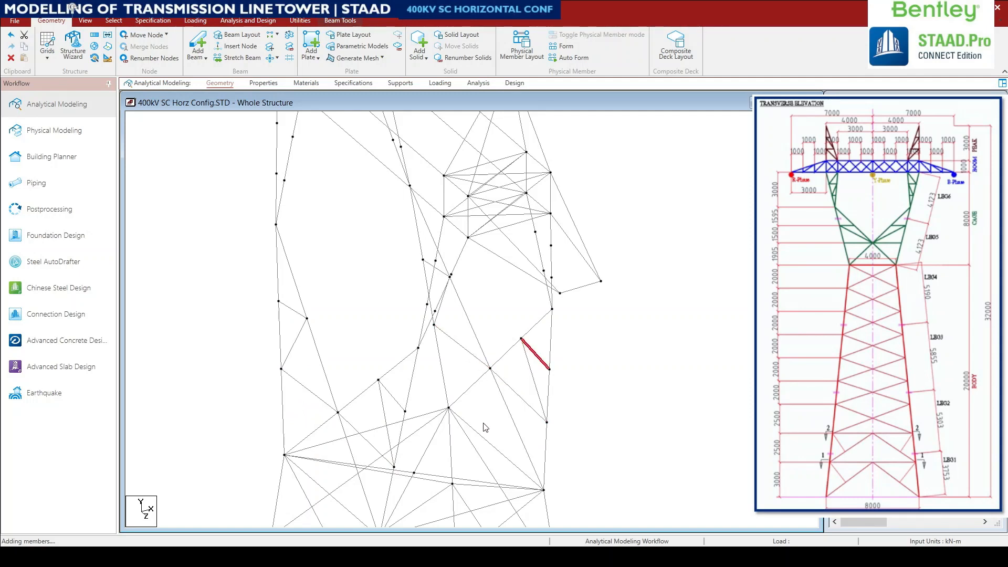
- Examine the mirrored bracing on the opposite cage face in the isometric view and view the tower in plan
middle_click_drag(490, 431, 482, 407)
middle_click_drag(378, 359, 370, 341)
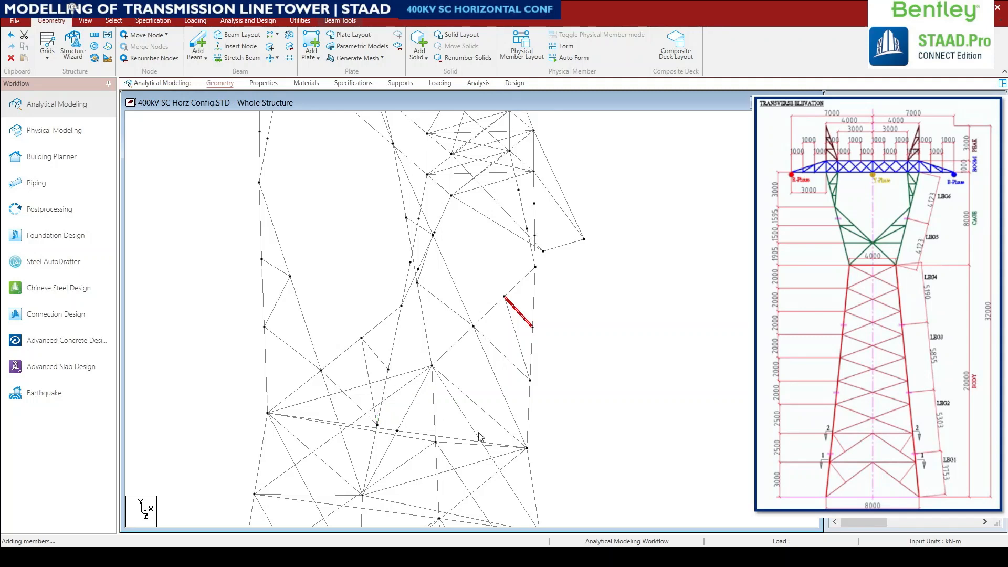
middle_click_drag(456, 432, 436, 426)
scroll(420, 404, "down", 2)
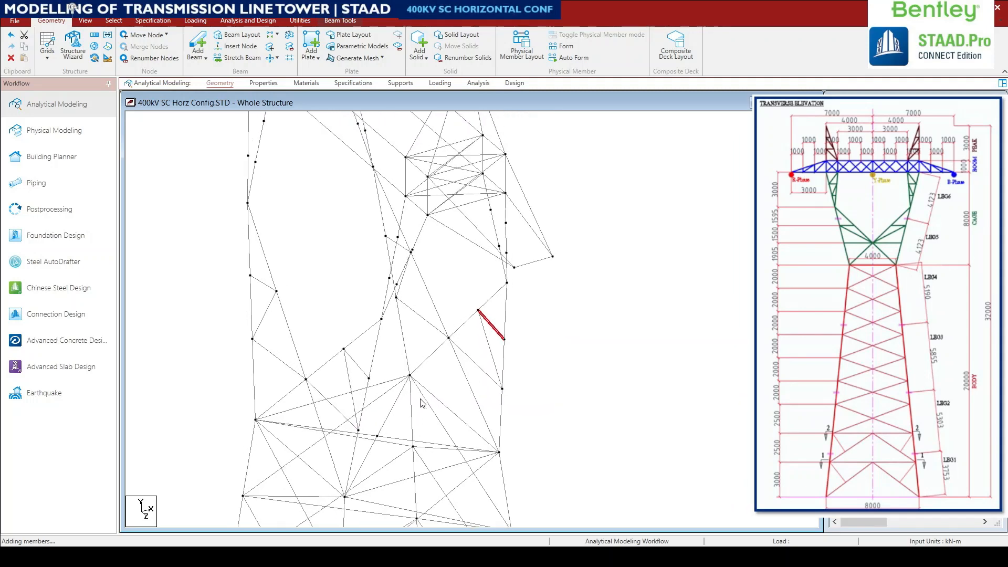
scroll(275, 289, "down", 3)
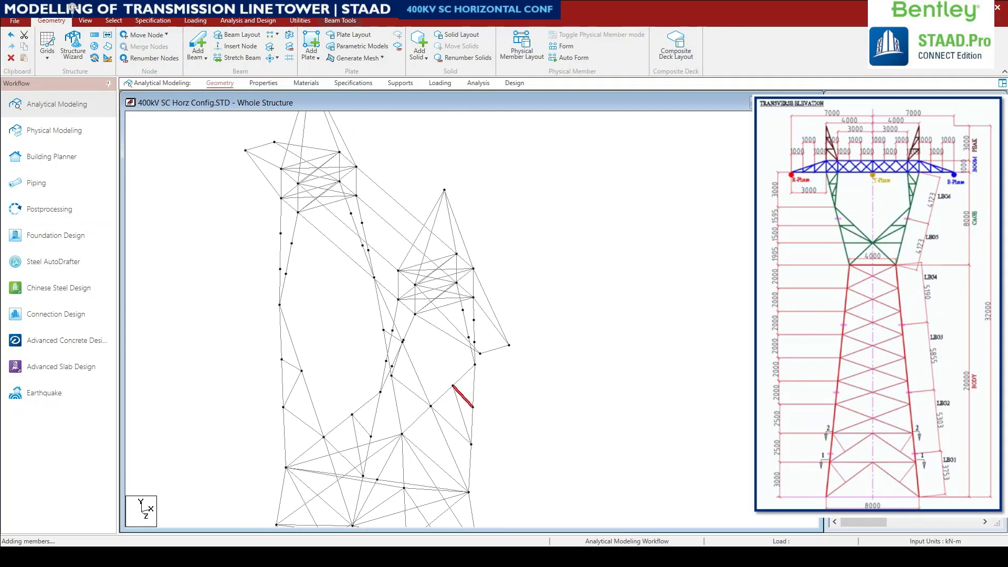
middle_click_drag(493, 403, 463, 283)
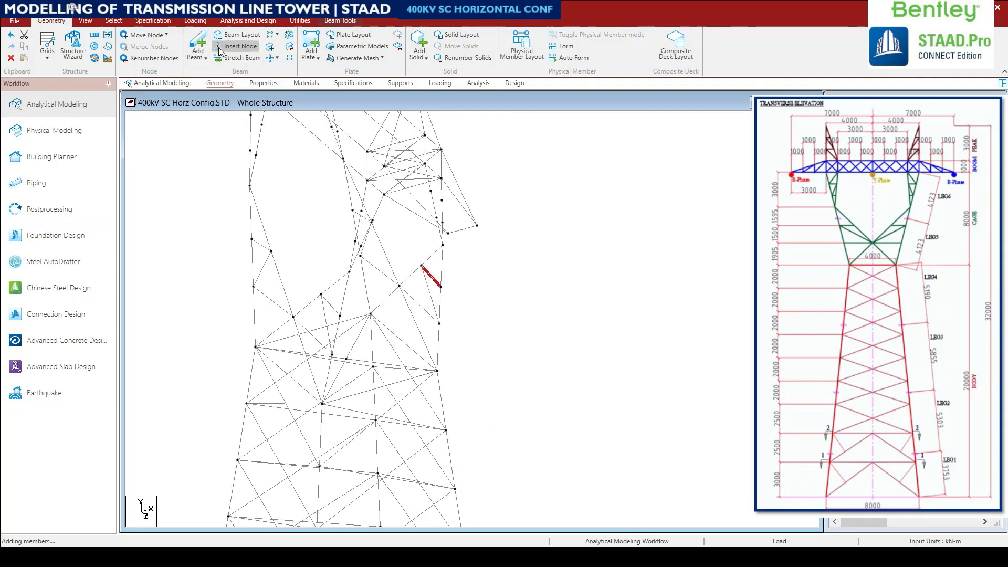
left_click(85, 21)
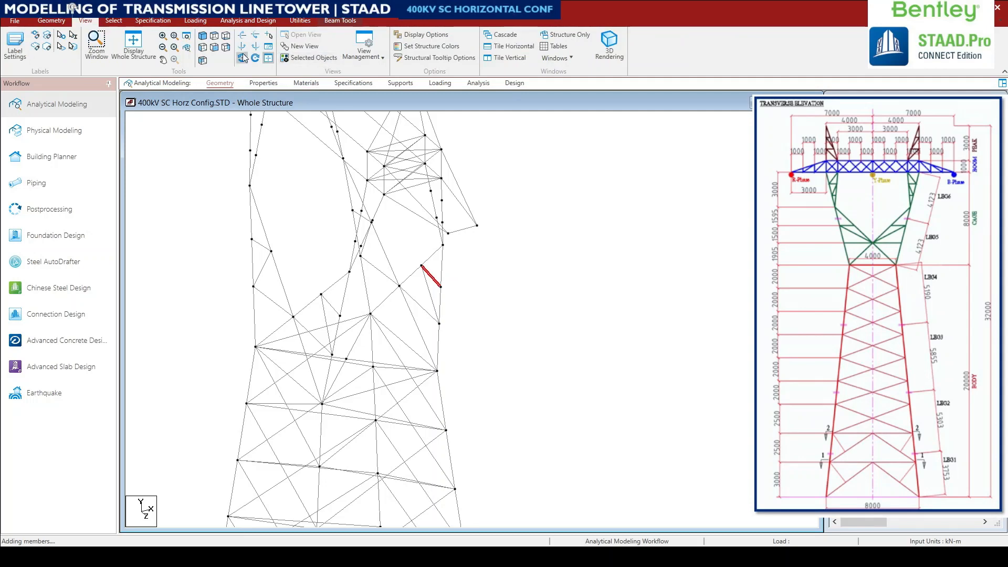
left_click(214, 36)
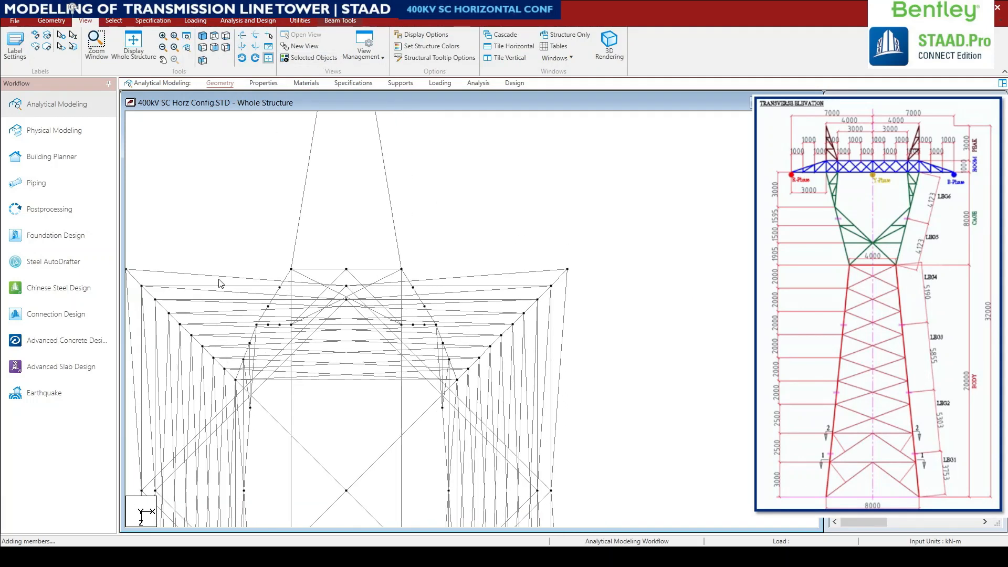
- Isolate the cage members of one longitudinal face by filtering the plan selection, then the cage height in elevation
left_click_drag(205, 258, 488, 385)
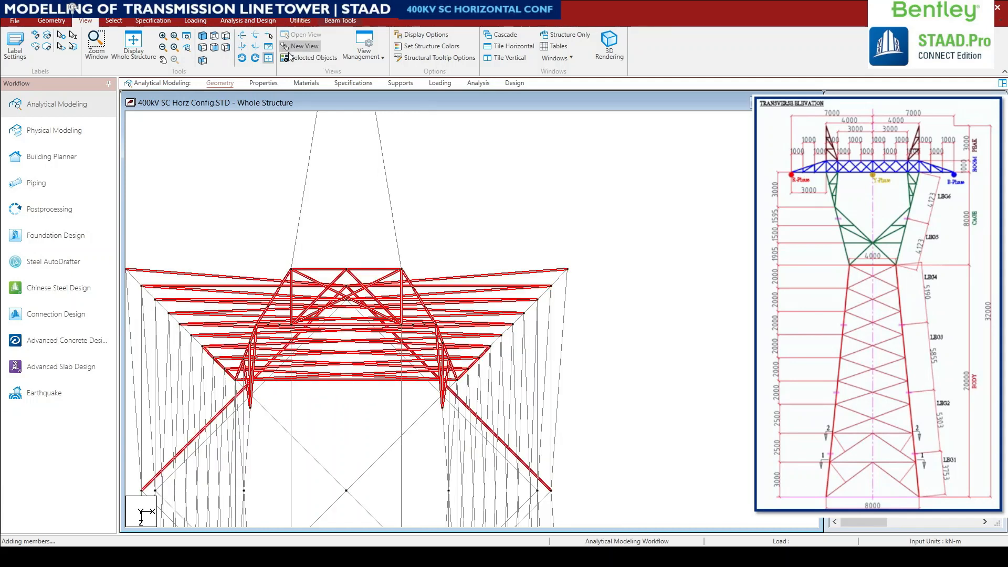
left_click(309, 58)
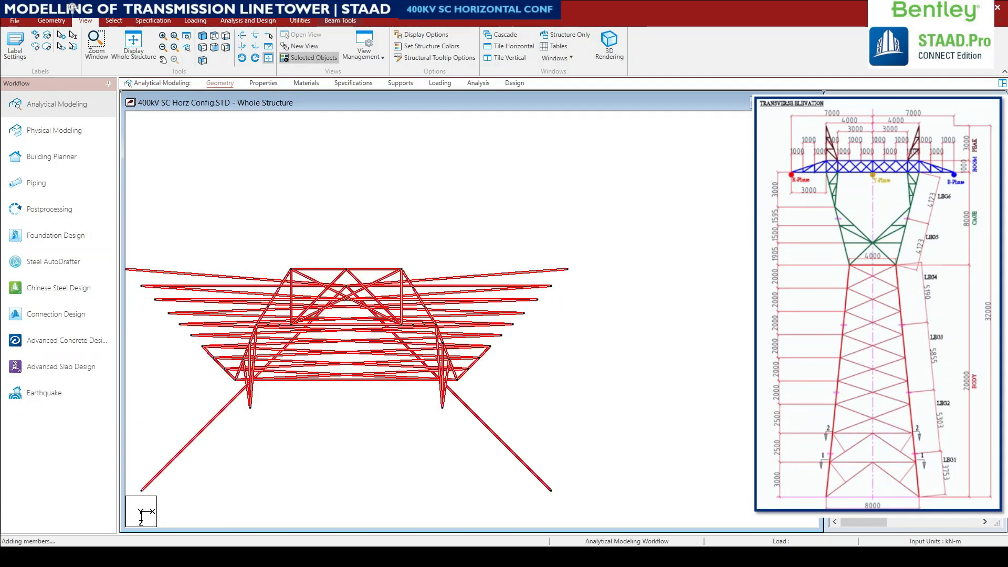
left_click(225, 49)
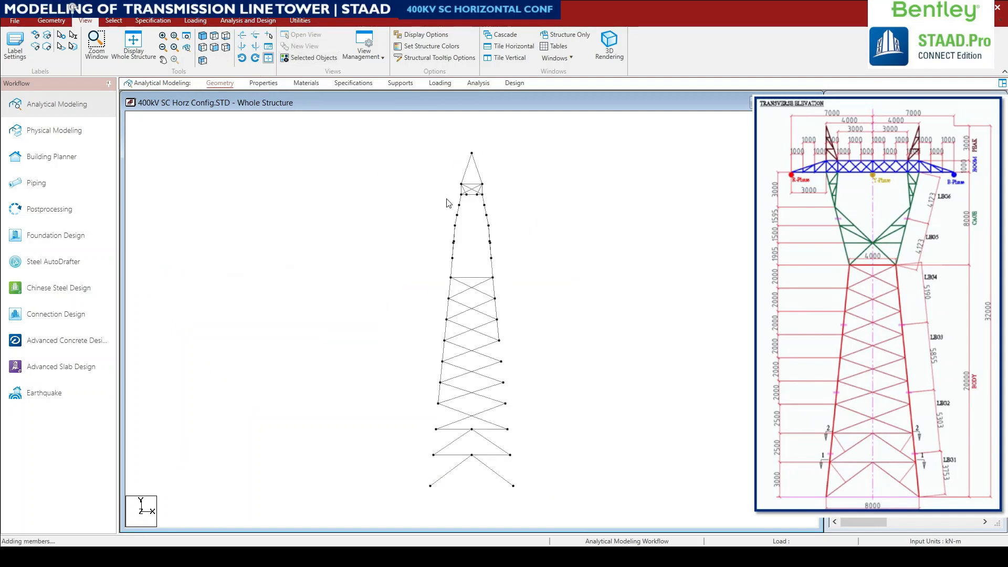
left_click_drag(427, 187, 546, 280)
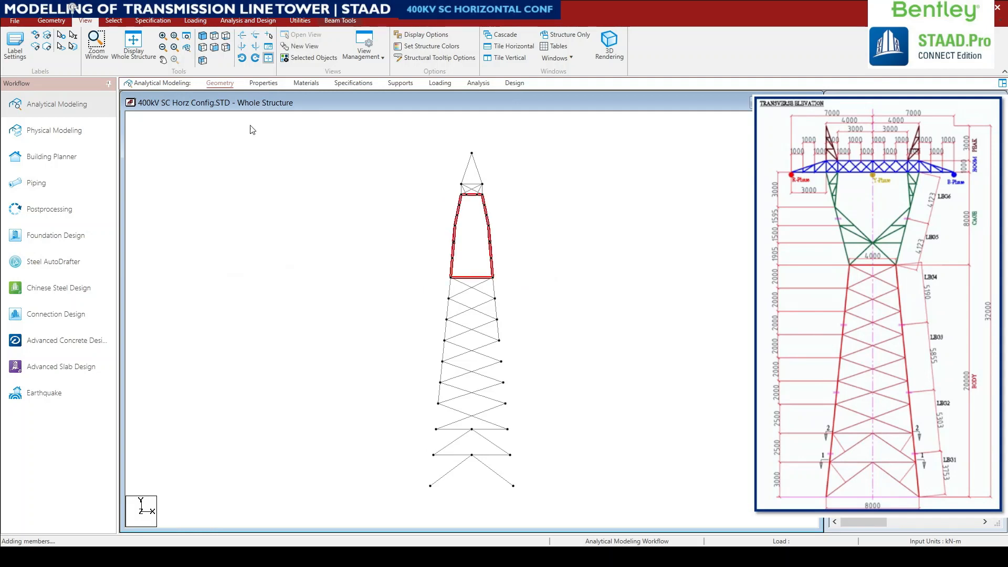
left_click(314, 58)
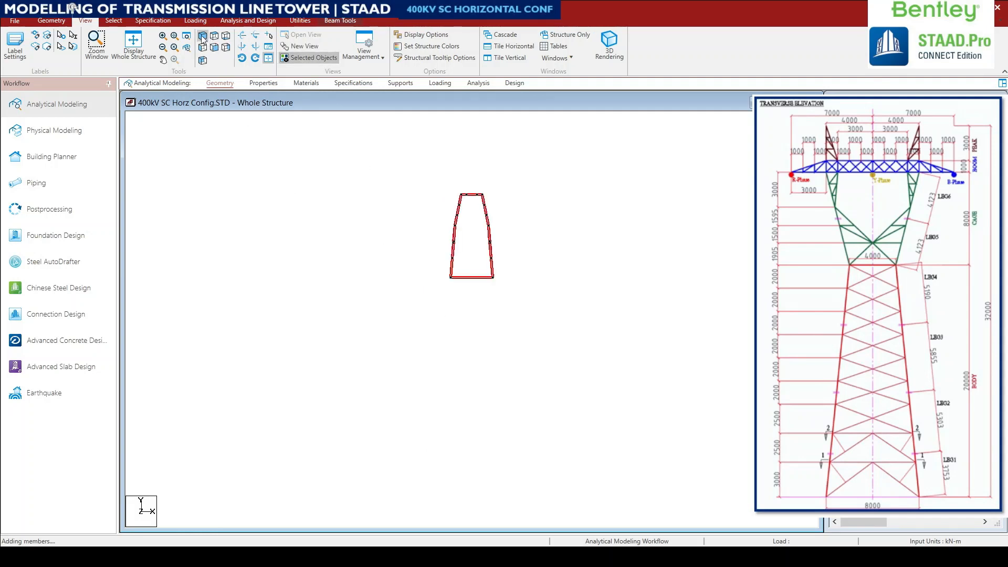
- Add six zigzag bracing members between the isolated face's two legs, alternating leg nodes from the waist corner up to the cage top
key("Up")
key("Up")
key("Left")
key("Left")
scroll(473, 181, "up", 3)
middle_click_drag(480, 256, 450, 424)
scroll(441, 405, "up", 5)
scroll(398, 305, "up", 1)
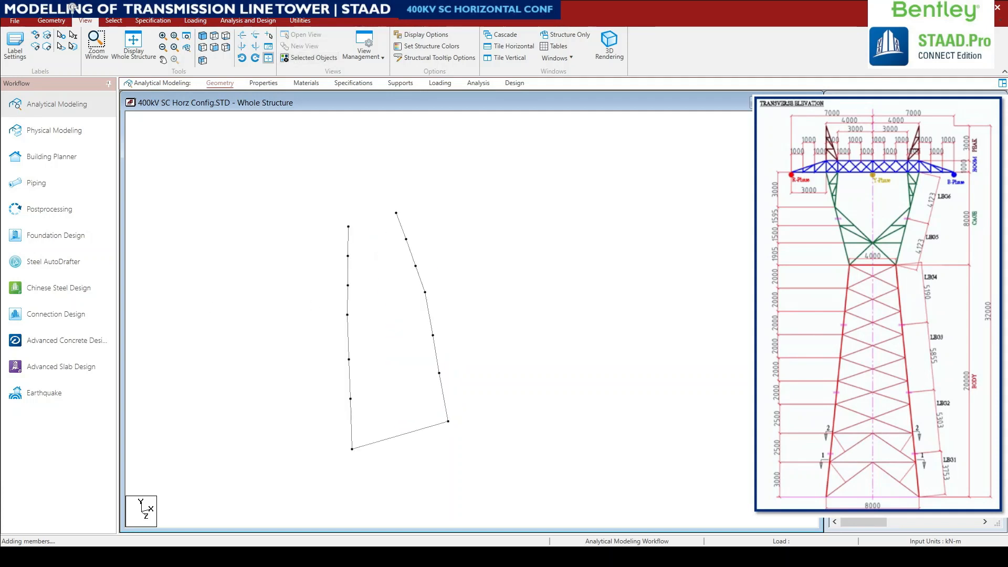
mouse_move(475, 433)
middle_mouse_down()
mouse_move(476, 442)
mouse_move(462, 439)
middle_mouse_up()
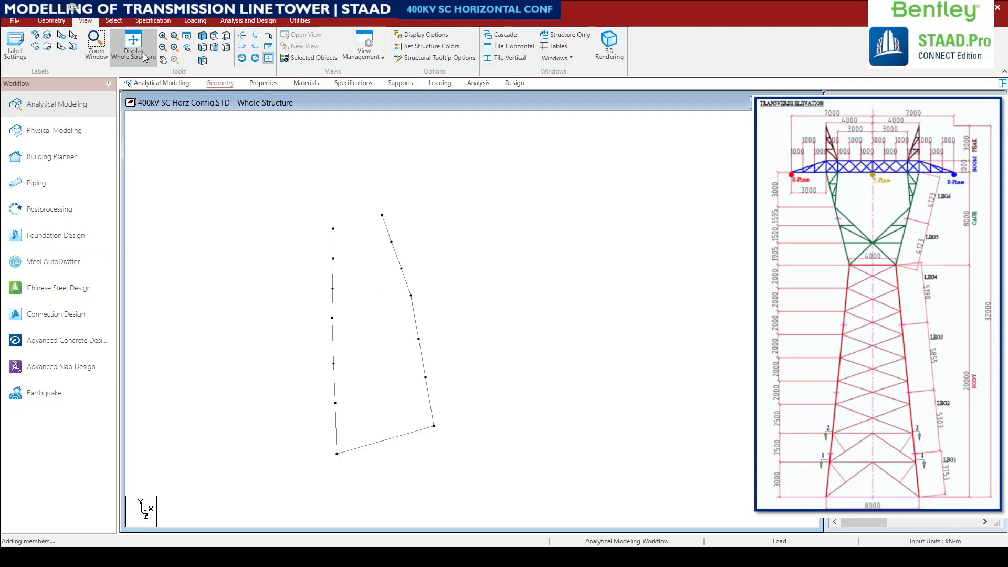
left_click(51, 20)
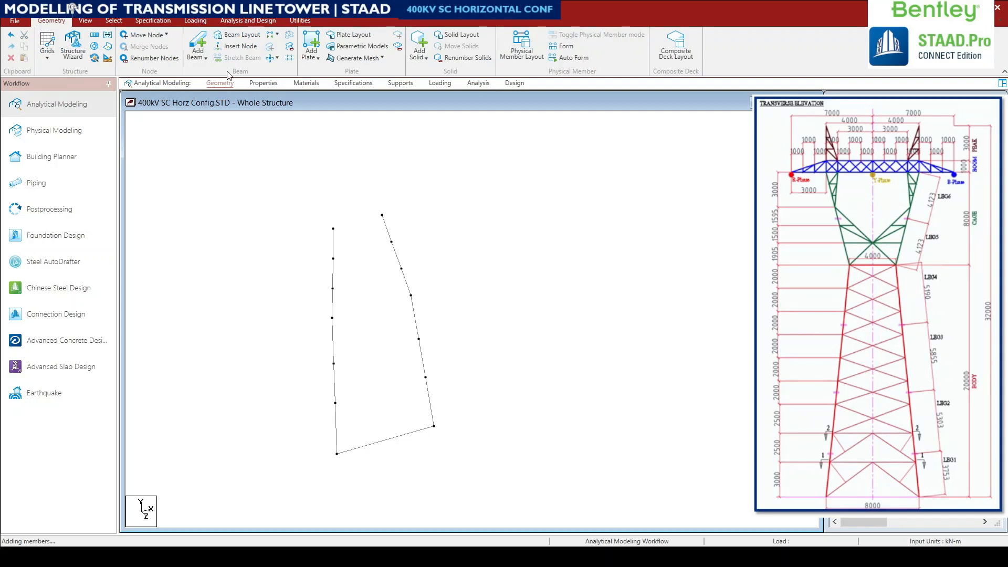
left_click(198, 45)
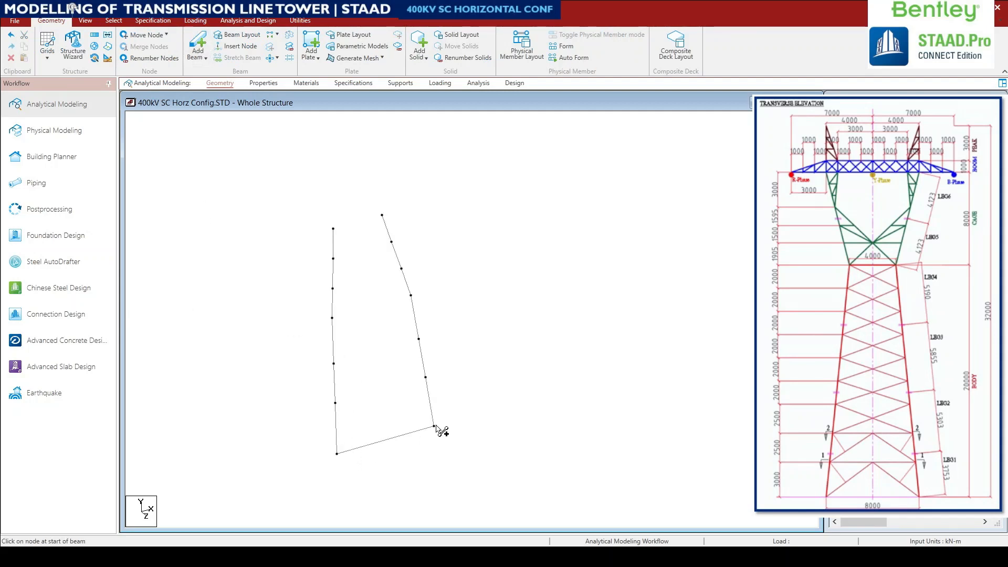
left_click(433, 426)
left_click(335, 403)
left_click(335, 402)
left_click(418, 339)
left_click(418, 340)
left_click(333, 318)
left_click_drag(333, 318, 381, 216)
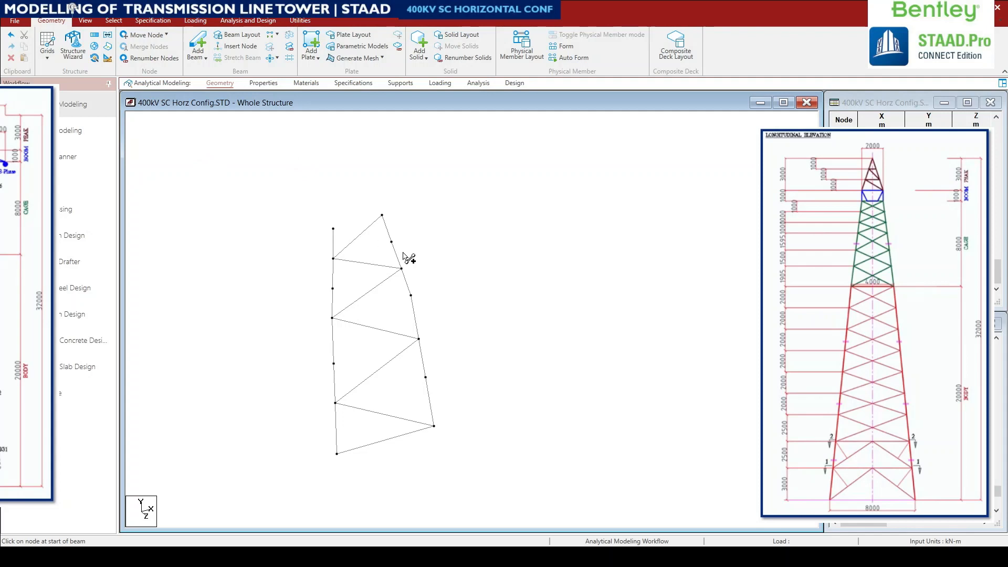
- Mirror a copy of the six zigzag members about the Y-Z plane through node 78 to complete the face's crossed bracing
left_click(367, 263)
left_click(361, 235, "ctrl")
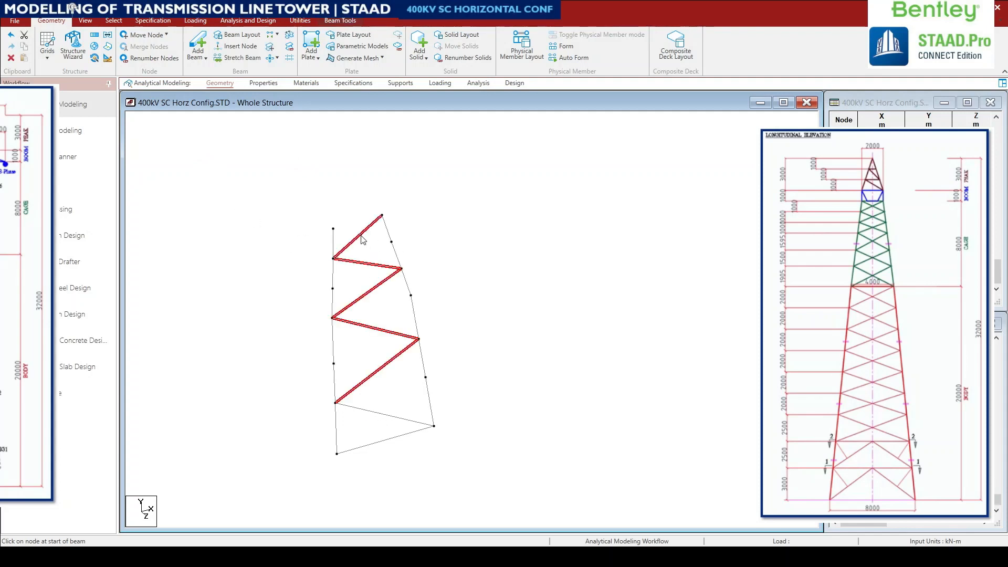
left_click(391, 417, "ctrl")
left_click(585, 378)
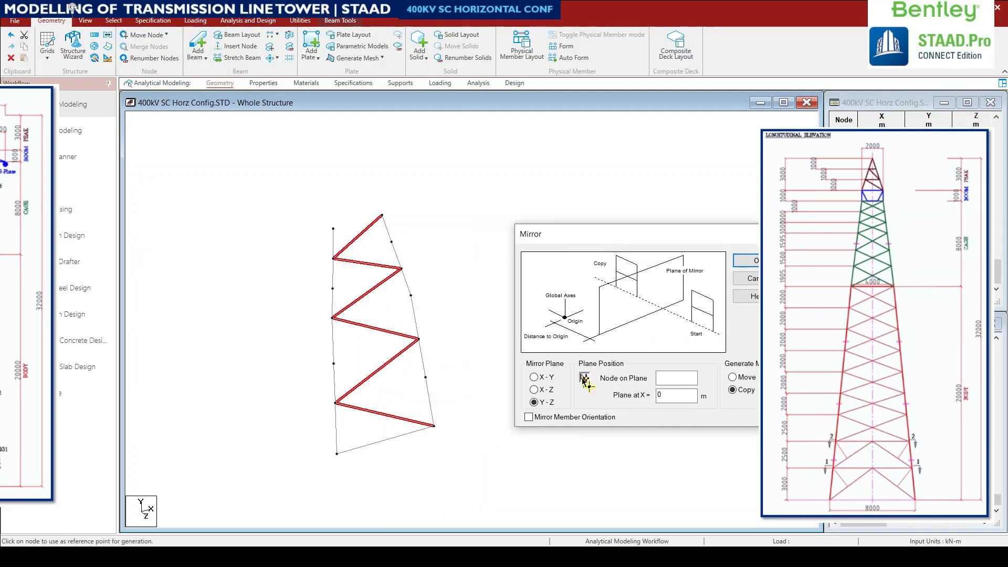
left_click(673, 378)
type("78")
key("Return")
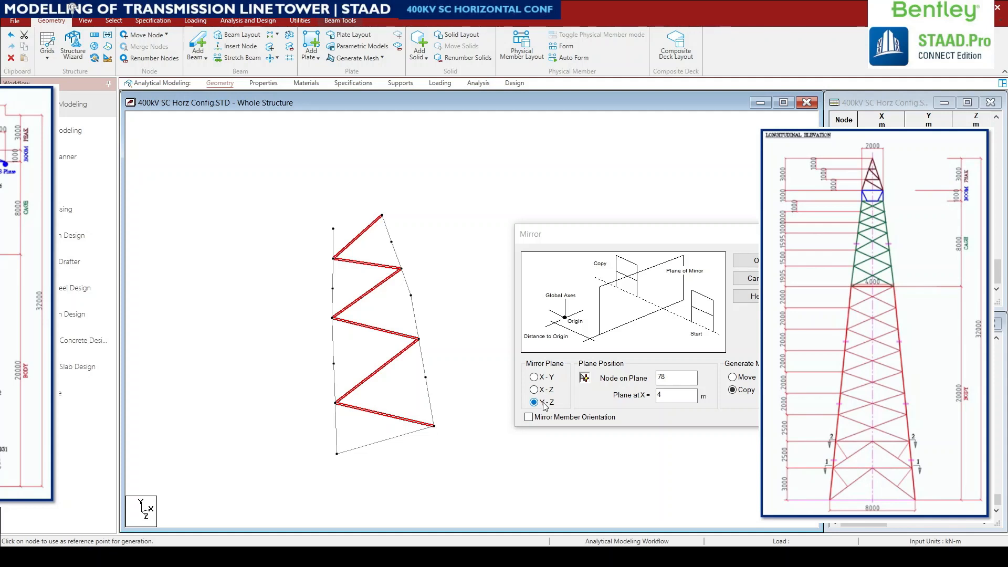
key("Return")
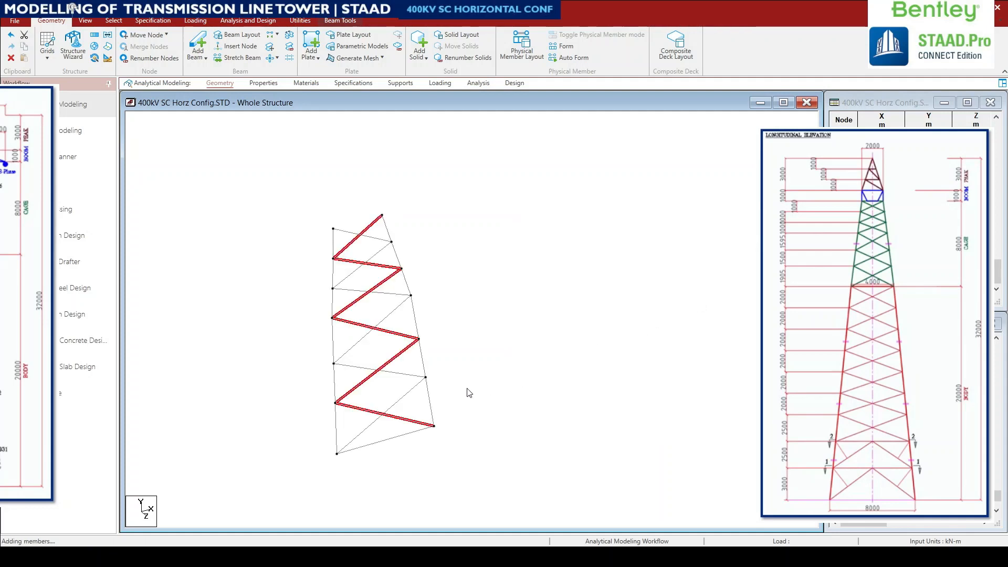
- Mirror a copy of the face's twelve crossed bracing members onto the opposite longitudinal face about the X-Y plane through node 78
left_click(461, 334)
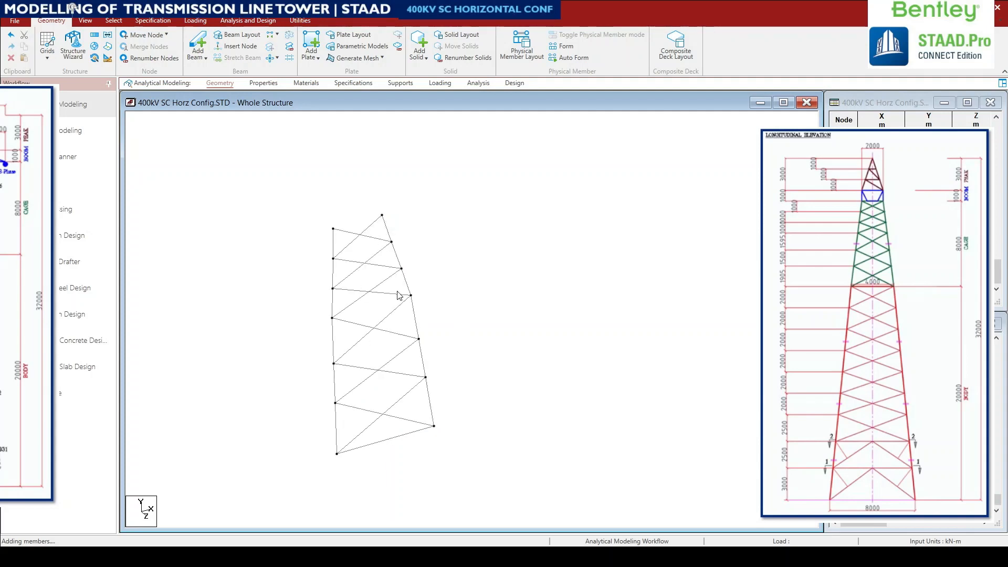
left_click_drag(401, 428, 350, 220)
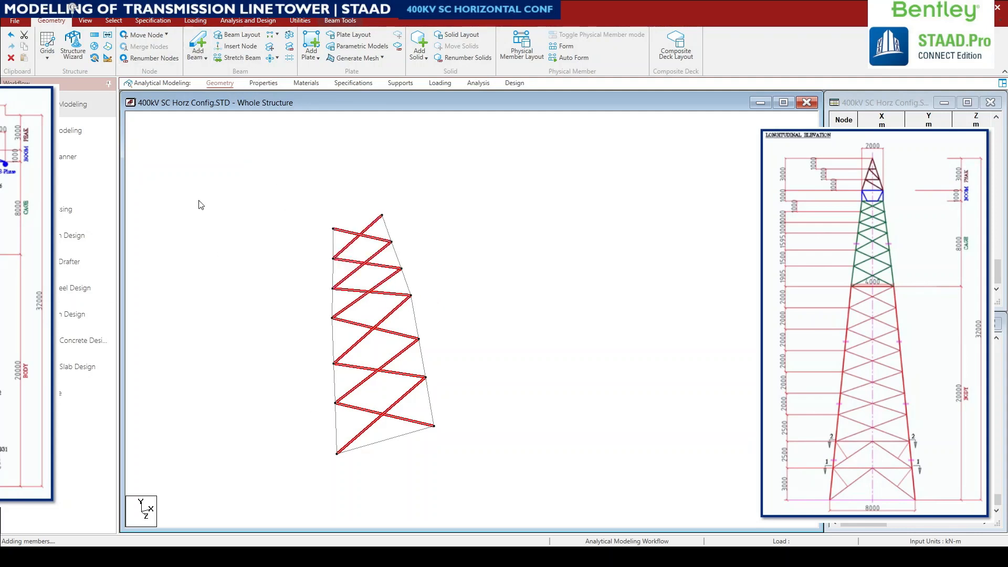
key("Delete")
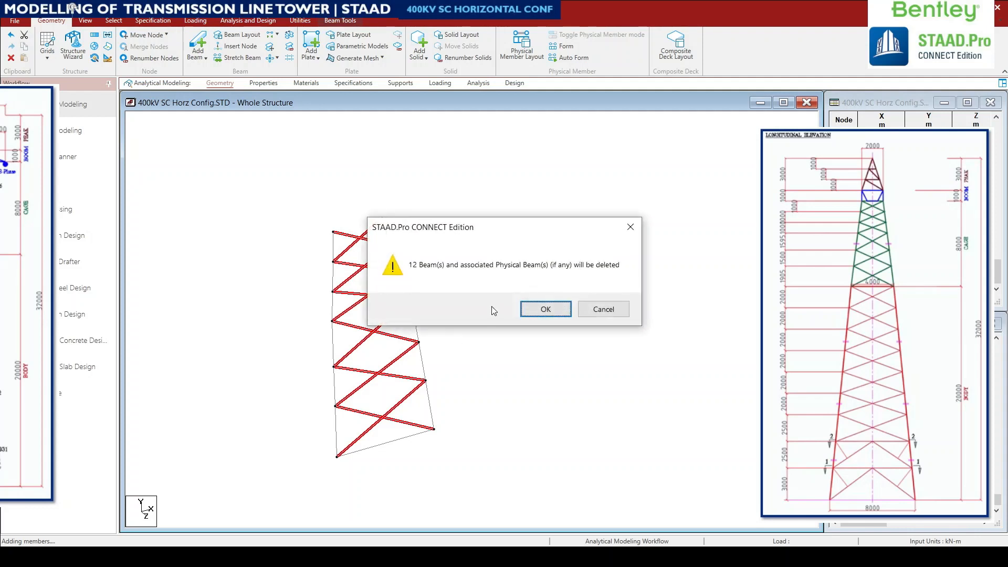
left_click(593, 310)
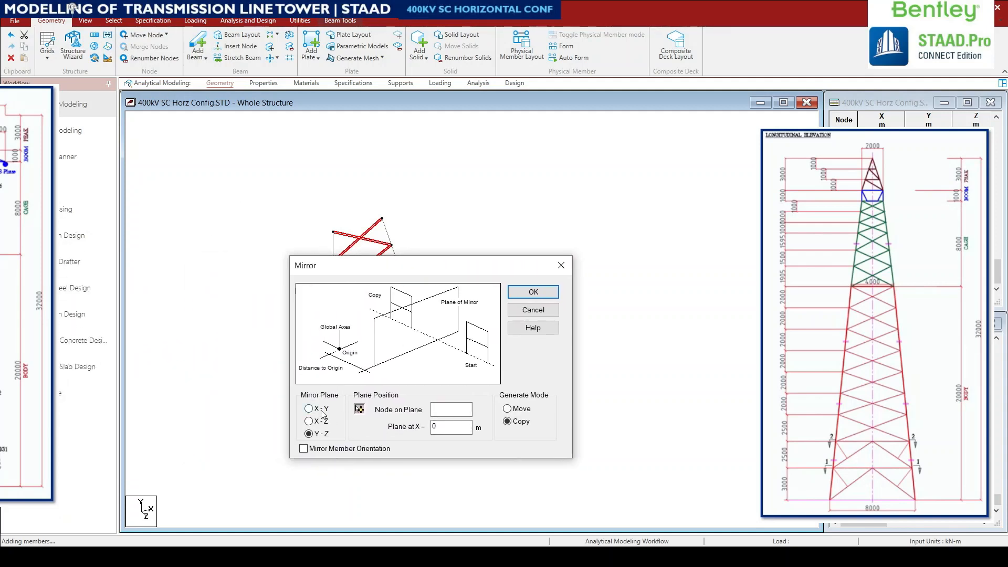
left_click(310, 410)
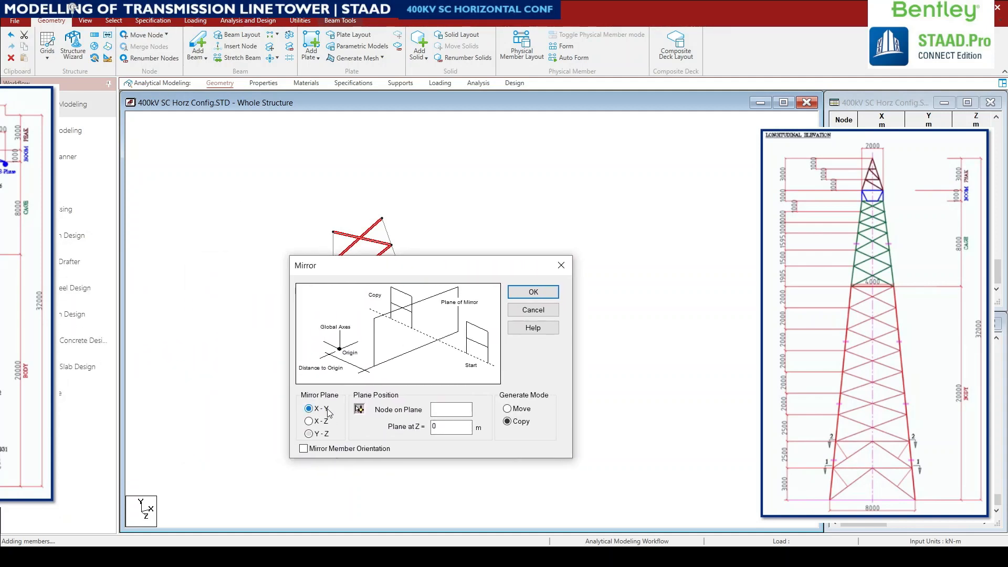
left_click(360, 409)
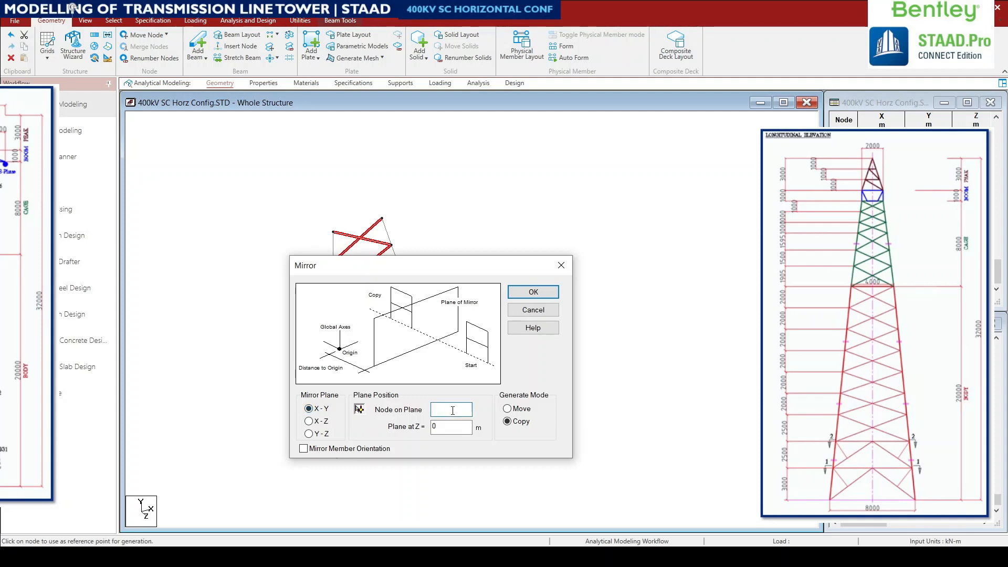
type("78")
left_click(525, 295)
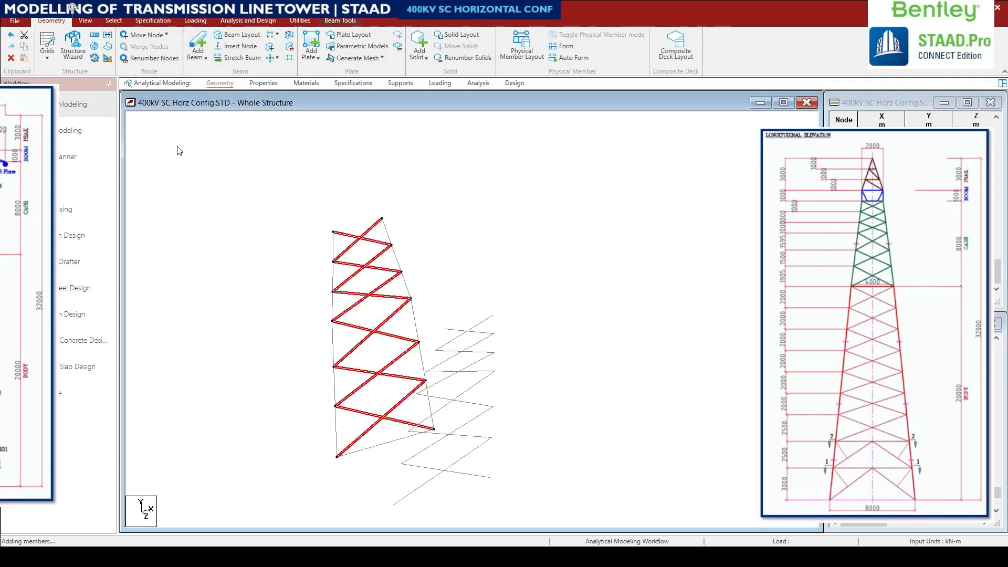
- Display the whole structure and check the cage's crossed bracing in longitudinal elevation, including the number of selected members, without deleting them
left_click(80, 22)
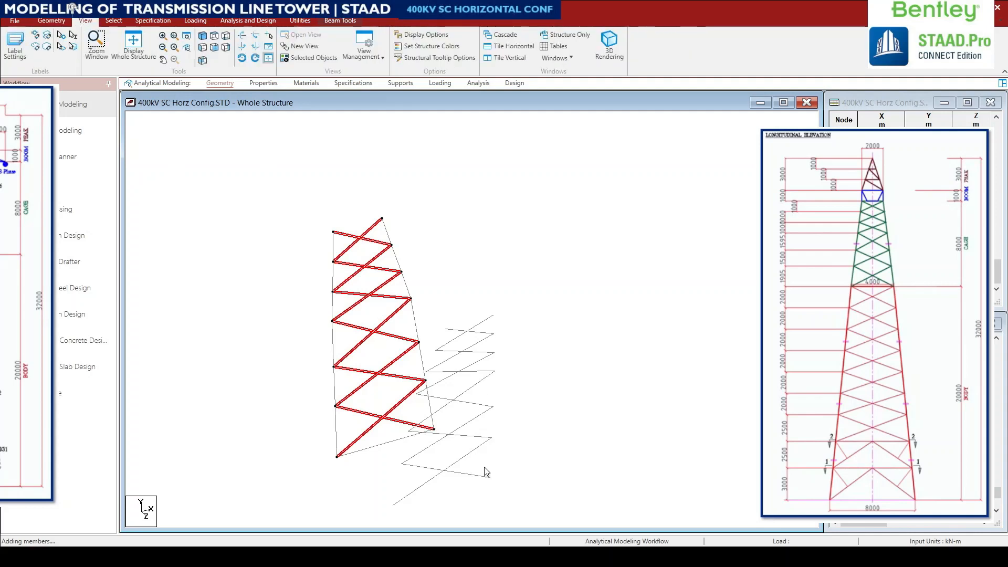
left_click(500, 479)
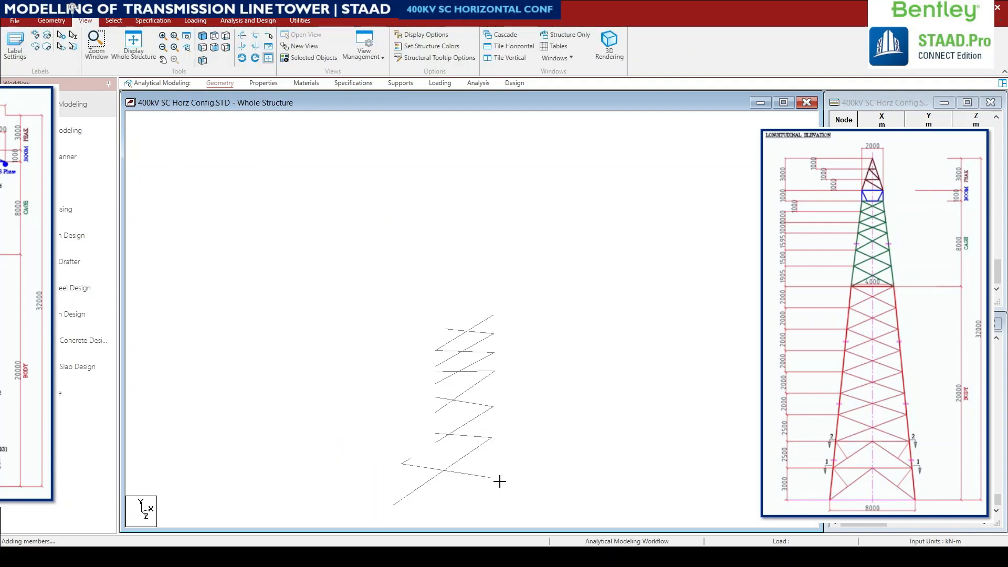
left_click(135, 52)
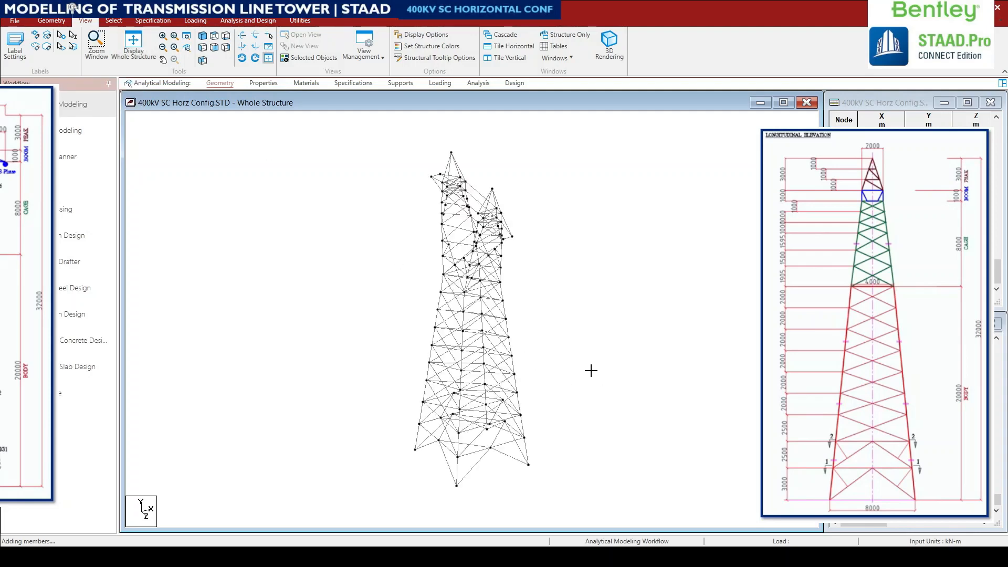
left_click(214, 48)
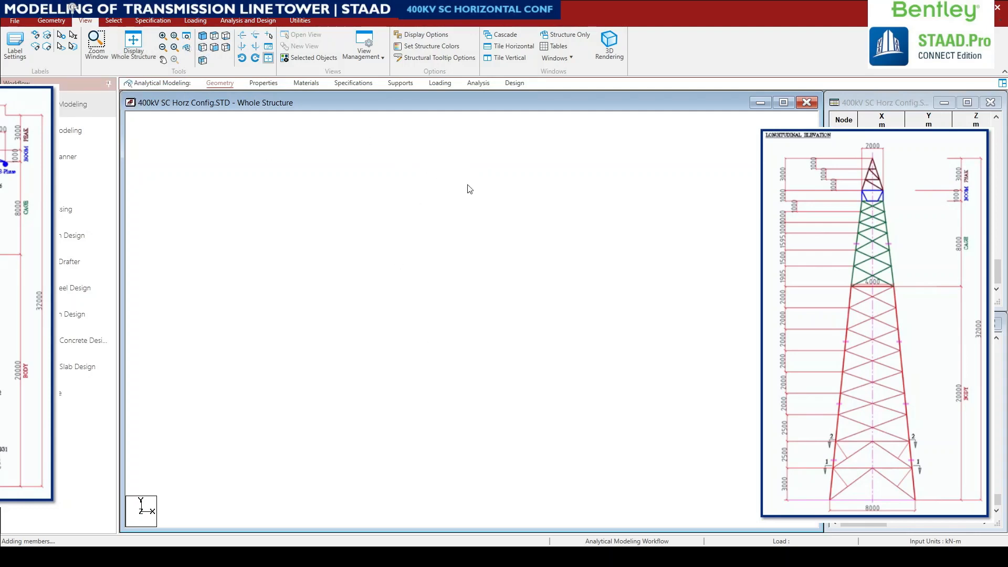
middle_click_drag(460, 344, 434, 455)
scroll(462, 292, "up", 6)
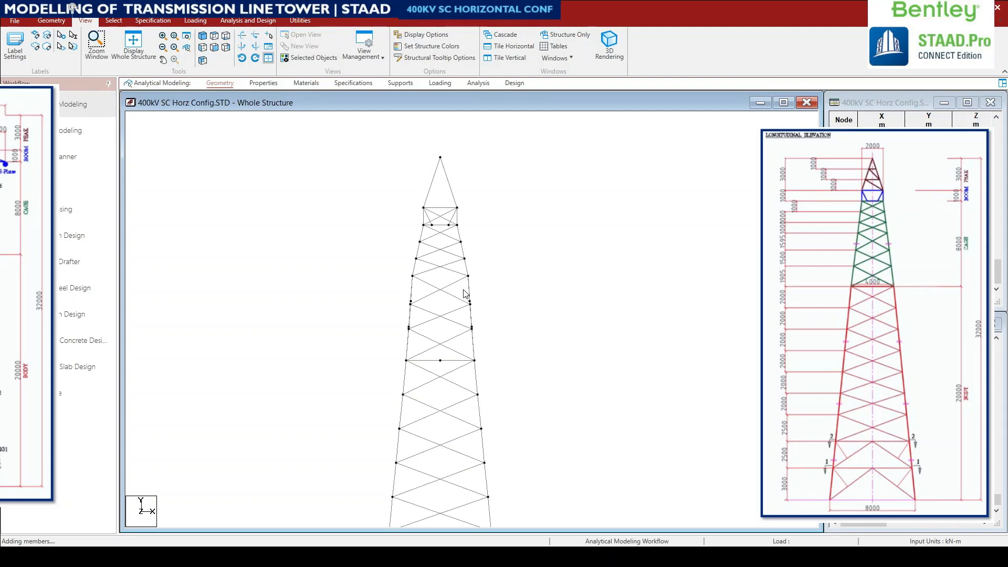
middle_click_drag(459, 178, 400, 387)
scroll(398, 385, "up", 4)
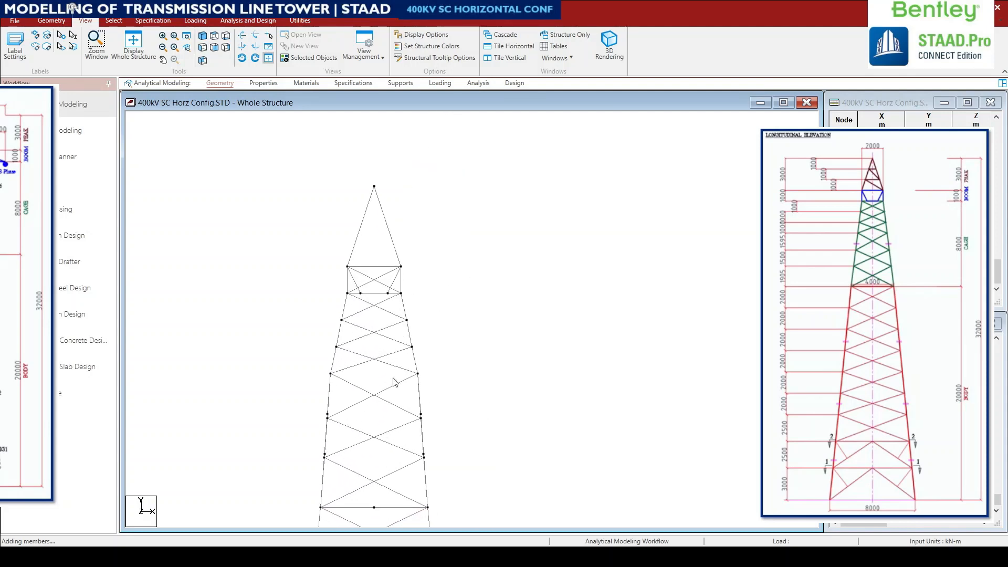
left_click_drag(388, 483, 352, 256)
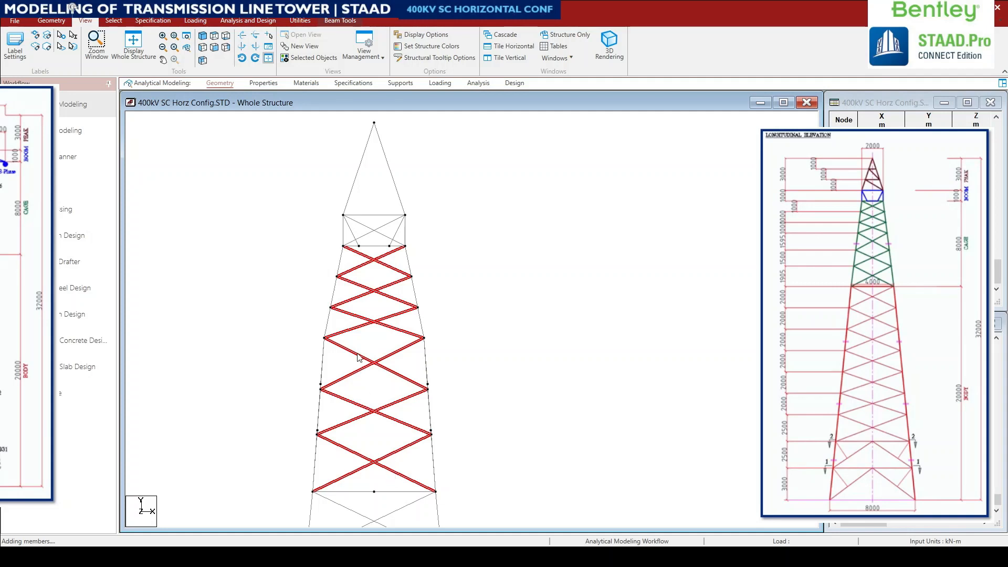
key("Delete")
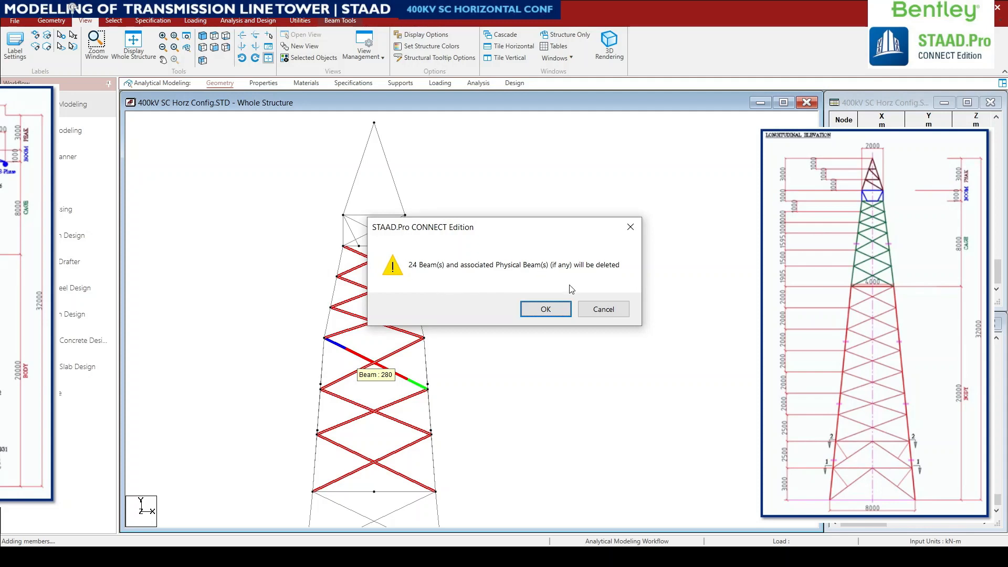
left_click(604, 310)
left_click(604, 294)
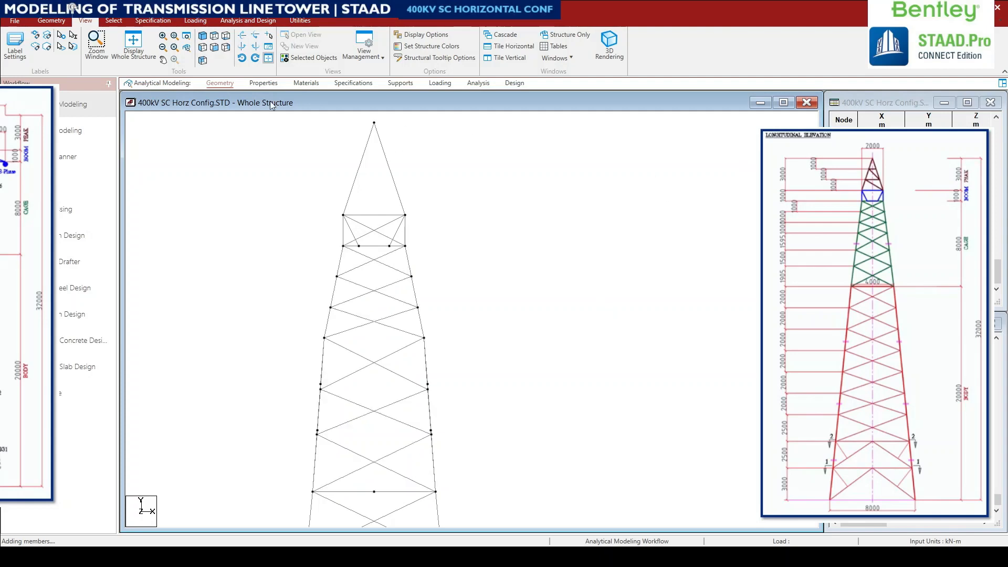
- Examine the completed cage bracing in the isometric view with the structure window maximized
left_click(202, 36)
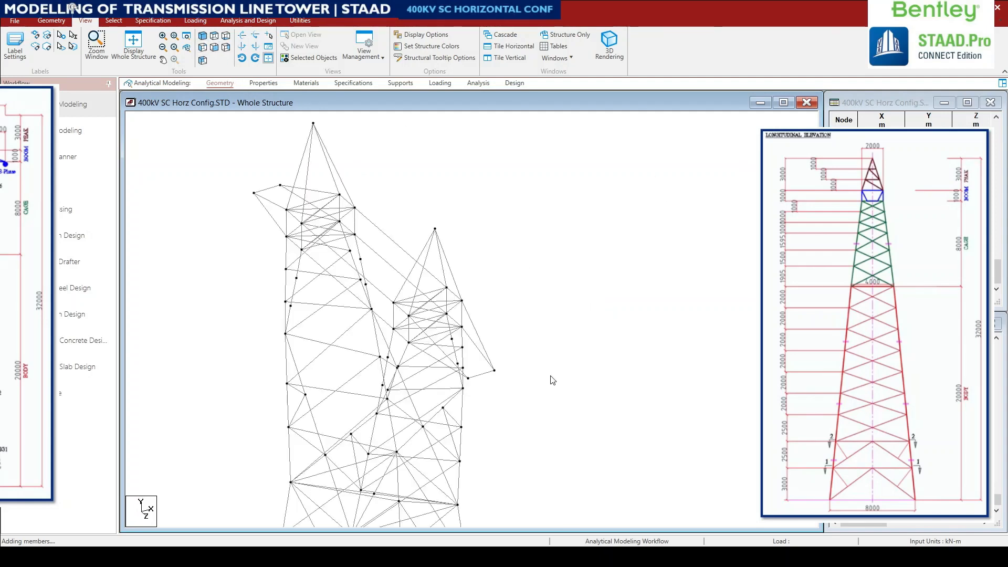
middle_click_drag(422, 398, 432, 376)
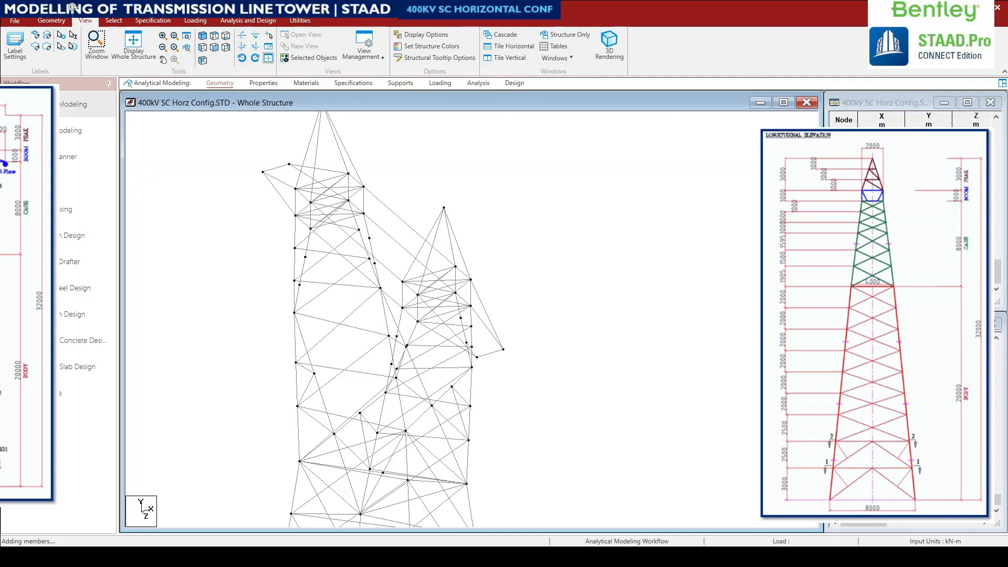
scroll(294, 263, "down", 1)
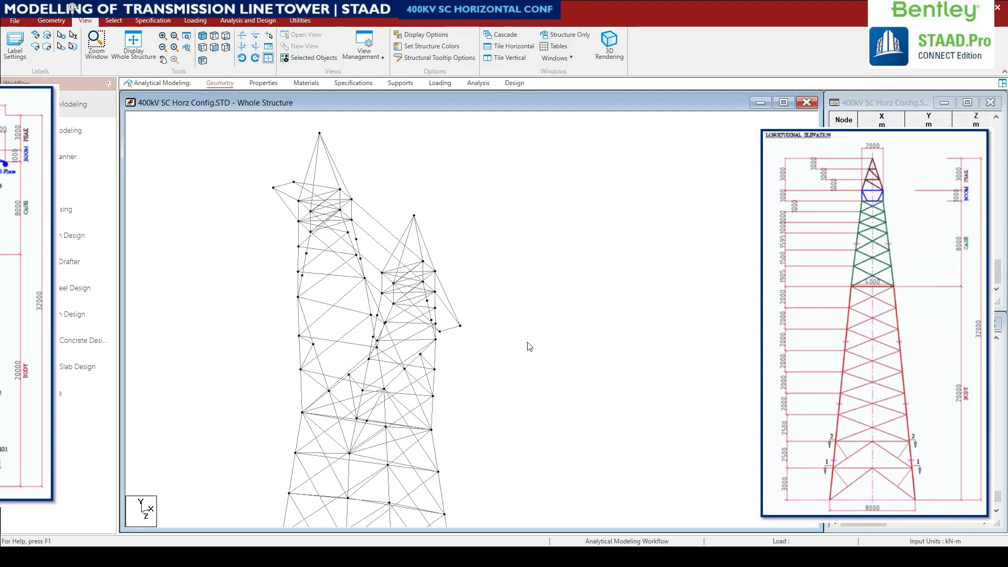
left_click(783, 103)
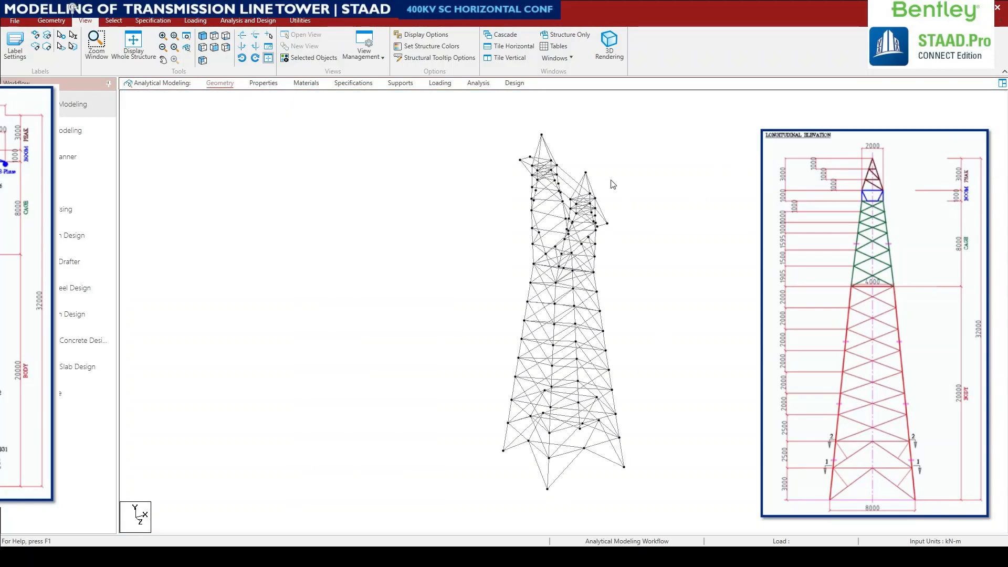
scroll(611, 183, "up", 1)
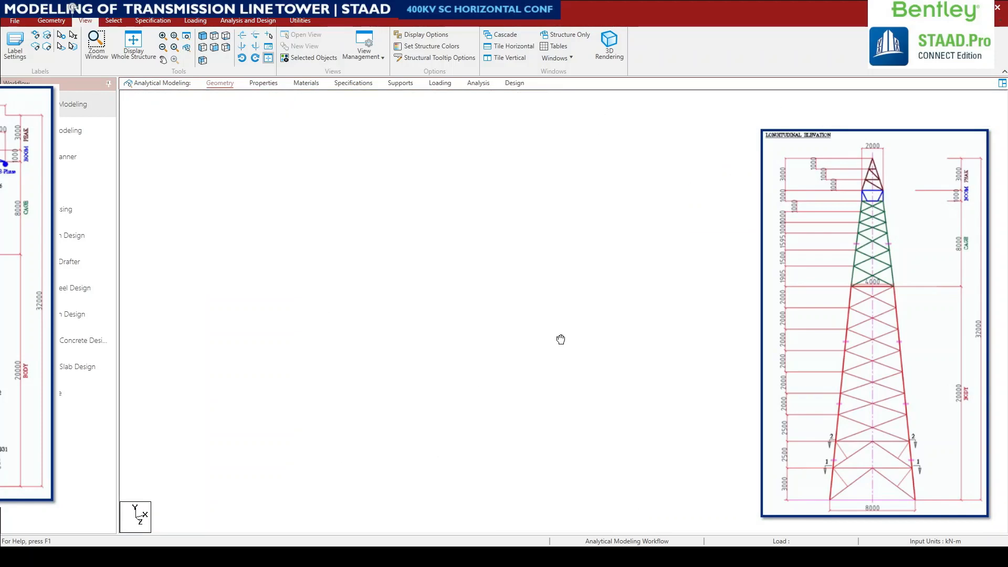
- Display only the members of the two triangular frames directly below the boom, excluding the boom's verticals and the longitudinal horizontals, in isometric view
middle_click_drag(561, 340, 376, 479)
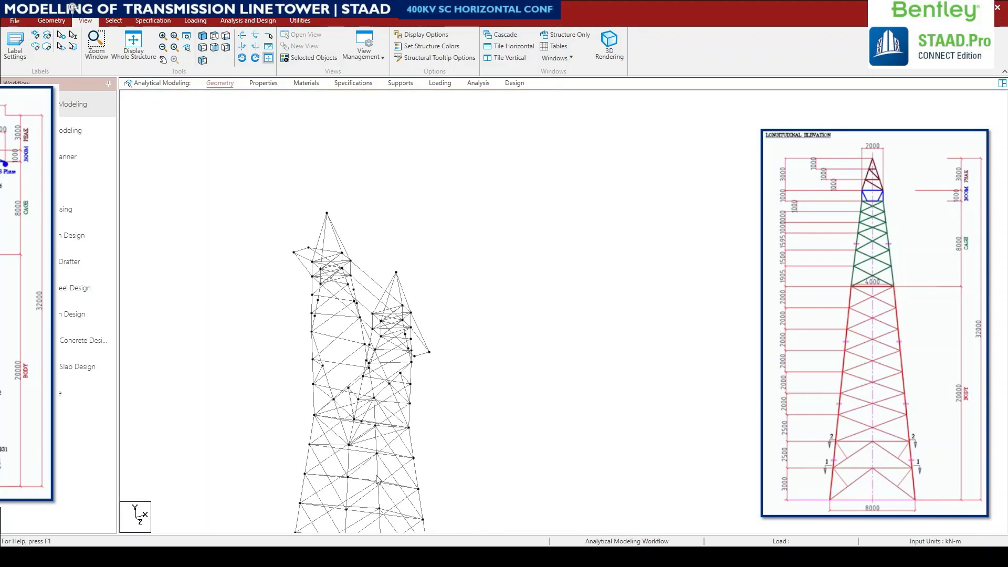
left_click(203, 50)
scroll(329, 247, "up", 2)
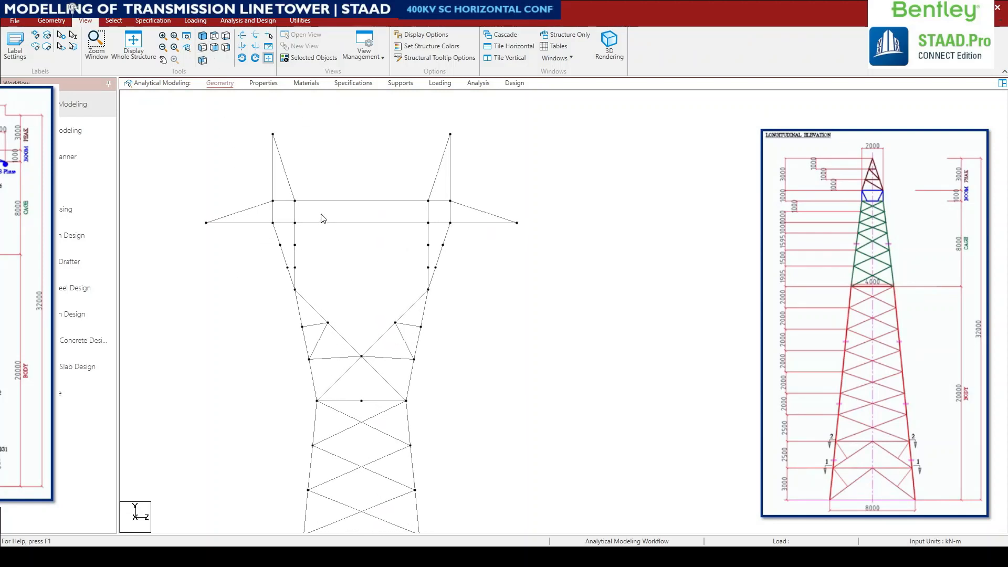
middle_click_drag(324, 218, 338, 407)
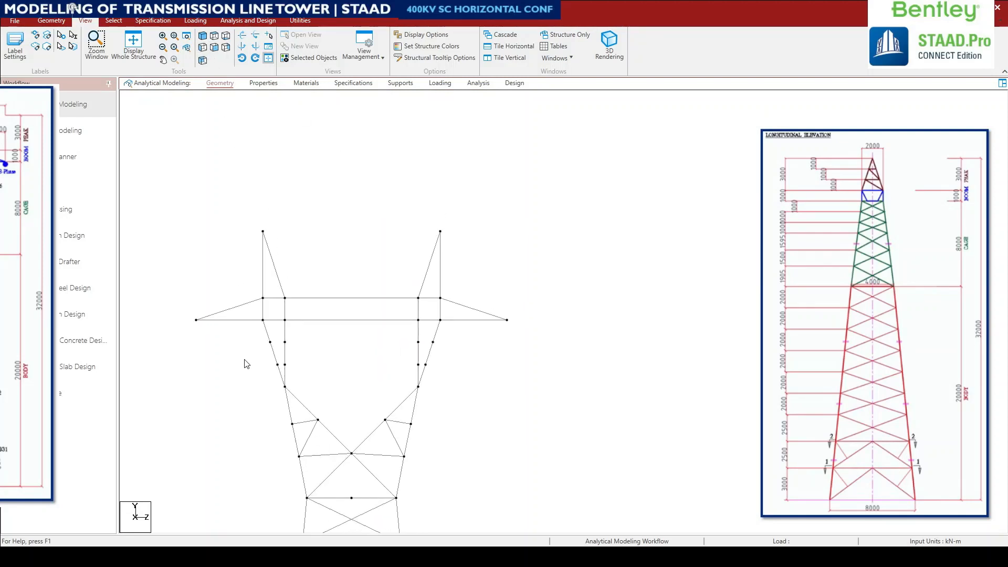
scroll(246, 363, "up", 2)
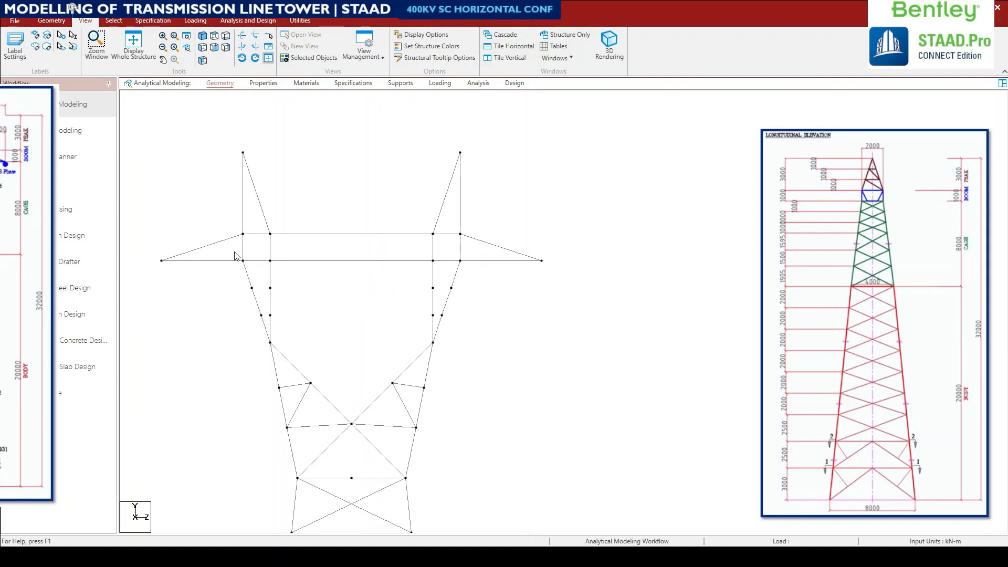
left_click_drag(234, 251, 294, 350)
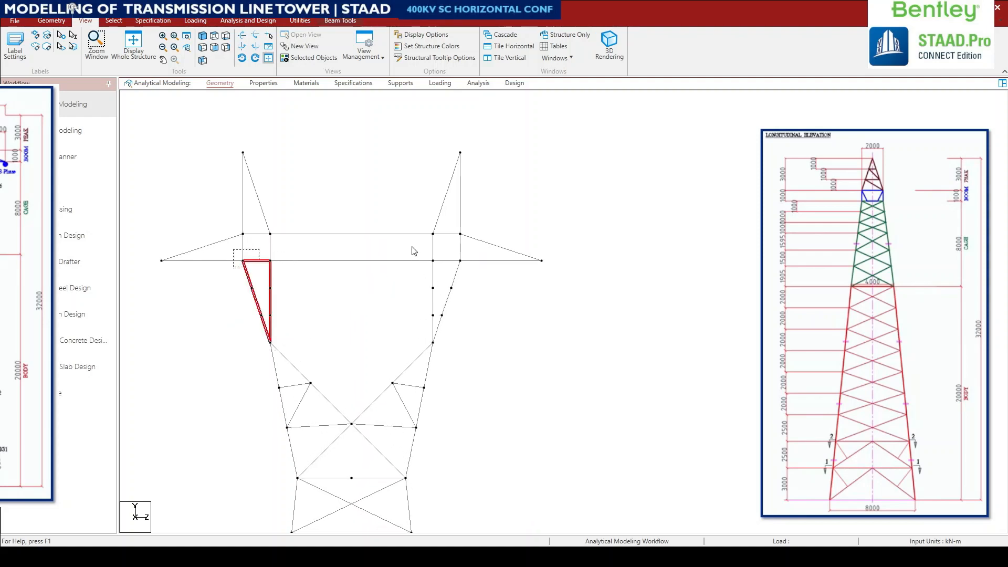
left_click_drag(413, 247, 469, 358, "ctrl")
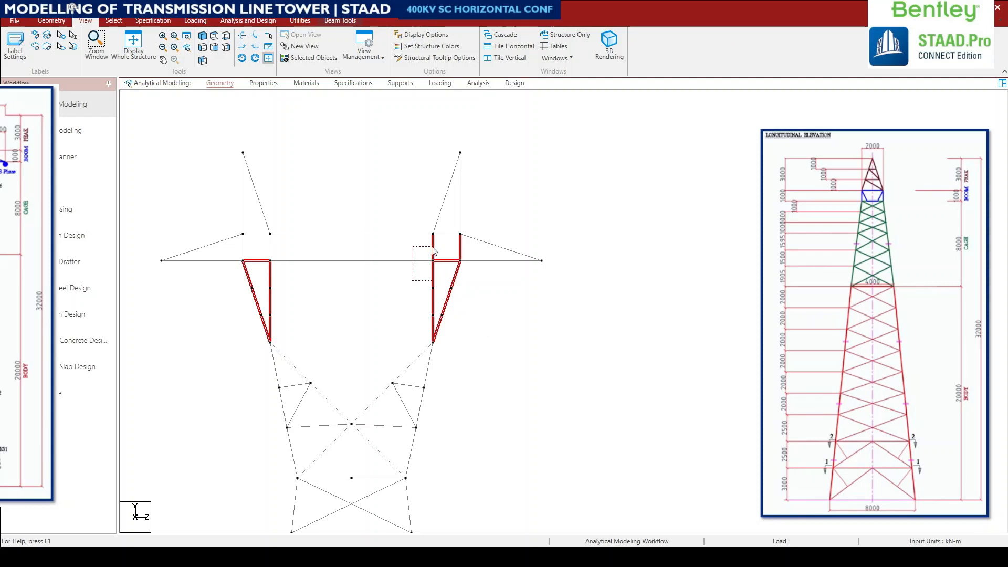
left_click_drag(434, 251, 433, 250, "ctrl")
left_click(460, 247, "ctrl")
left_click(446, 260, "ctrl")
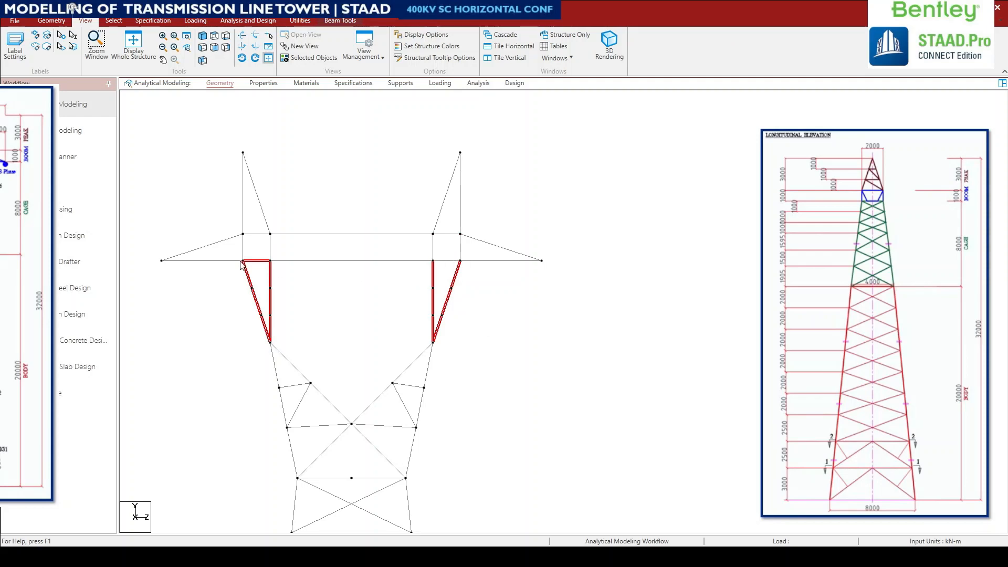
left_click(258, 261, "ctrl")
left_click(202, 35)
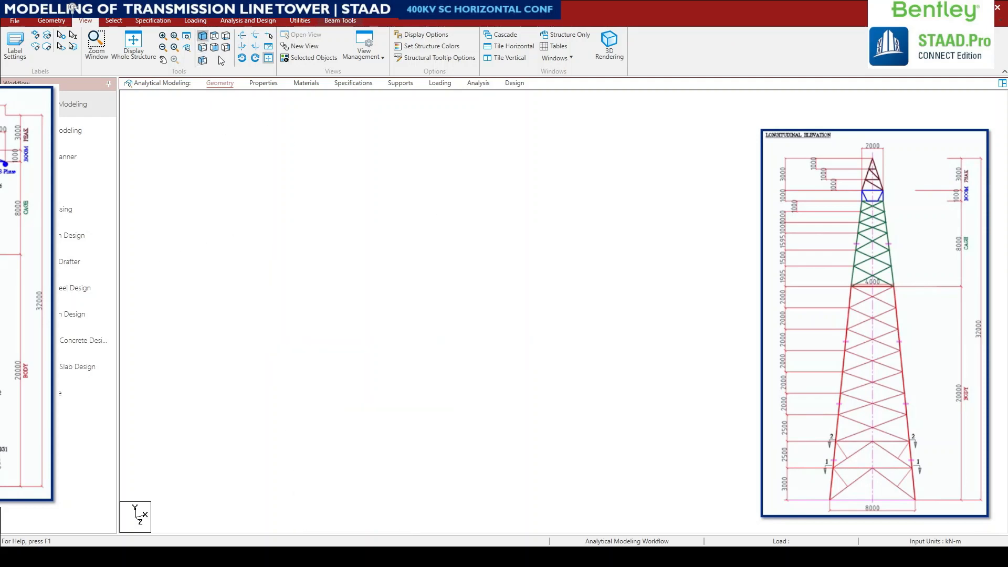
middle_click_drag(351, 235, 387, 325)
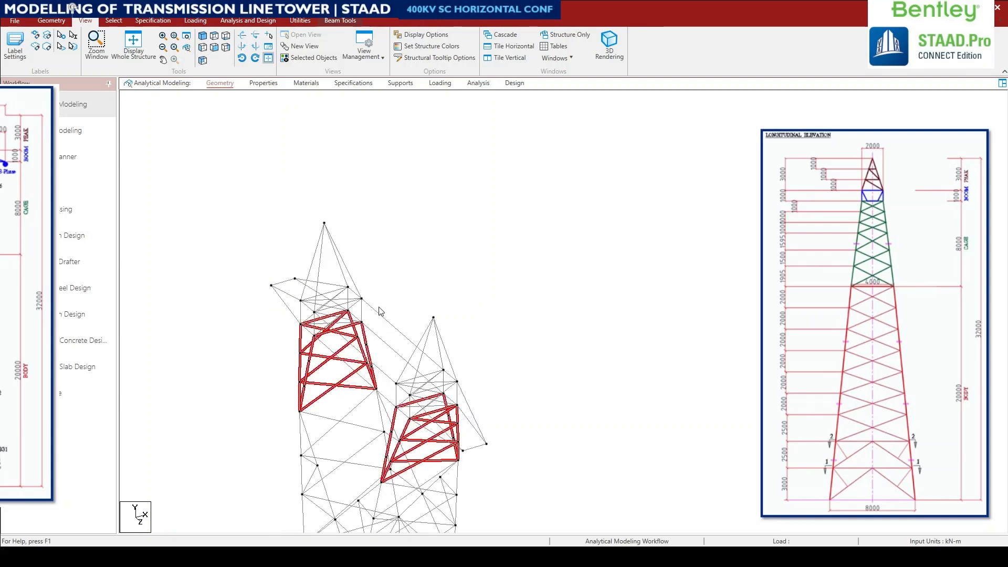
scroll(282, 326, "up", 3)
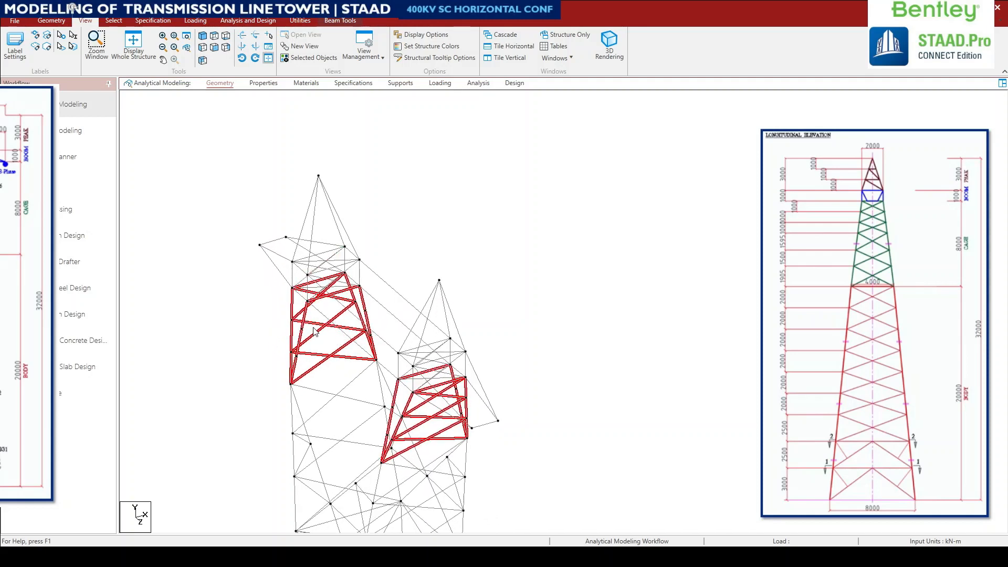
left_click(297, 58)
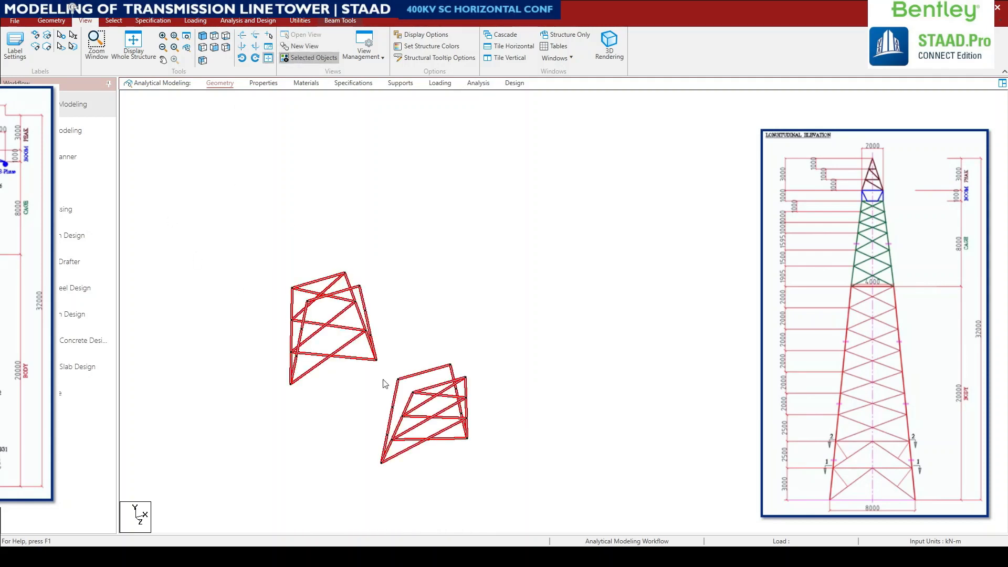
- Remove the face bracing from the displayed selection and isolate only the legs and top cross members of both frames
left_click(430, 439, "ctrl")
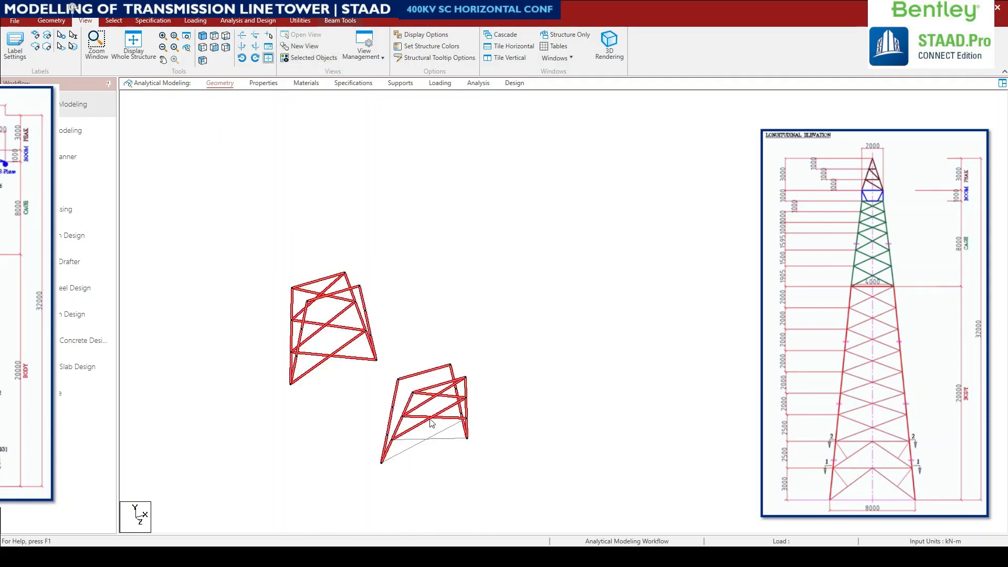
left_click(429, 415, "ctrl")
left_click(435, 400, "ctrl")
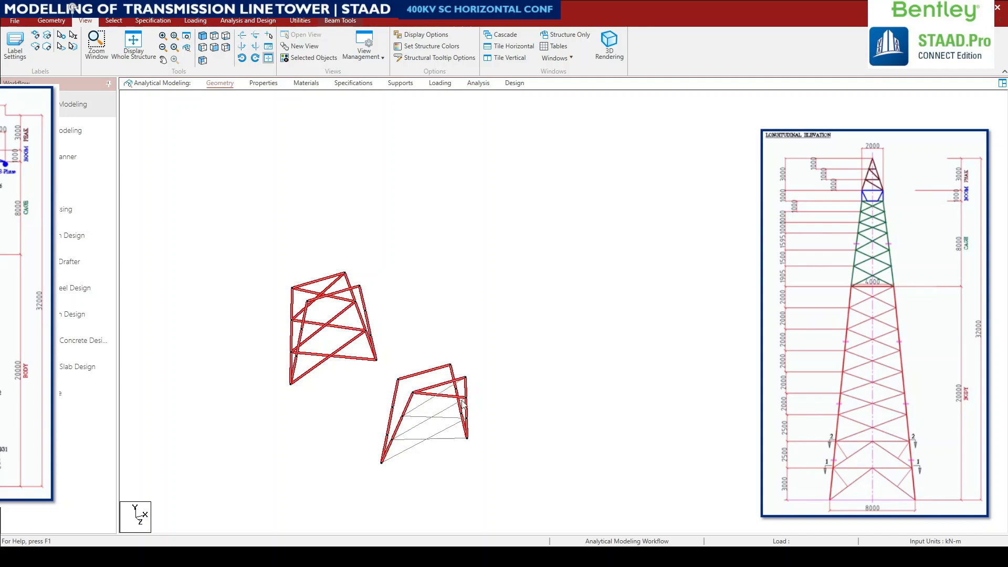
left_click(455, 398, "ctrl")
left_click(327, 329, "ctrl")
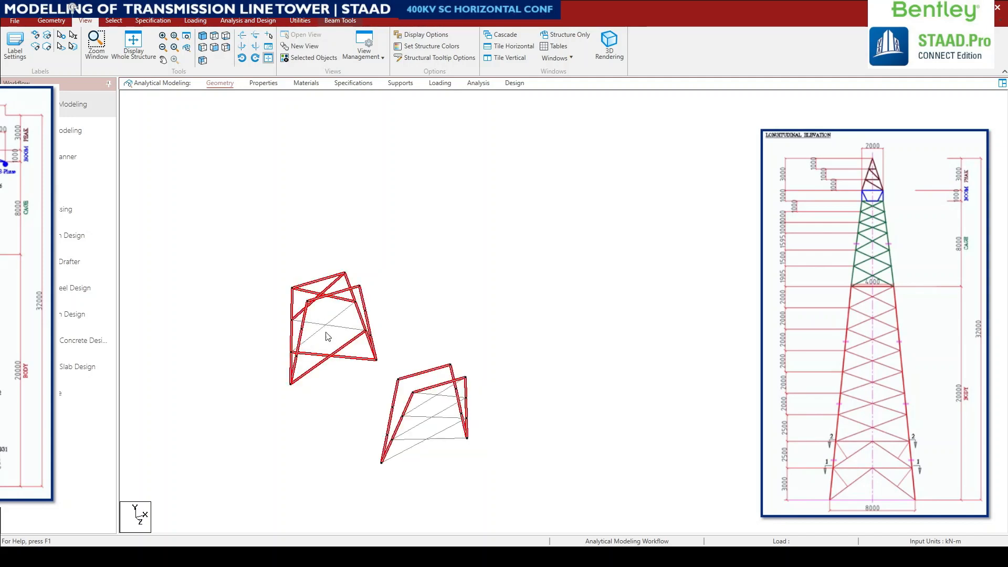
left_click(333, 360, "ctrl")
left_click(333, 287, "ctrl")
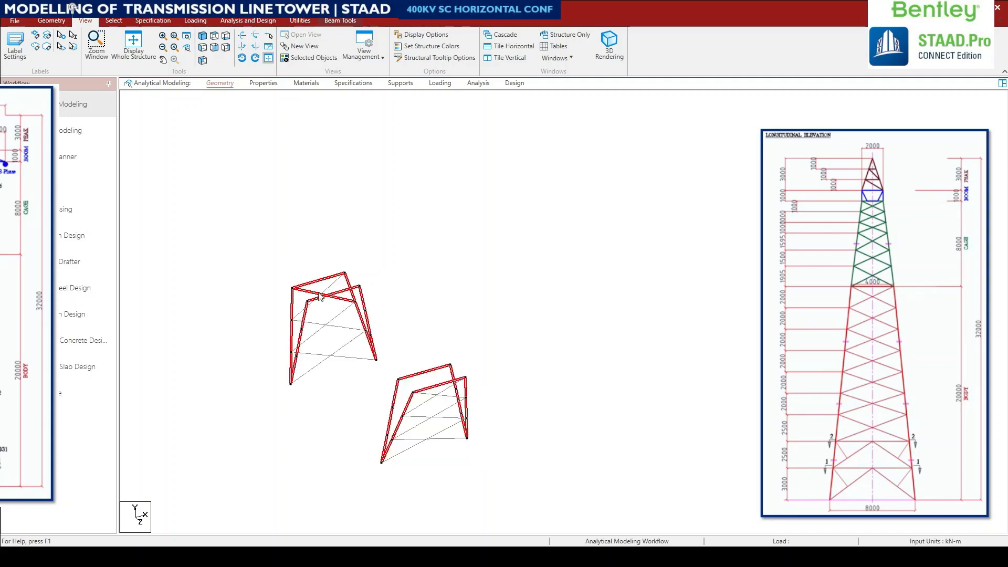
left_click(307, 294, "ctrl")
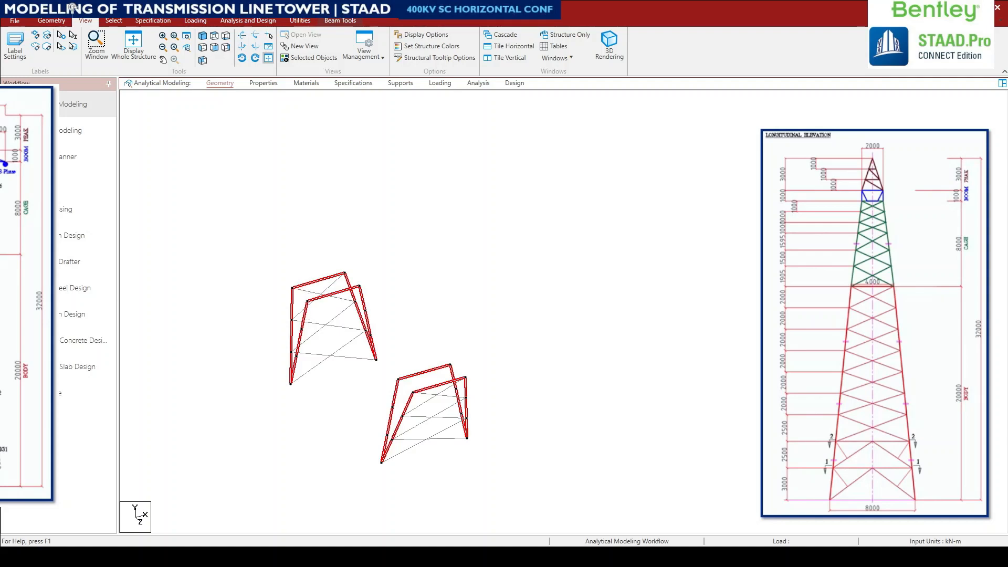
left_click(496, 310)
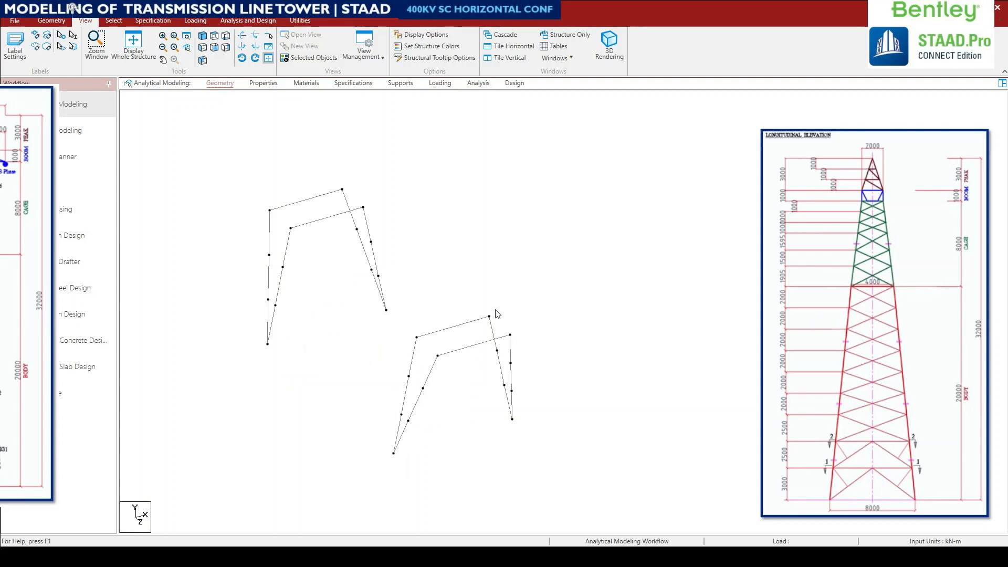
- Add zigzag bracing beams between the outer and inner leg nodes on both sides of the two frames below the boom
left_click(55, 21)
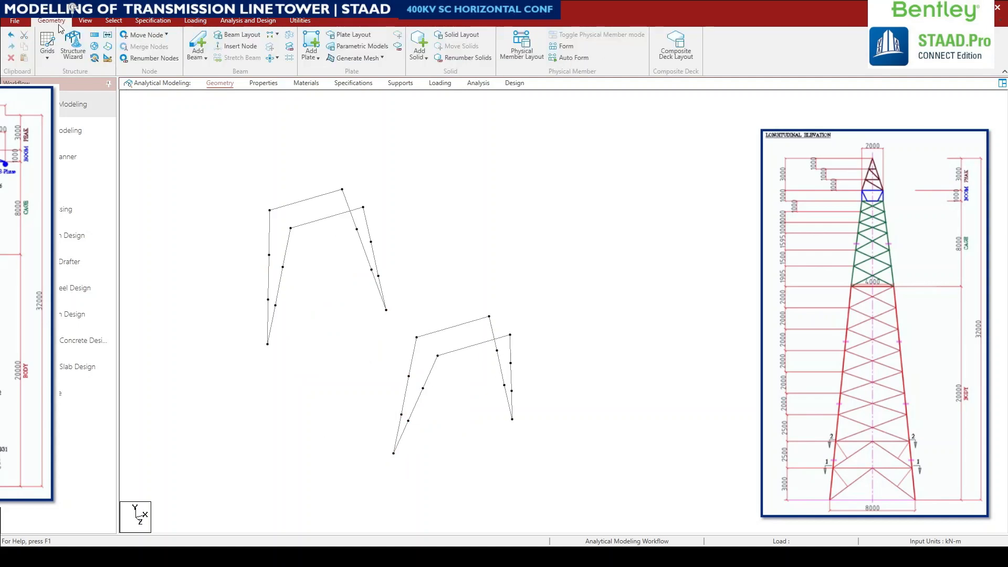
left_click(196, 43)
left_click_drag(273, 306, 290, 229)
- Select the entire boom with its end cantilevers in transverse elevation and display only those members in isometric view
left_click(85, 21)
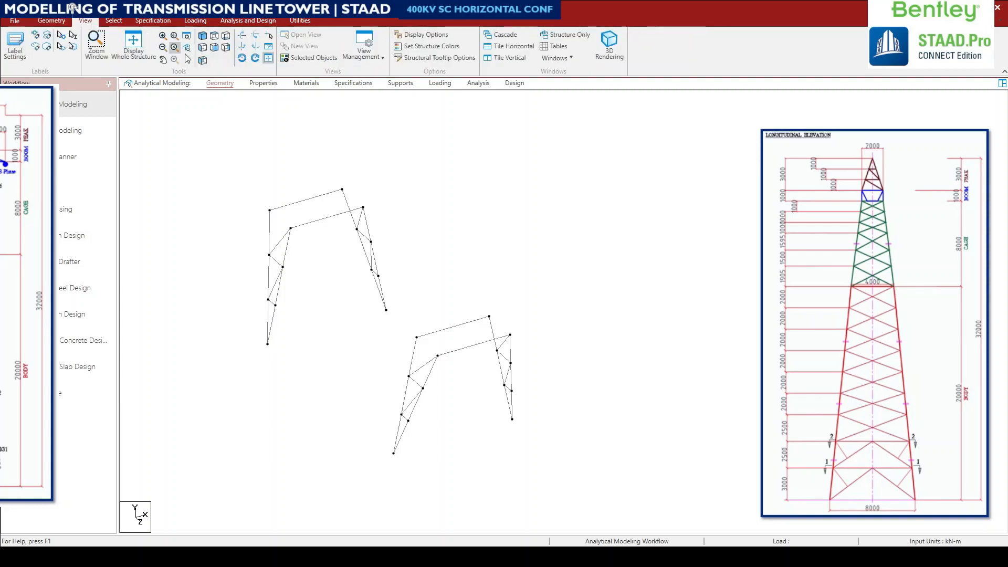
left_click(203, 48)
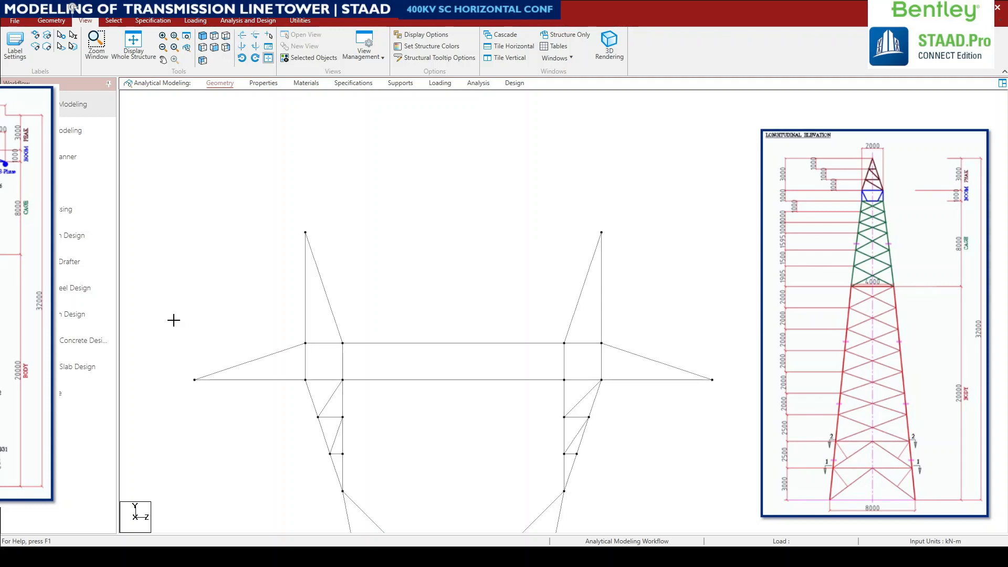
left_click_drag(173, 320, 740, 404)
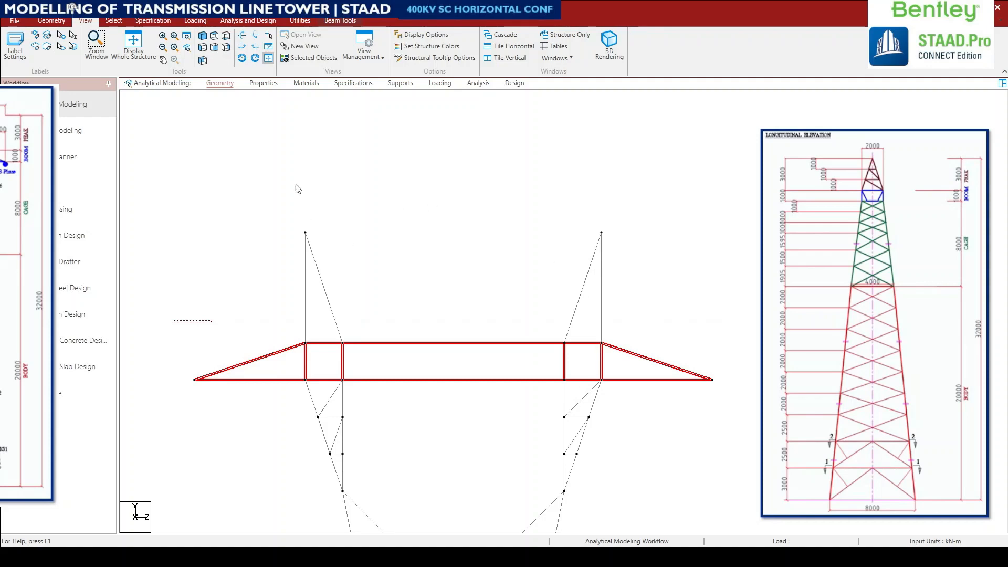
left_click(312, 58)
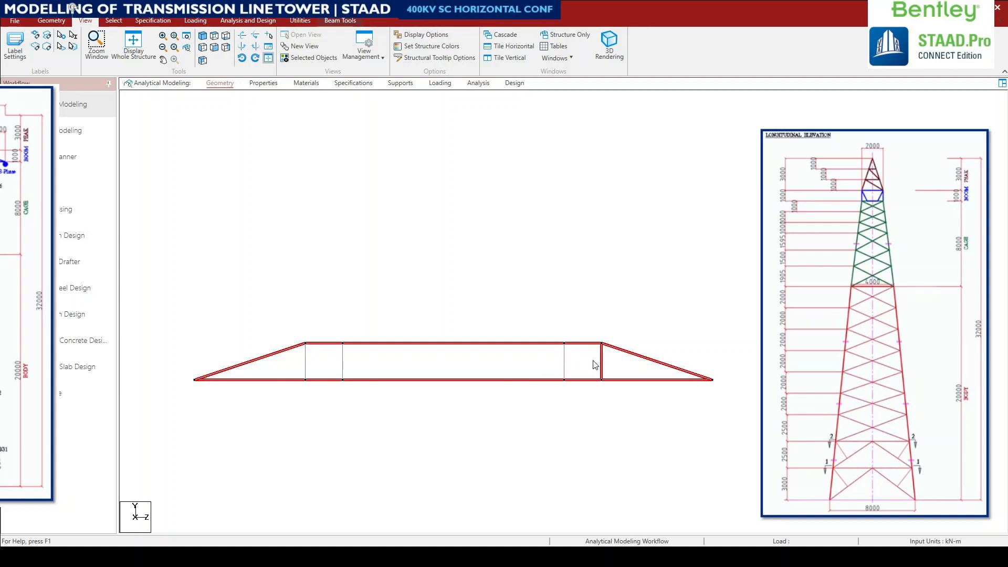
left_click(360, 316)
left_click(203, 35)
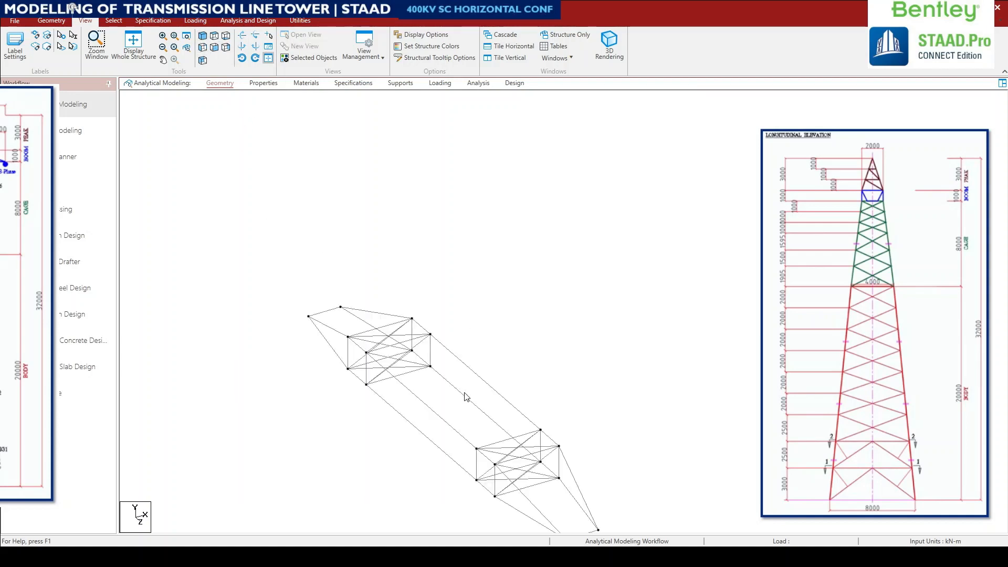
- Insert a midpoint node on each top and bottom chord member spanning the boom's central section
left_click(203, 47)
left_click_drag(508, 423, 436, 292)
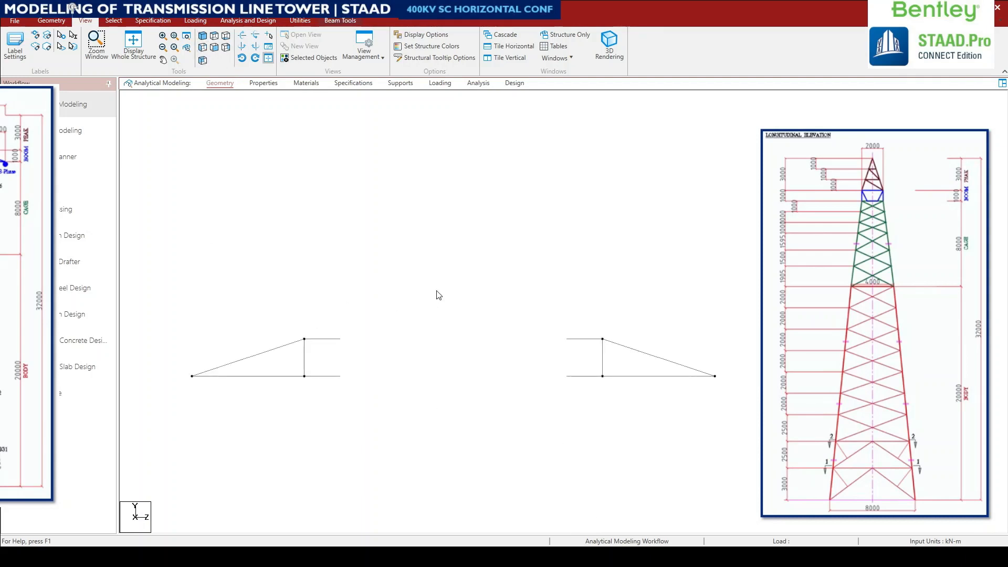
left_click(62, 23)
left_click(230, 46)
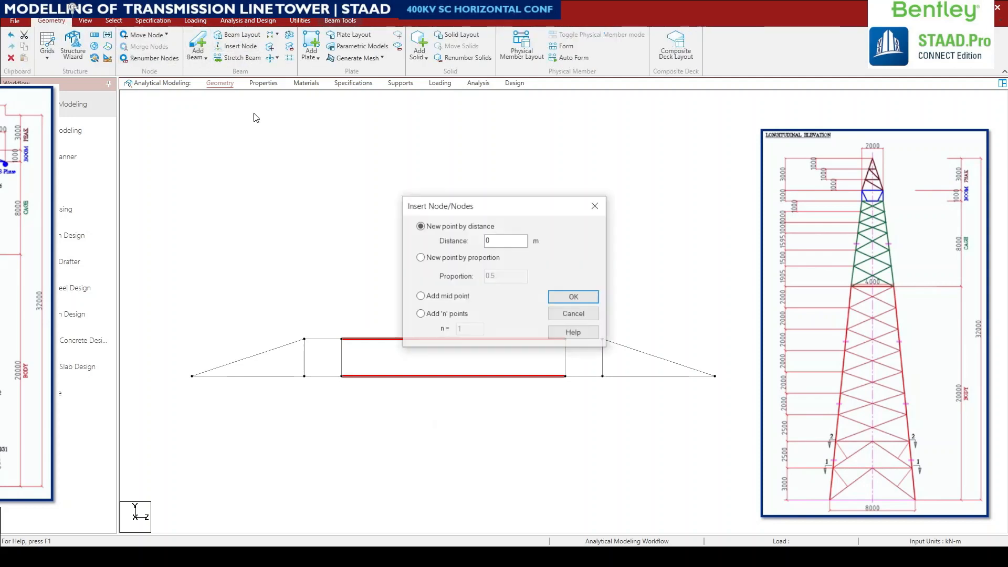
left_click(420, 296)
left_click(574, 297)
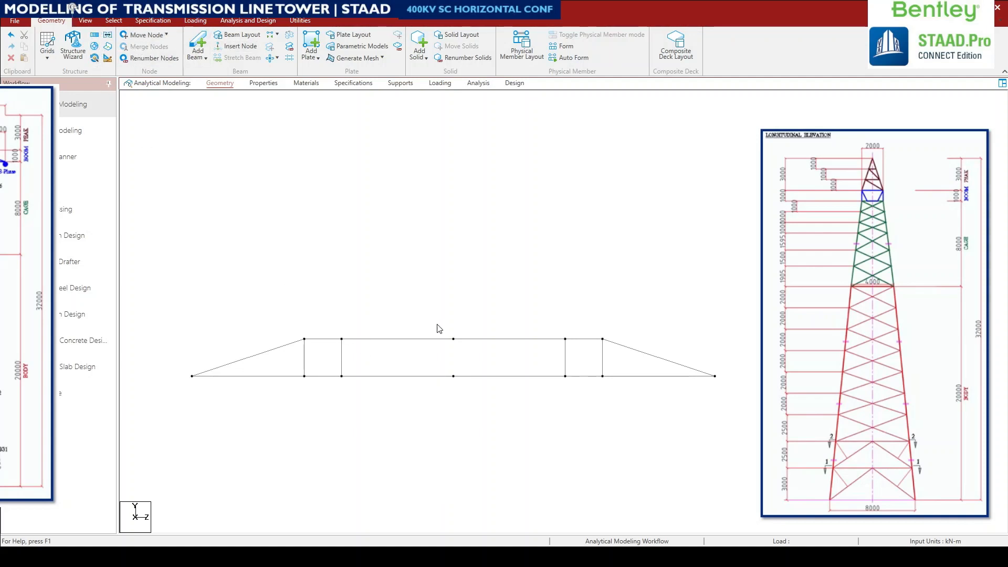
- Add beams forming a cross-braced frame between the boom's four midpoint nodes, plus single diagonals in the side panels above the legs
left_click_drag(431, 307, 475, 403)
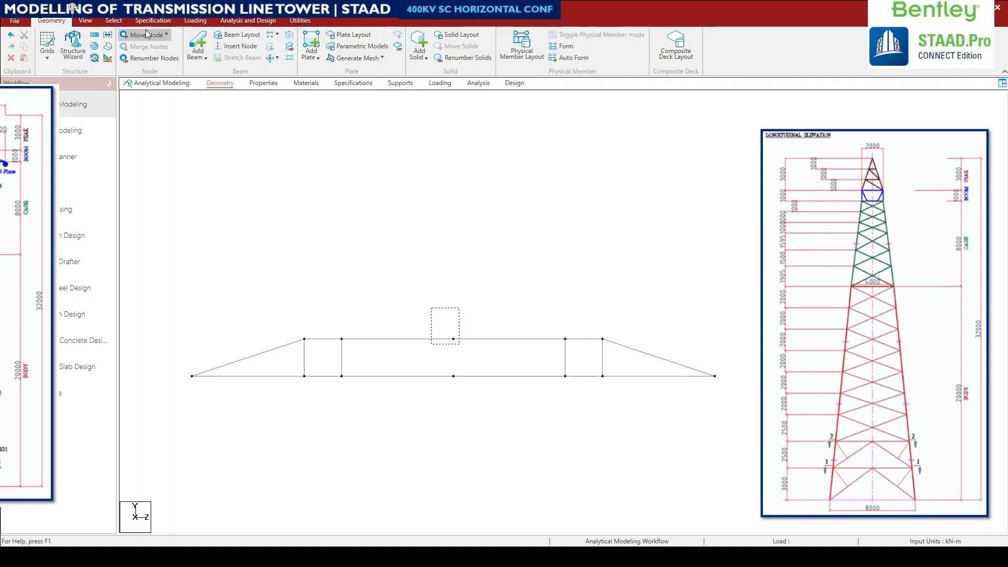
left_click(85, 20)
left_click(203, 36)
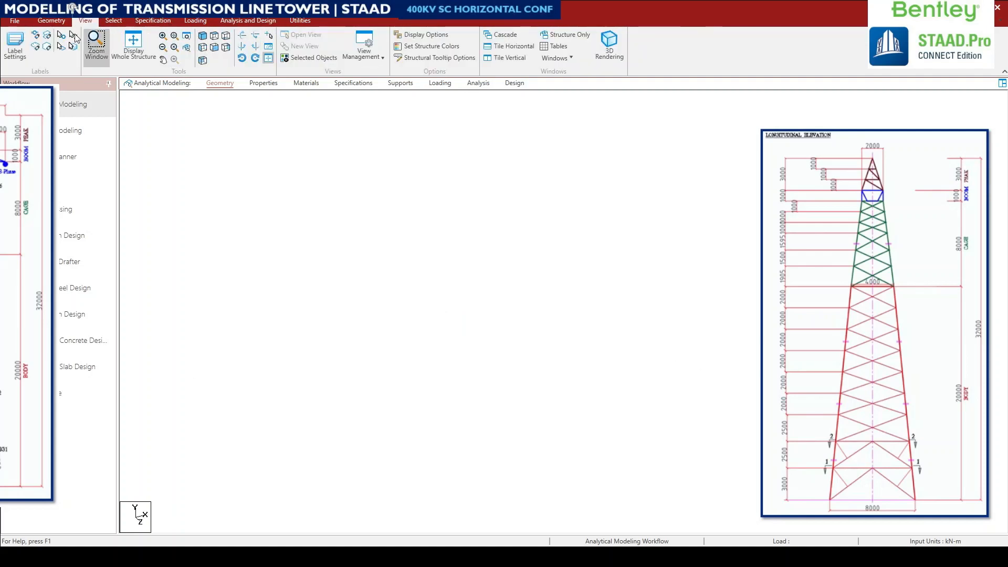
left_click(51, 20)
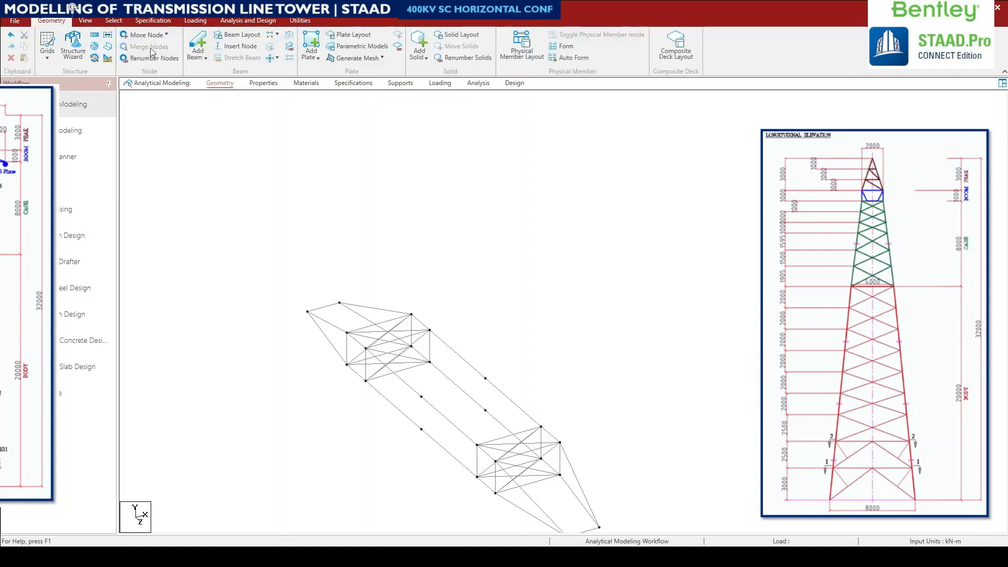
left_click(197, 44)
left_click_drag(478, 465, 486, 374)
left_click_drag(421, 393, 486, 407)
left_click_drag(347, 328, 364, 376)
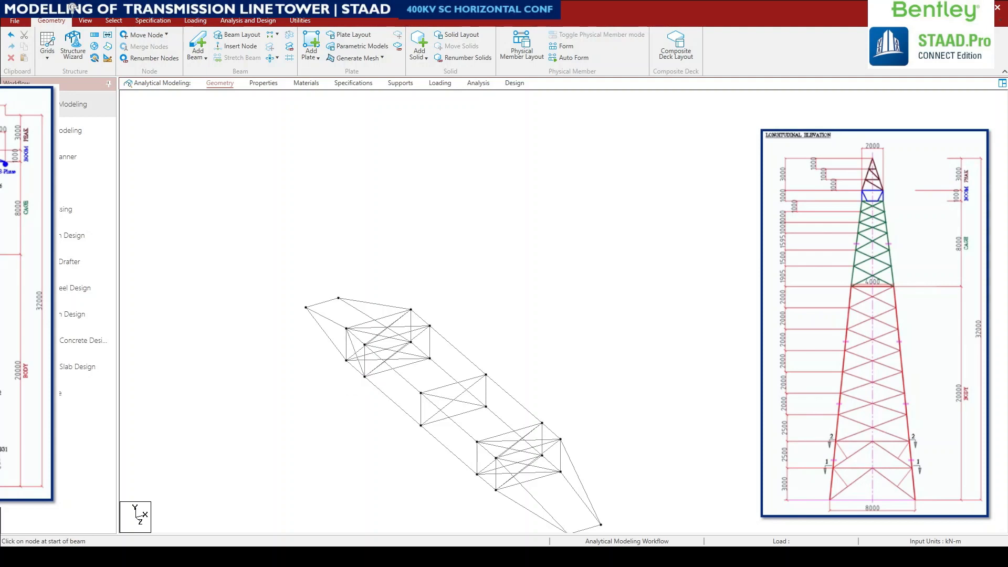
- Inspect the geometry and property details of a lower chord segment in the boom's central section
middle_click_drag(397, 465, 321, 434)
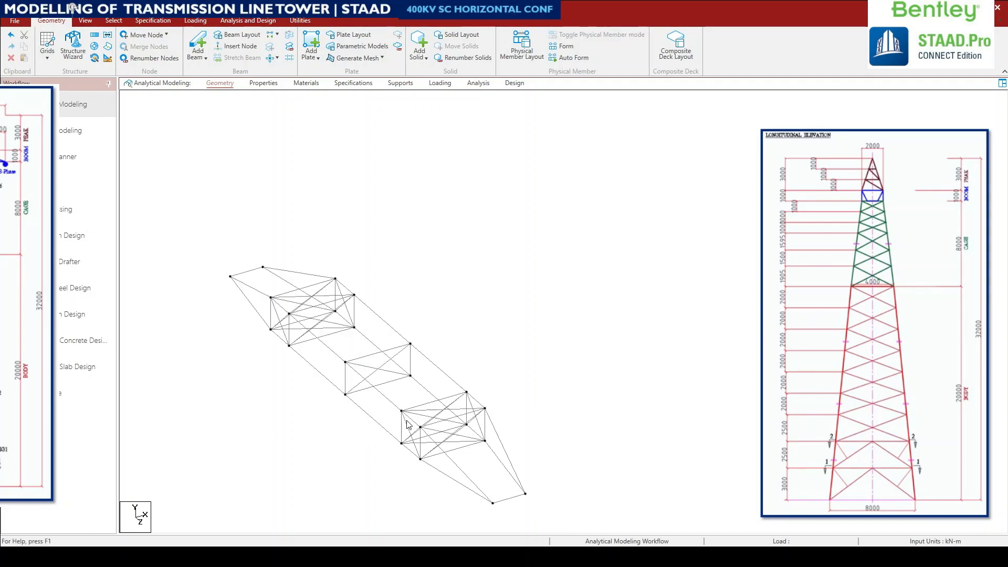
double_click(314, 376)
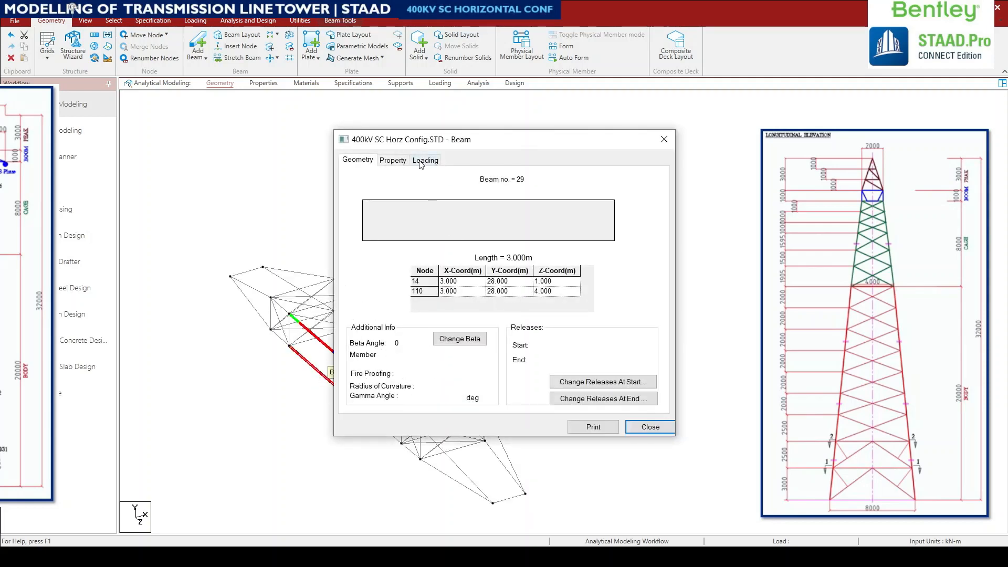
left_click(400, 165)
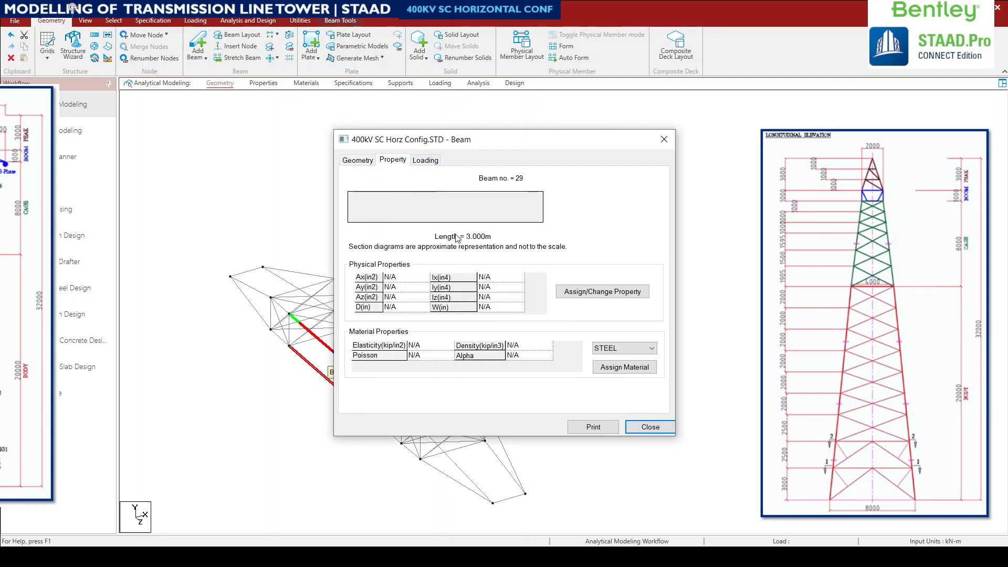
left_click(663, 144)
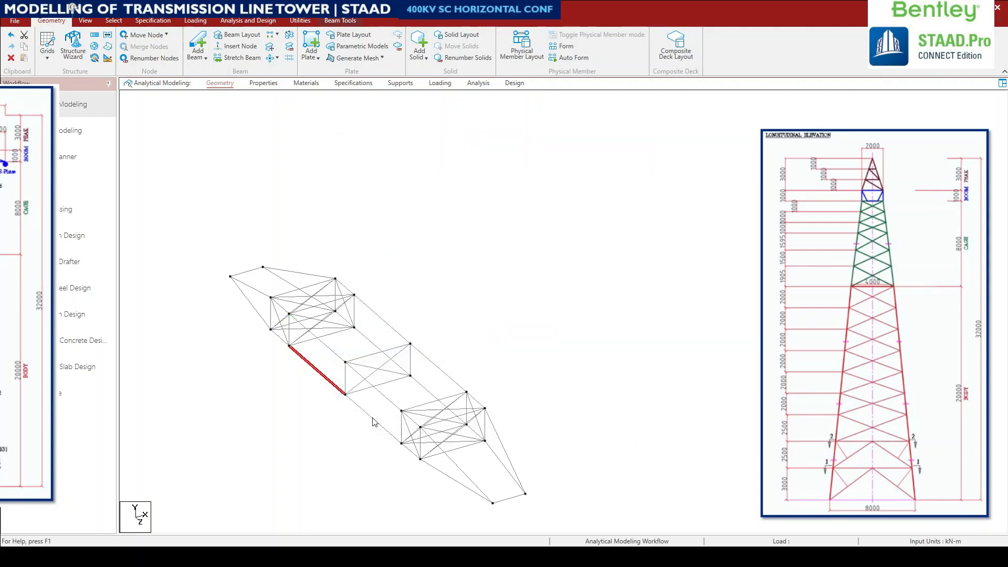
- Insert two equally spaced nodes on each of the eight top and bottom chord segments in the boom's central section
left_click(373, 419, "ctrl")
left_click(336, 353, "ctrl")
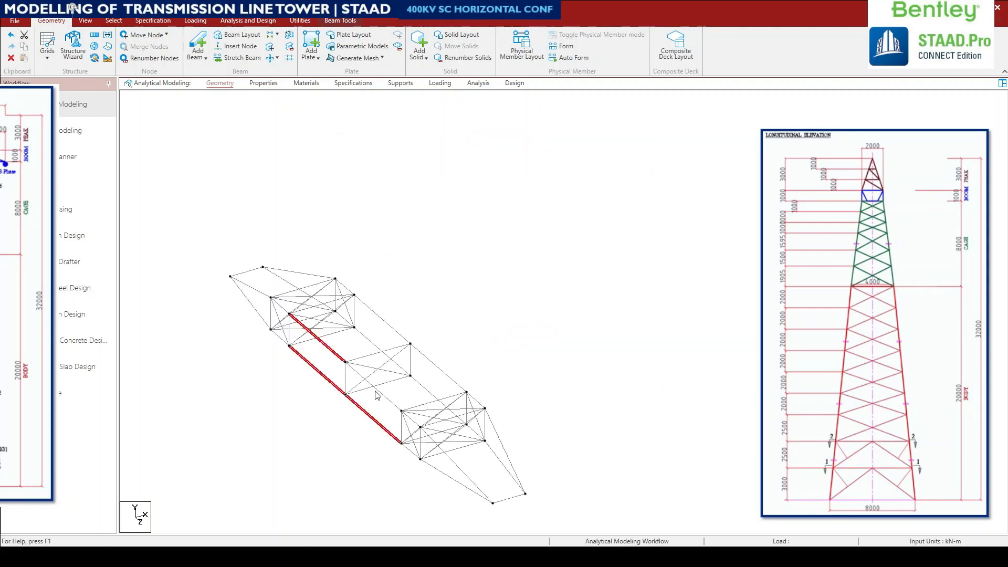
left_click(376, 389, "ctrl")
left_click(408, 341, "ctrl")
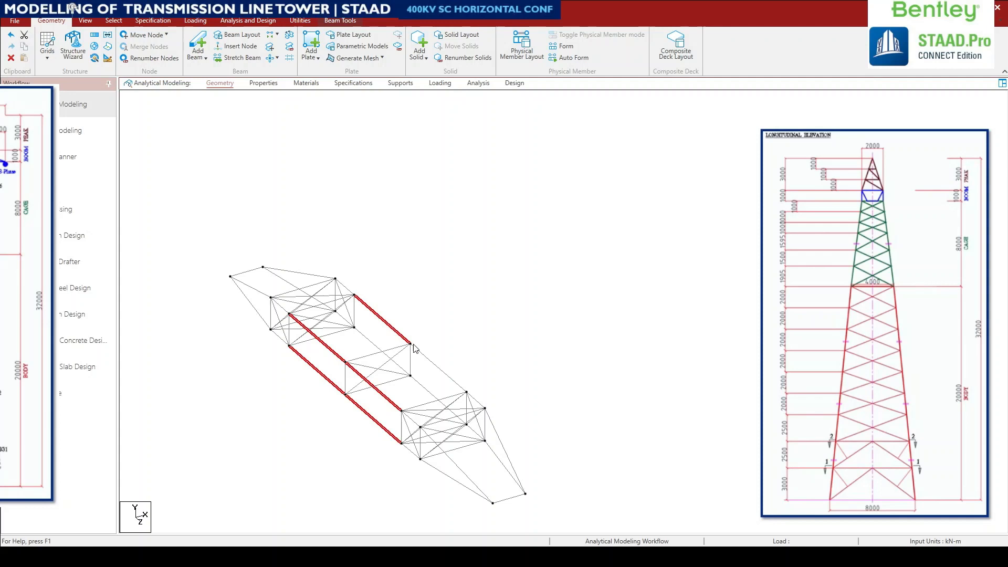
left_click(440, 371, "ctrl")
left_click(424, 387, "ctrl")
left_click(374, 344, "ctrl")
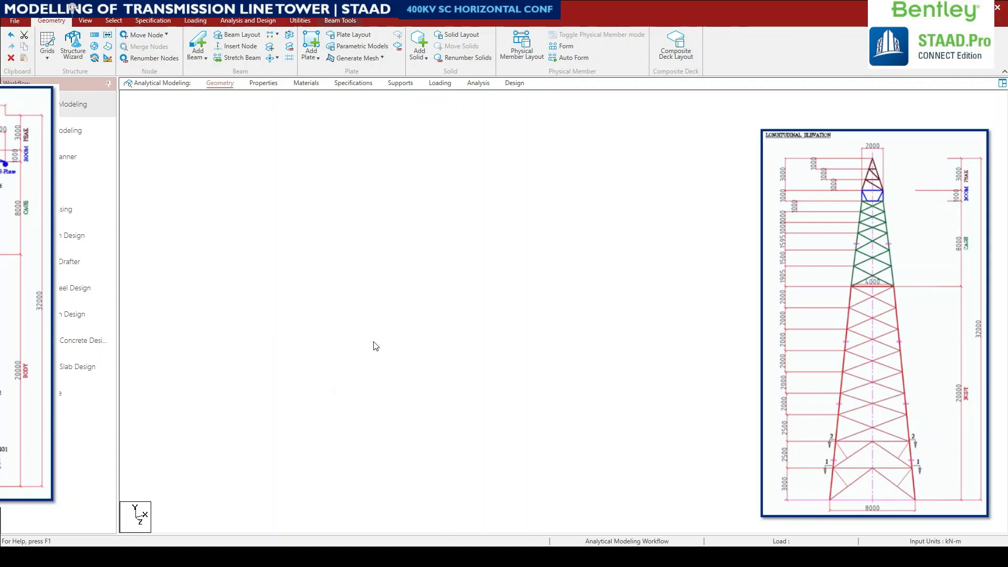
left_click(247, 47)
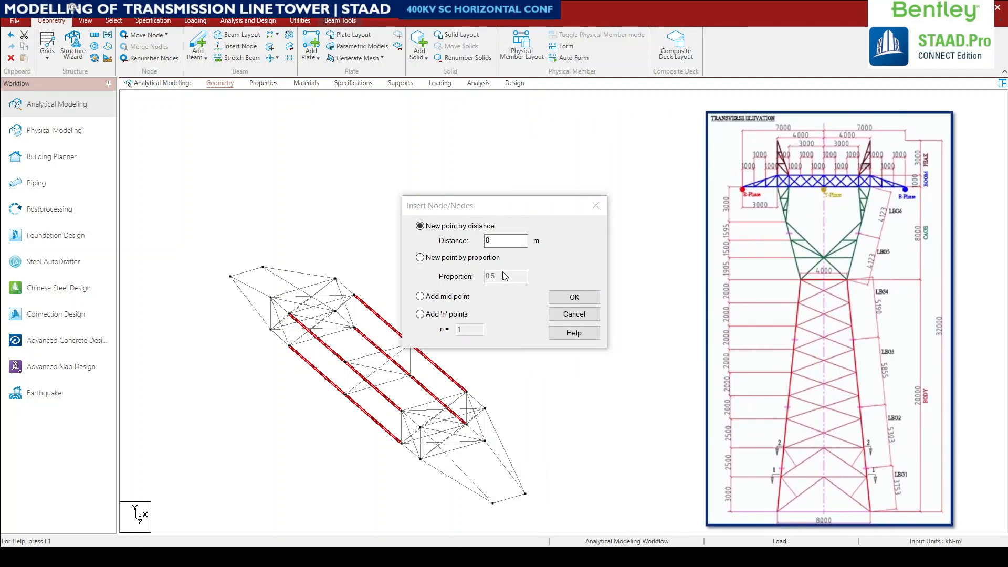
left_click(446, 314)
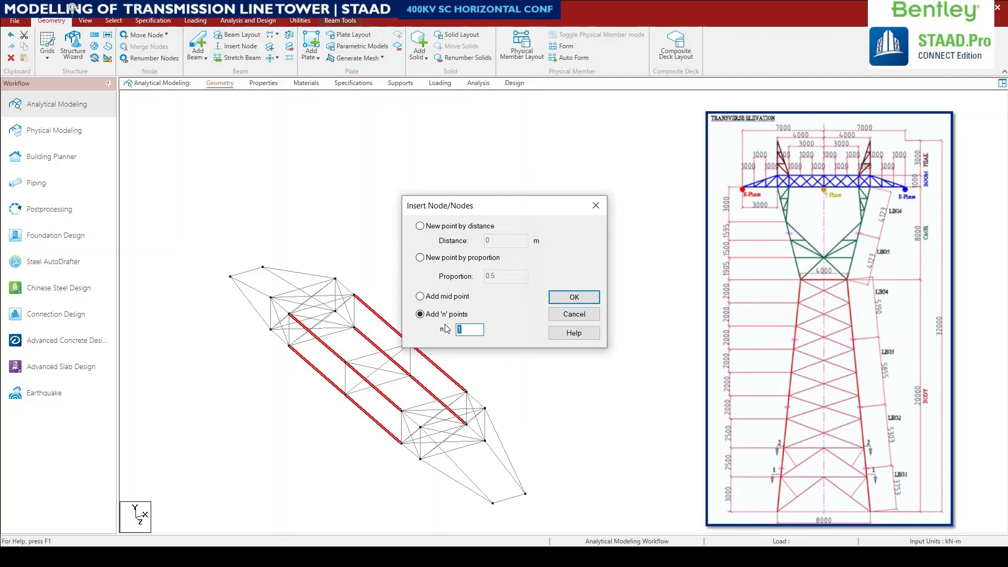
left_click(574, 297)
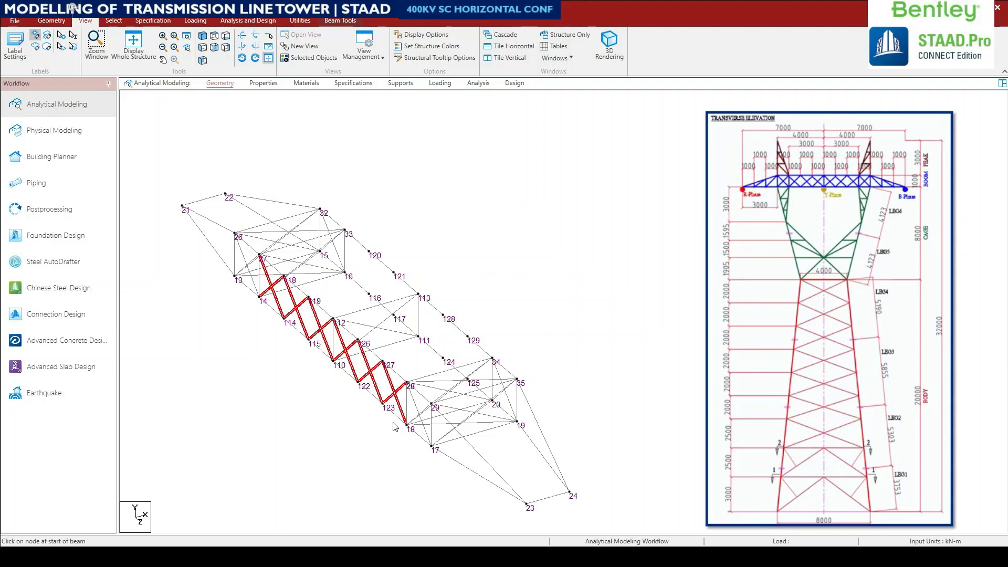
- Try to mirror-copy the selected boom side-face bracing about the X-Y plane through node 78, declining duplicate beams
left_click(51, 21)
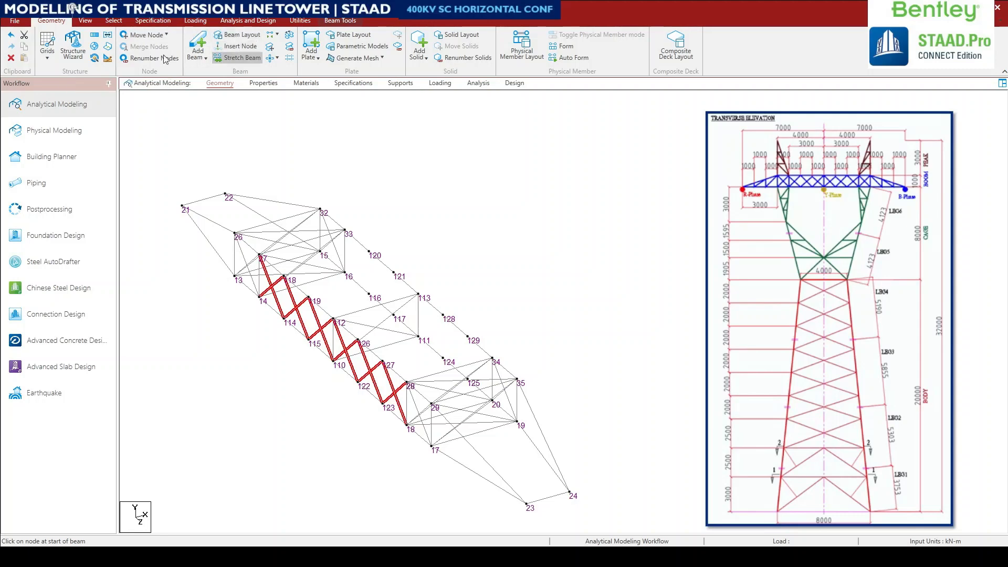
left_click(108, 35)
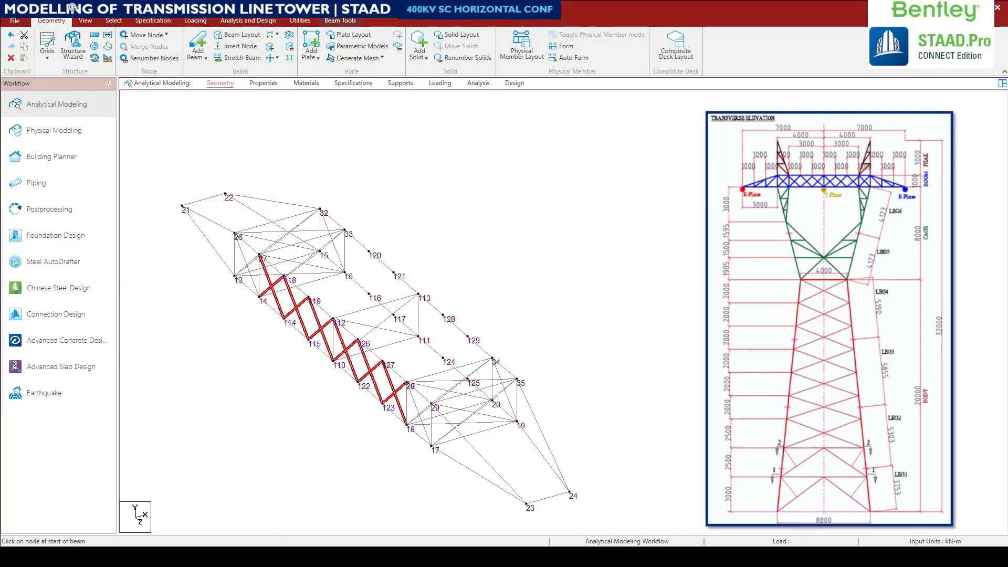
left_click_drag(1, 242, 486, 195)
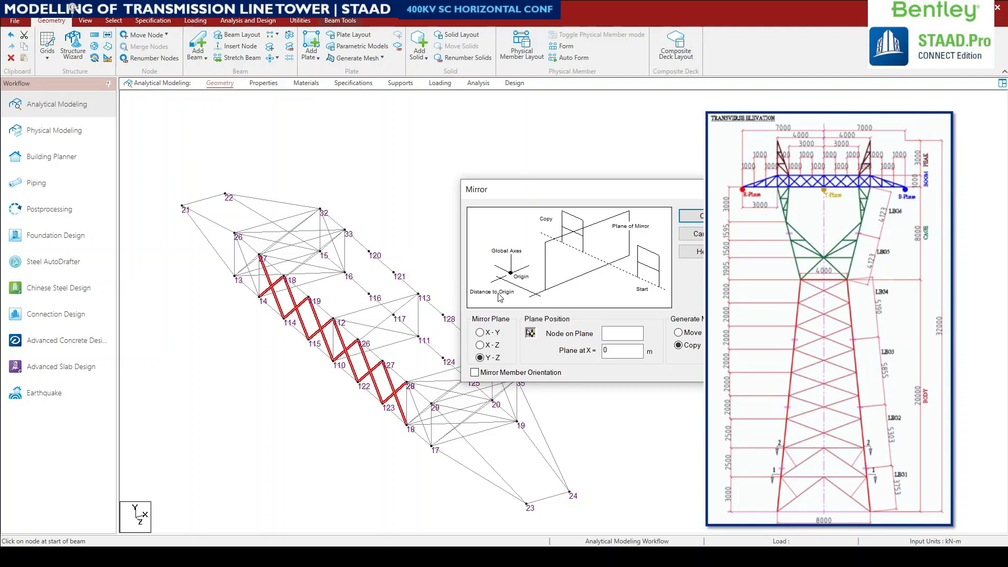
left_click(494, 333)
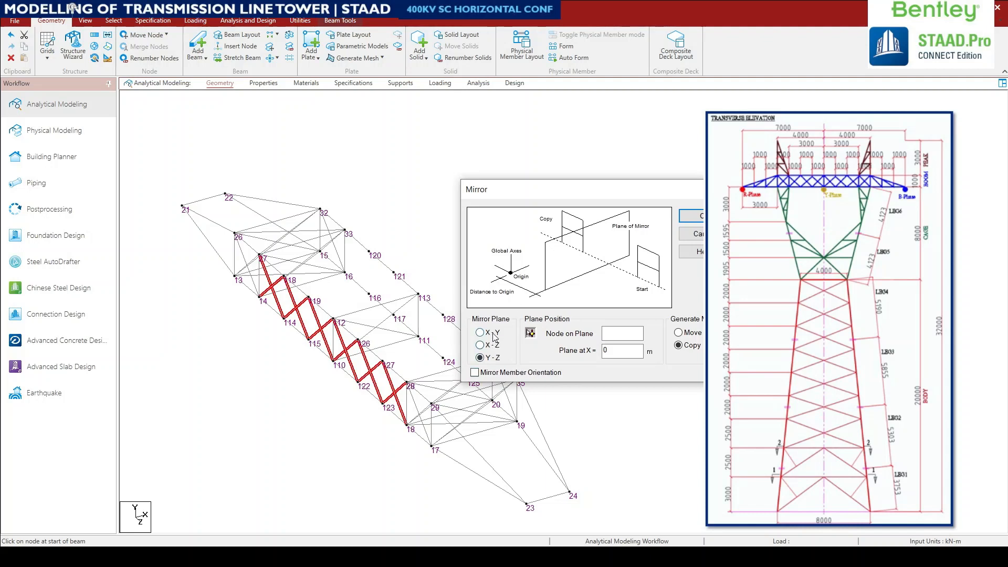
left_click(531, 334)
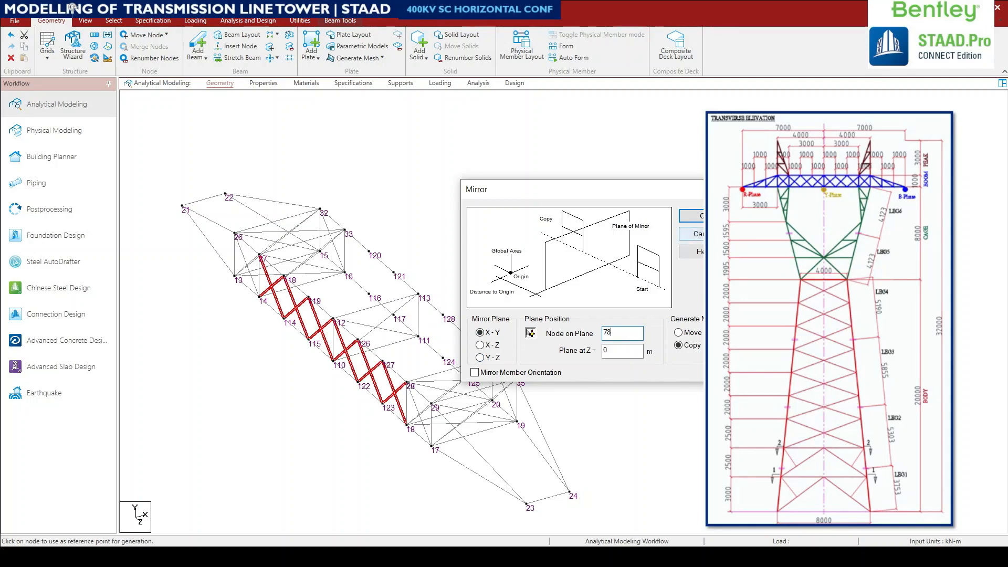
left_click(691, 216)
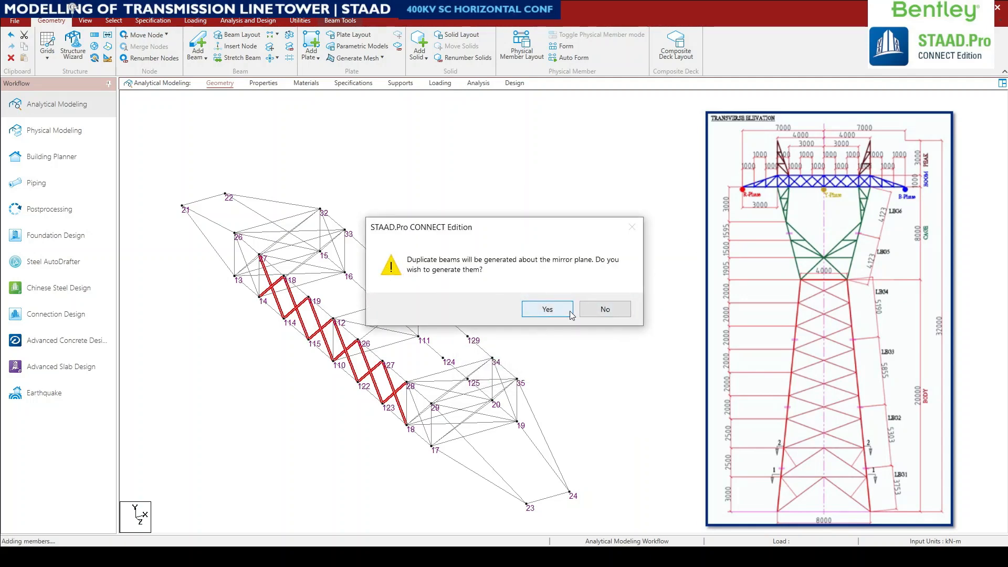
left_click(605, 309)
- Mirror-copy the selected bracing to the boom's opposite side face about the Y-Z plane through node 78
middle_click_drag(573, 365, 568, 368)
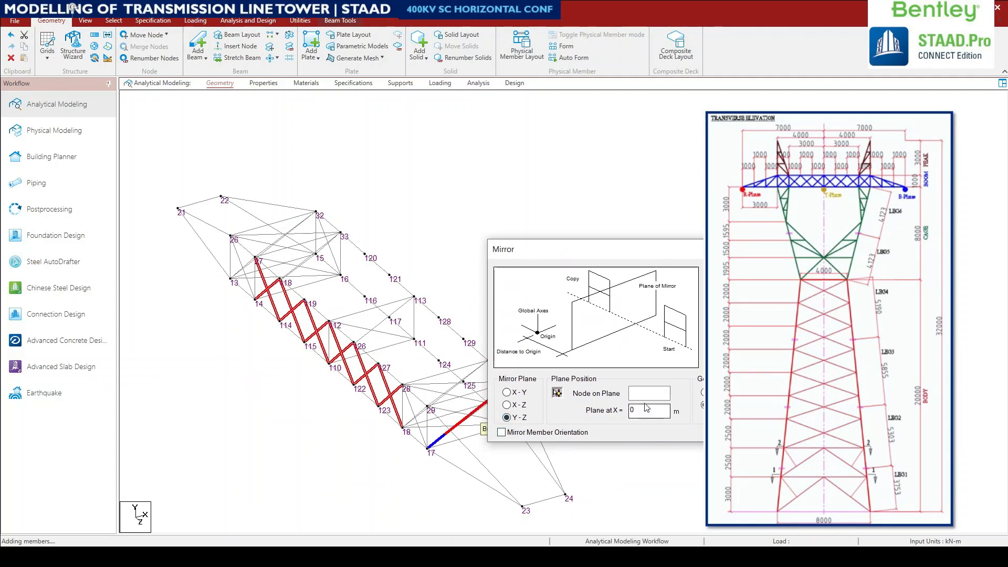
left_click(557, 393)
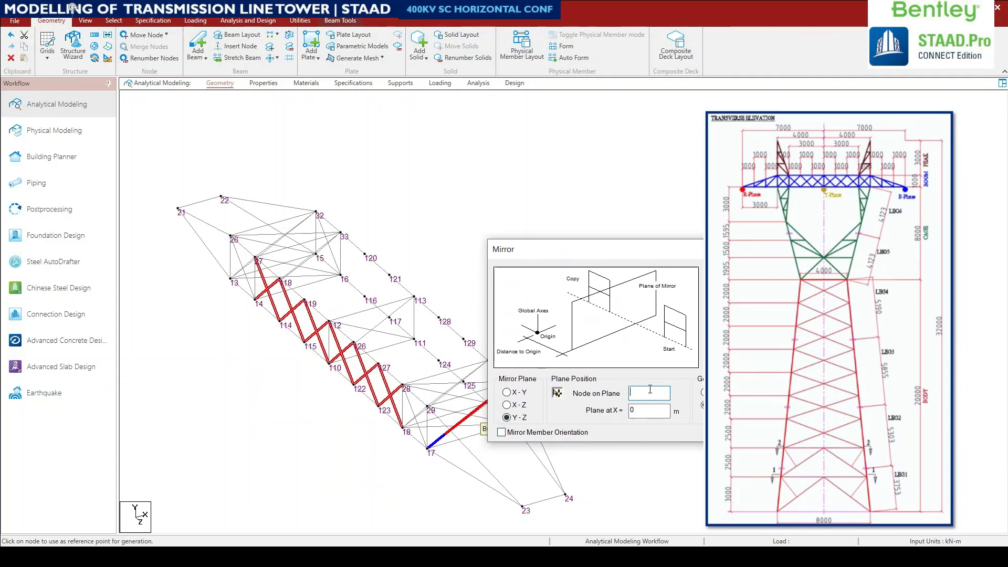
type("78")
key("Return")
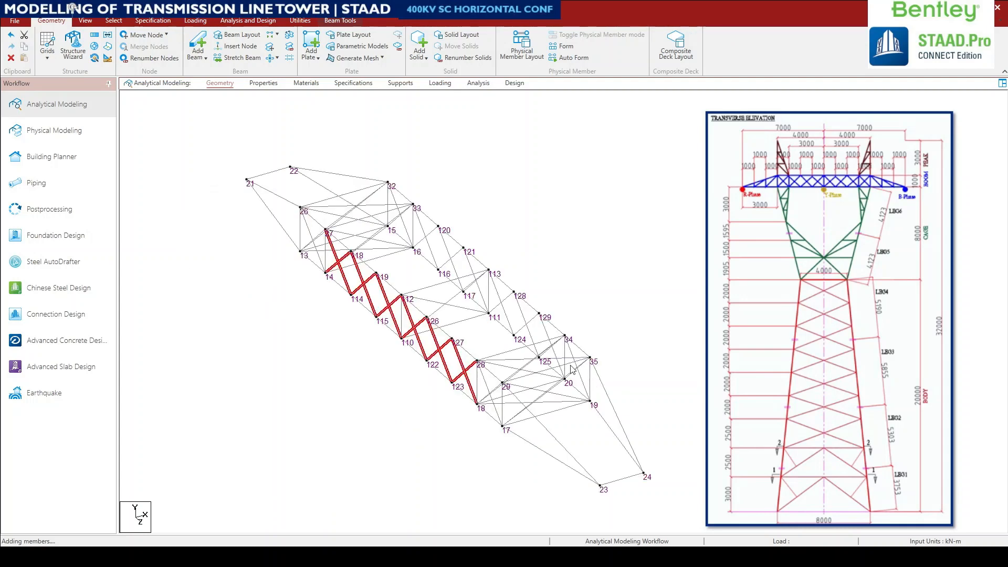
- Insert two intermediate nodes on each of the eight upper and lower chord members of the boom's end cantilevers
left_click(283, 223)
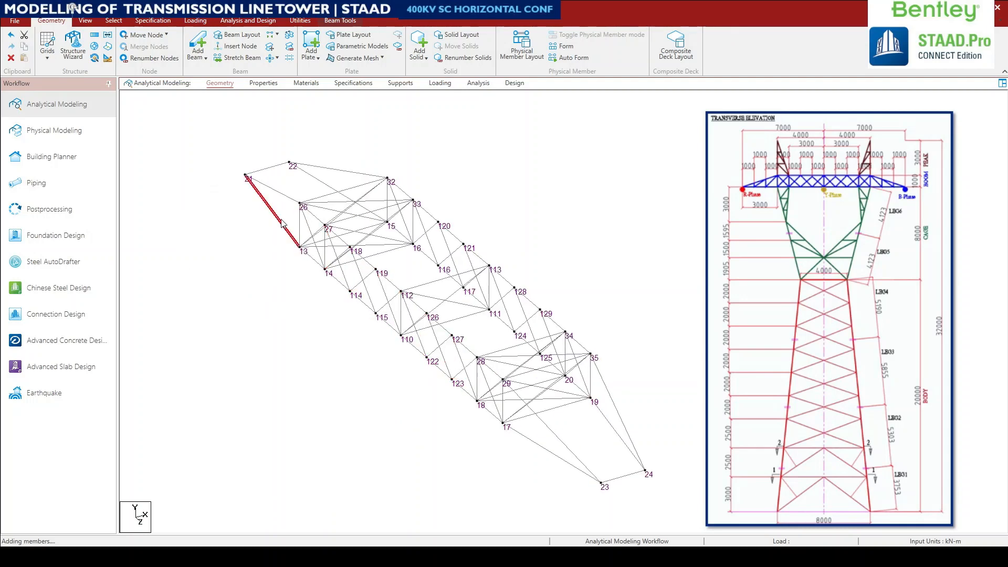
left_click(280, 192, "ctrl")
left_click(547, 451, "ctrl")
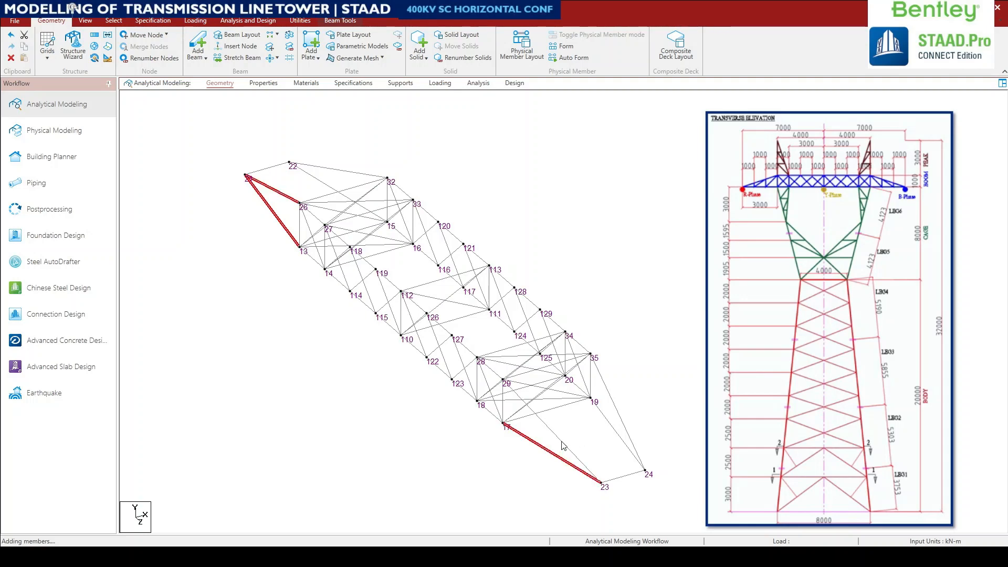
left_click(563, 442, "ctrl")
left_click(607, 422, "ctrl")
left_click(618, 414, "ctrl")
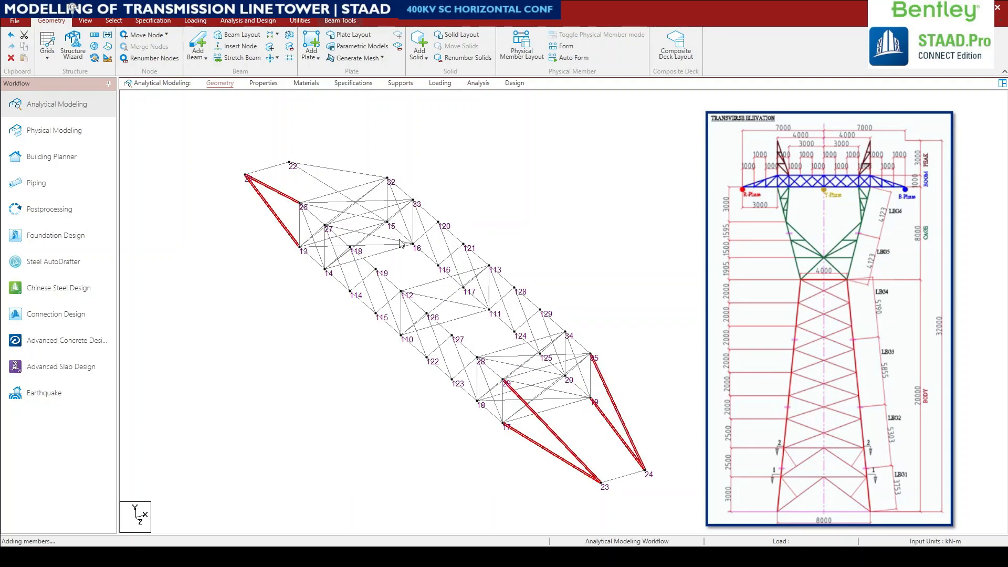
left_click(324, 183, "ctrl")
left_click(325, 168, "ctrl")
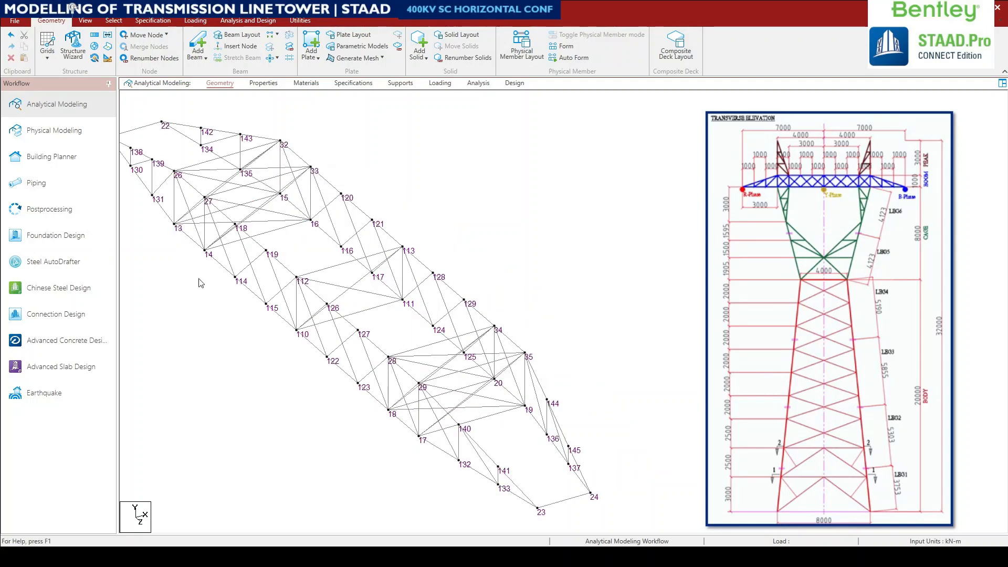
- Isolate the boom's top and bottom plane members in longitudinal elevation, excluding the sloping cantilever chords, and show them in isometric view
left_click(85, 20)
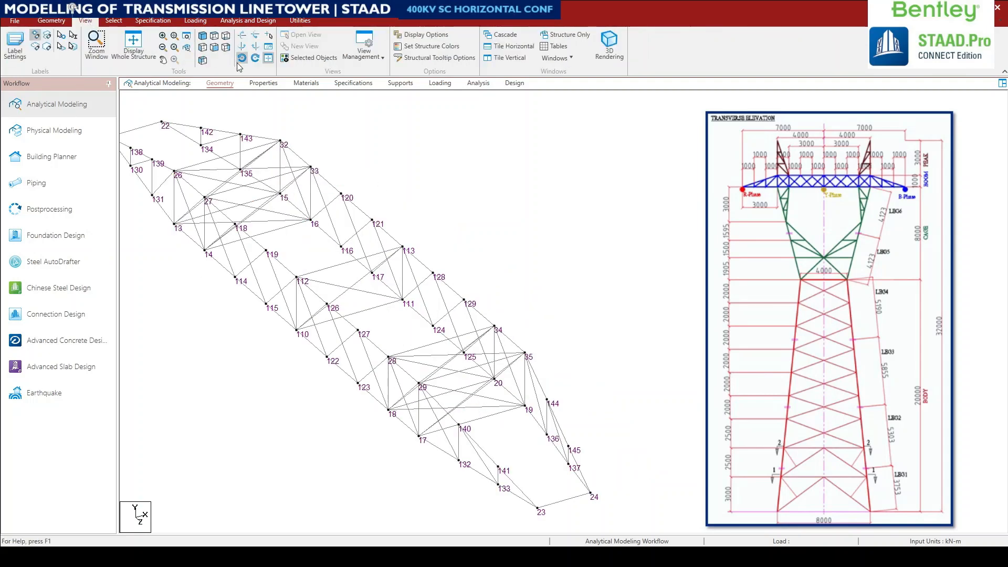
left_click(214, 47)
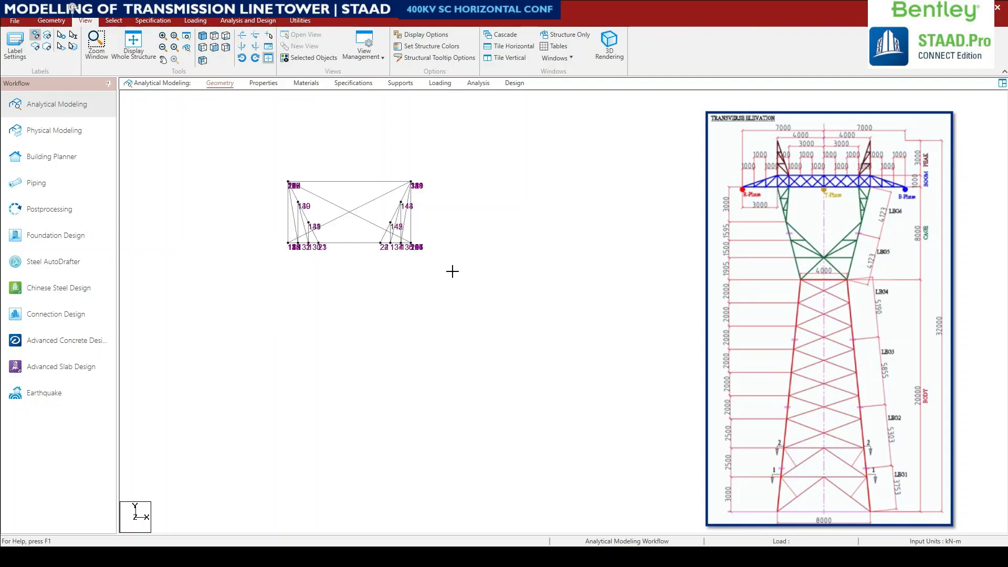
left_click_drag(471, 282, 263, 232)
left_click_drag(268, 174, 465, 206, "ctrl")
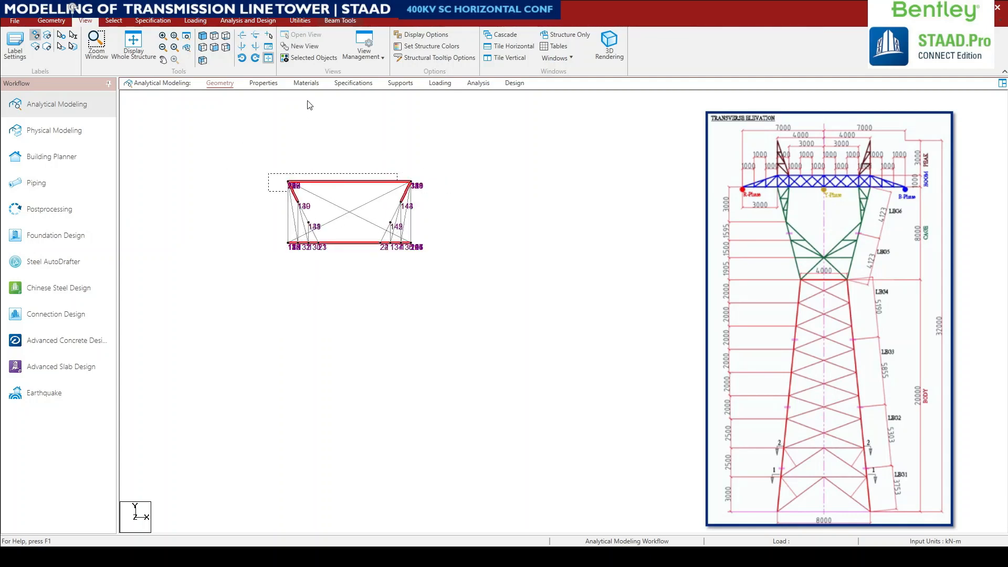
left_click(311, 57)
left_click(294, 198, "ctrl")
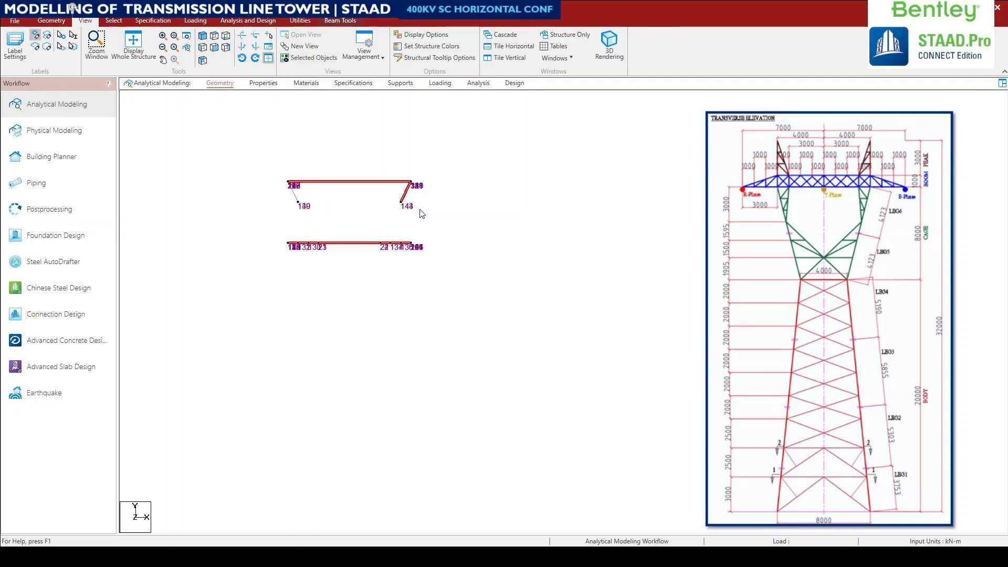
left_click(407, 196, "ctrl")
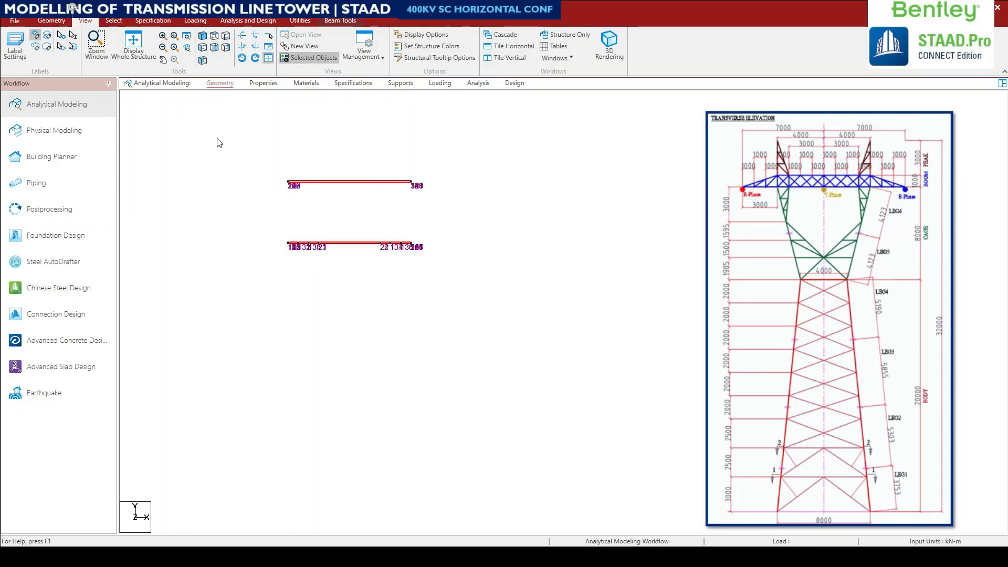
left_click(203, 59)
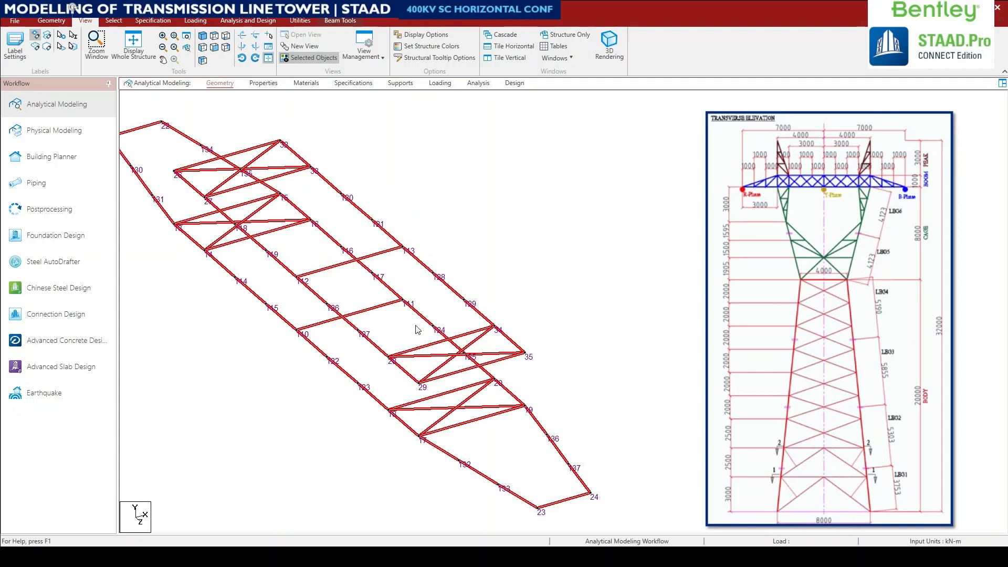
middle_click_drag(458, 343, 551, 321)
left_click(440, 399)
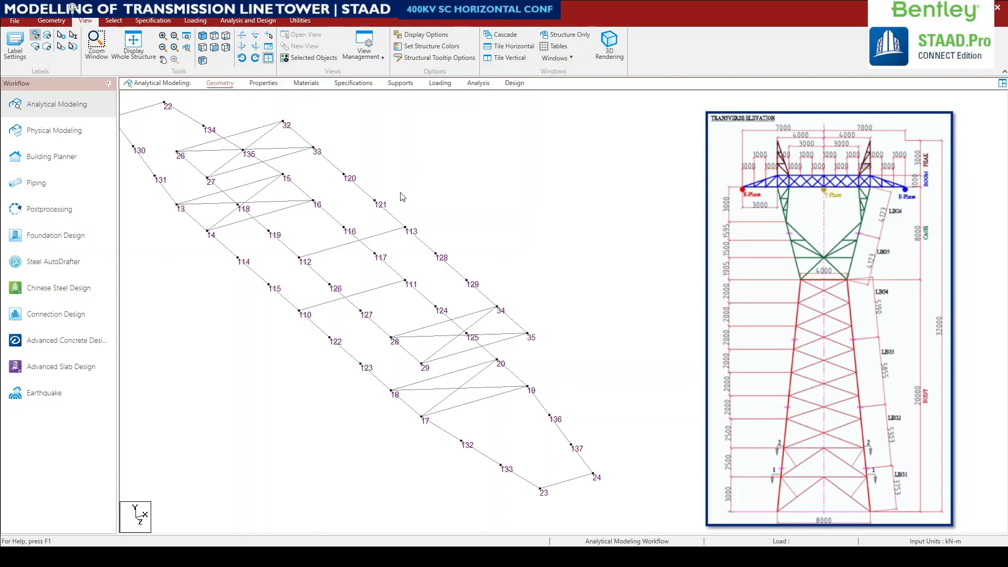
- Add zigzag bracing beams across the boom's bottom plane, starting with a diagonal from node 23 to node 137
left_click(51, 21)
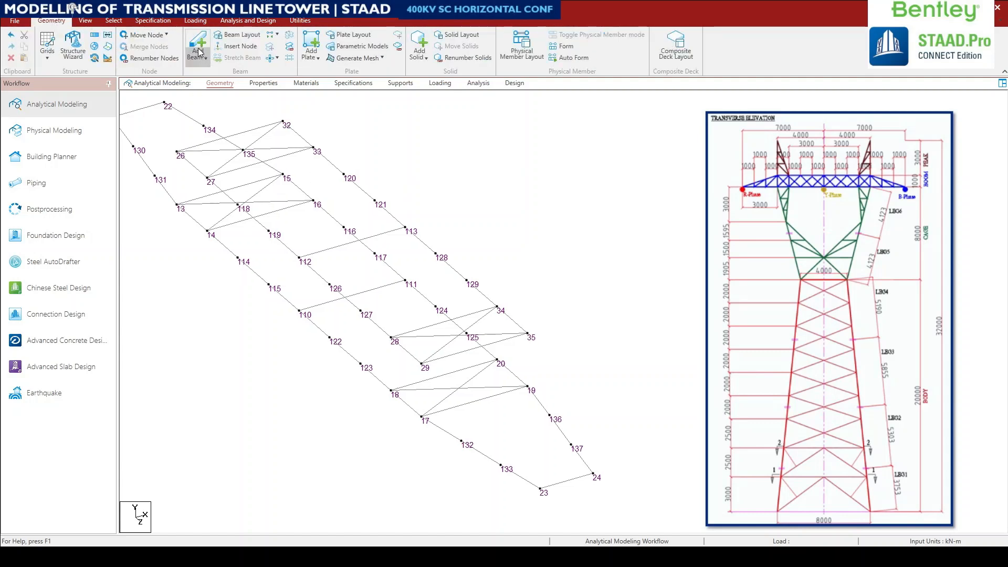
left_click(199, 46)
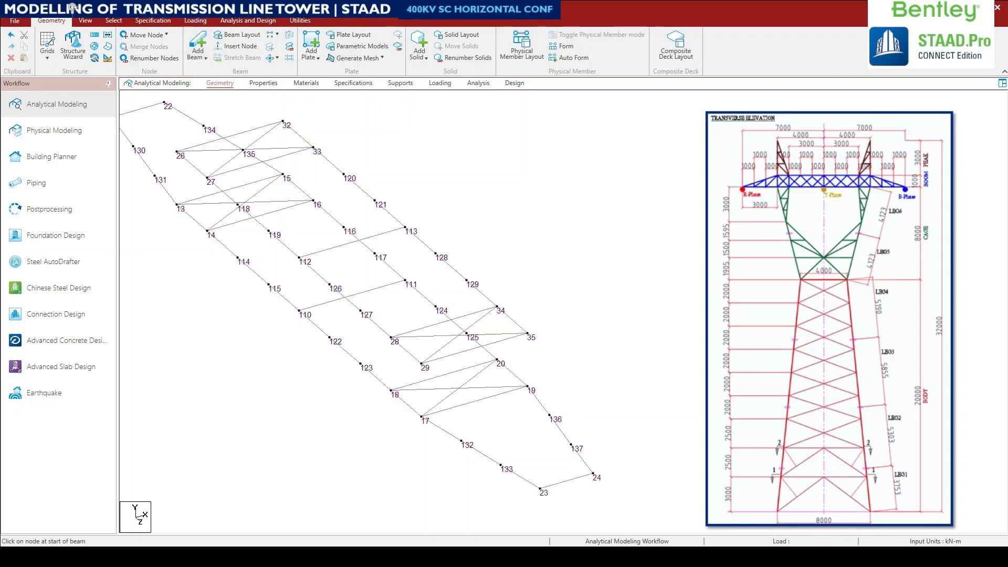
left_click(541, 489)
left_click(571, 445)
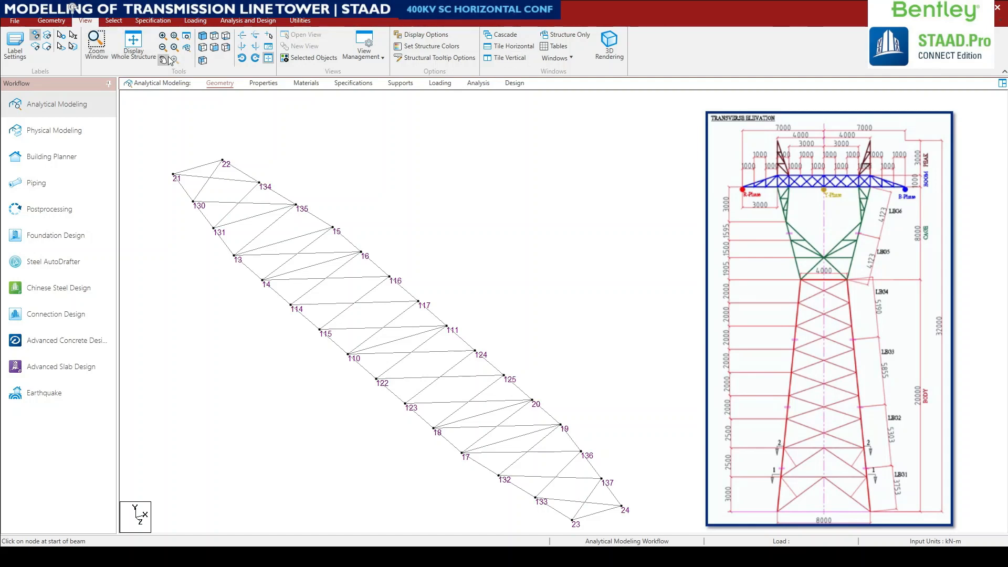
- Isolate the boom's members in longitudinal elevation and inspect them in isometric view
left_click(204, 59)
left_click(213, 48)
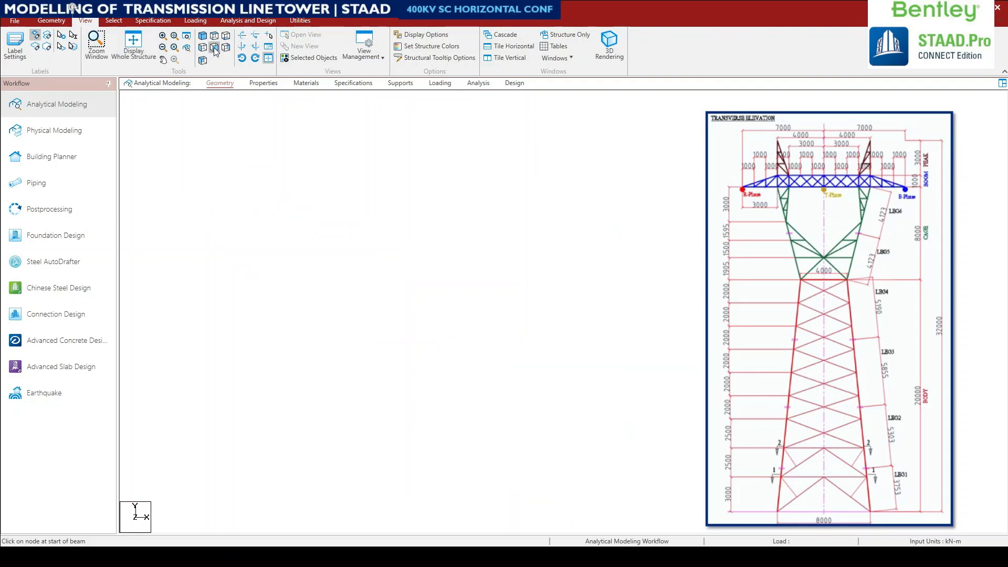
middle_click_drag(485, 362, 383, 434)
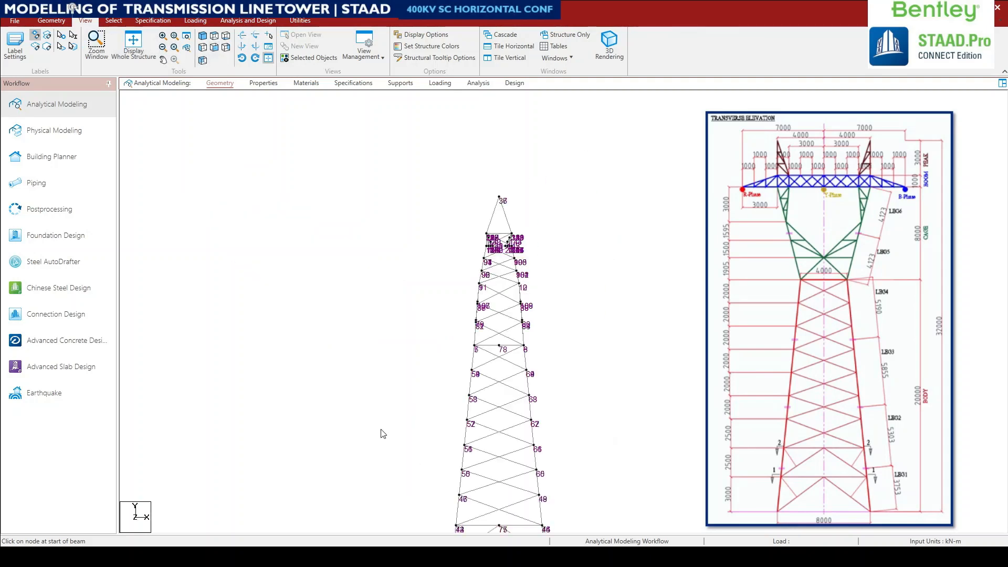
left_click_drag(458, 227, 540, 238)
left_click(309, 58)
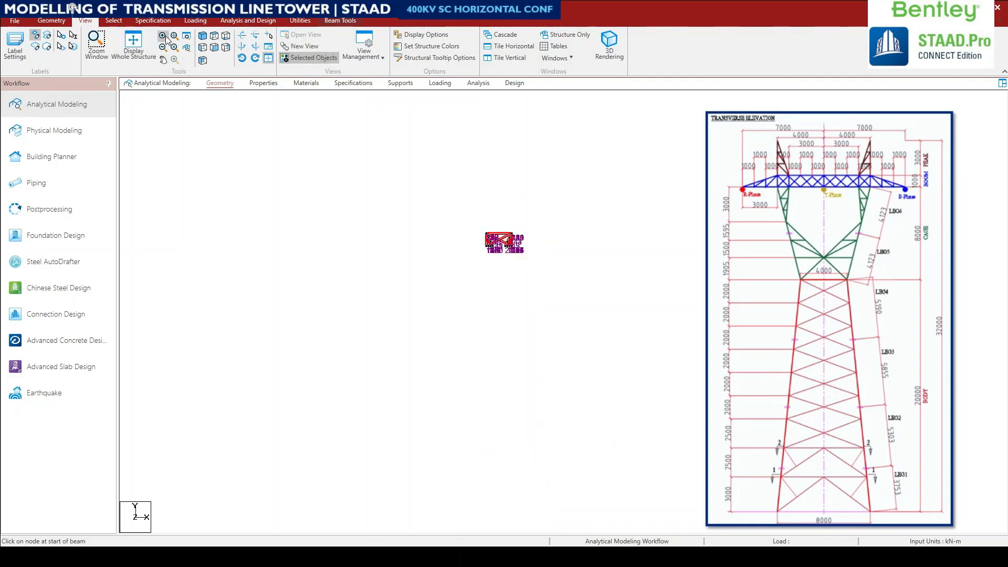
left_click(215, 48)
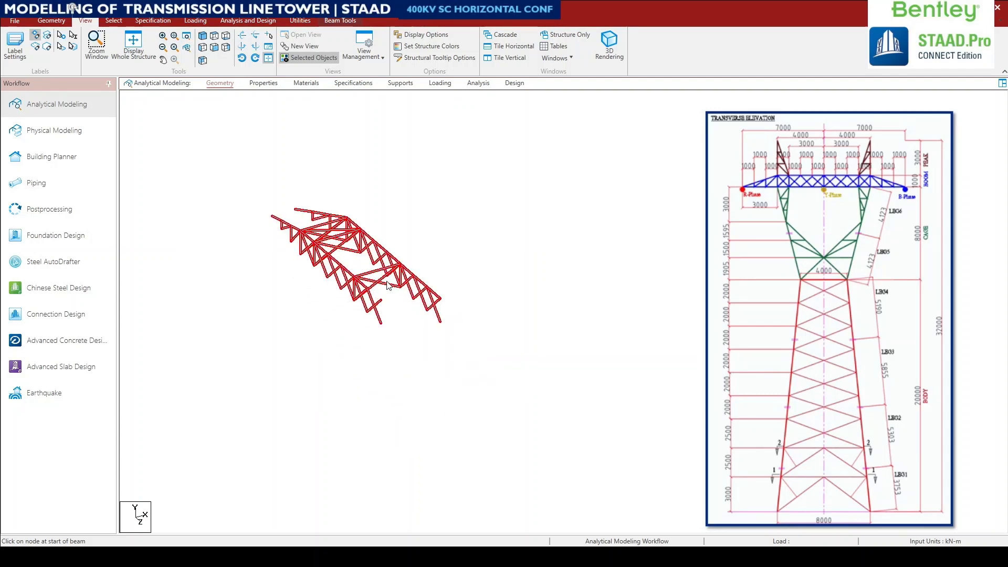
middle_click_drag(398, 334, 407, 468)
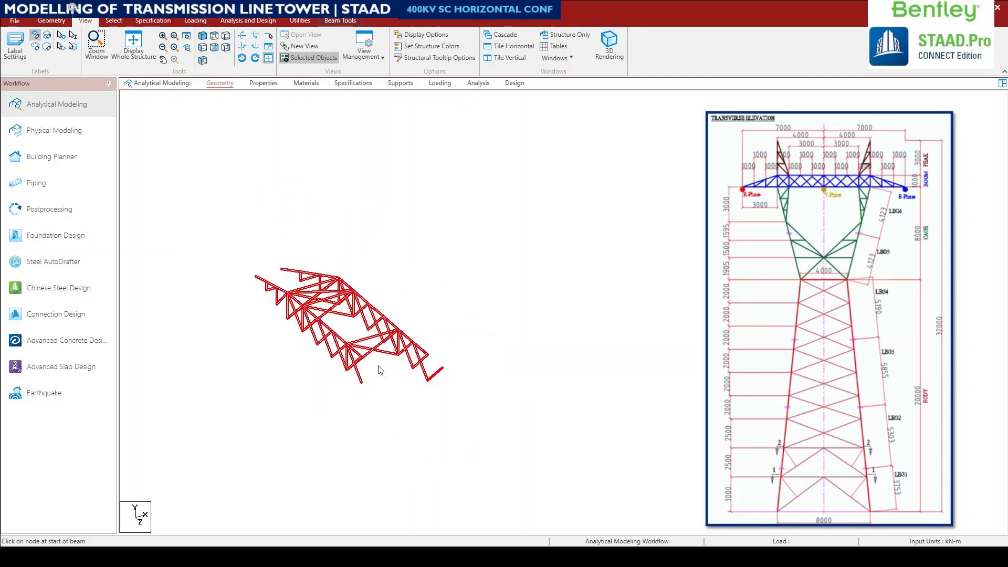
left_click(408, 225)
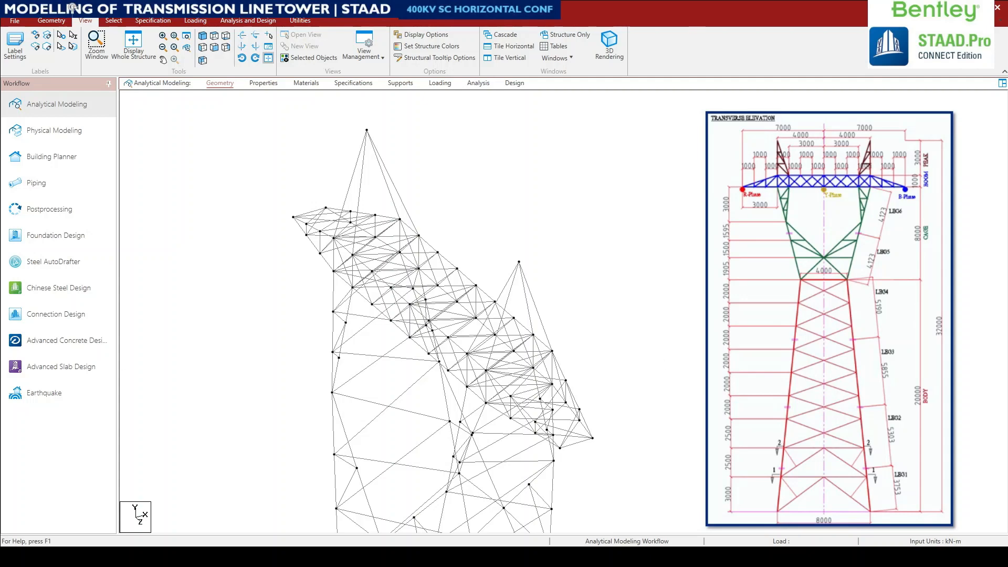
- Isolate the complete boom, including both cantilevers, in transverse elevation and inspect its bracing in isometric view
middle_click_drag(523, 293, 465, 392)
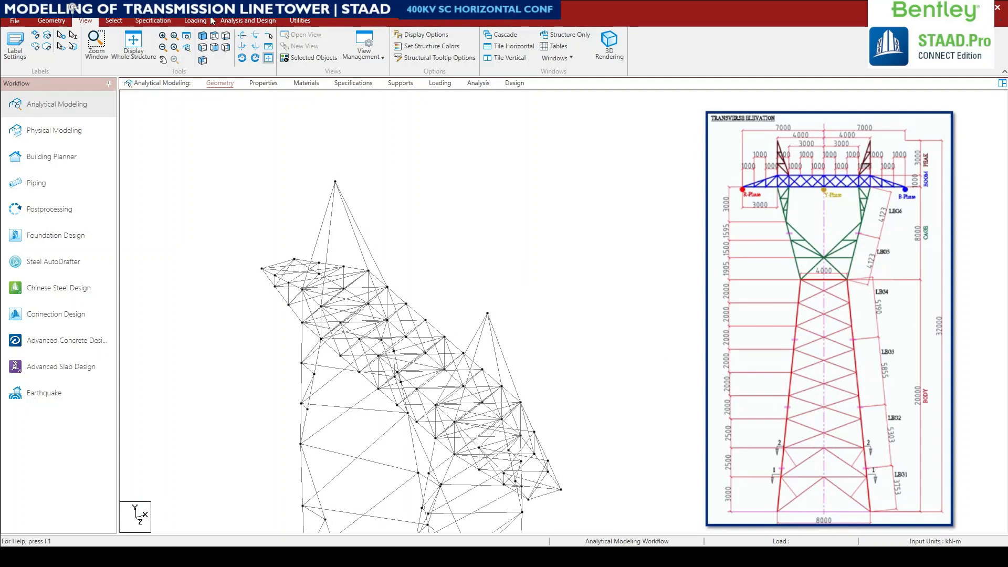
left_click(202, 47)
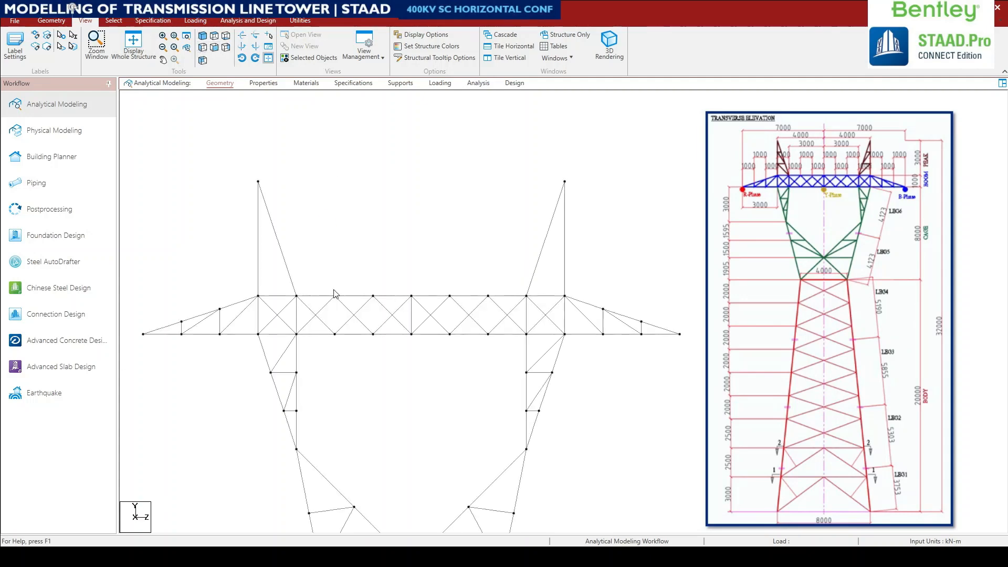
left_click_drag(128, 282, 704, 350)
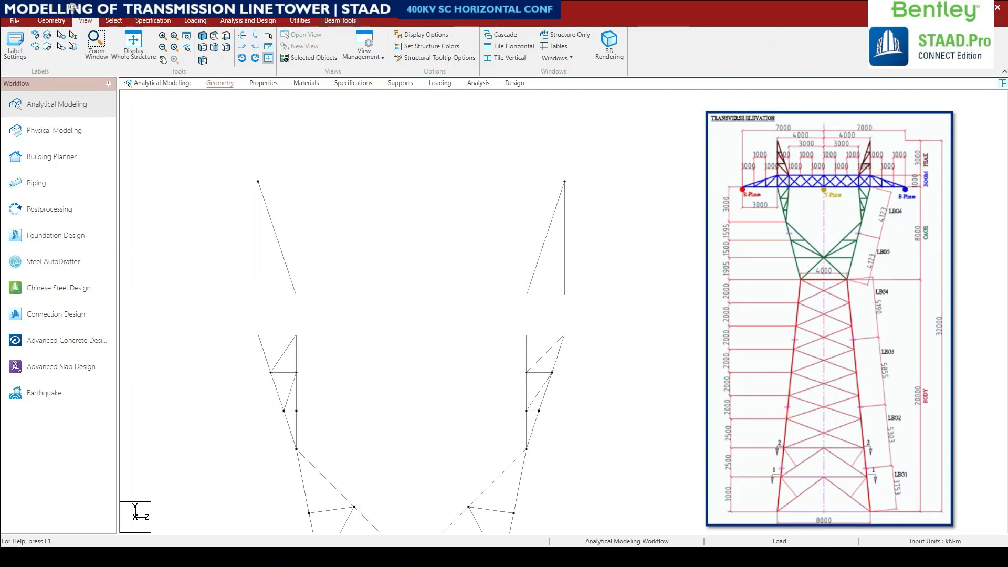
left_click(316, 59)
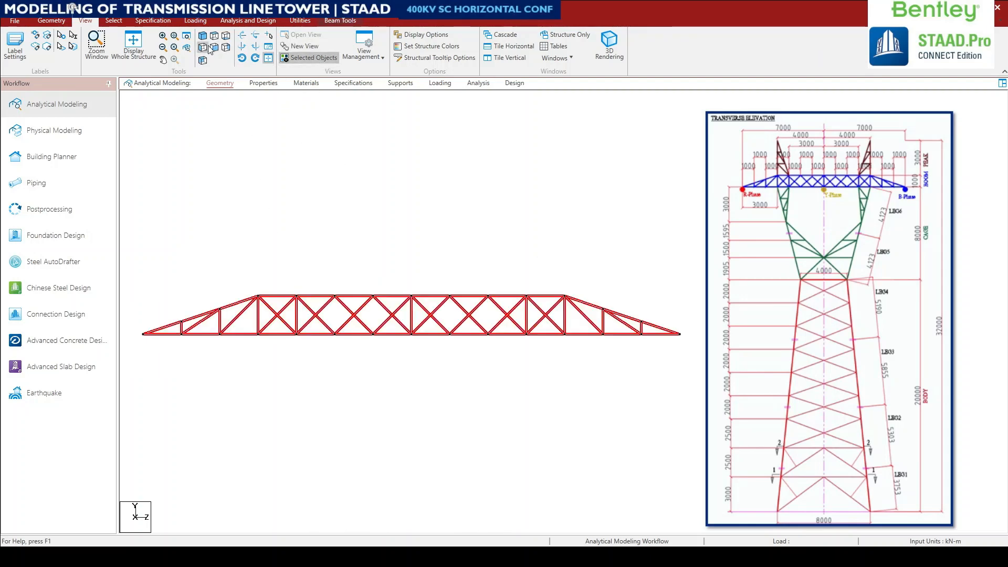
left_click(203, 48)
left_click(578, 315)
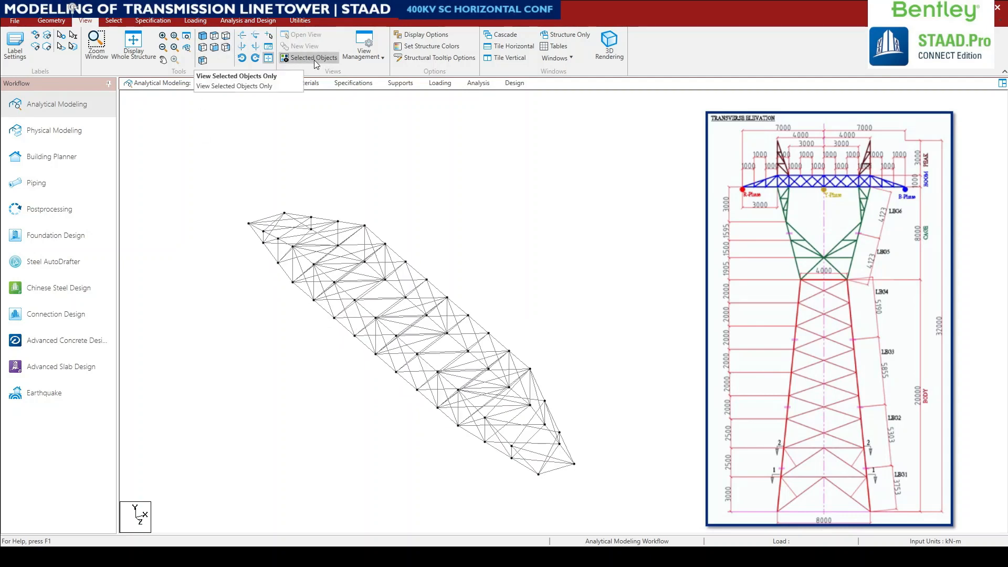
- Display the whole structure, isolate the members of the two peaks above the boom in transverse elevation, and show them in isometric view
left_click(134, 44)
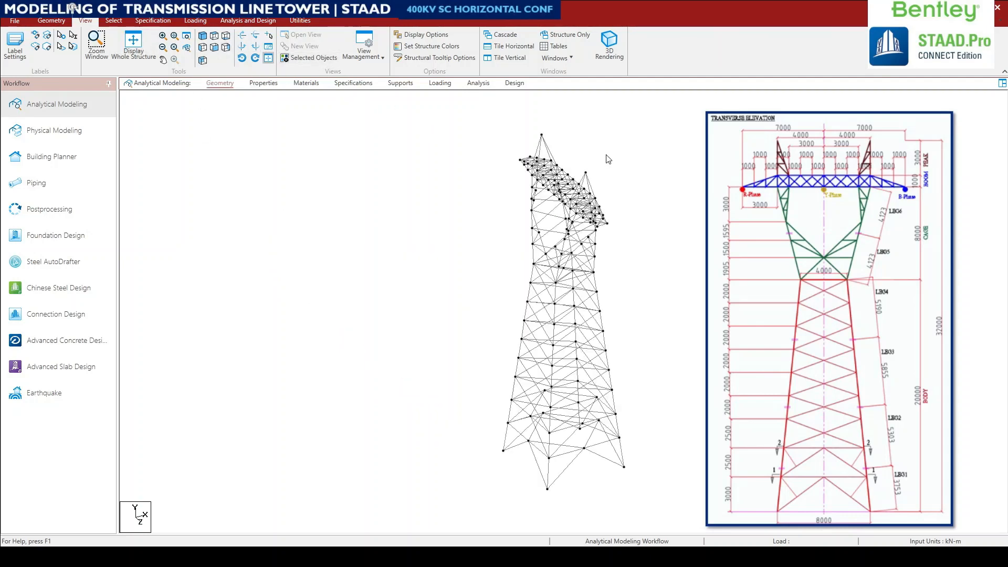
scroll(536, 344, "up", 2)
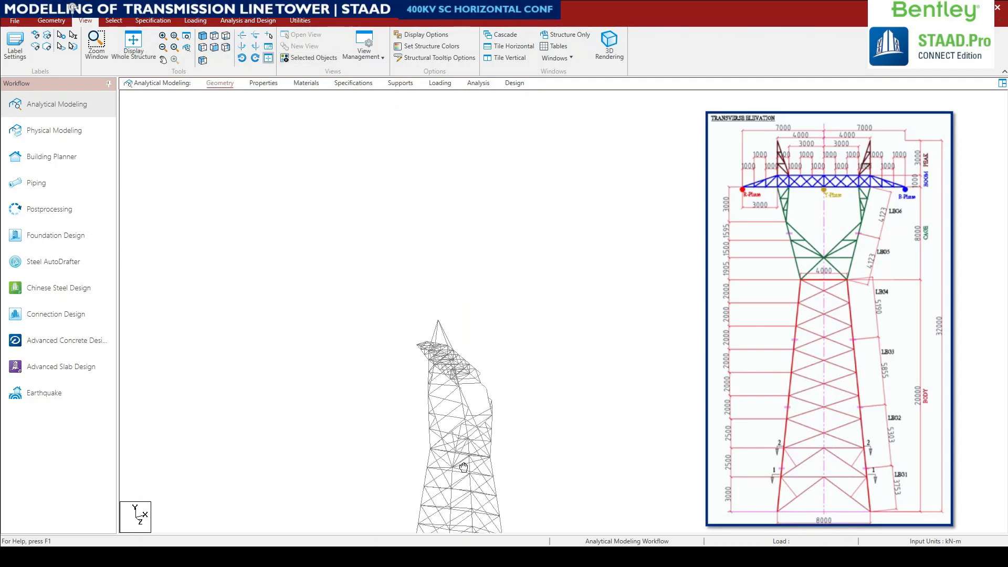
left_click(203, 49)
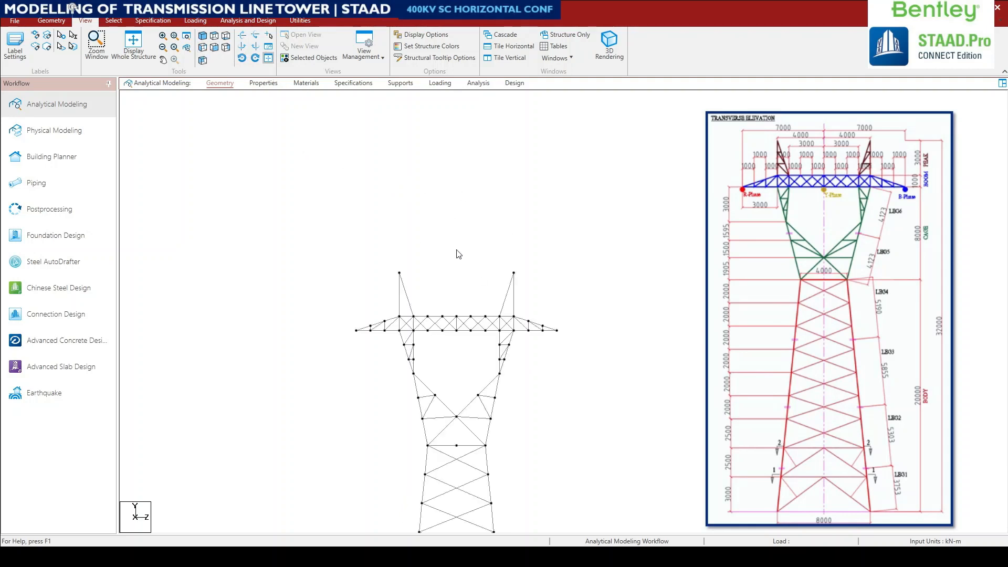
left_click_drag(561, 317, 334, 209)
left_click(306, 62)
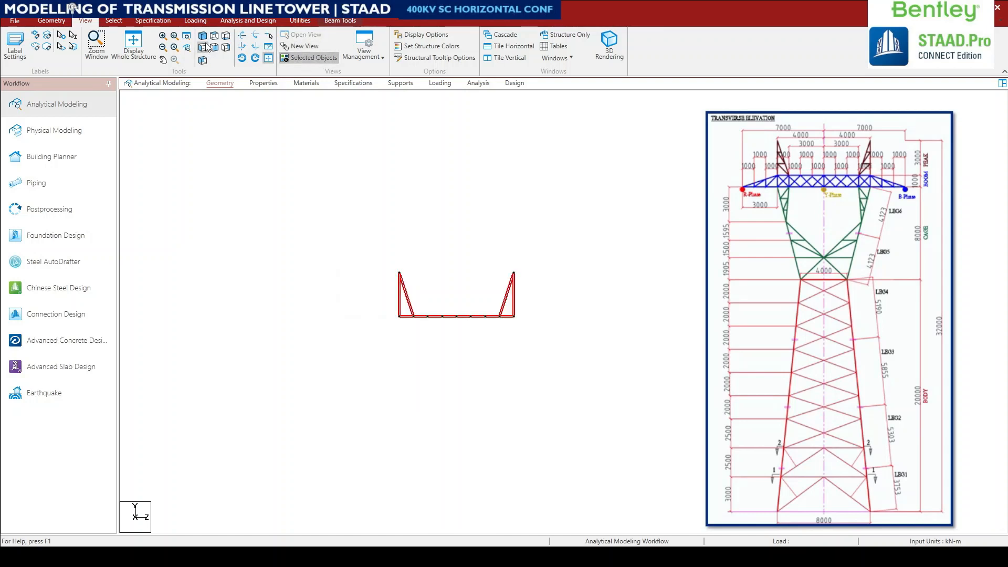
middle_click_drag(572, 311, 471, 205)
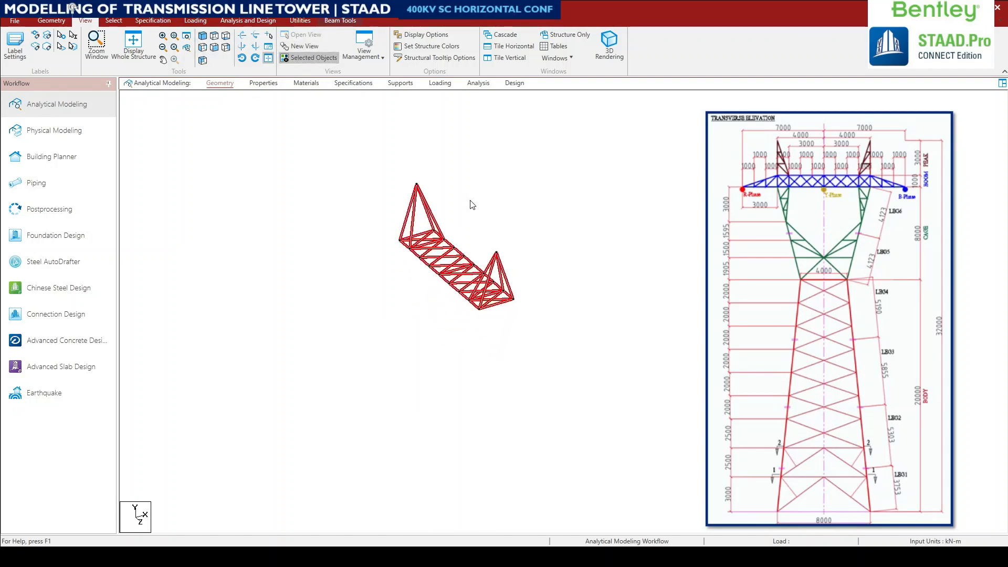
scroll(354, 420, "up", 2)
middle_click_drag(353, 421, 281, 338)
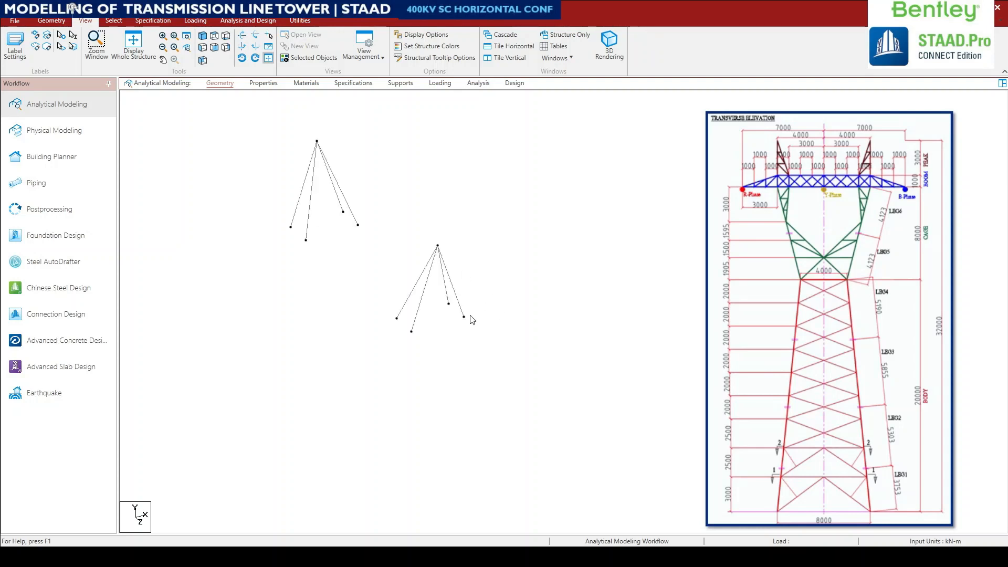
- Insert two intermediate nodes on each of the eight leg members of the two peaks
left_click_drag(520, 370, 260, 157)
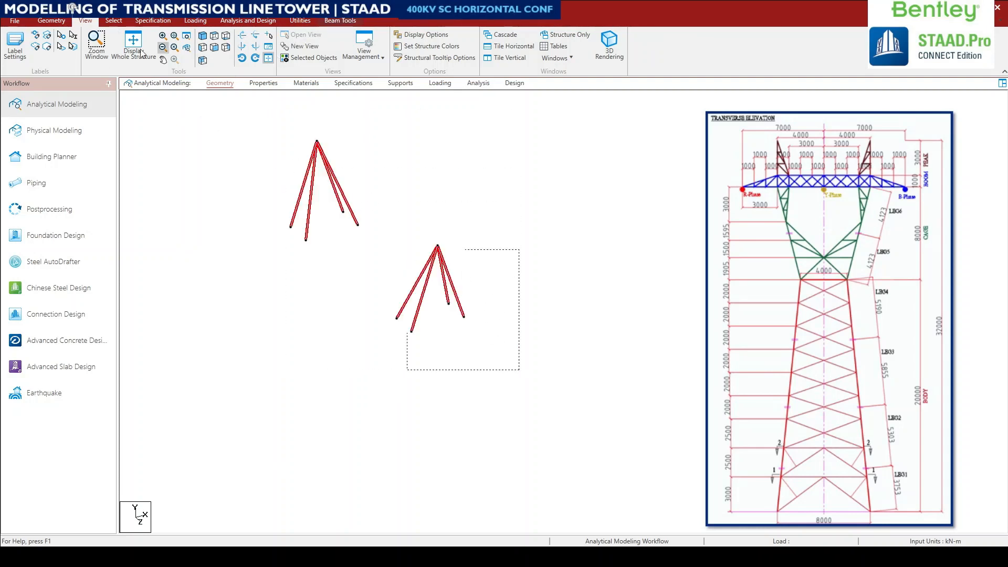
left_click(50, 20)
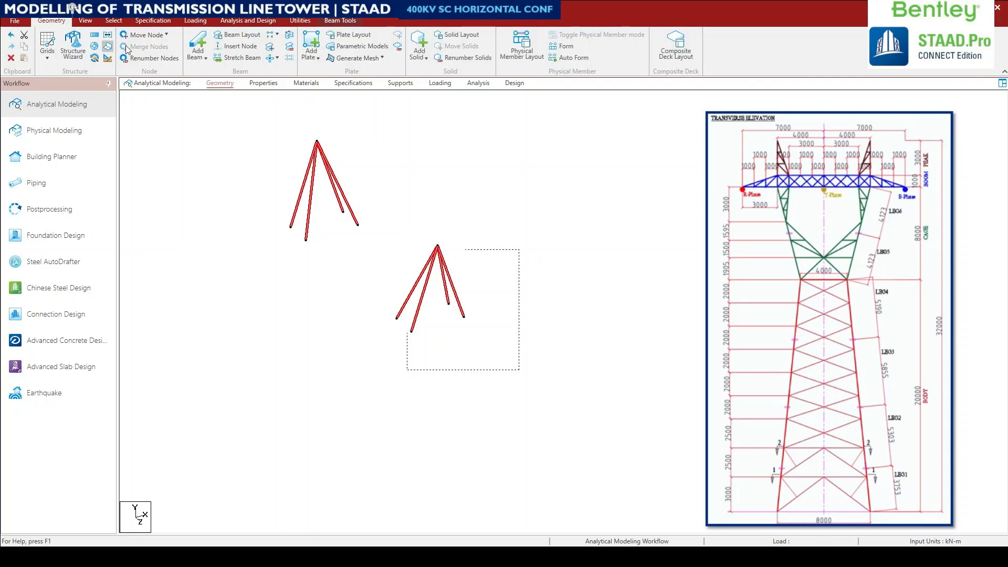
left_click(249, 48)
left_click(420, 314)
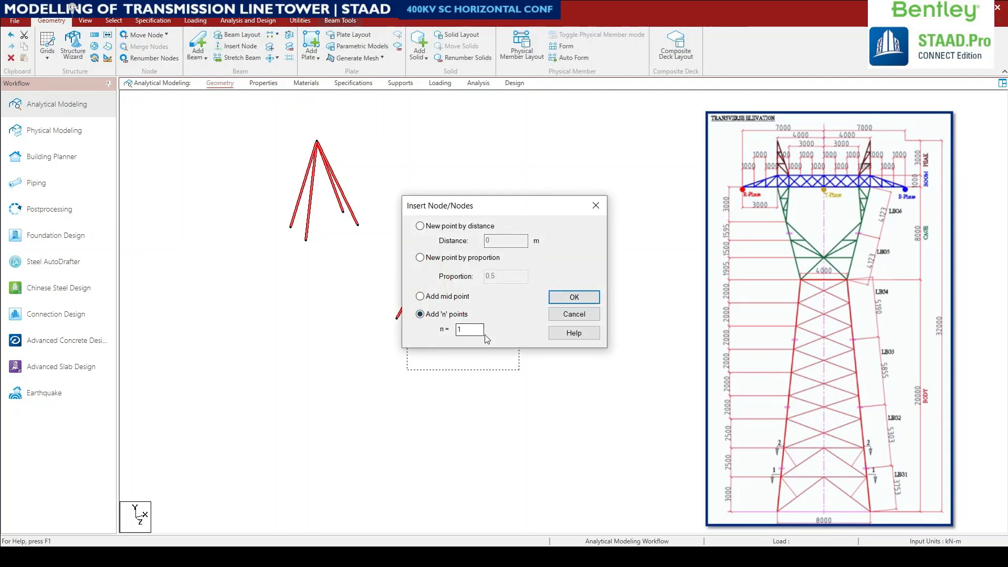
double_click(458, 329)
type("2")
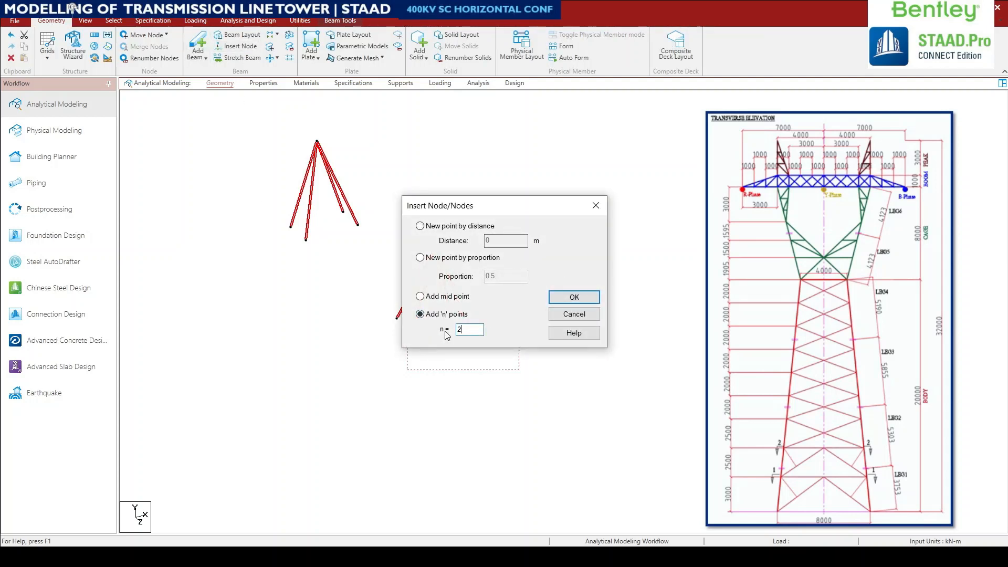
left_click(561, 308)
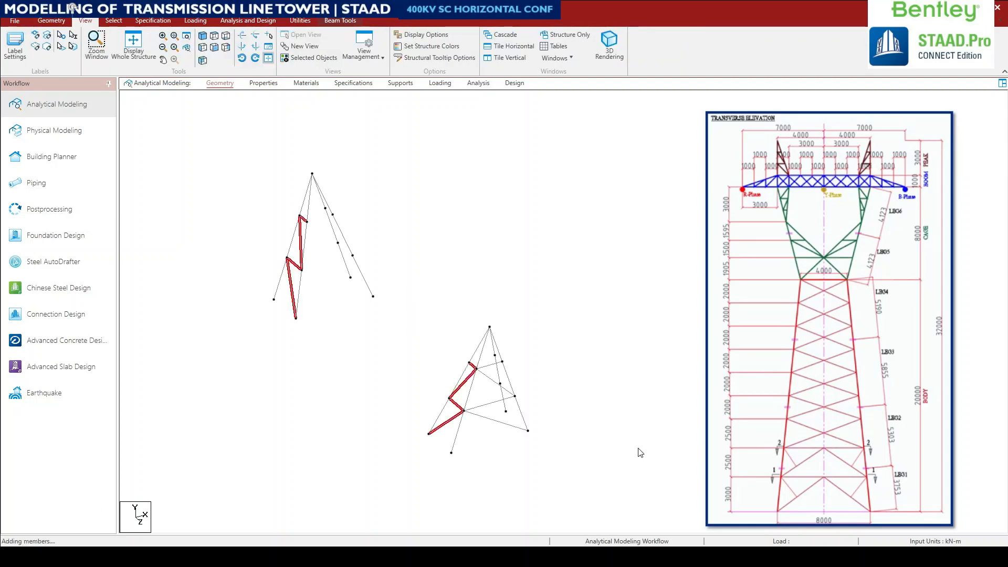
- Mirror-copy the selected zigzag bracing of both peaks to their opposite side faces about the Y-Z plane through node 78
middle_click_drag(466, 420, 500, 415)
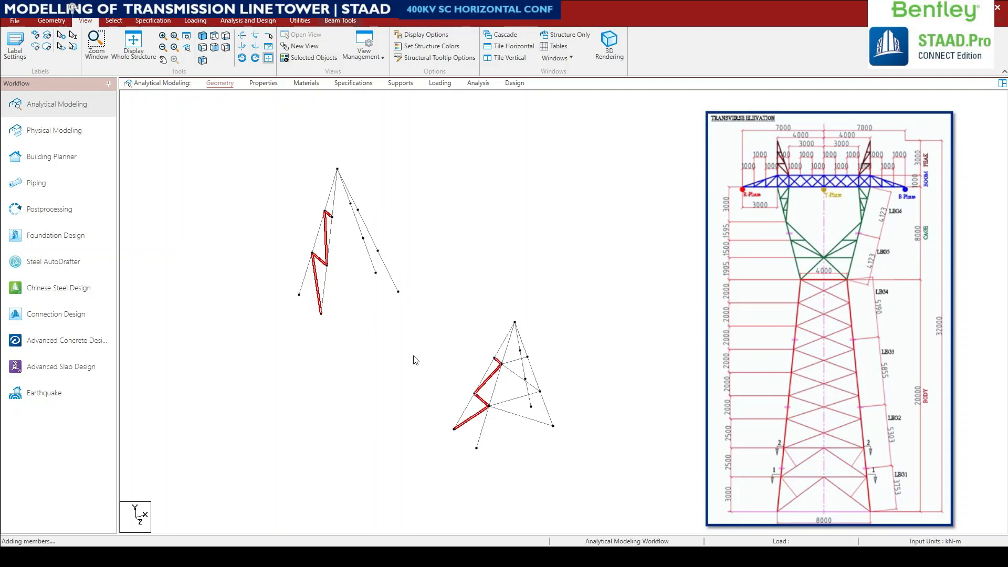
left_click(53, 22)
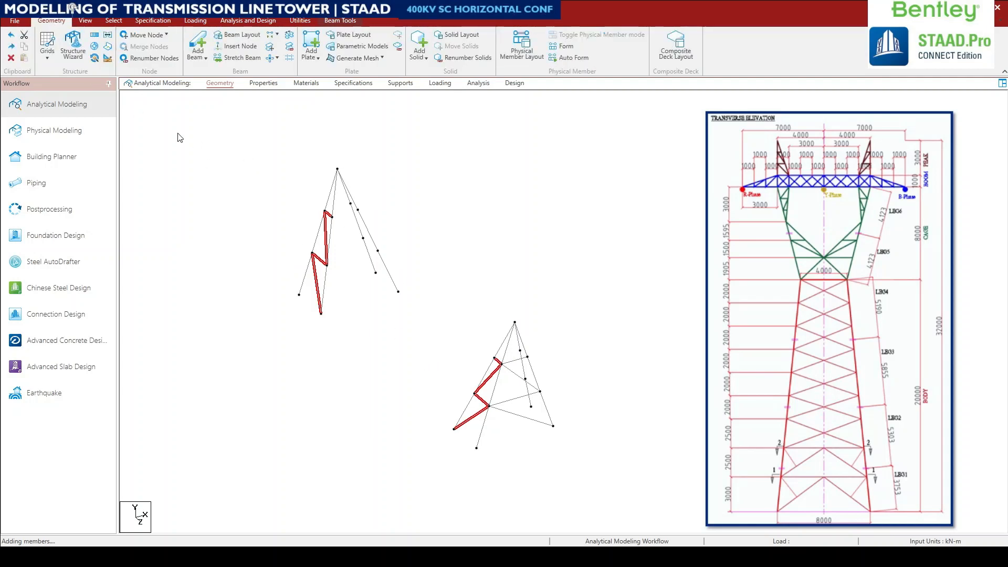
left_click(84, 21)
left_click(214, 47)
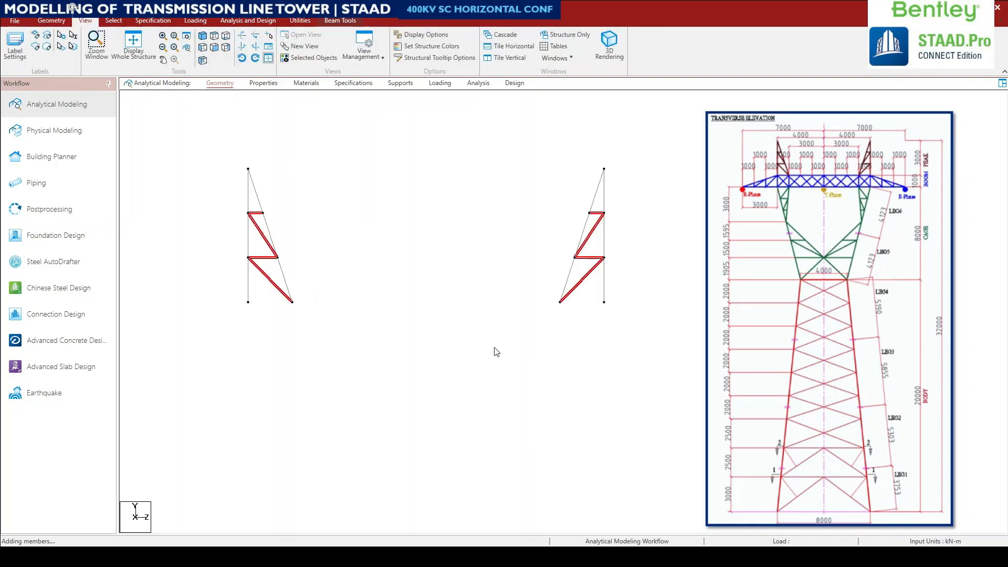
scroll(479, 197, "up", 1)
middle_click_drag(447, 248, 437, 353)
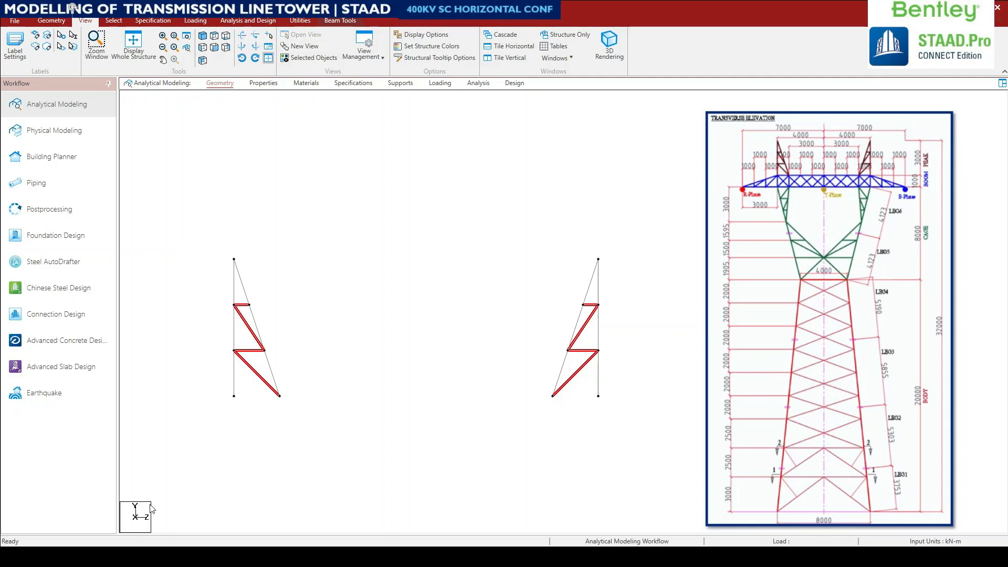
left_click(51, 21)
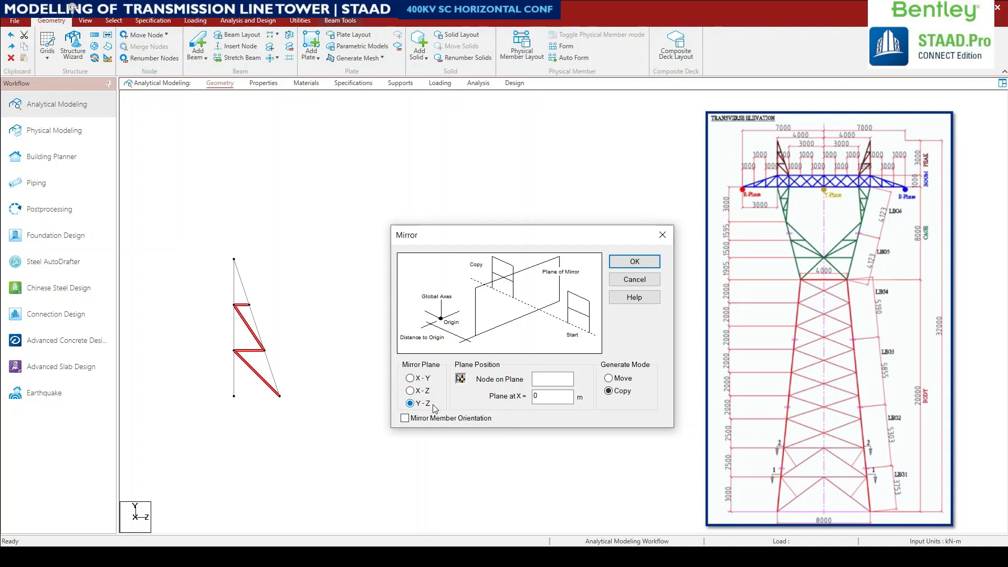
left_click(460, 379)
left_click(555, 384)
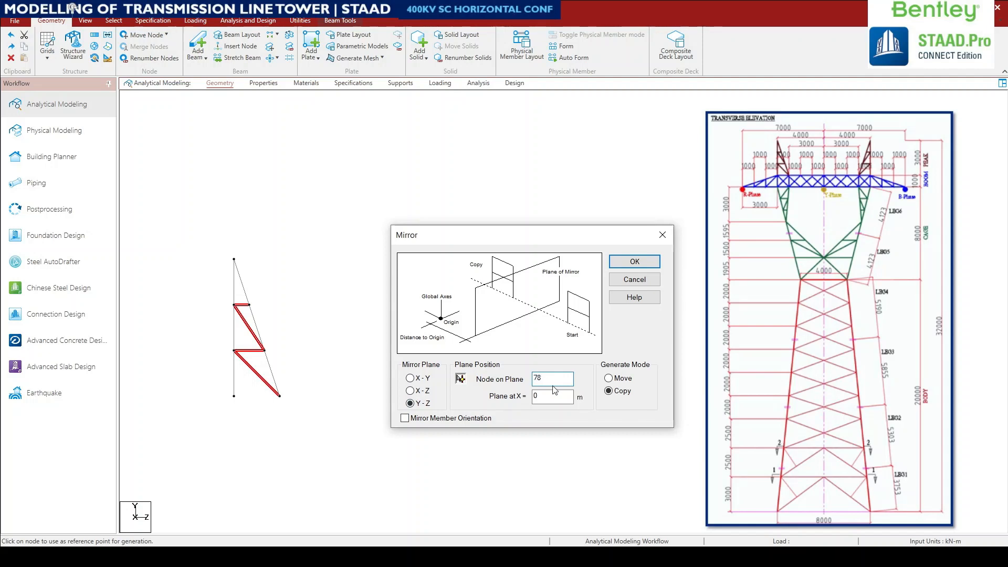
key("Tab")
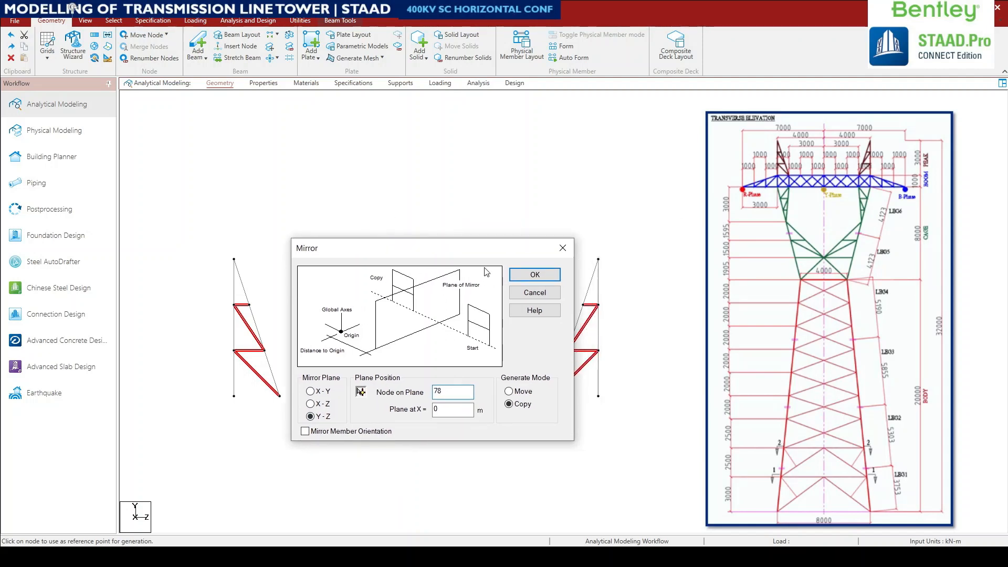
left_click(534, 274)
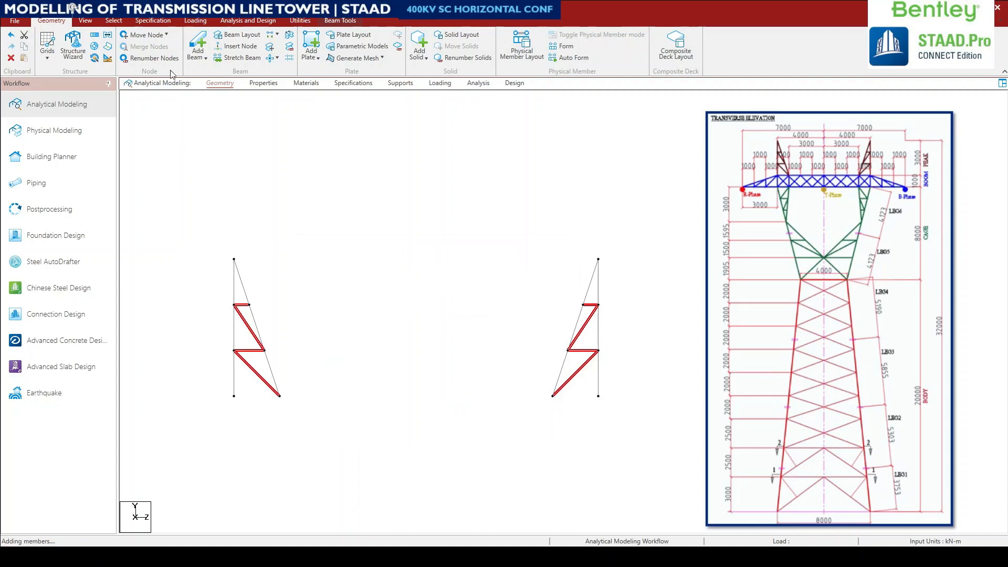
- Show the peaks in isometric view, select the bracing across one peak's longitudinal face and copy it to the other peak
left_click(84, 22)
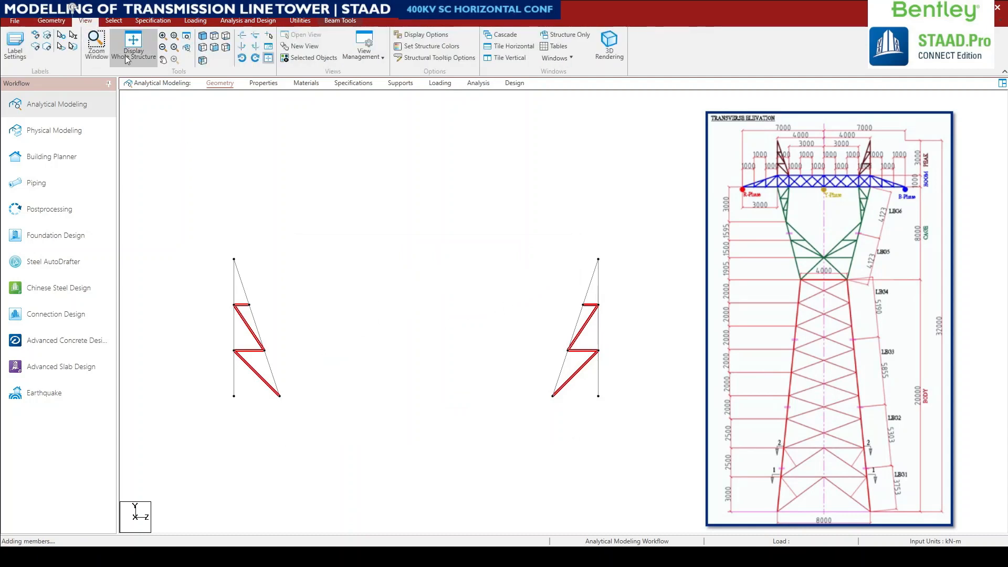
left_click(202, 36)
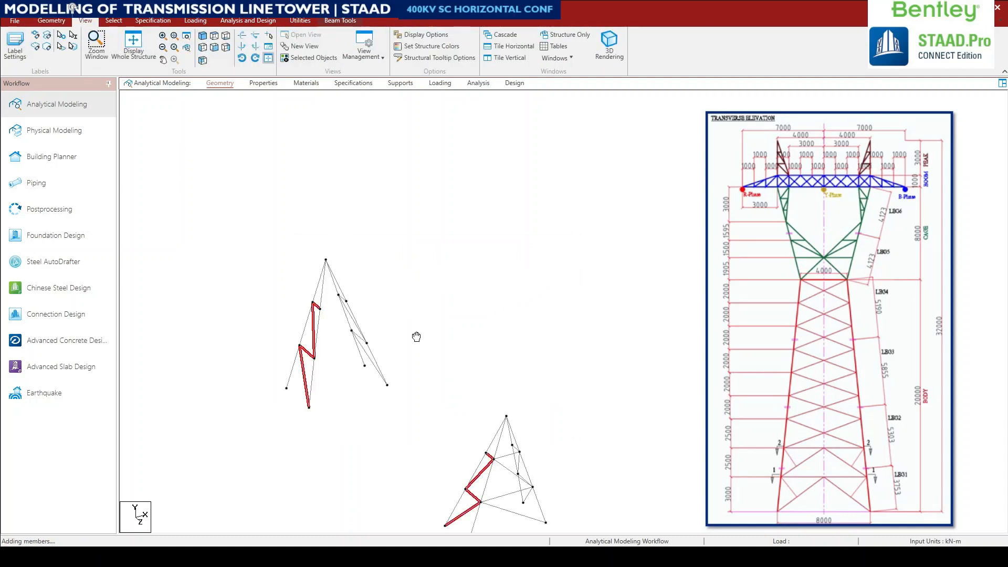
middle_click_drag(412, 332, 365, 276)
left_click(450, 441)
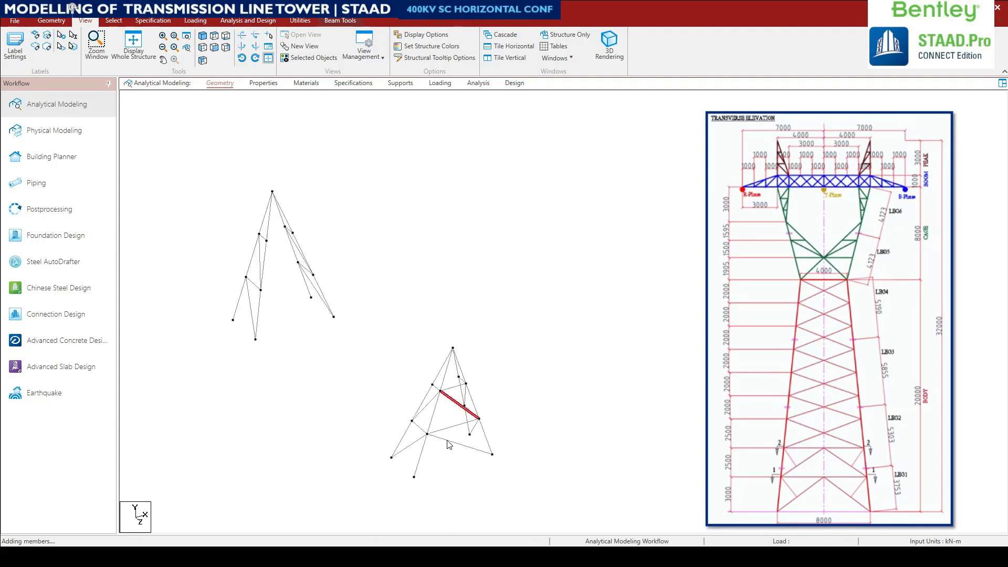
left_click(450, 428, "ctrl")
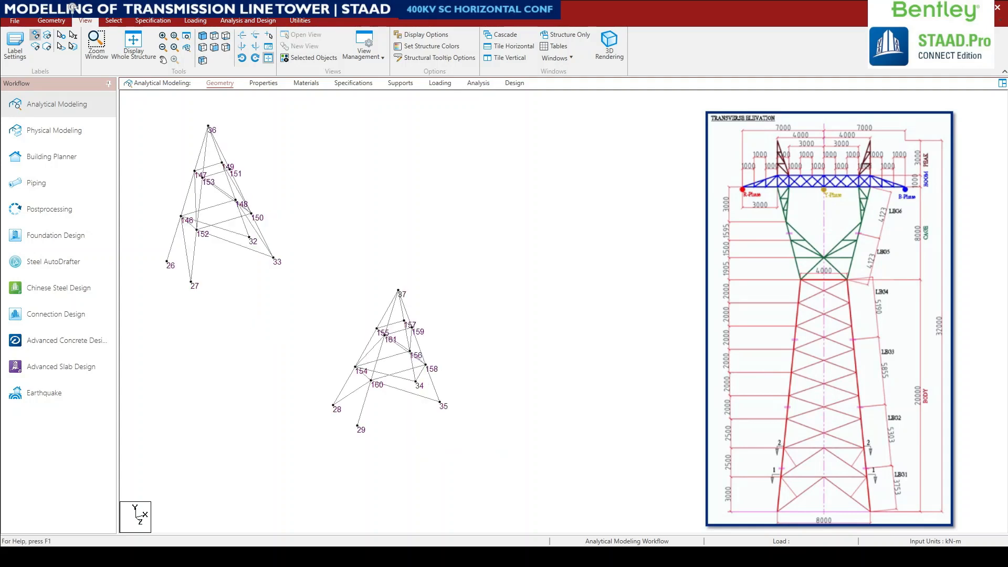
middle_click_drag(243, 320, 292, 349)
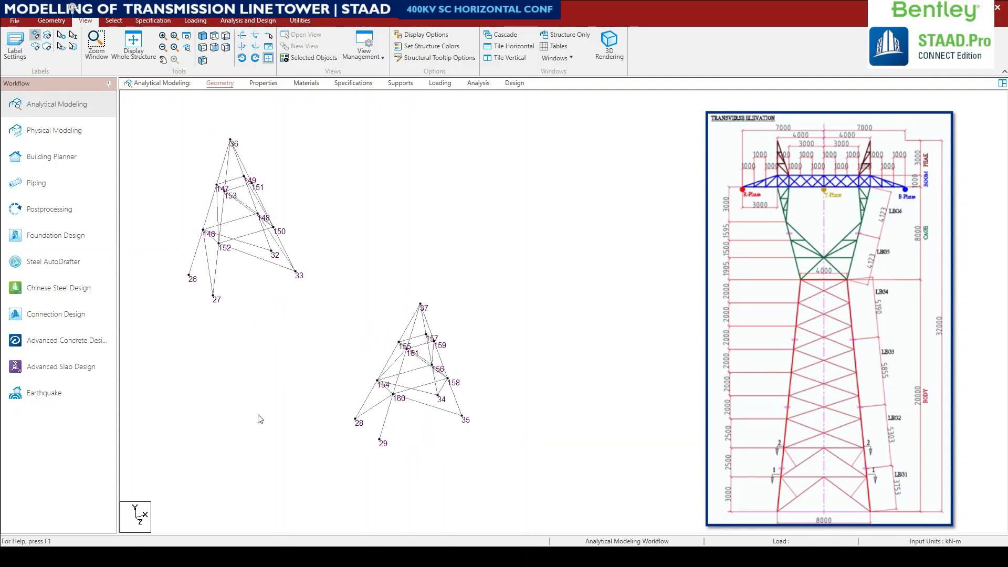
- Display the whole tower with node numbers hidden and examine the completed bracing from the peaks and boom down to the base
left_click(133, 42)
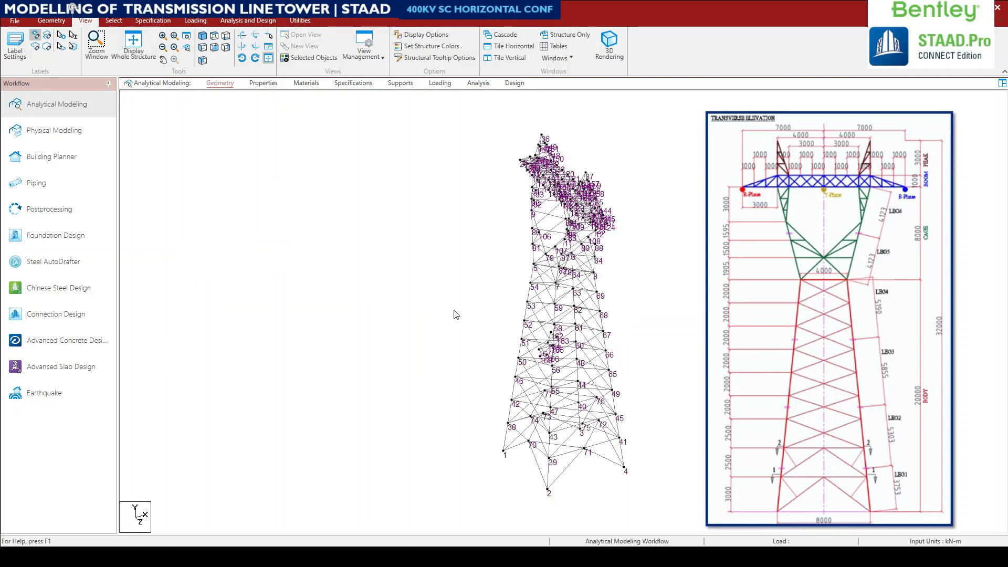
scroll(479, 278, "up", 1)
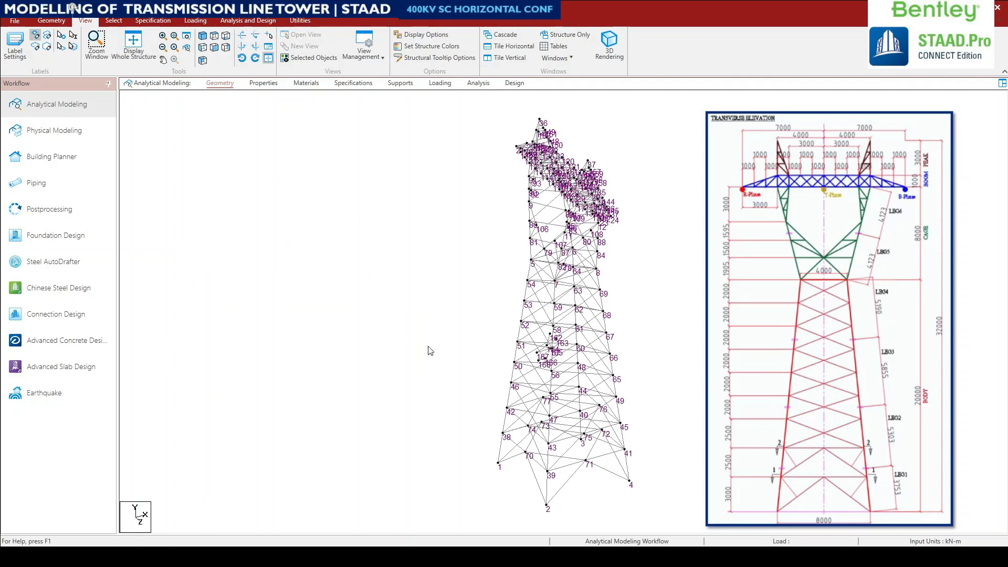
key("shift+n")
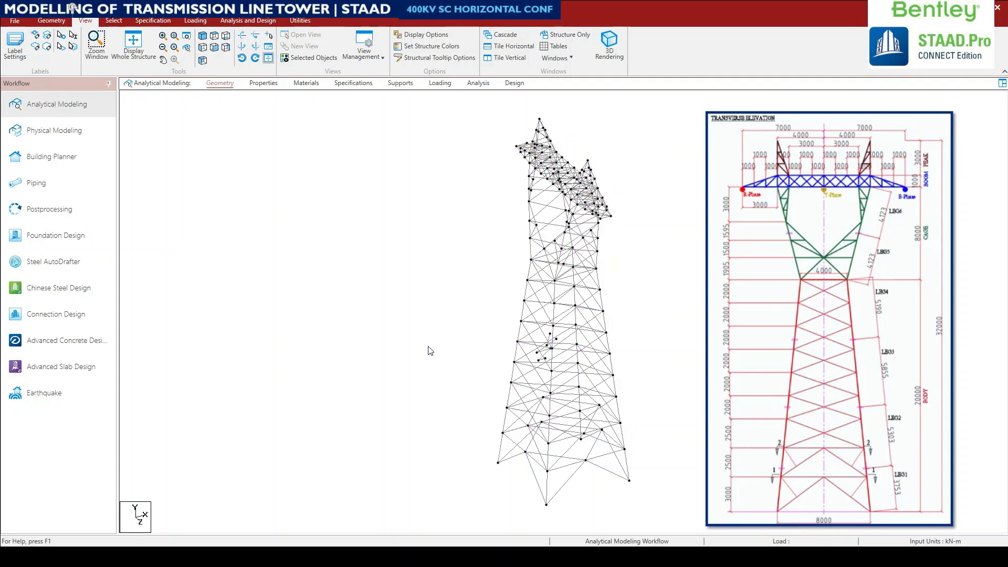
scroll(419, 255, "up", 2)
middle_click_drag(405, 344, 395, 348)
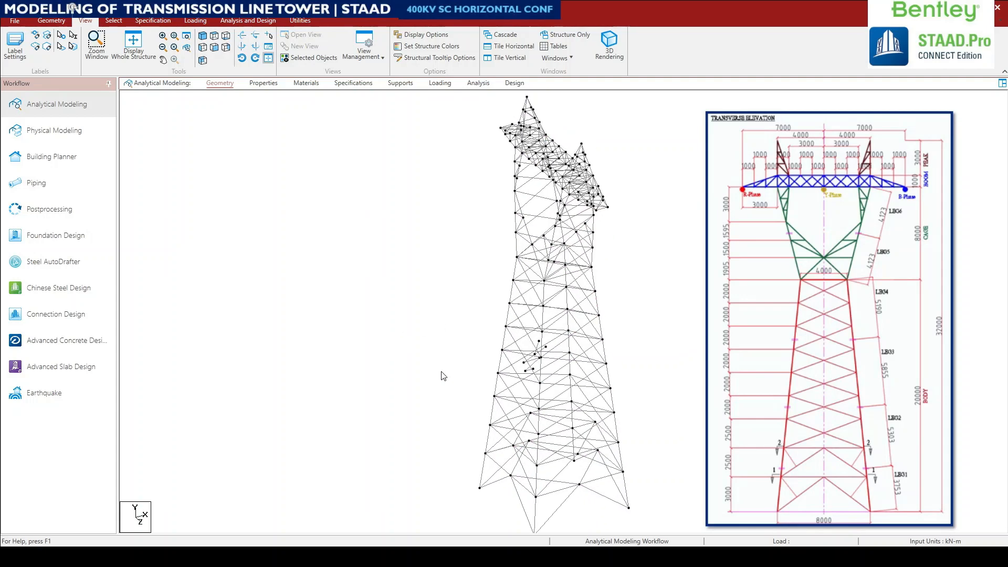
middle_click_drag(450, 427, 448, 428)
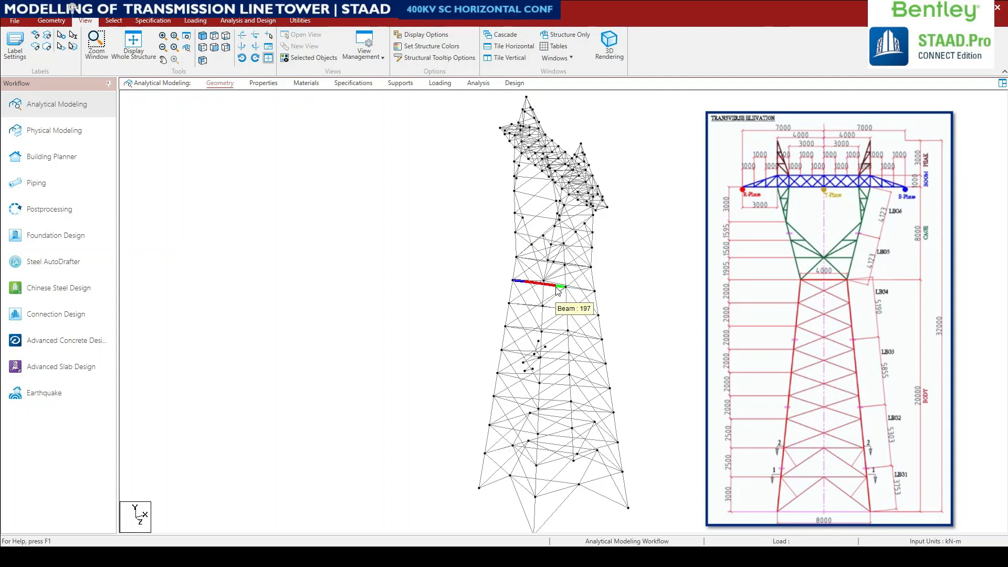
scroll(558, 292, "up", 2)
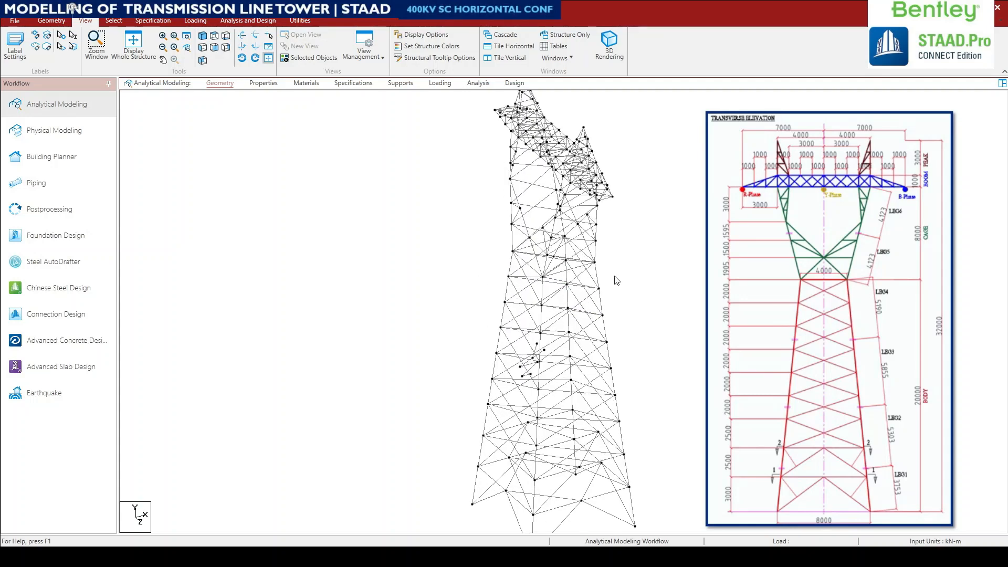